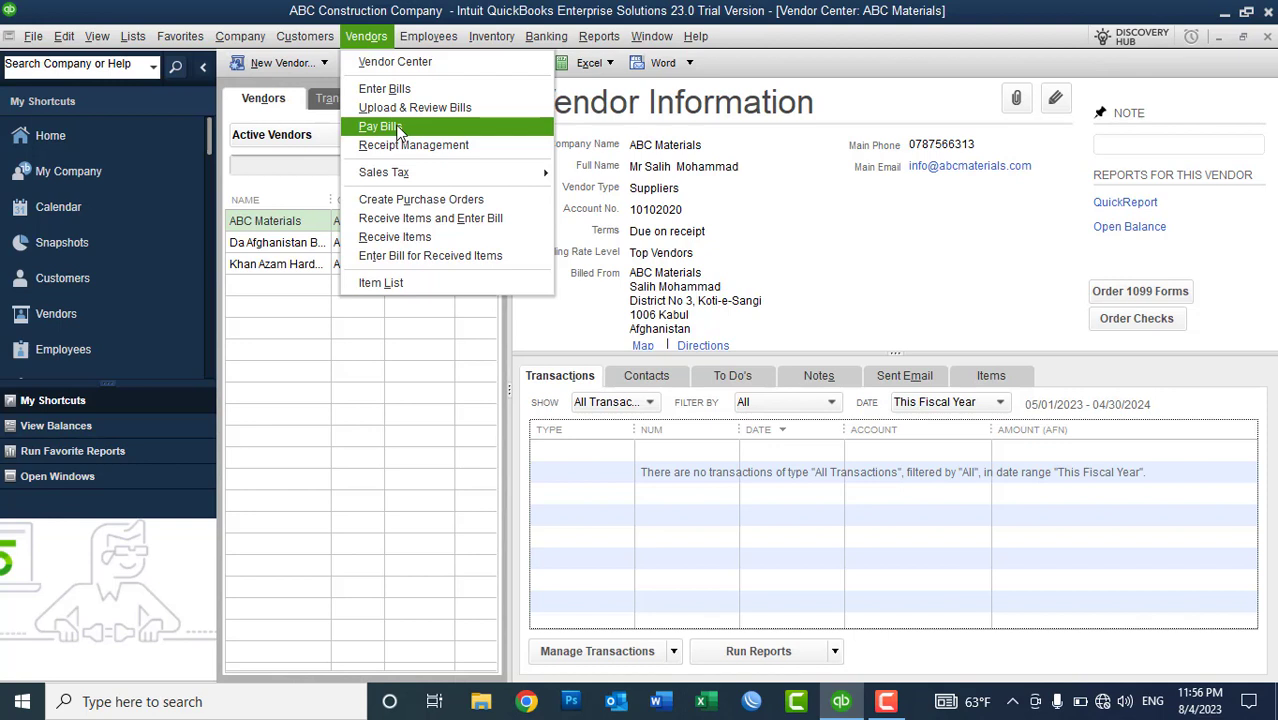
- Create a purchase order for the vendor ABC Materials with Monitor as its first item
left_click(276, 240)
left_click(278, 224)
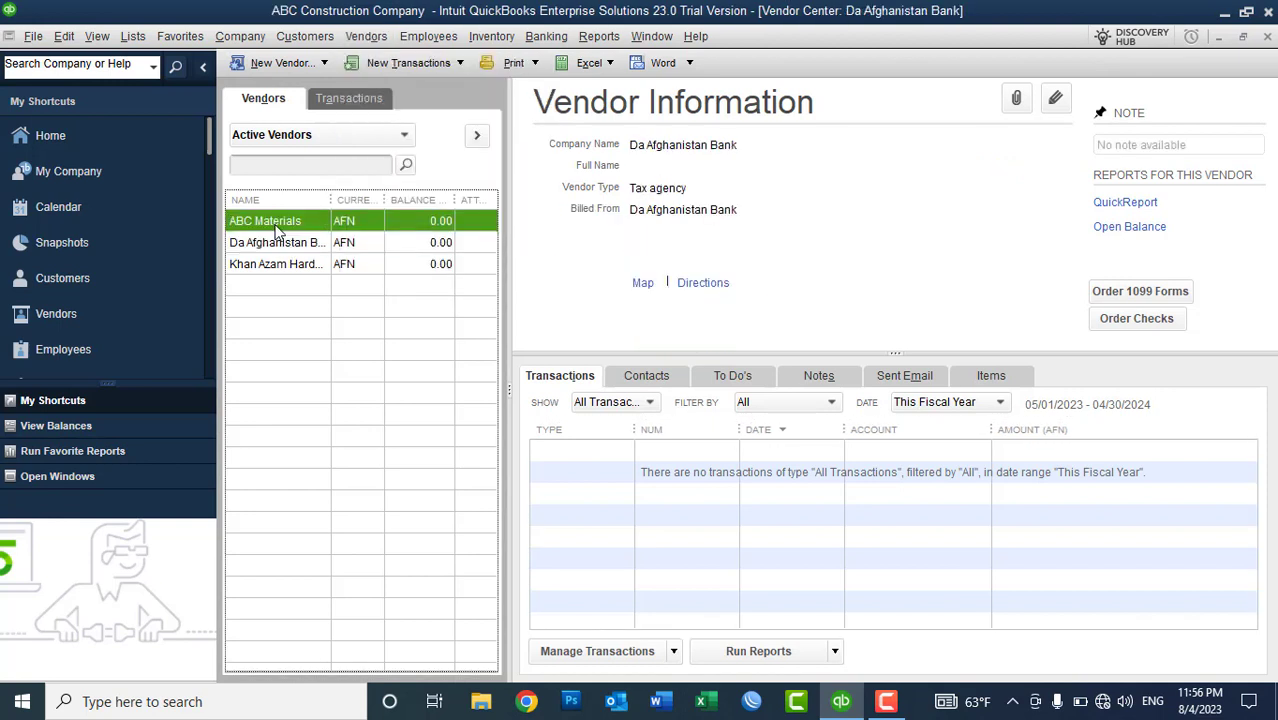
left_click(371, 43)
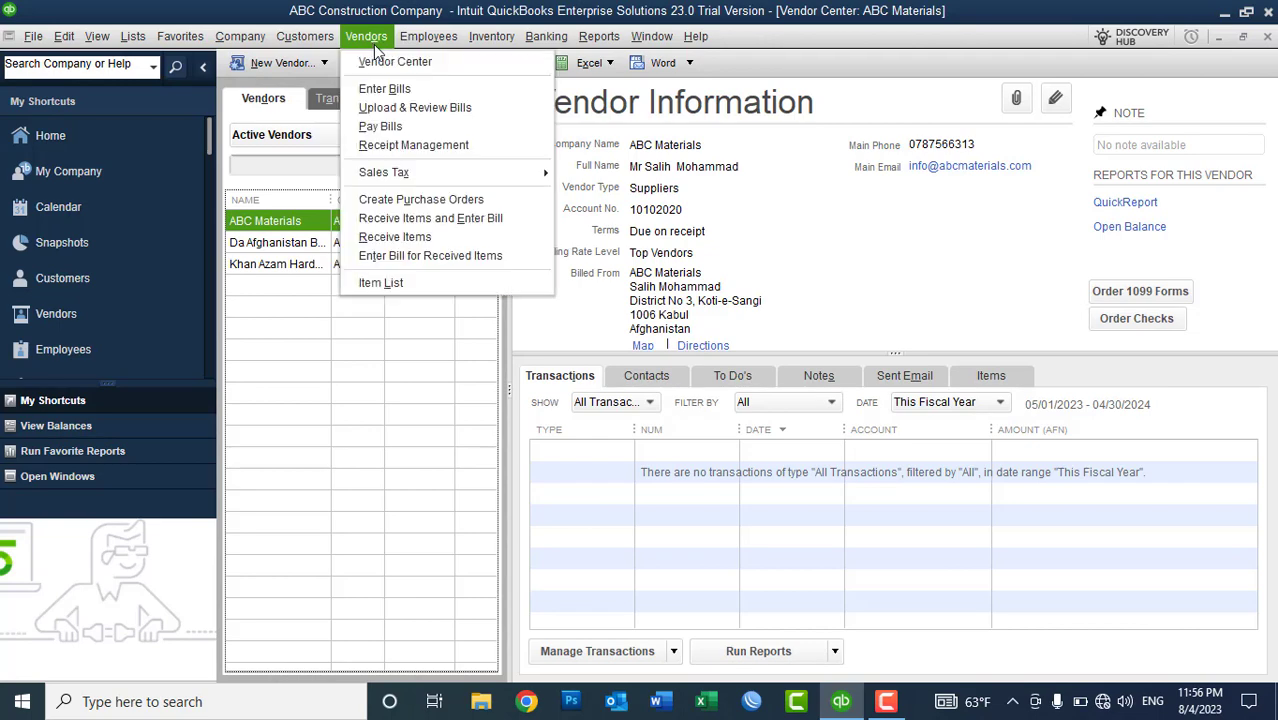
left_click(435, 200)
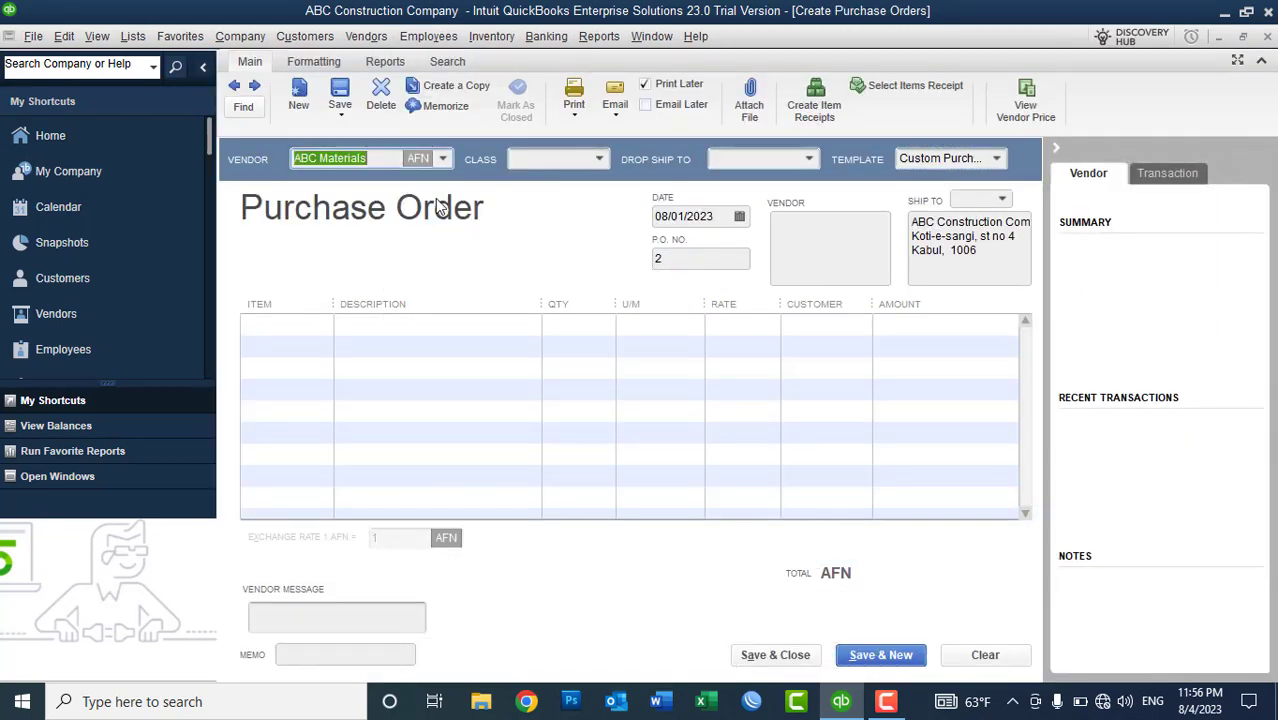
left_click(288, 323)
left_click(323, 328)
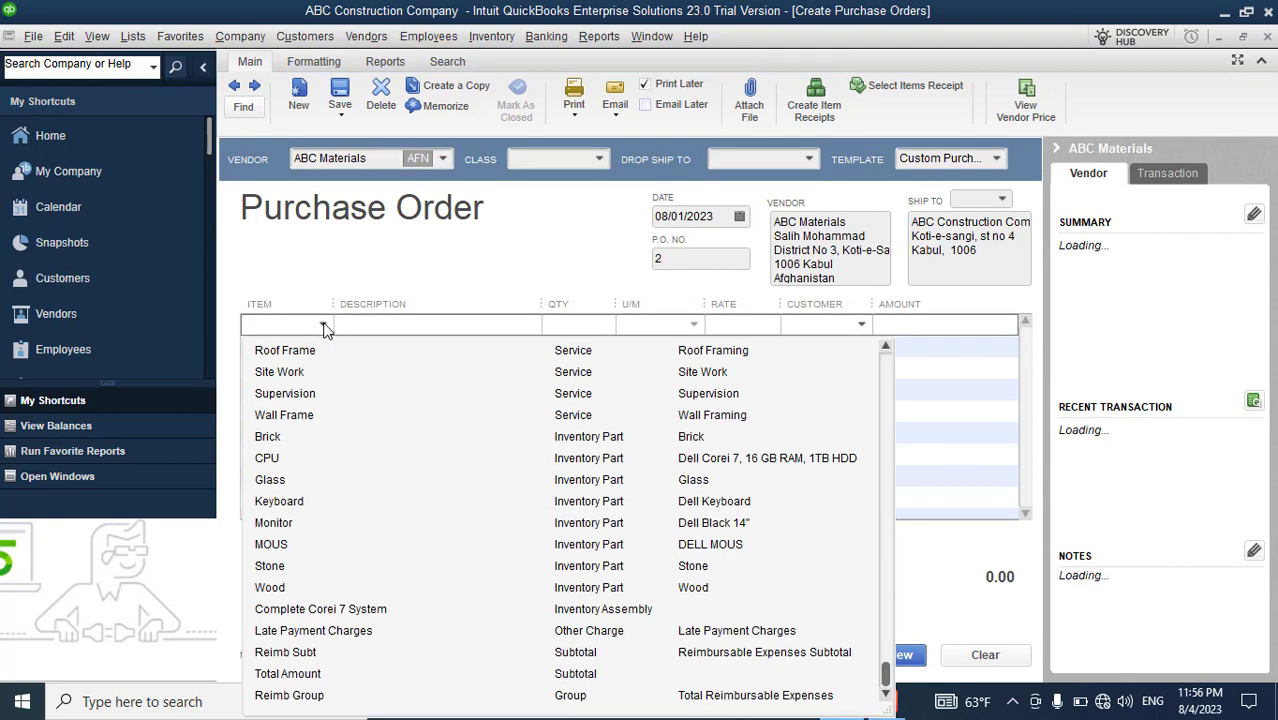
left_click(296, 522)
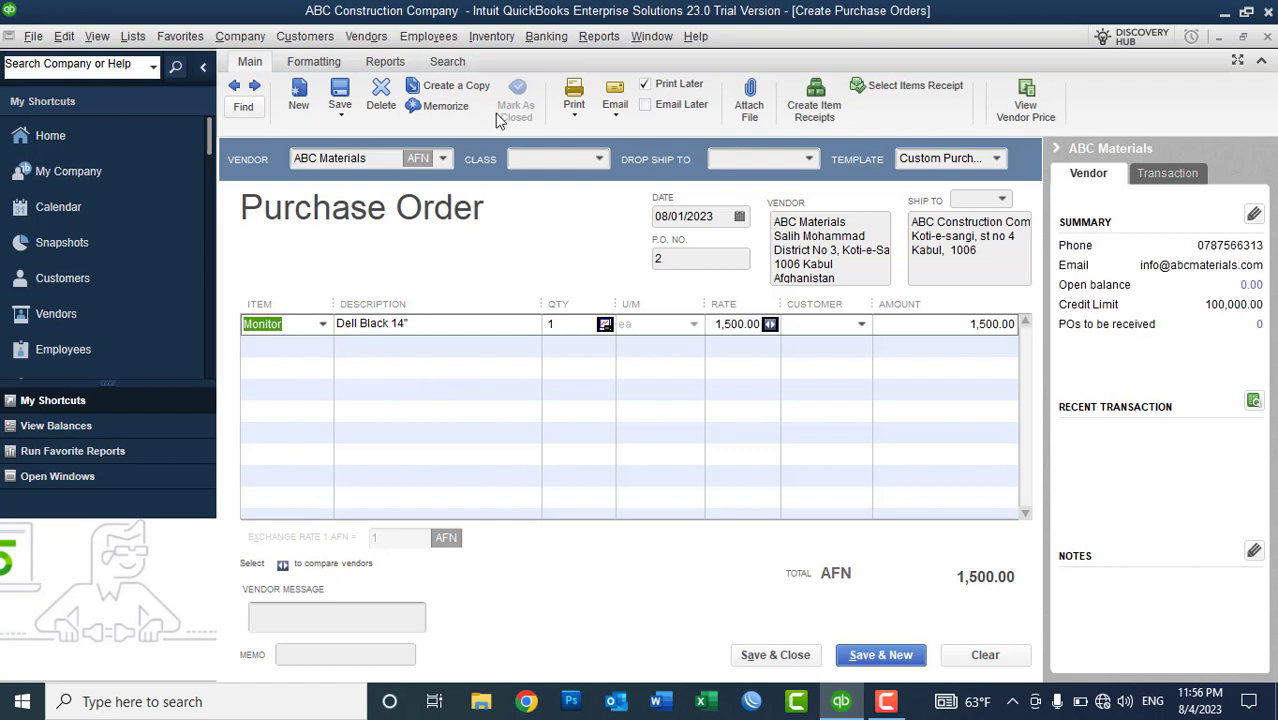
- View the Physical Inventory Worksheet to check item quantities on hand and close the report
left_click(494, 38)
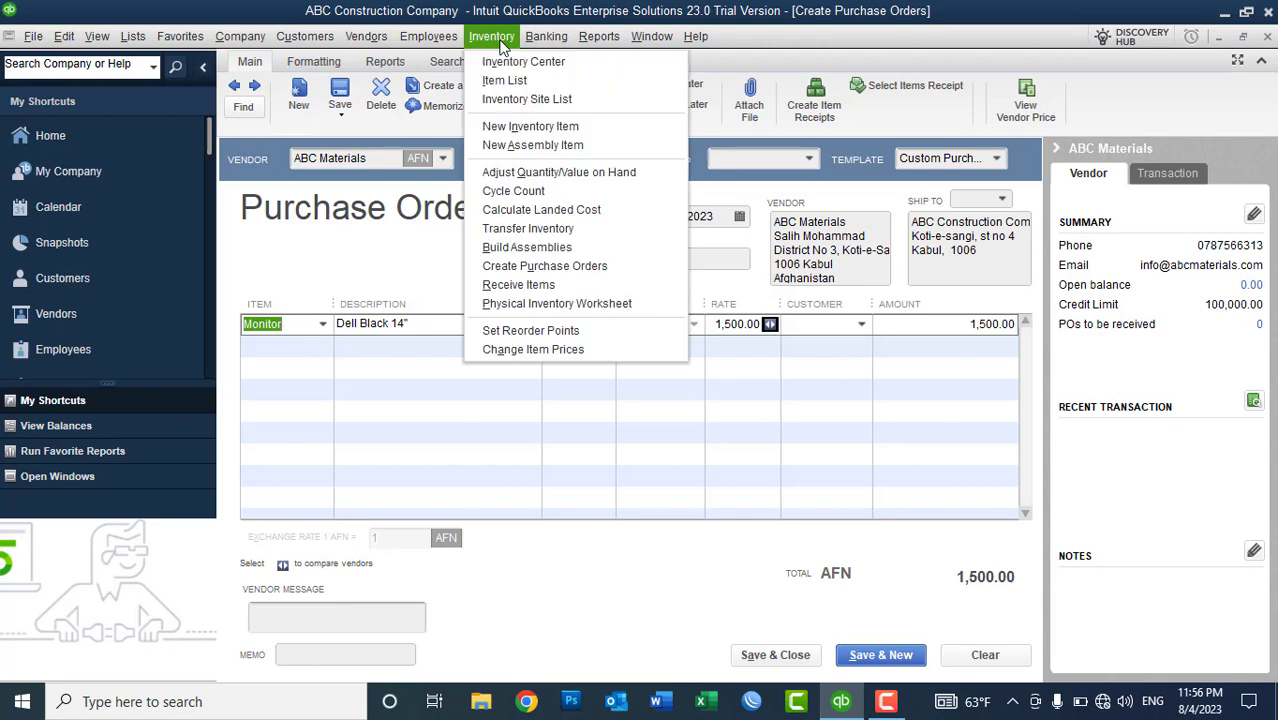
left_click(545, 303)
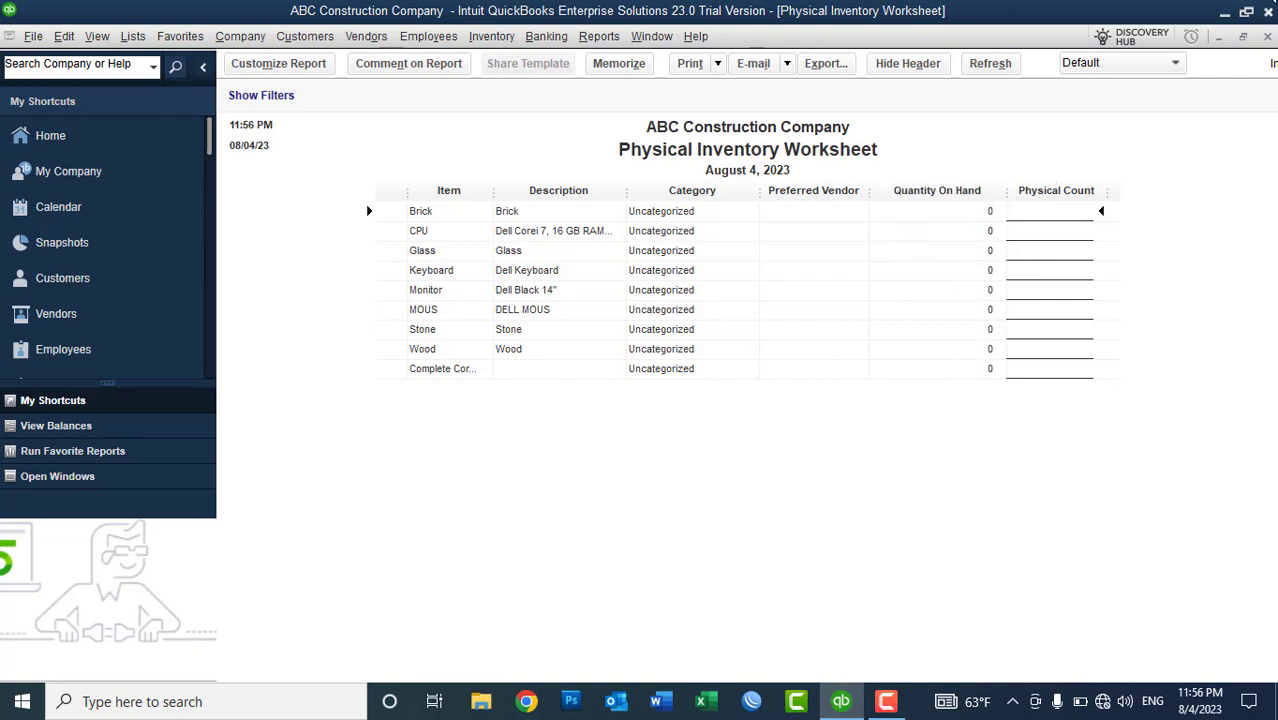
left_click(1267, 36)
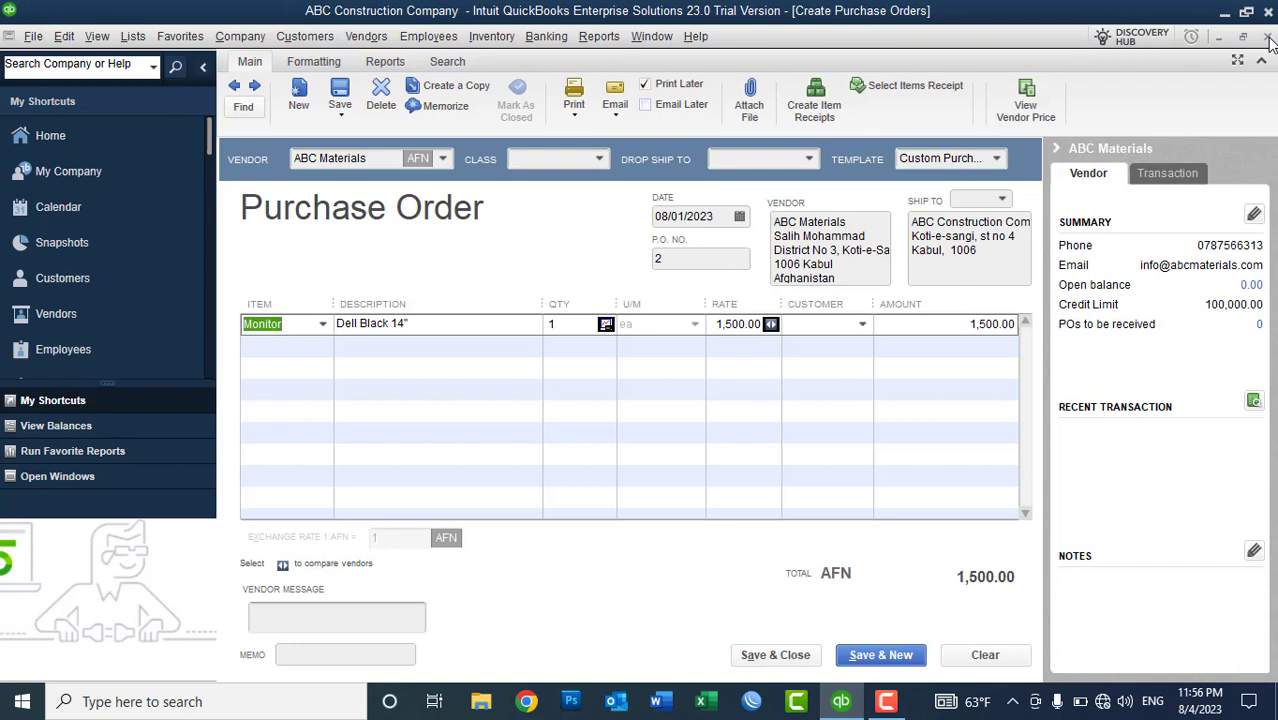
- Set the quantity of the Monitor line on the purchase order to 20
left_click(565, 324)
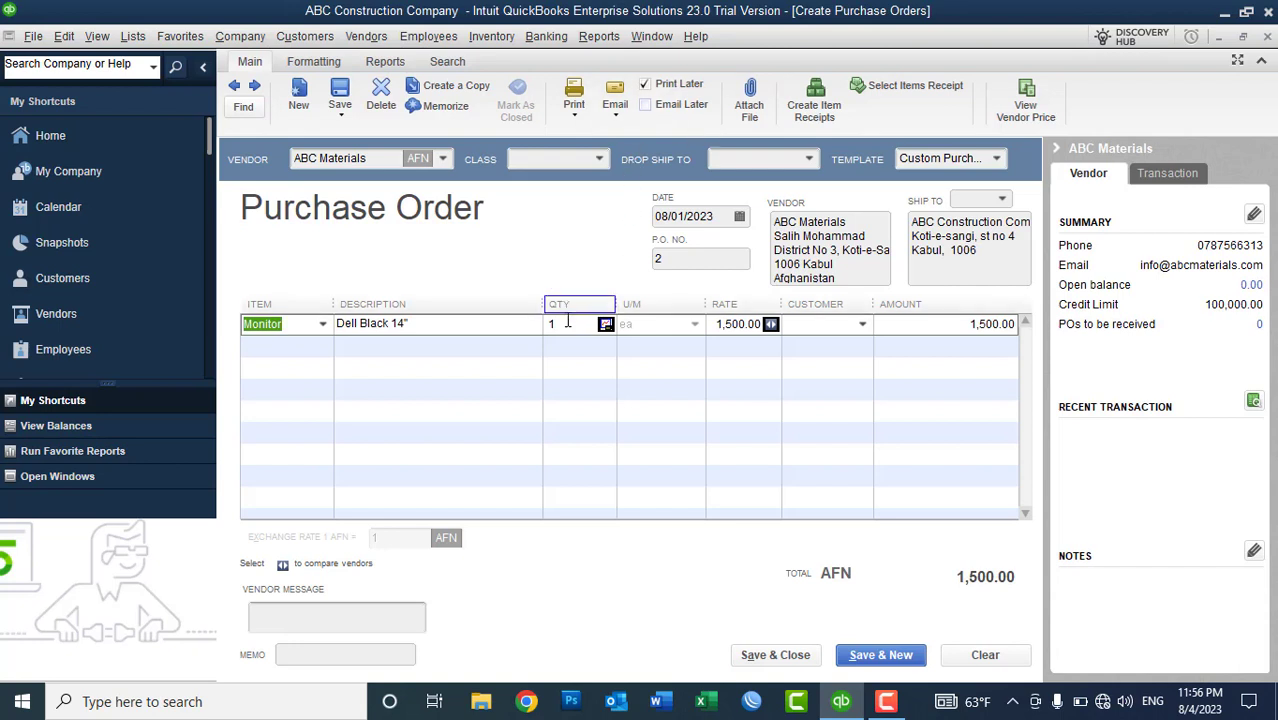
type("1")
key("BackSpace")
type("20")
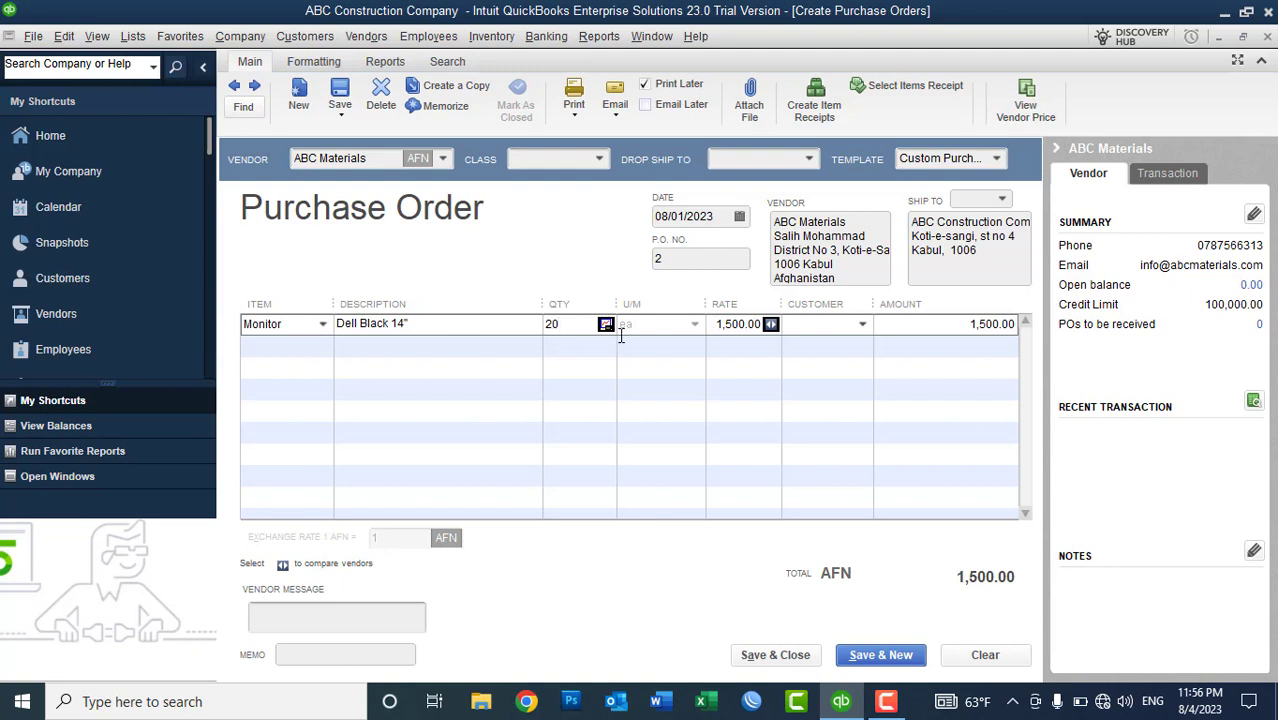
left_click(648, 350)
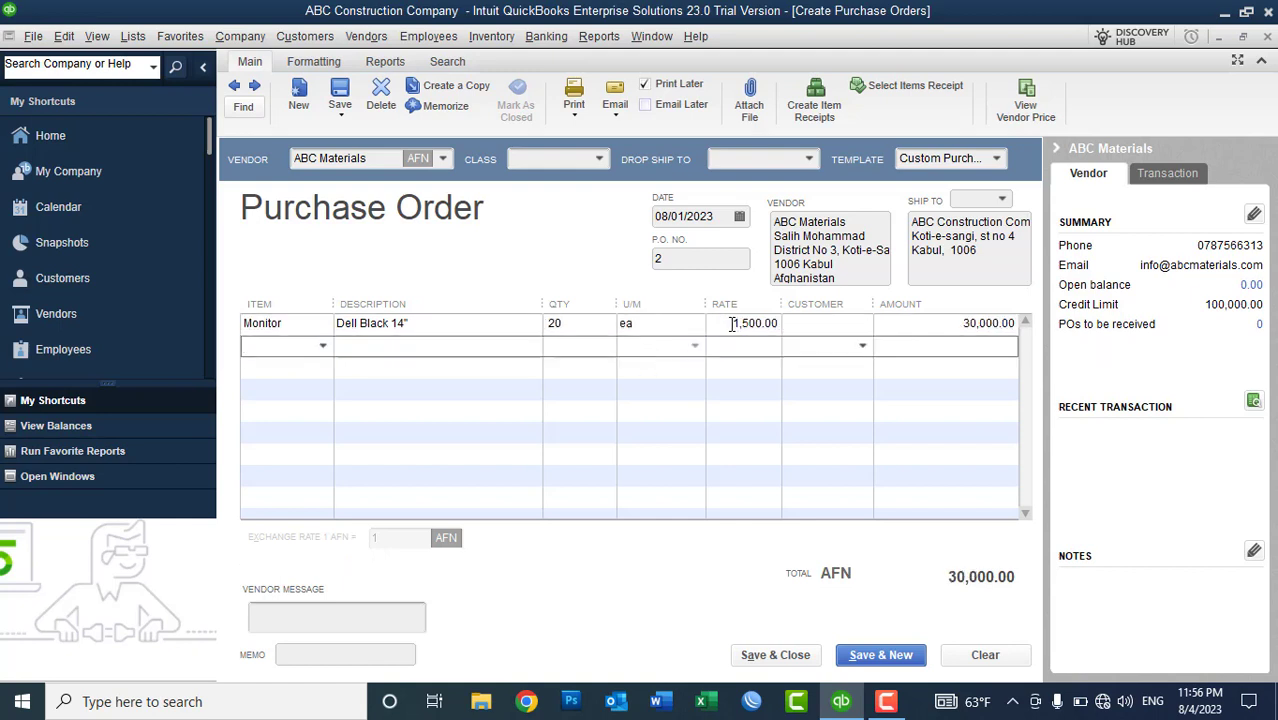
left_click(729, 323)
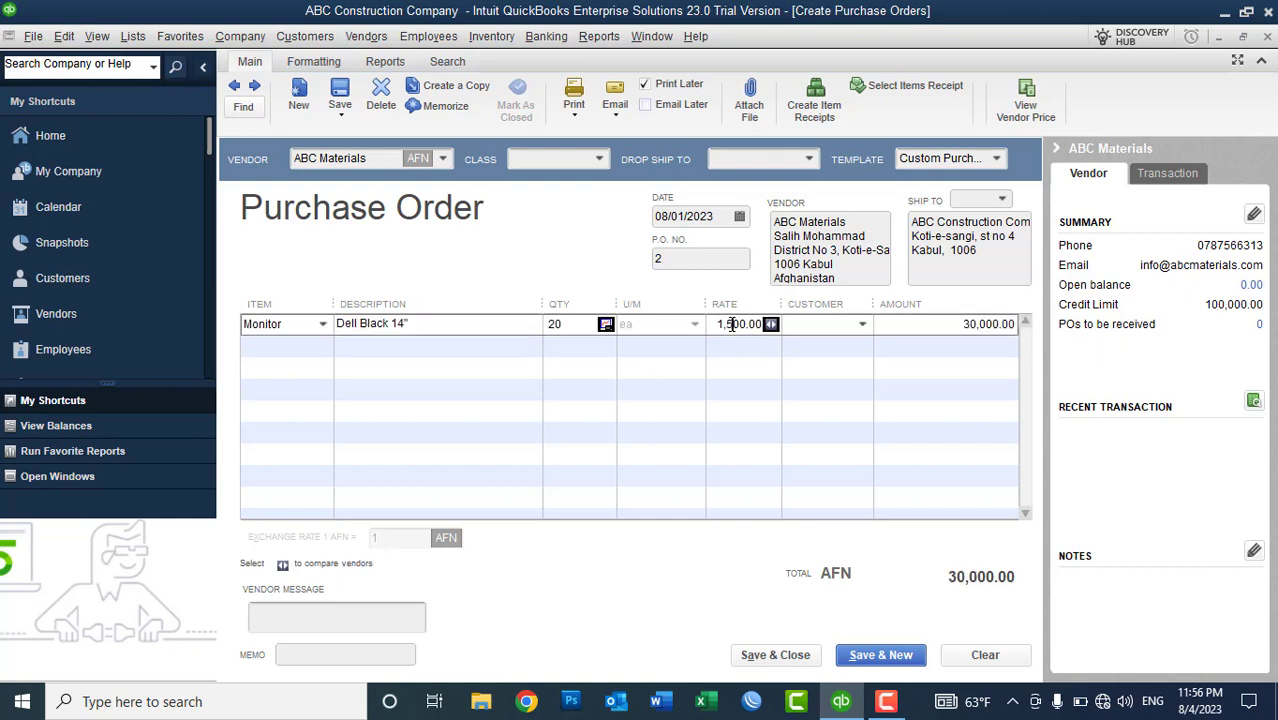
left_click(930, 328)
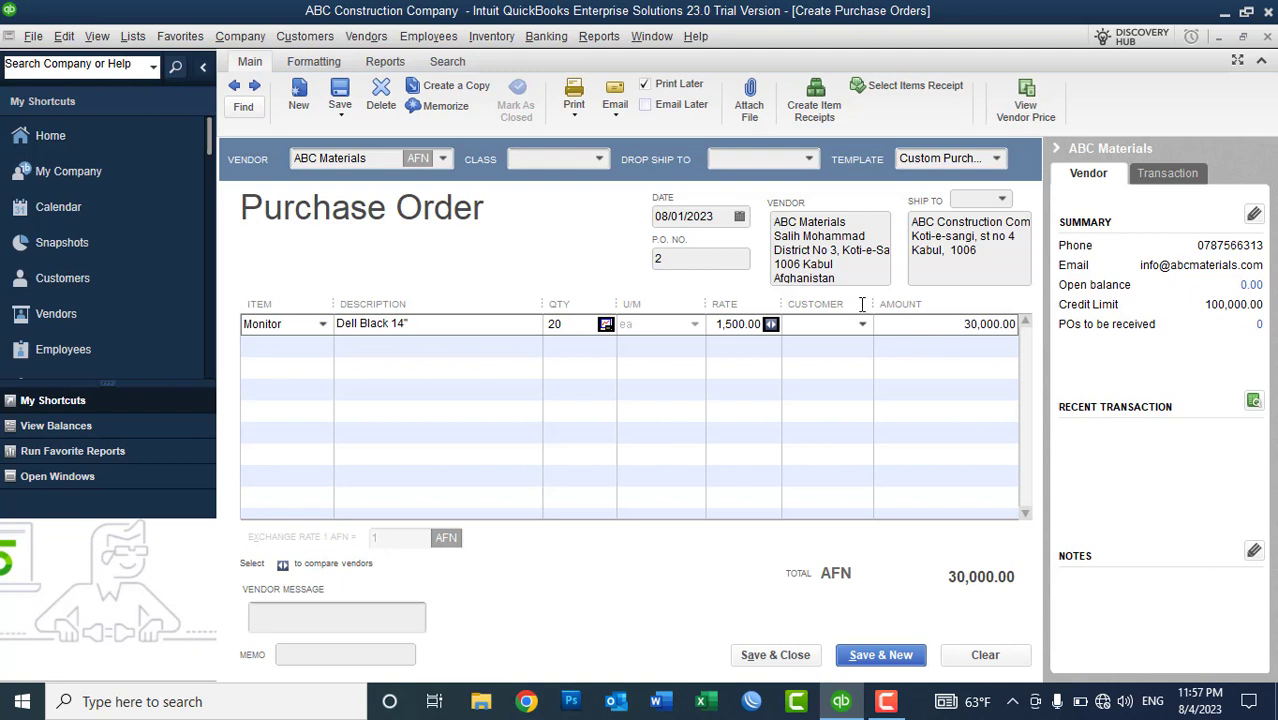
- Enter the purchase order number, date the order 08/01/2023, and save and close it without assigning a class
left_click(658, 259)
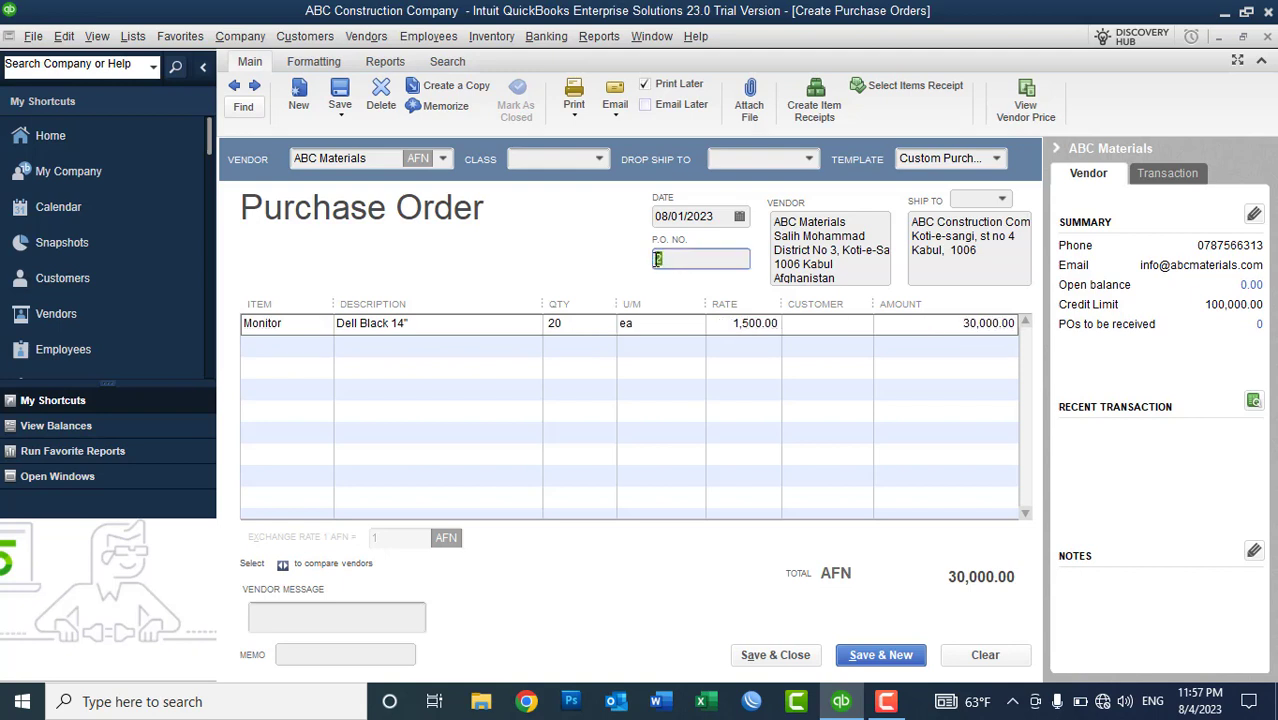
type("1")
left_click(726, 214)
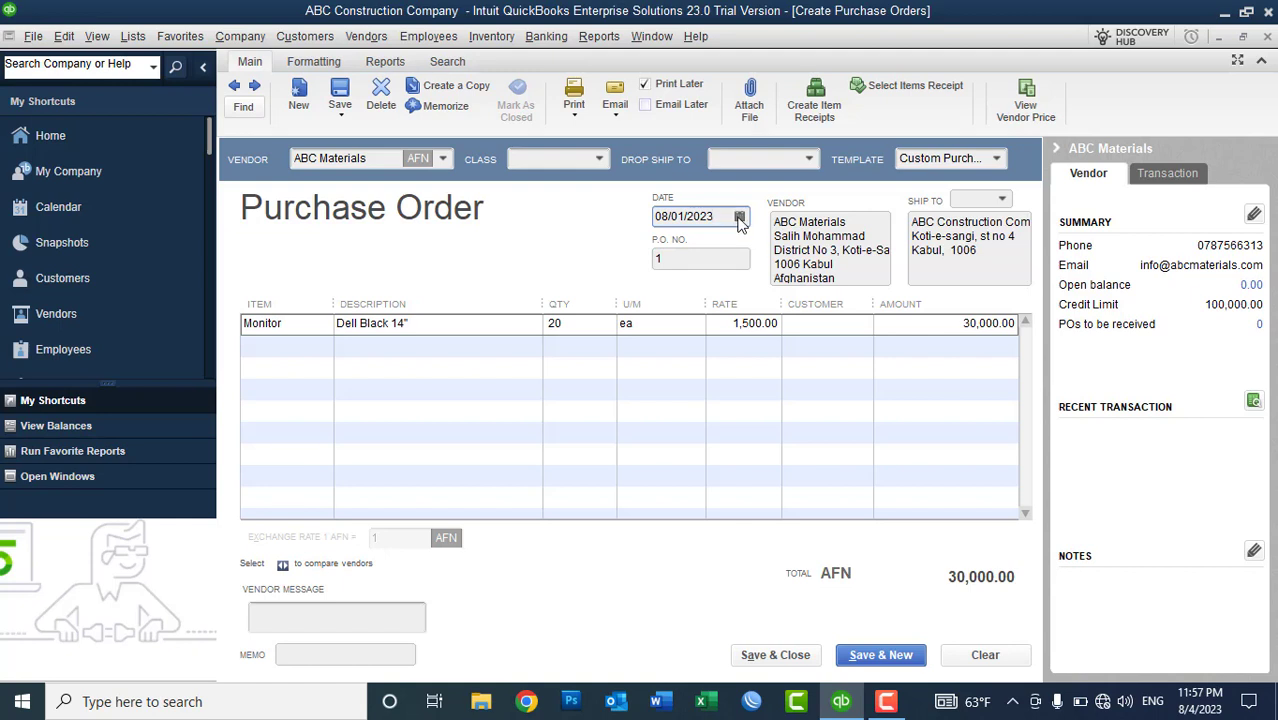
left_click(739, 218)
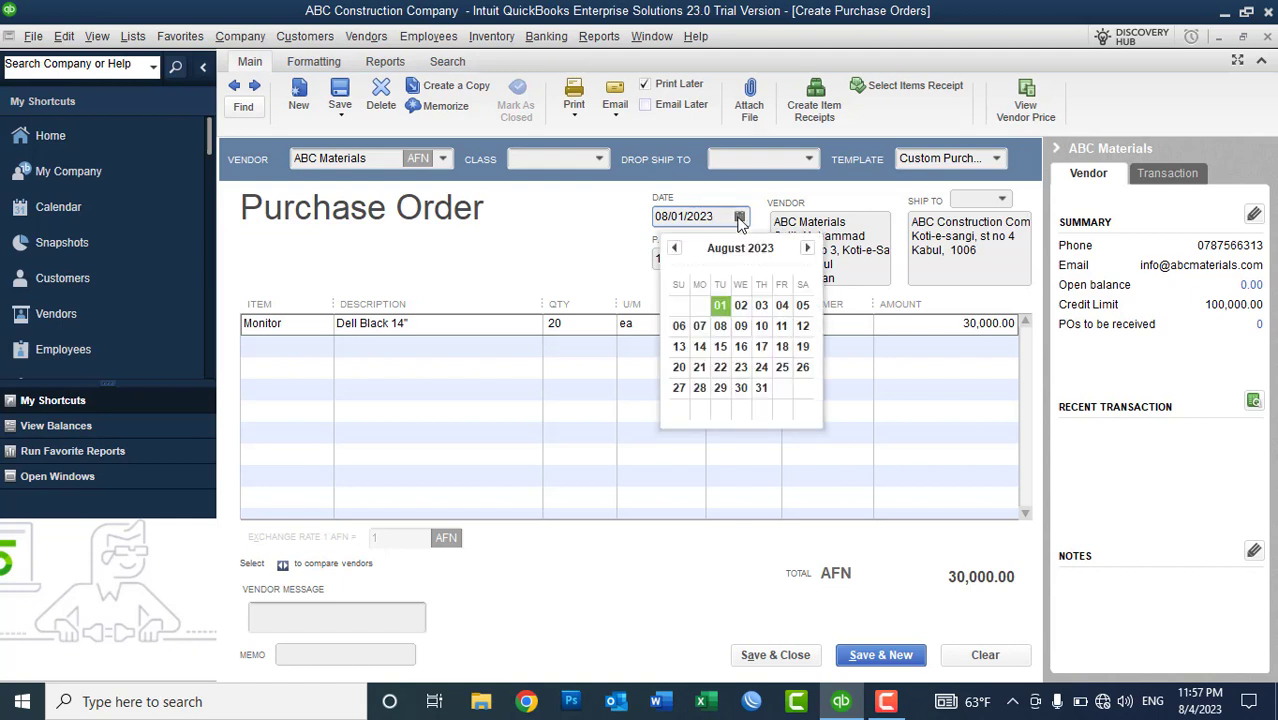
left_click(722, 311)
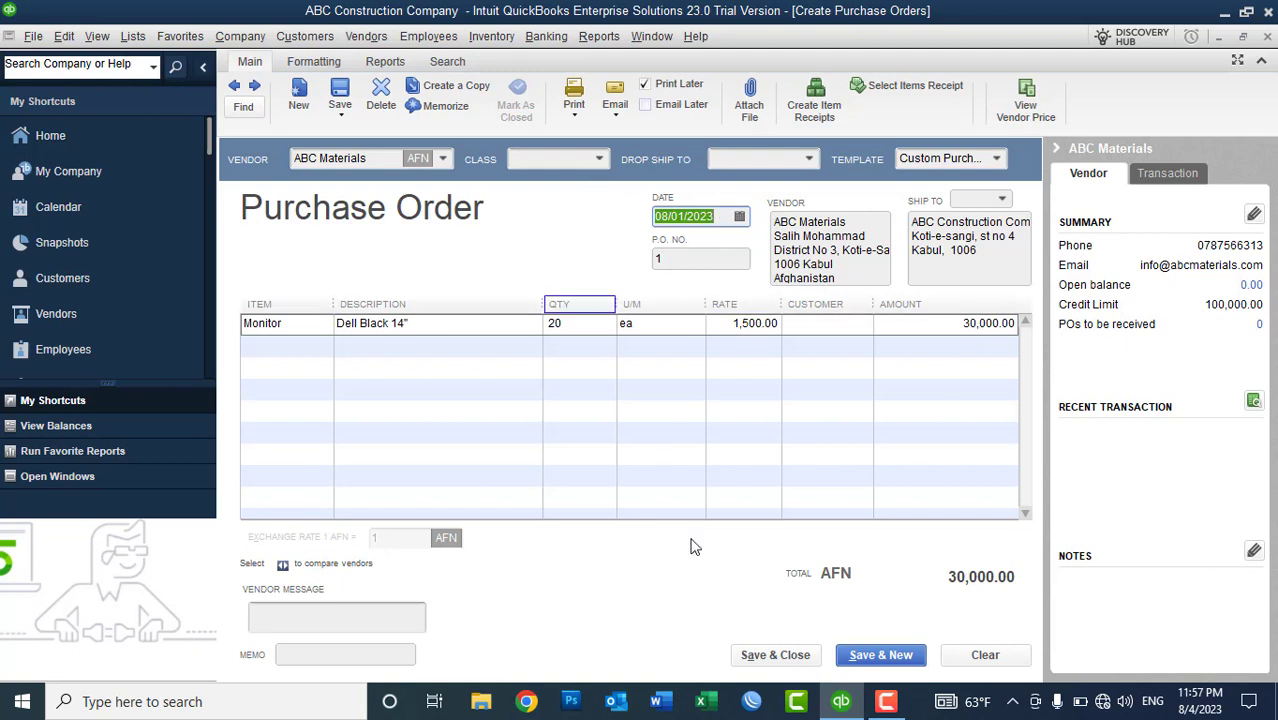
left_click(785, 664)
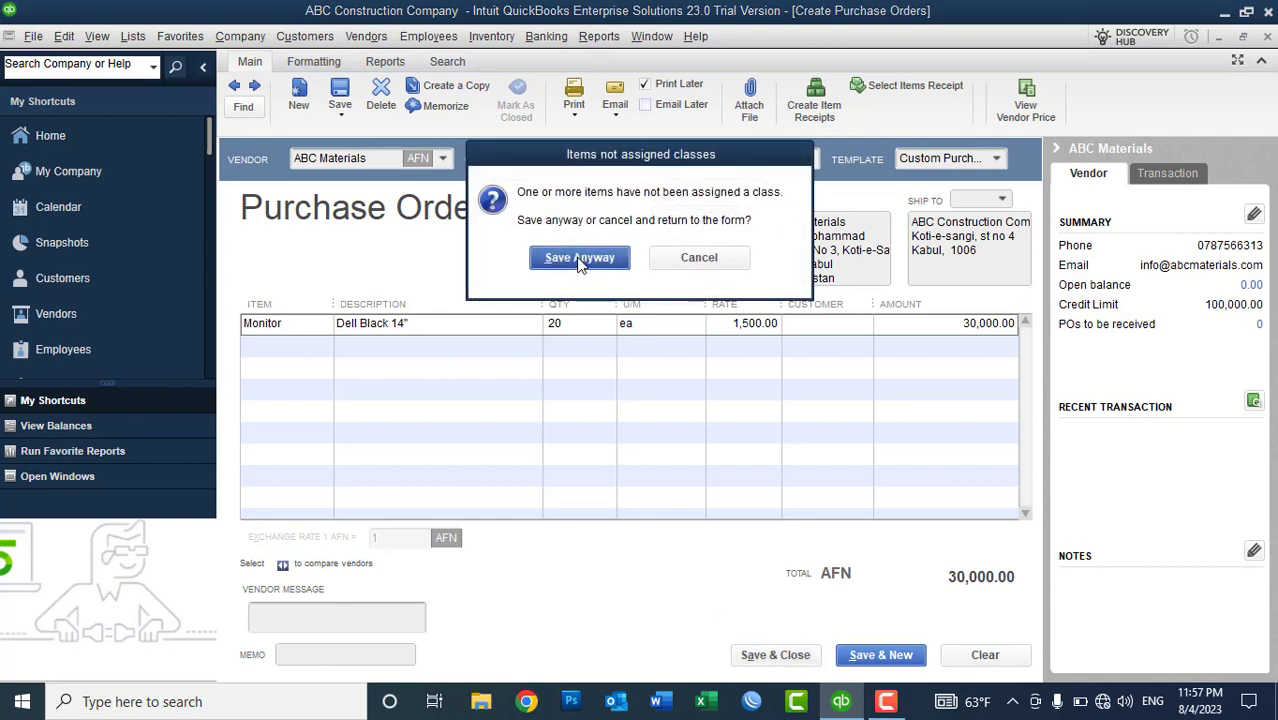
left_click(579, 258)
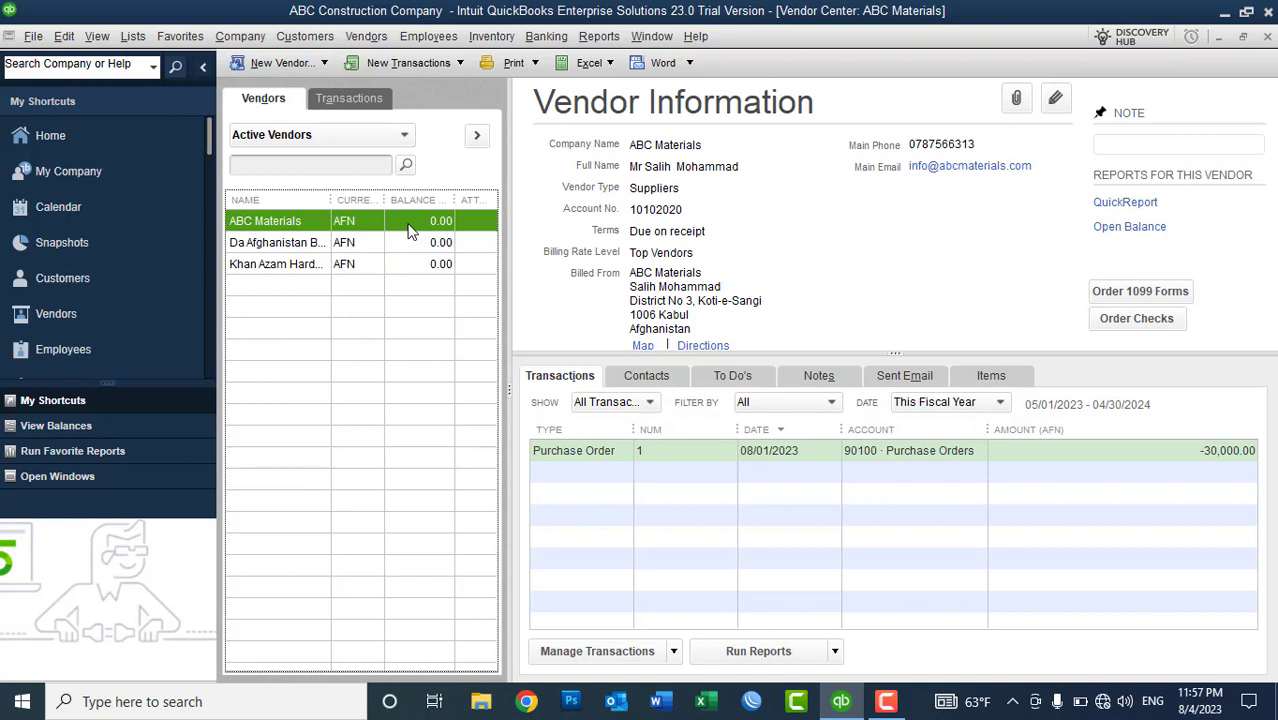
- Receive items with a bill from ABC Materials against the vendor's open purchase order dated 08/01/2023
left_click(370, 38)
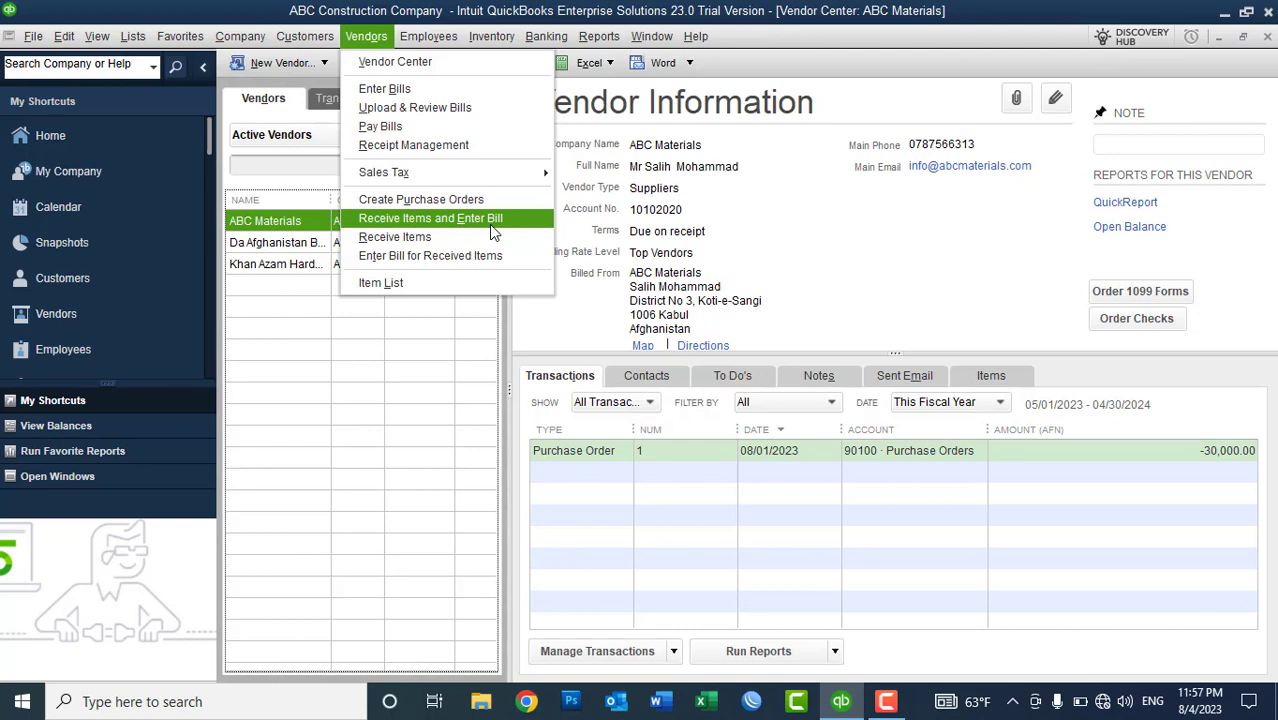
left_click(468, 222)
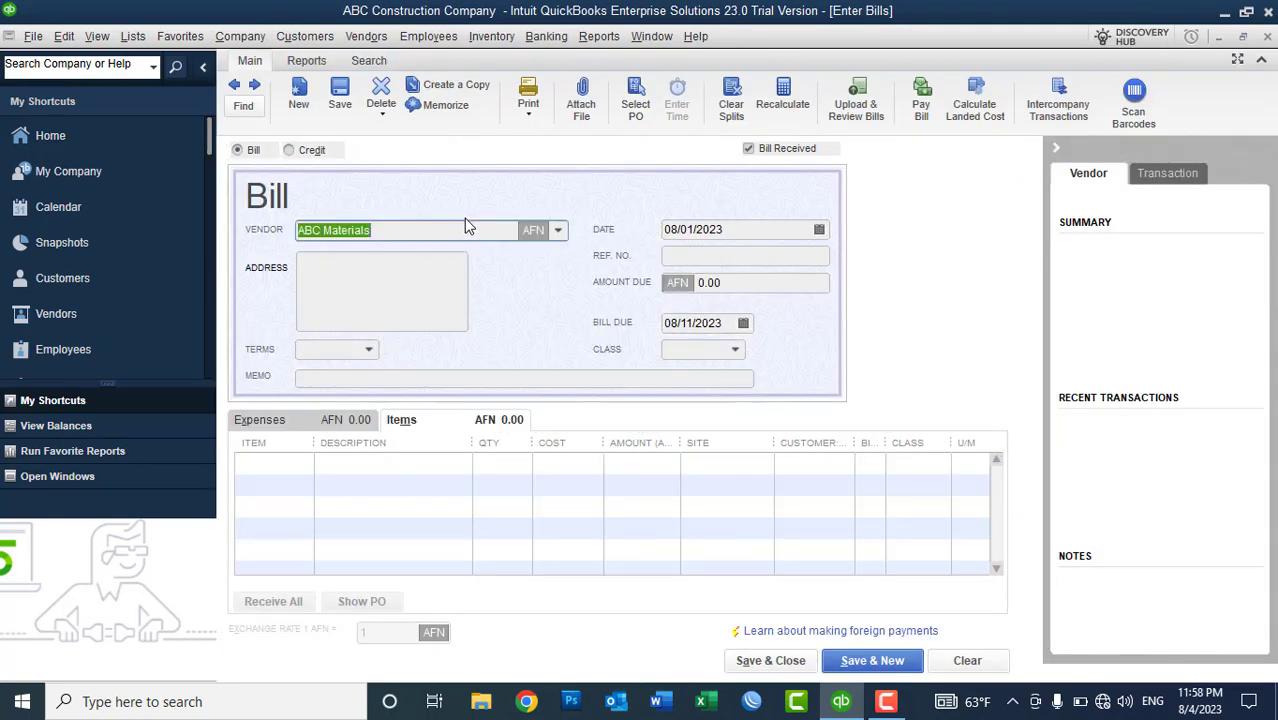
left_click(559, 231)
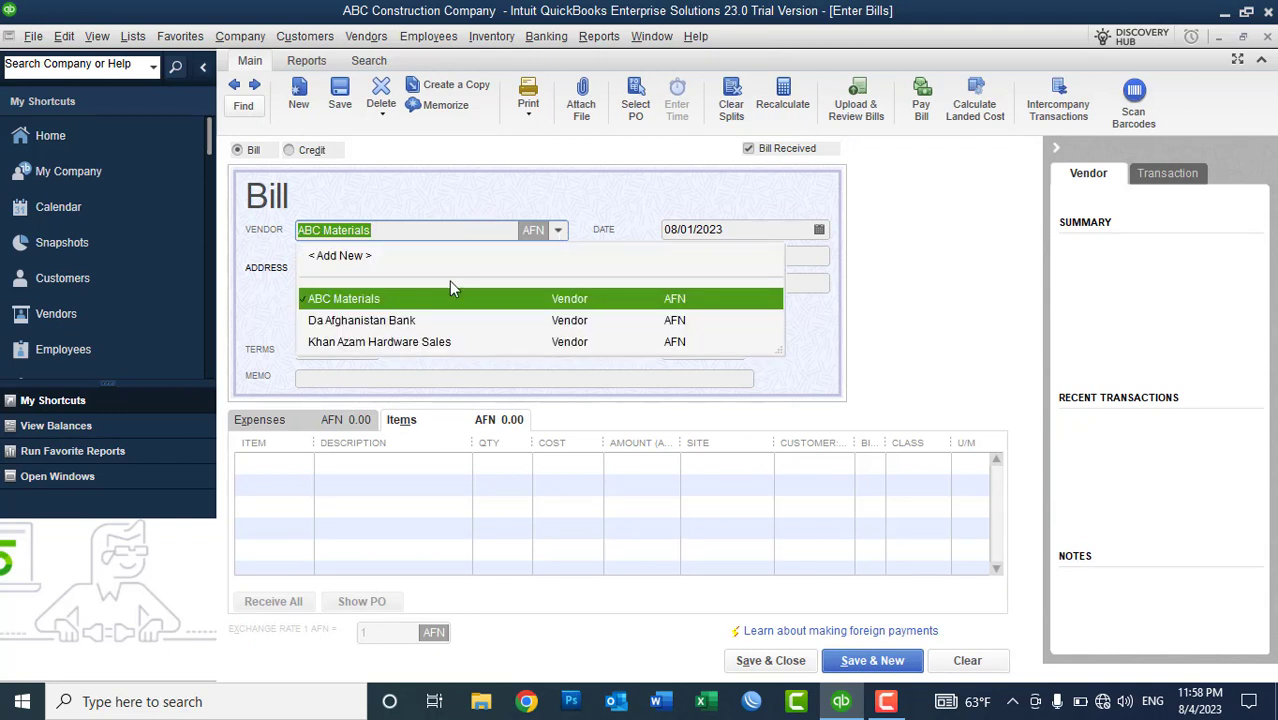
left_click(362, 298)
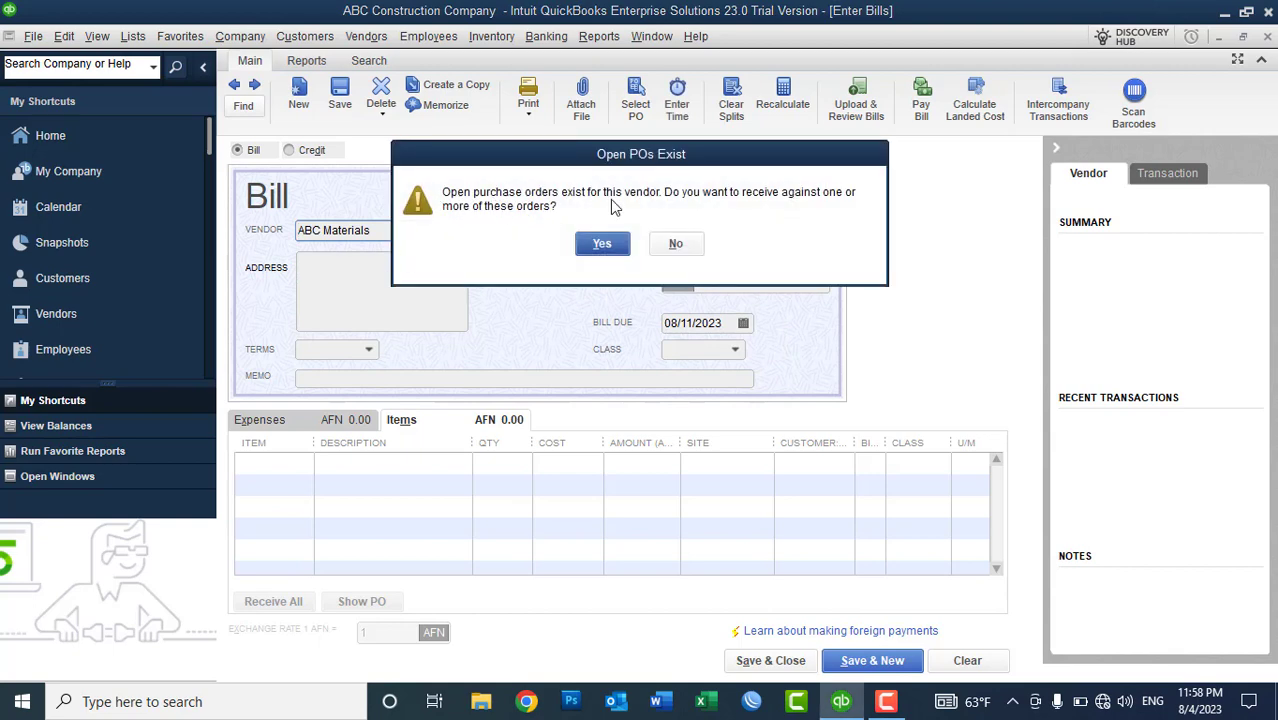
left_click(611, 248)
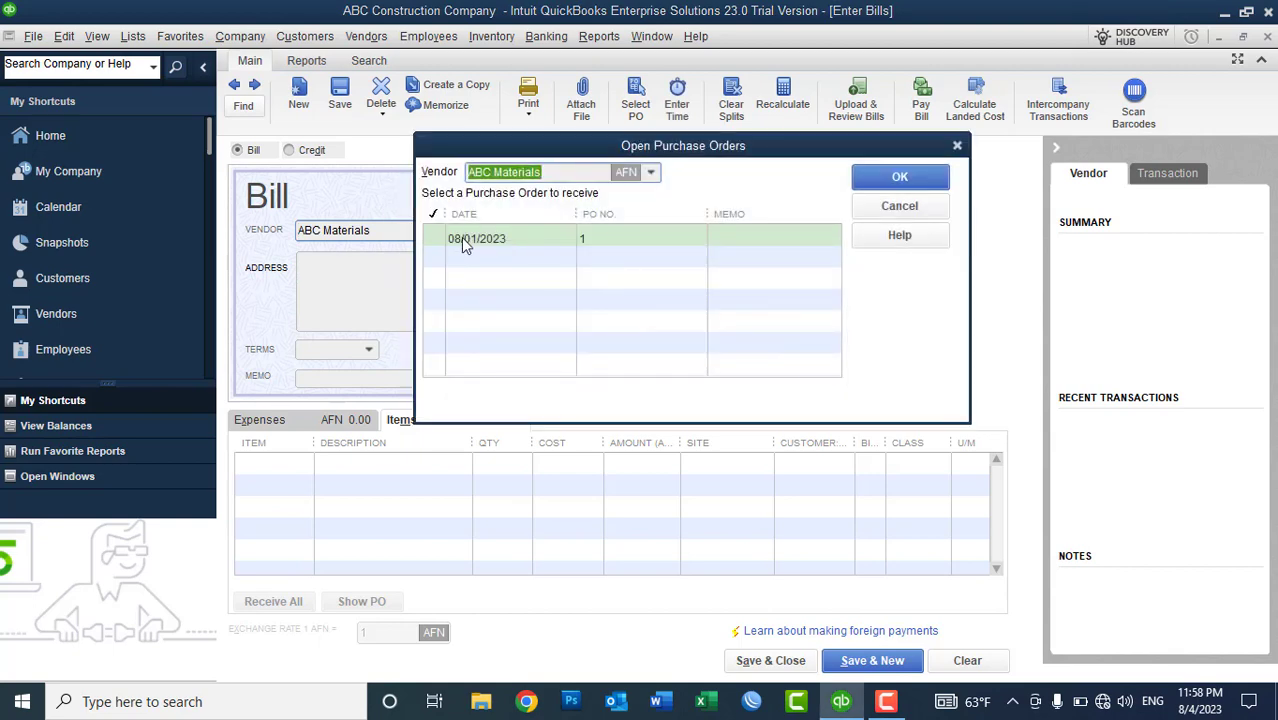
left_click(434, 240)
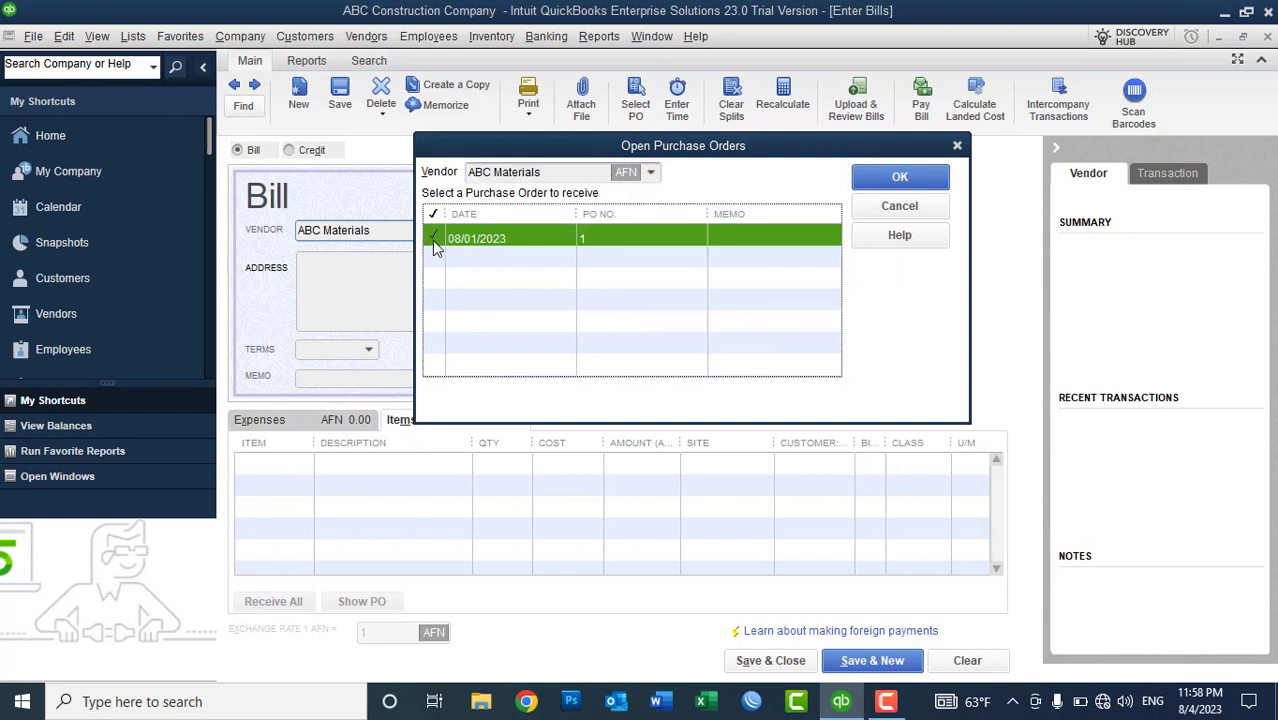
left_click(906, 177)
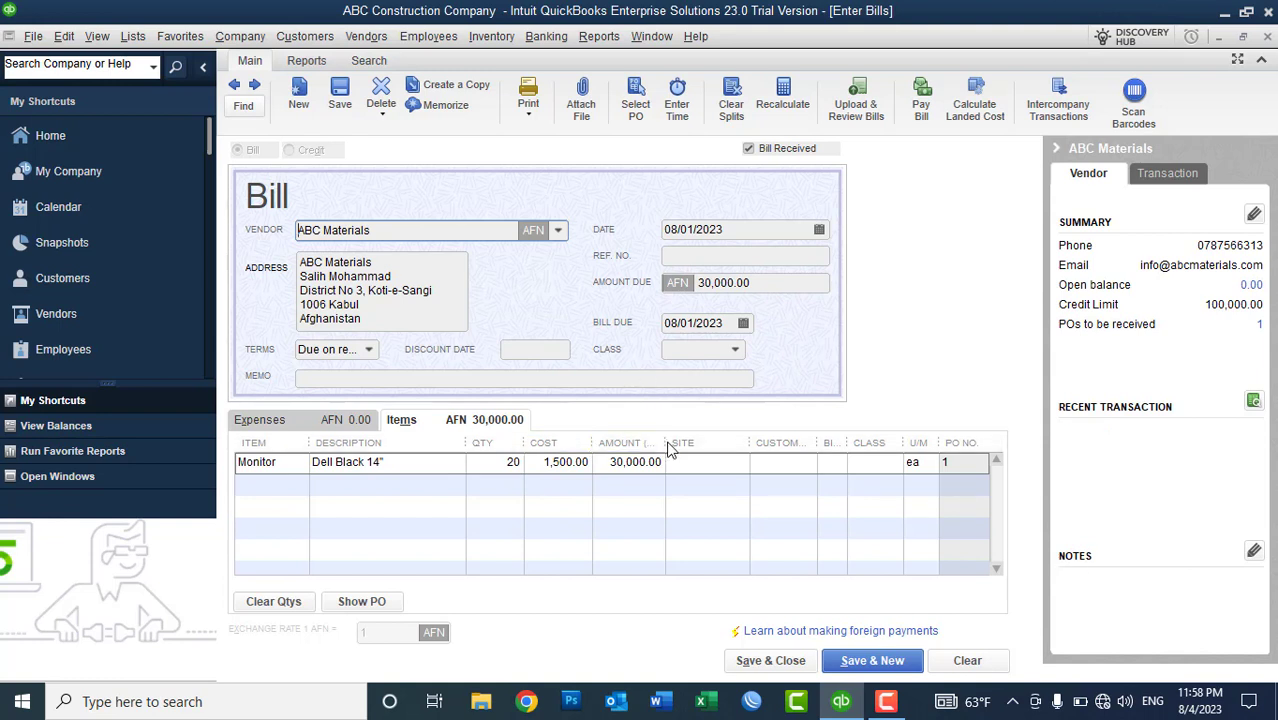
- Assign the Monitor line on the bill to the Warehous inventory site
left_click(694, 462)
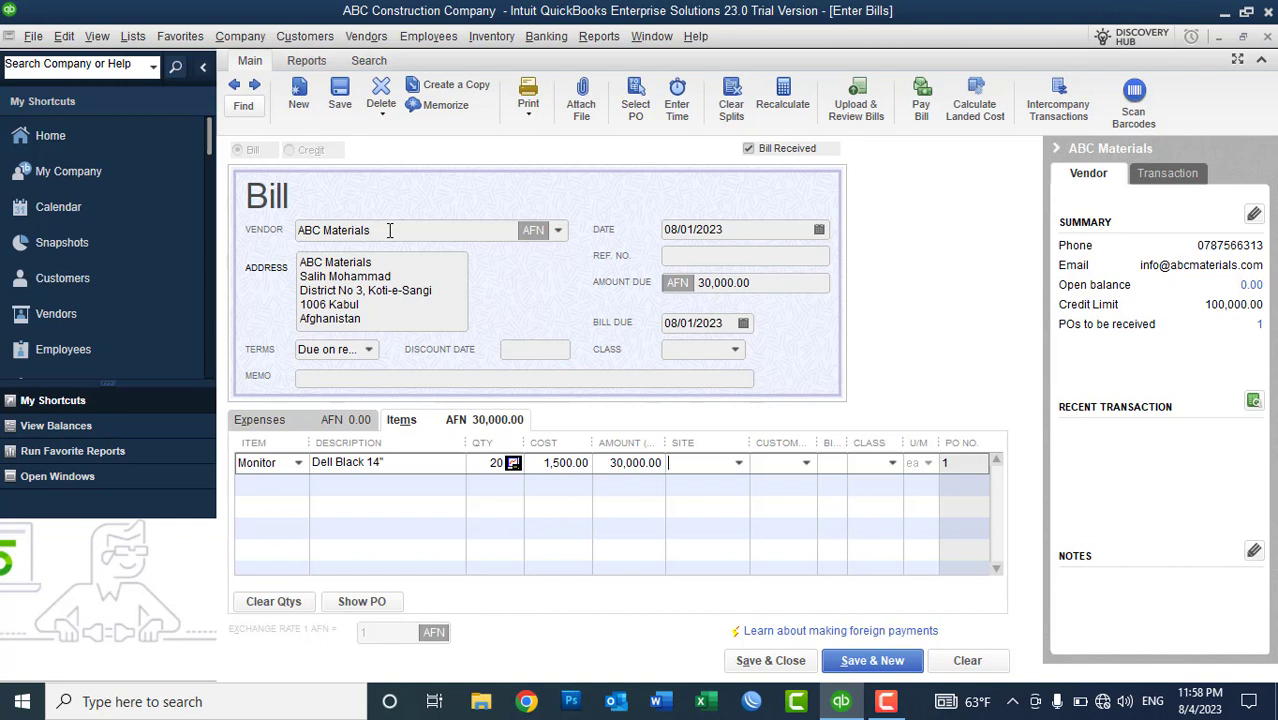
left_click(739, 462)
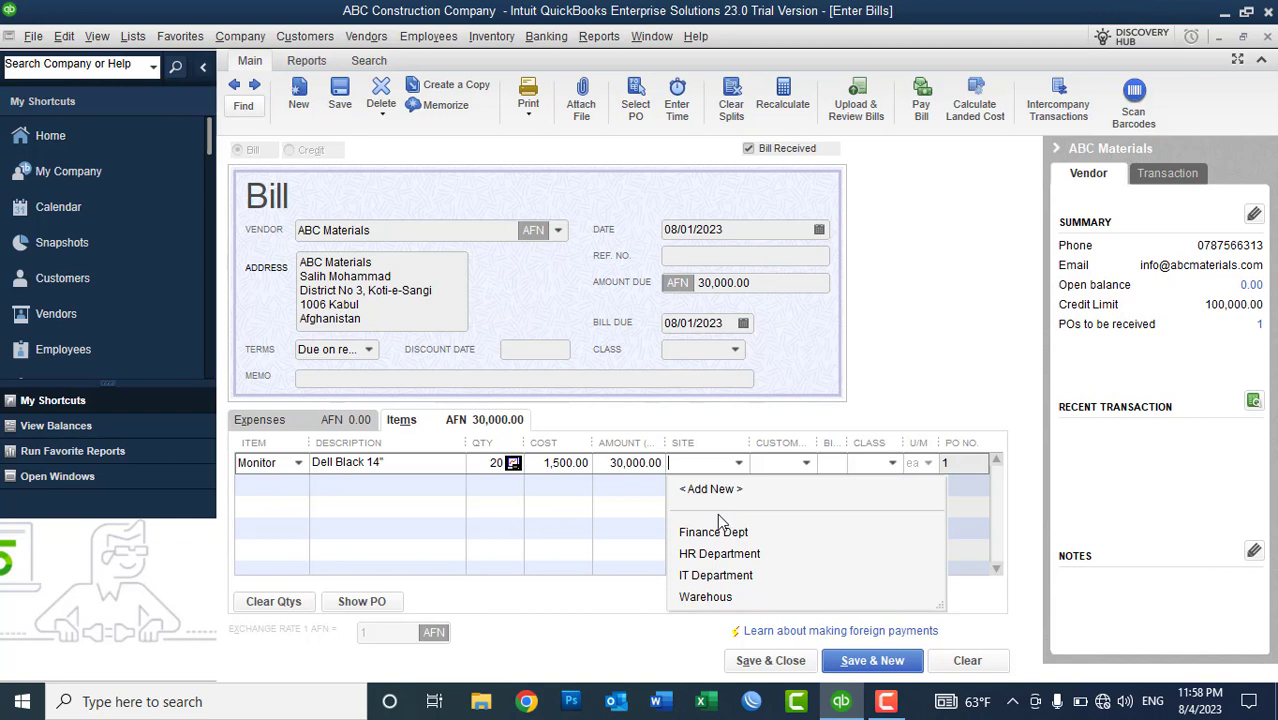
left_click(704, 597)
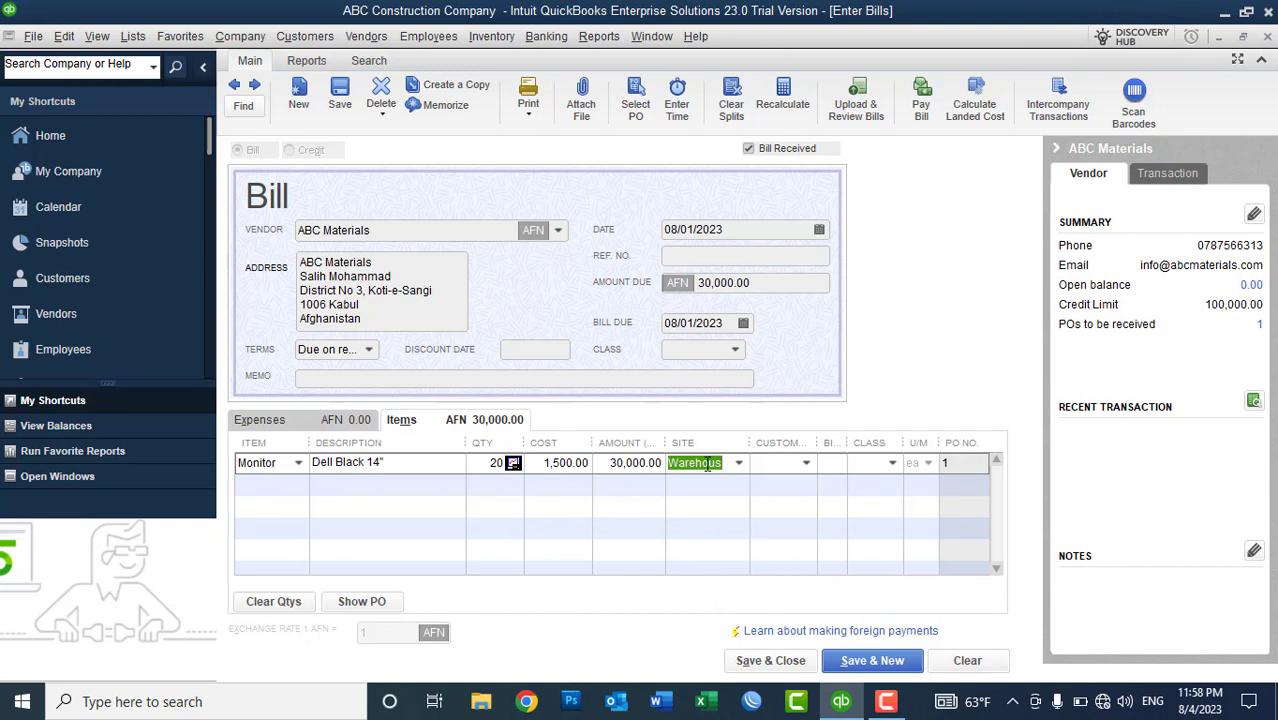
- Set the bill date to 08/03/2023
left_click(732, 233)
left_click_drag(750, 231, 655, 229)
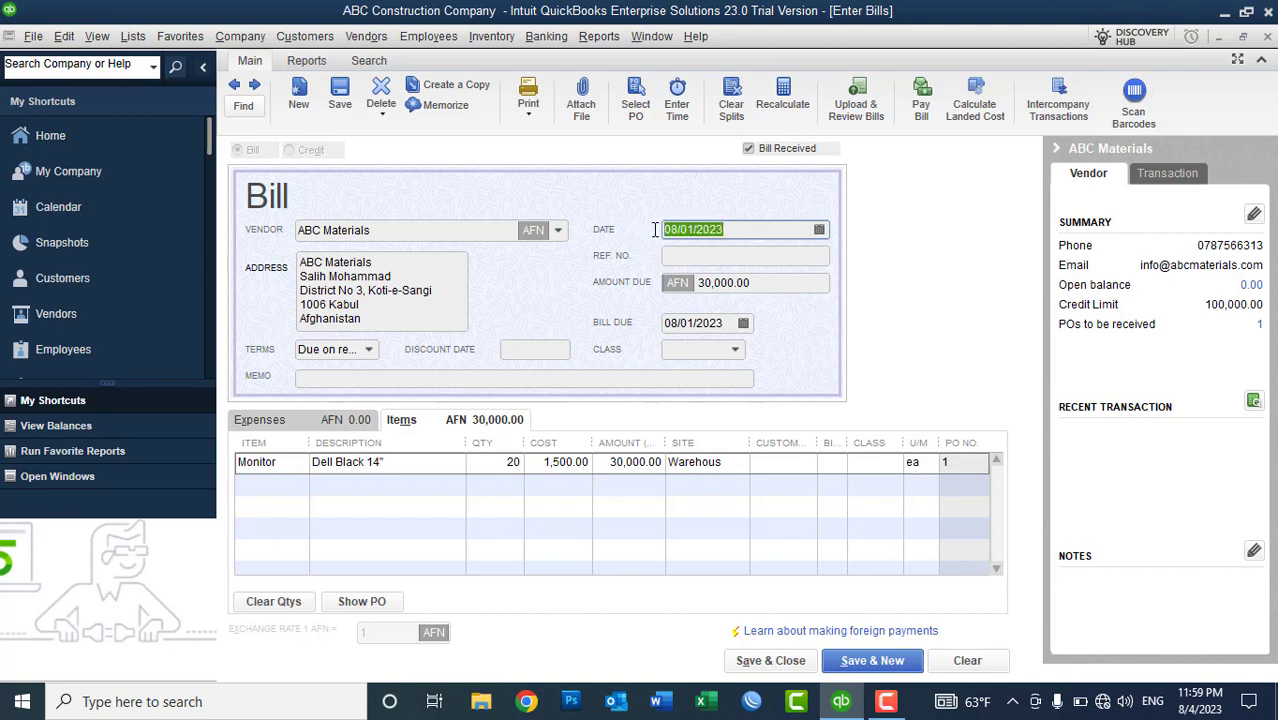
left_click(728, 325)
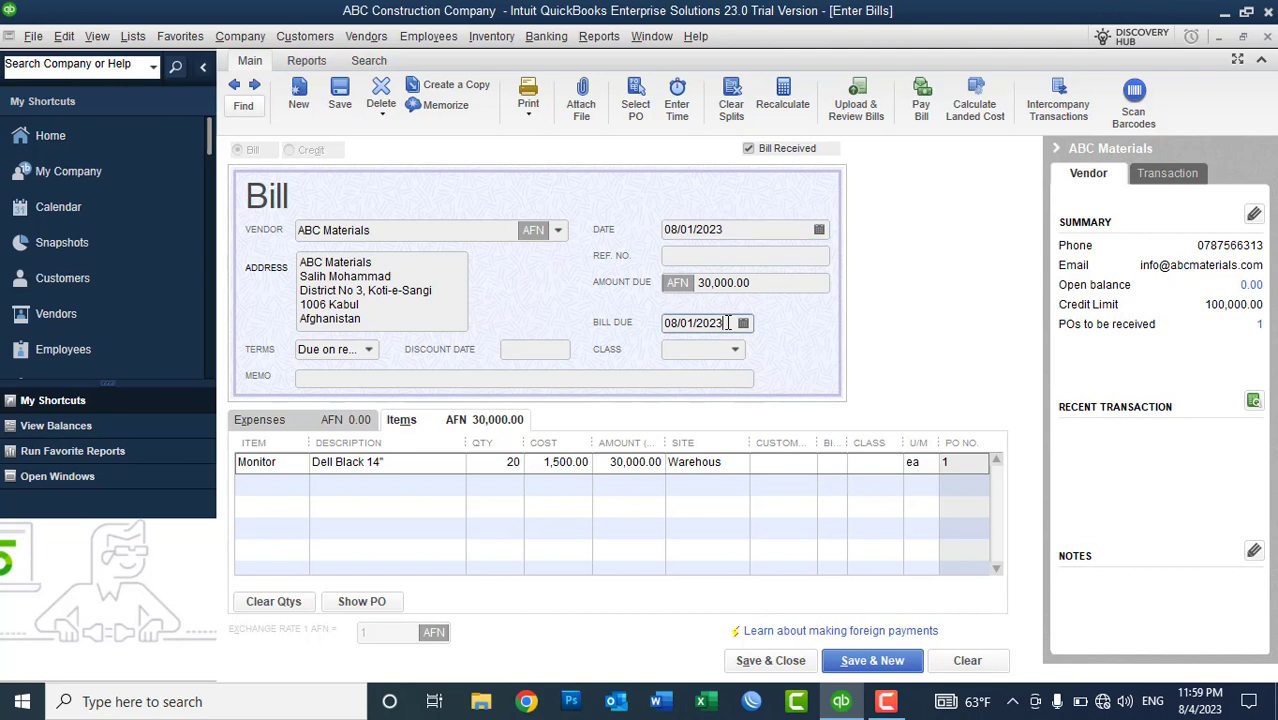
left_click_drag(728, 325, 659, 322)
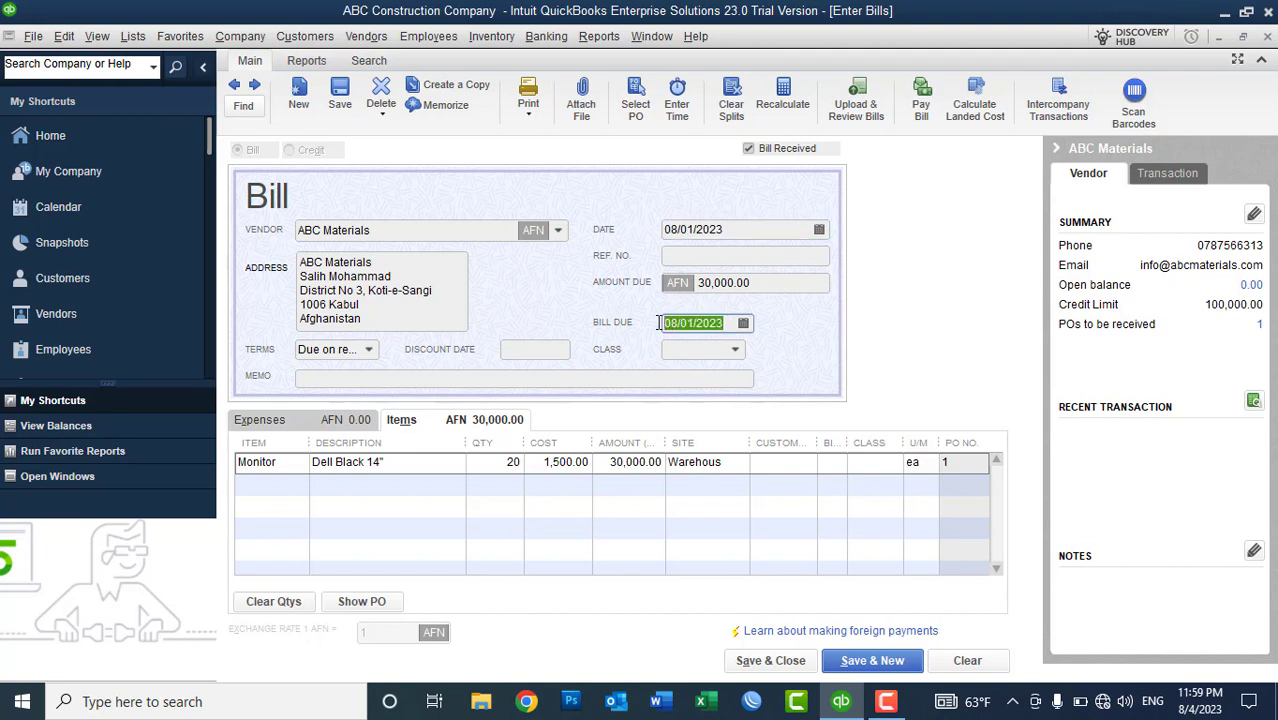
left_click(744, 324)
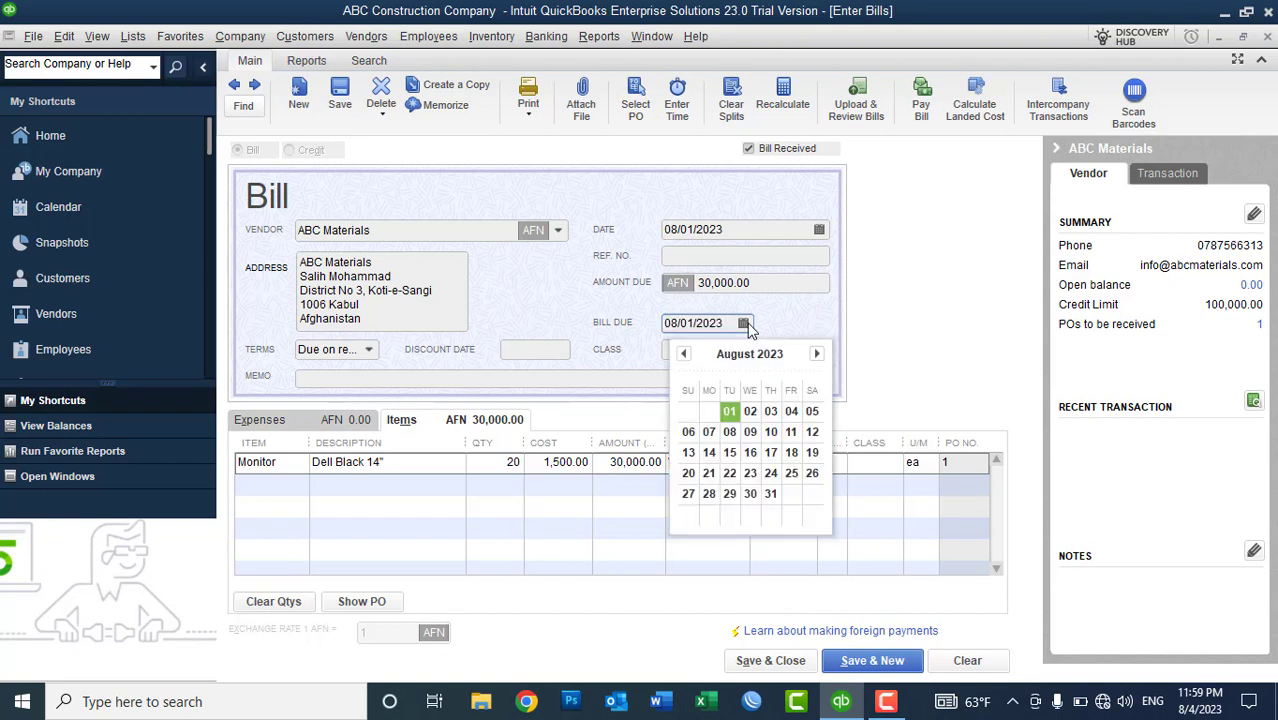
left_click(744, 229)
left_click(819, 229)
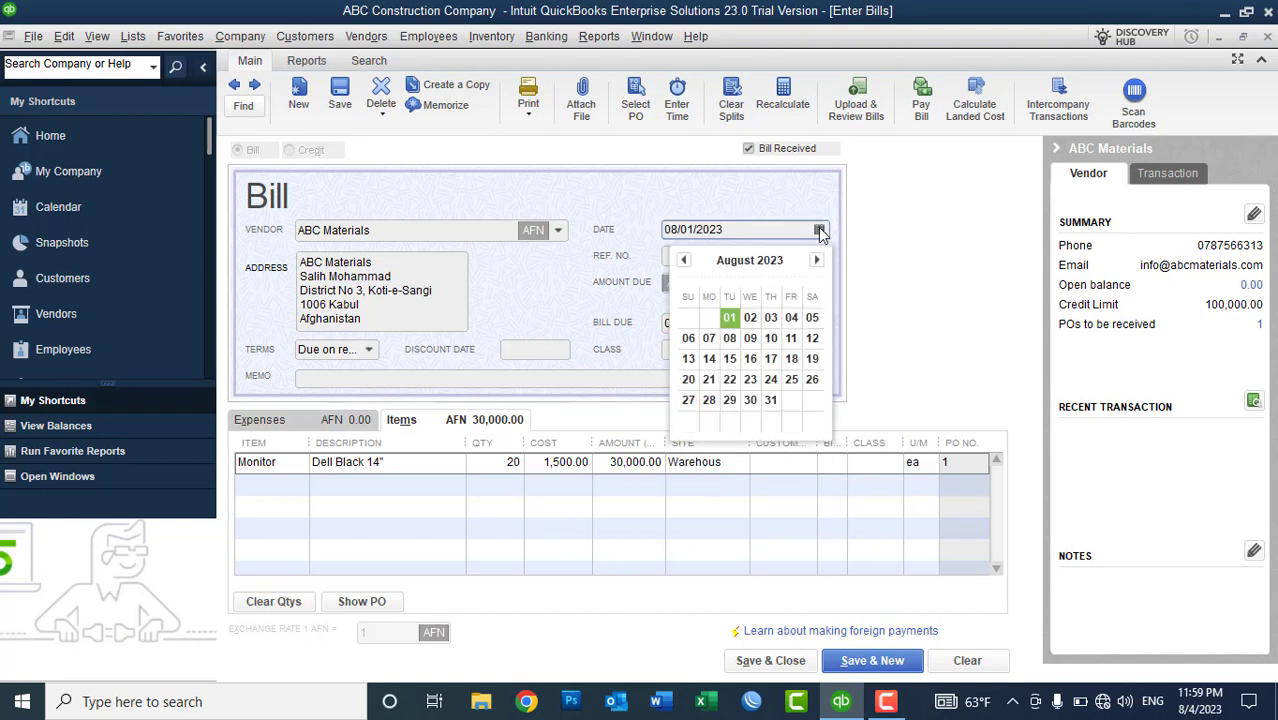
left_click(771, 320)
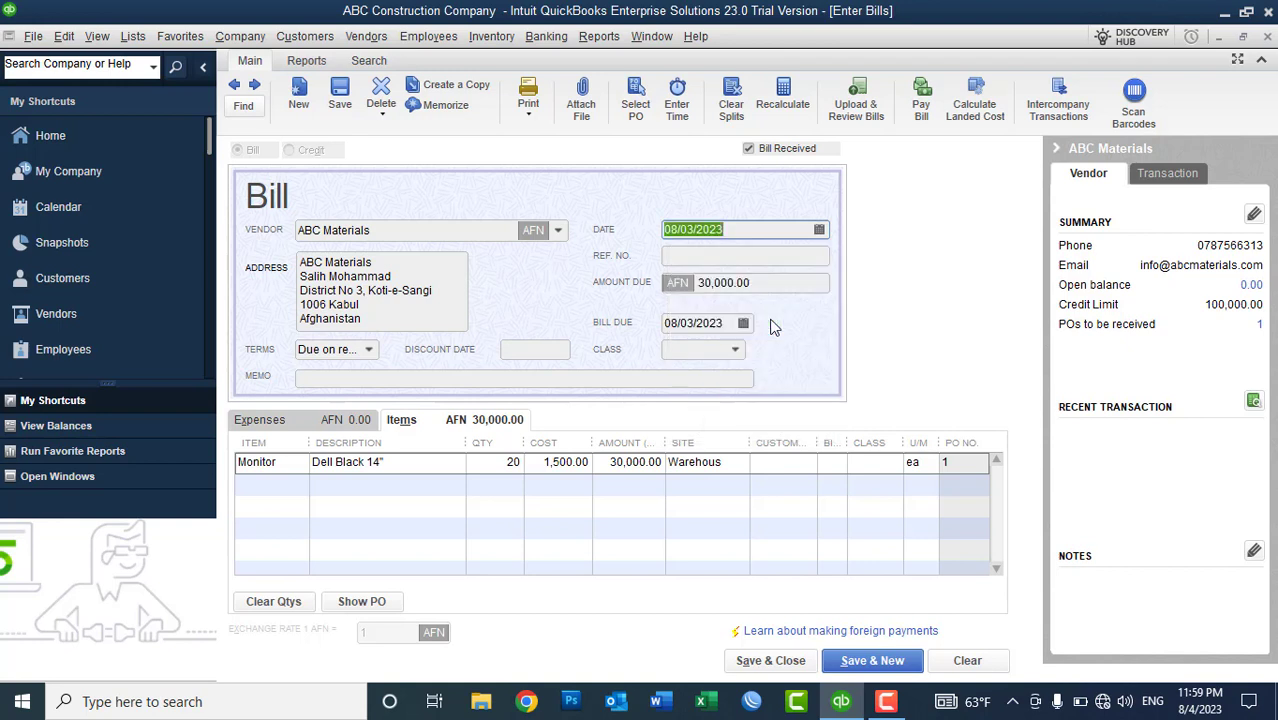
- Set the terms of the ABC Materials bill to Due on receipt
left_click(735, 228)
left_click_drag(740, 229, 652, 231)
left_click(369, 350)
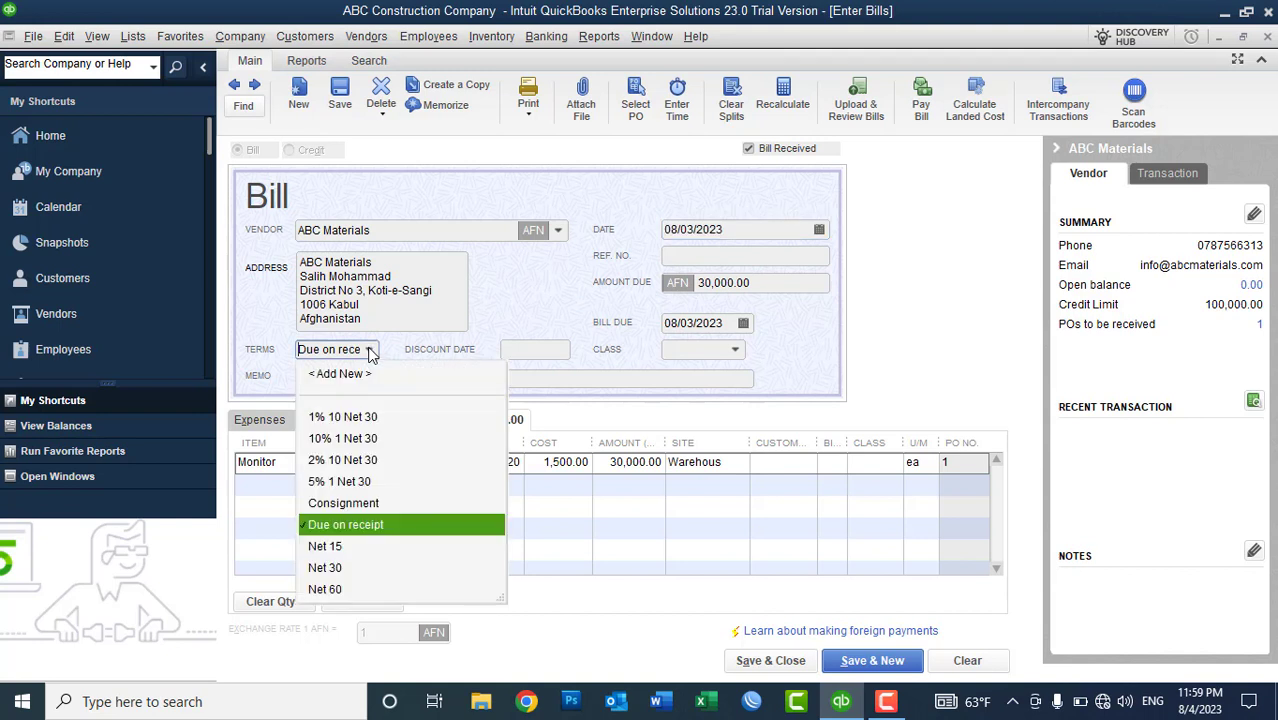
left_click(355, 524)
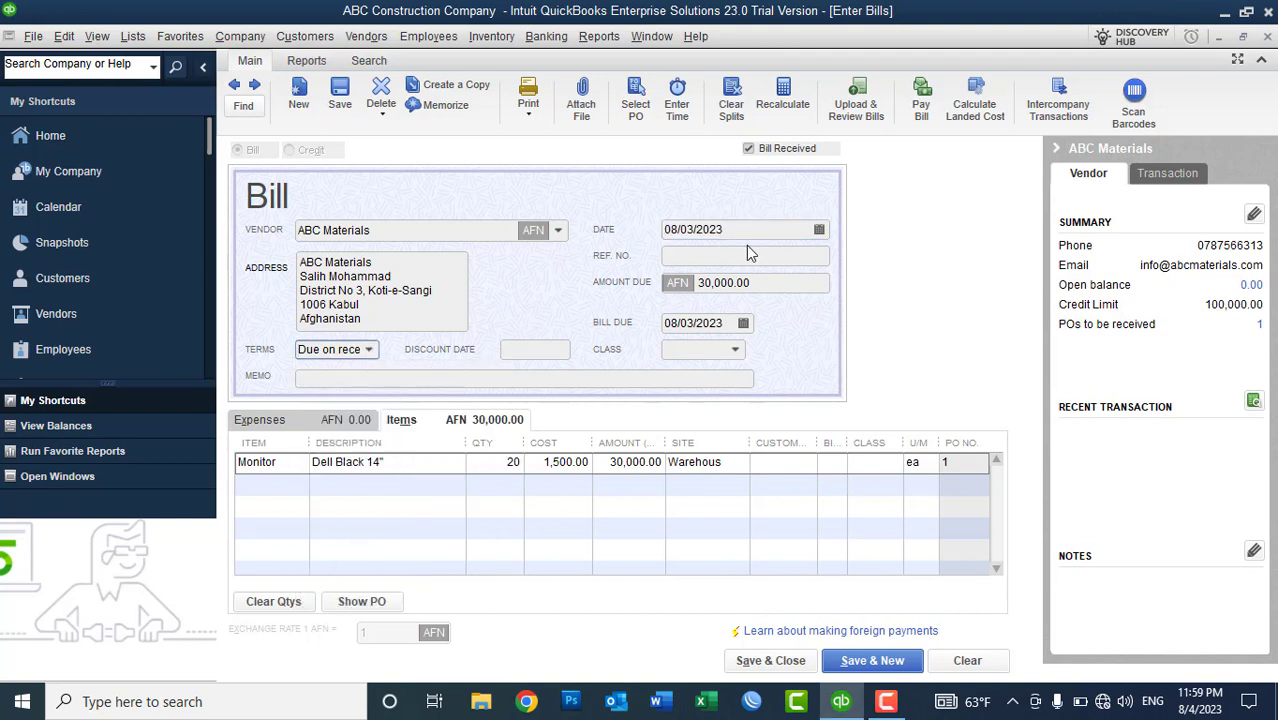
- Change the bill date to 08/02/2023
left_click_drag(743, 233, 661, 230)
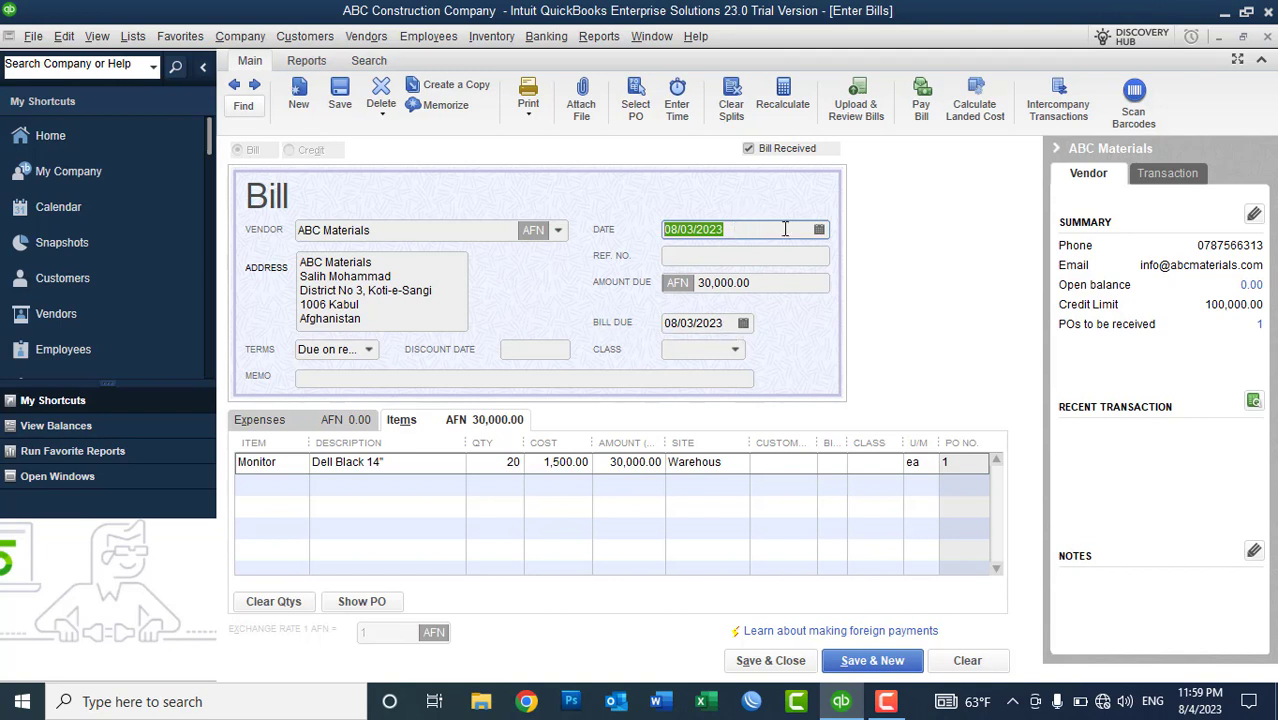
left_click(819, 229)
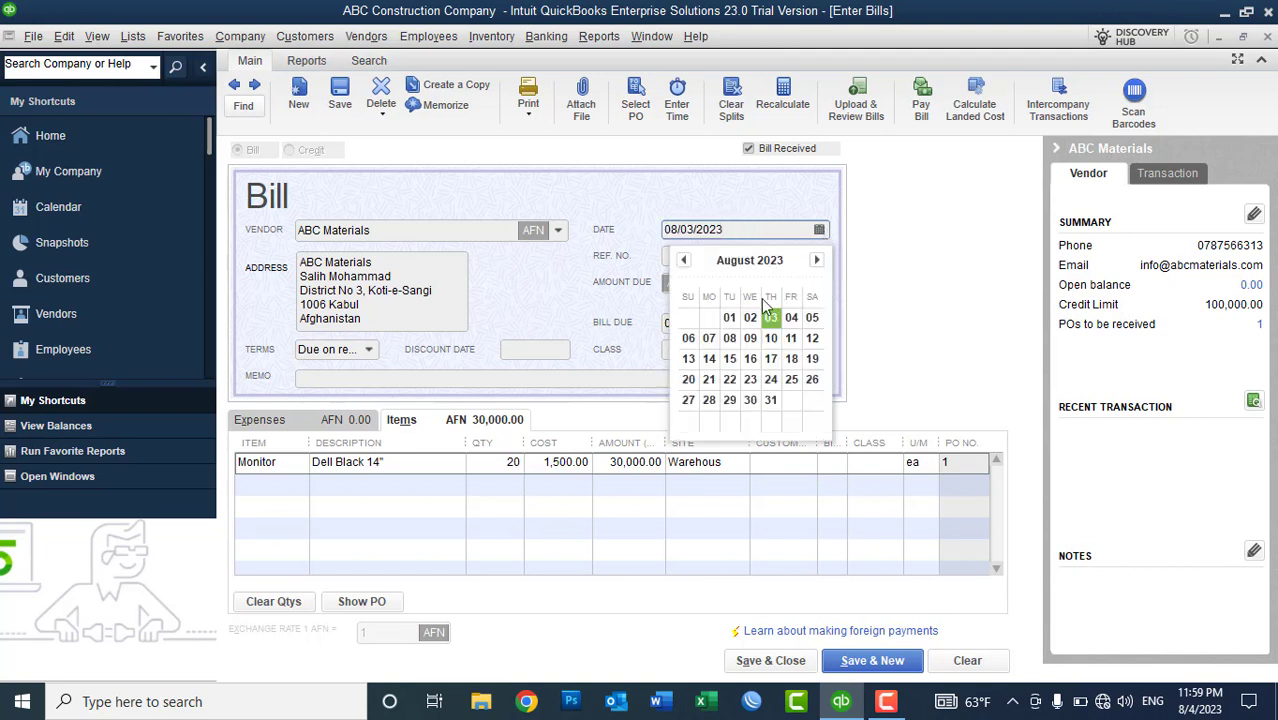
left_click(750, 317)
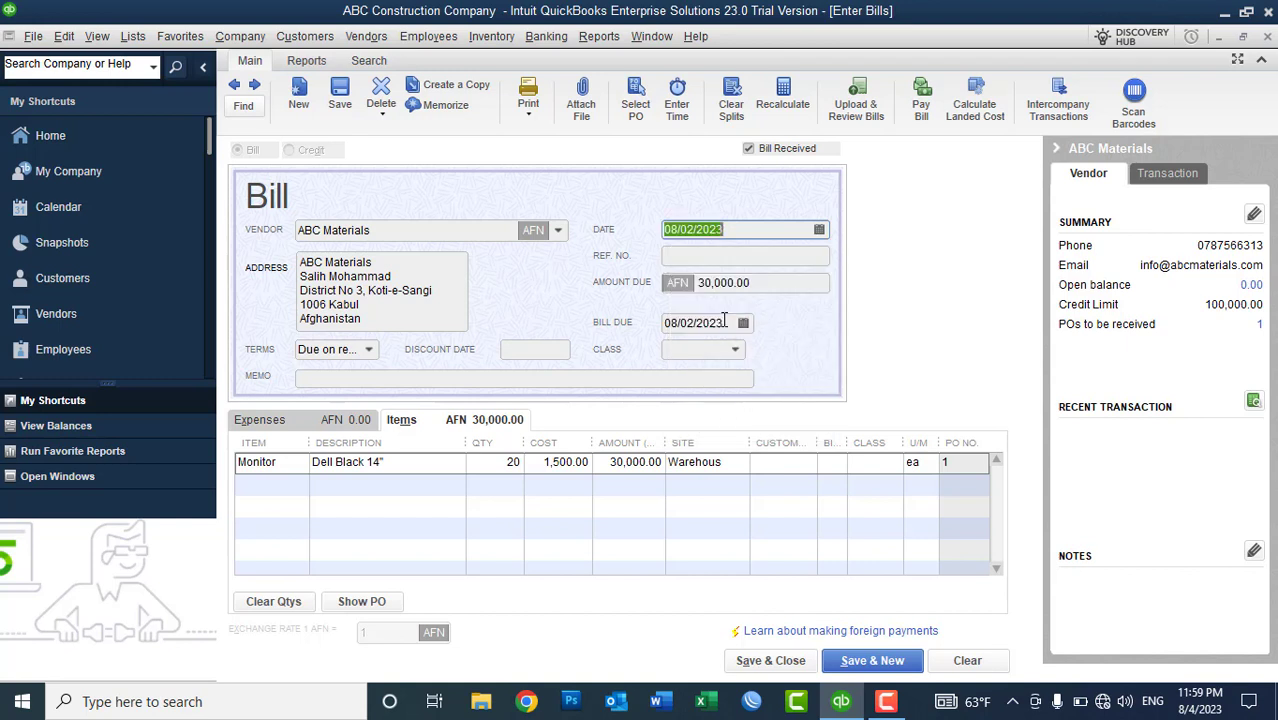
- Set the bill date to 08/03/2023, and save and close the bill without assigning a class
left_click(819, 230)
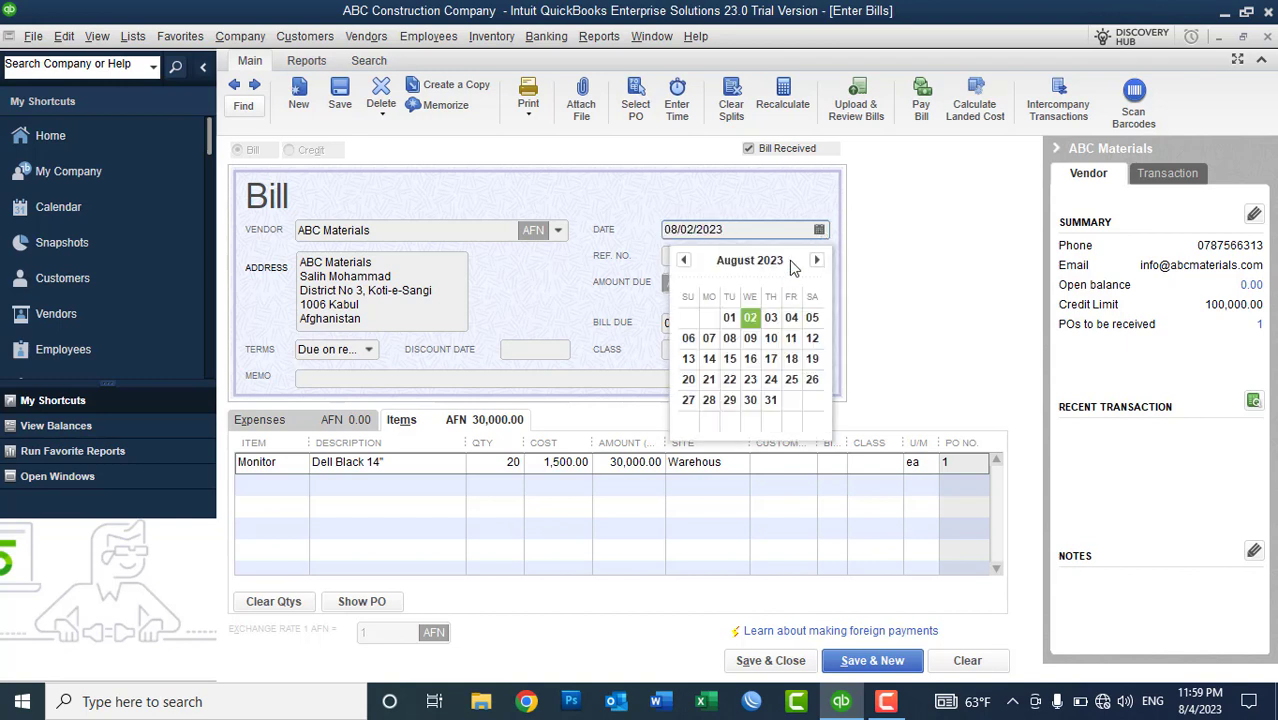
left_click(771, 318)
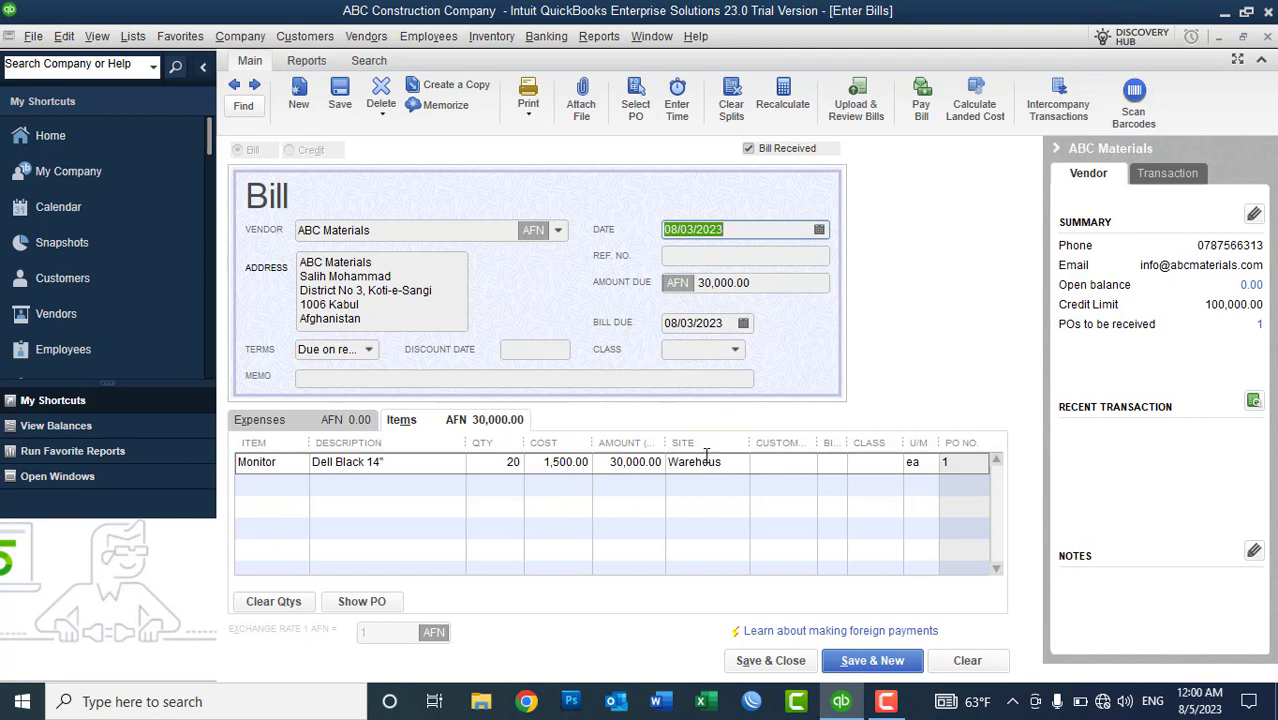
left_click(758, 662)
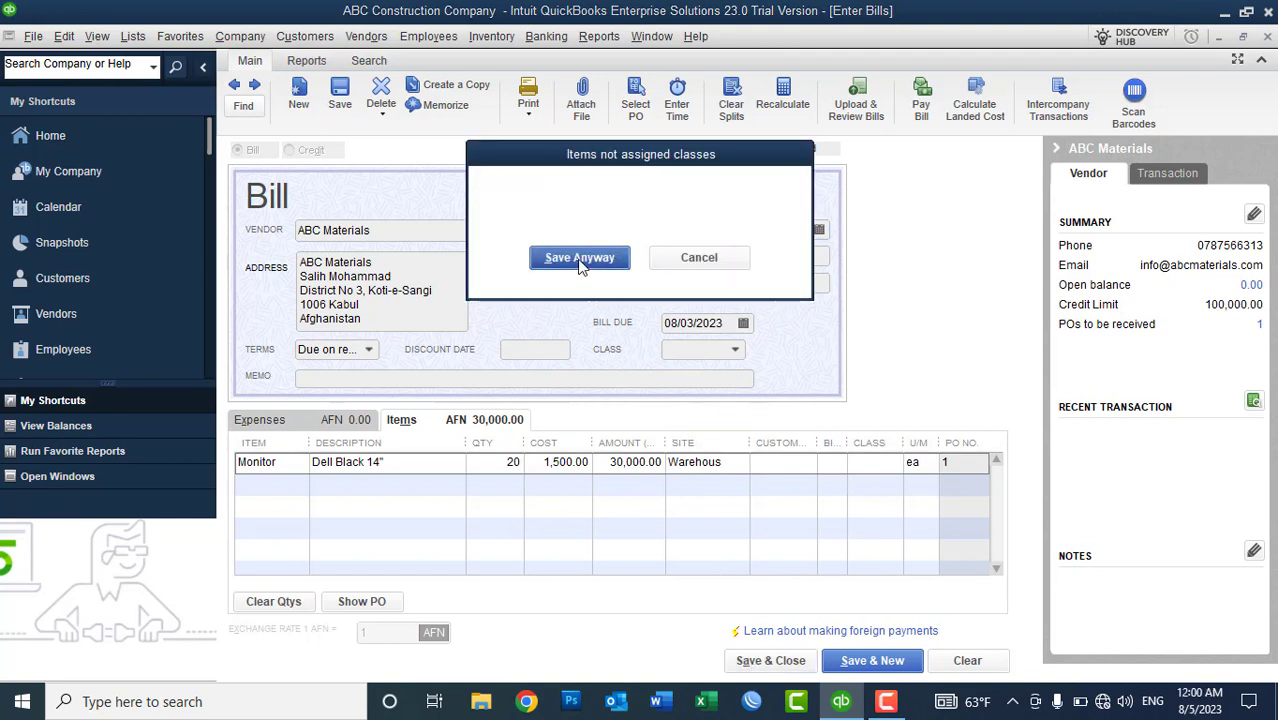
left_click(579, 258)
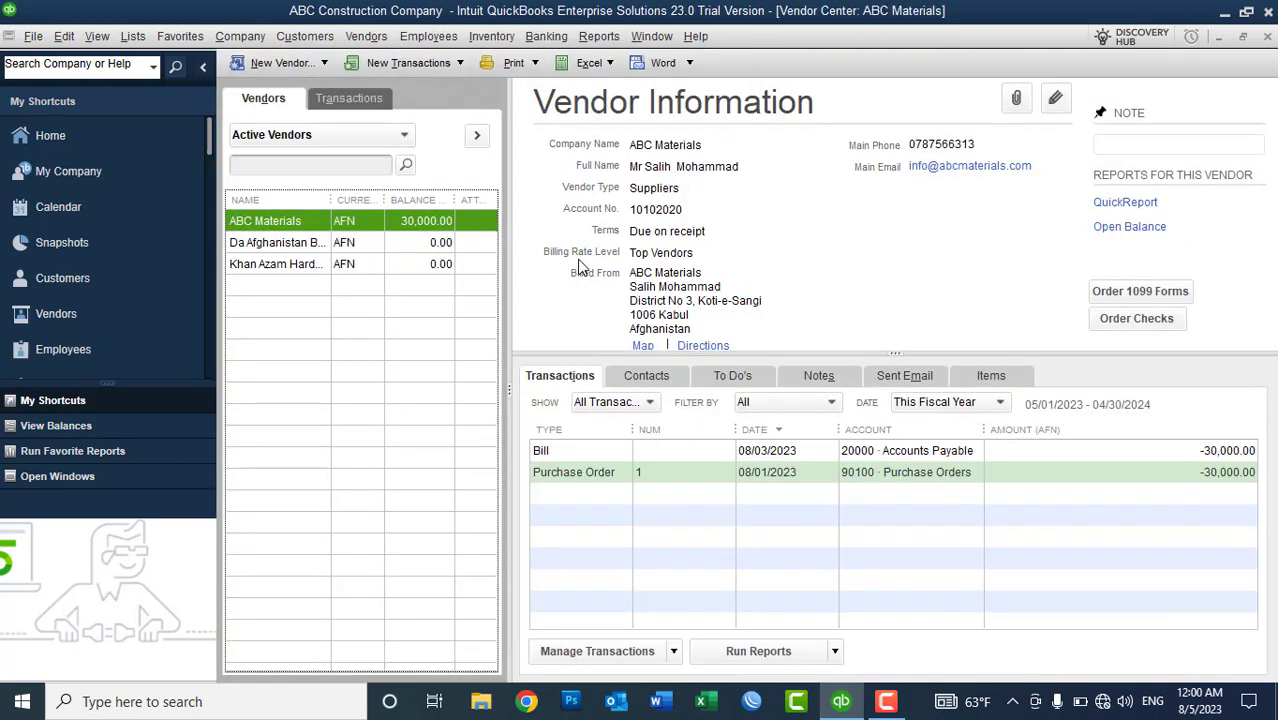
- Examine the quantities on hand in the Physical Inventory Worksheet, and close the report
left_click(493, 36)
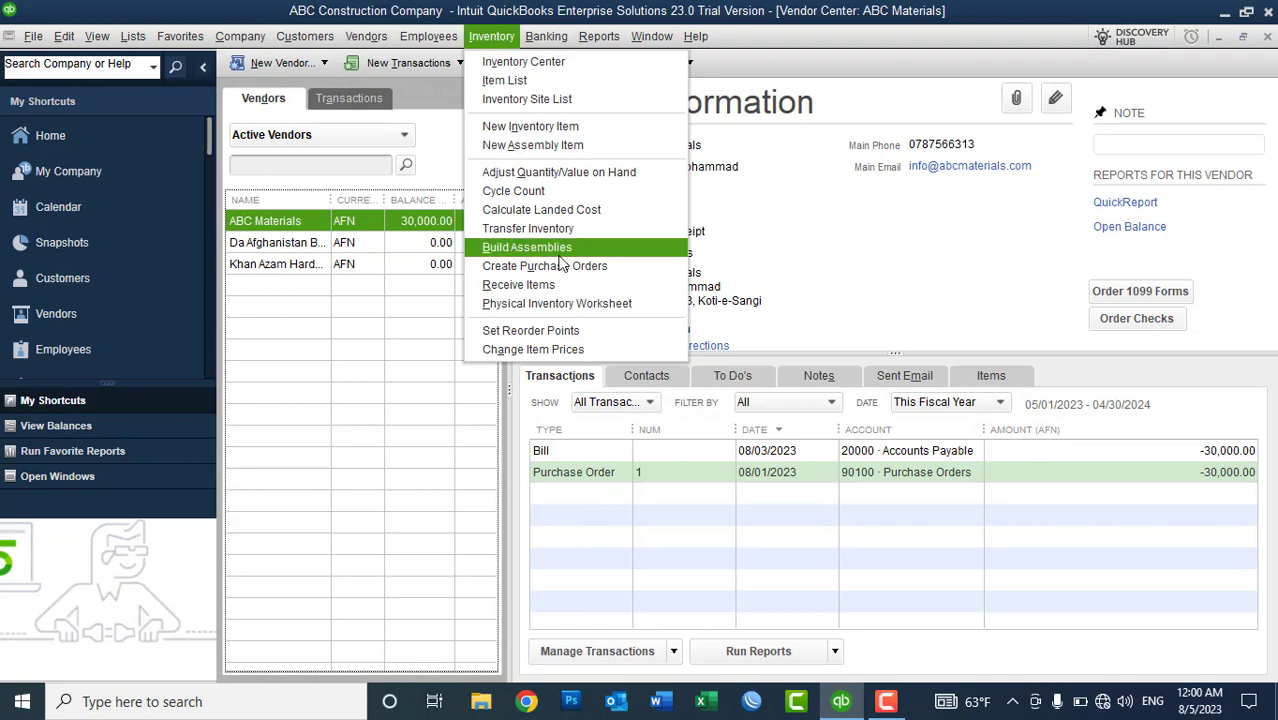
left_click(560, 303)
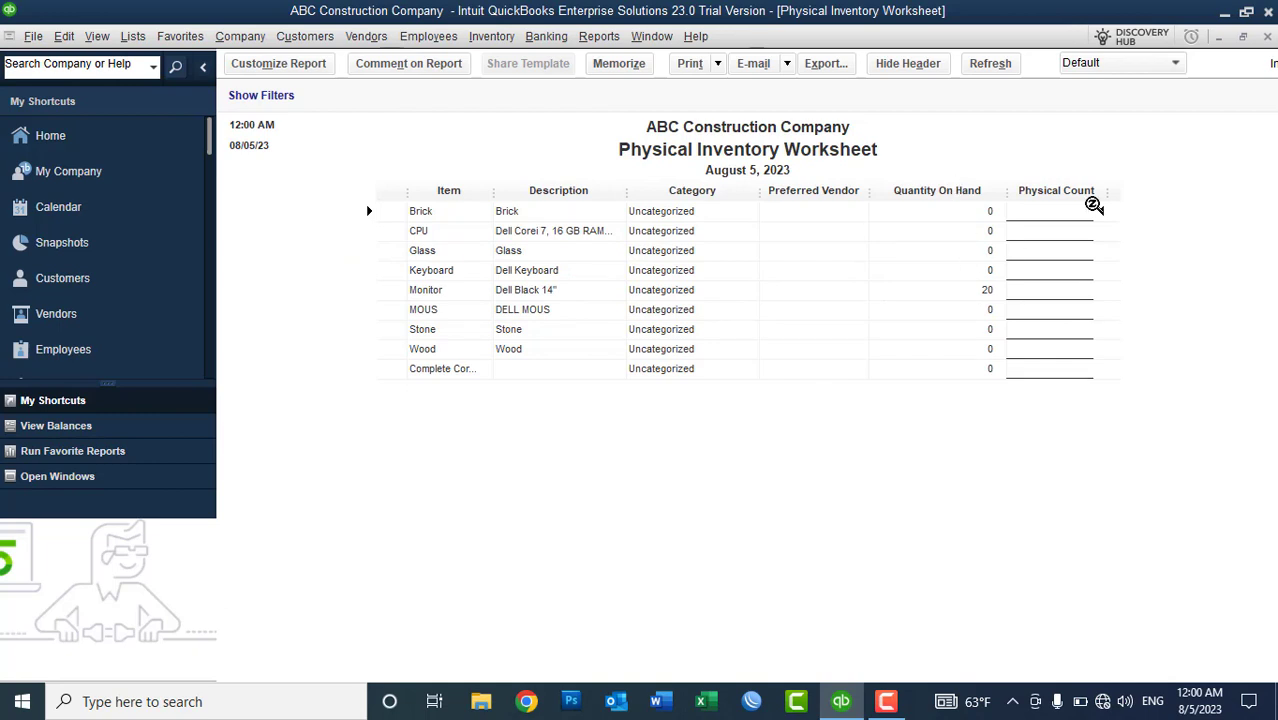
left_click(1267, 37)
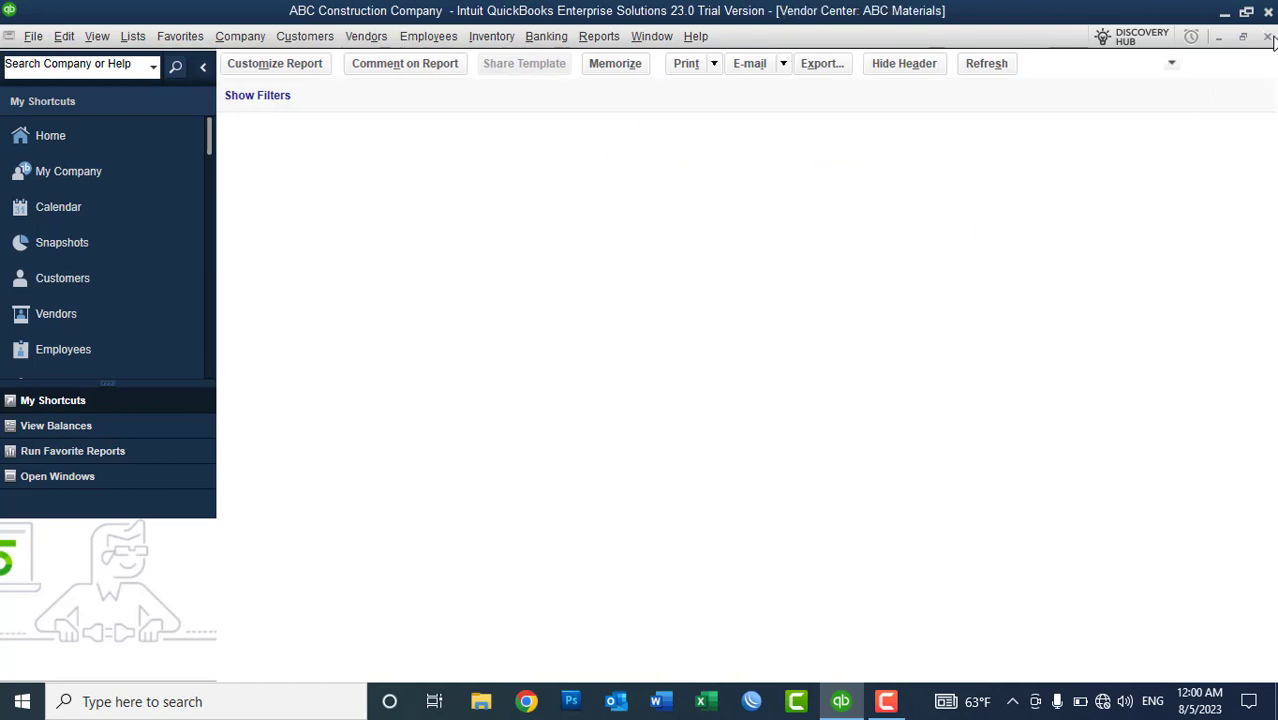
- Examine the monitor stock at each site in the Quantity on Hand by Site report, and close it
left_click(600, 37)
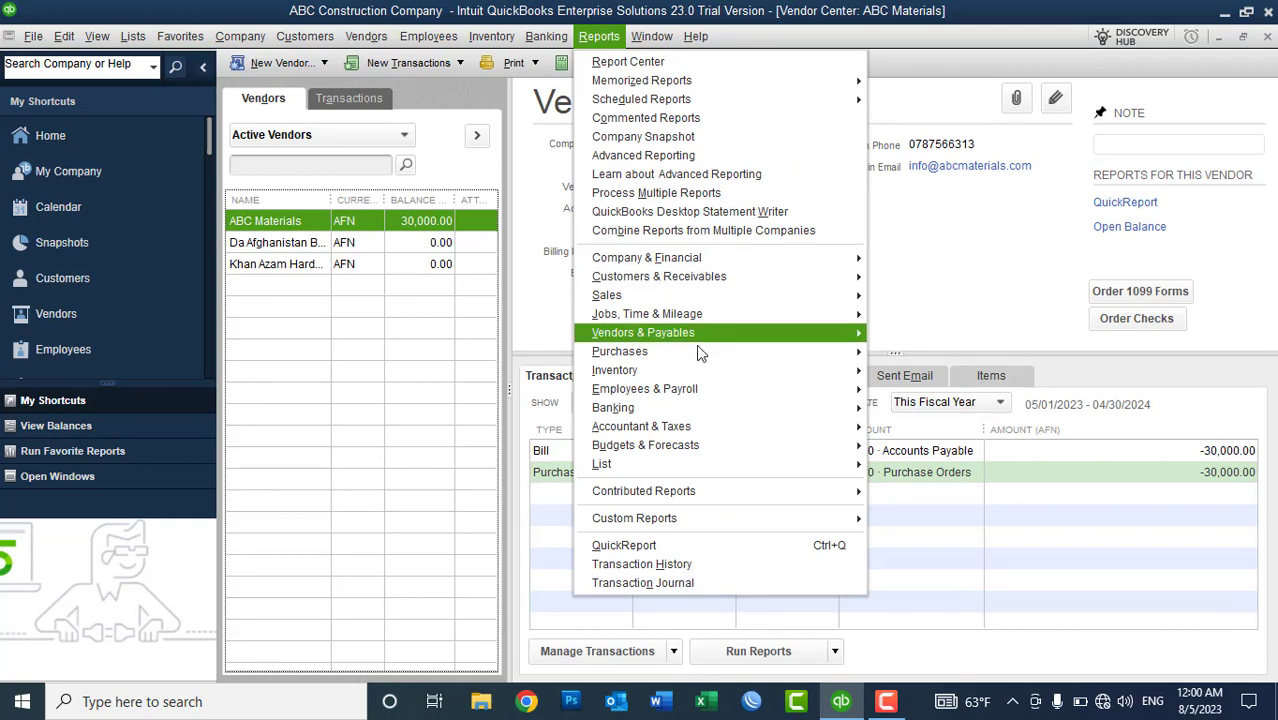
mouse_move(670, 372)
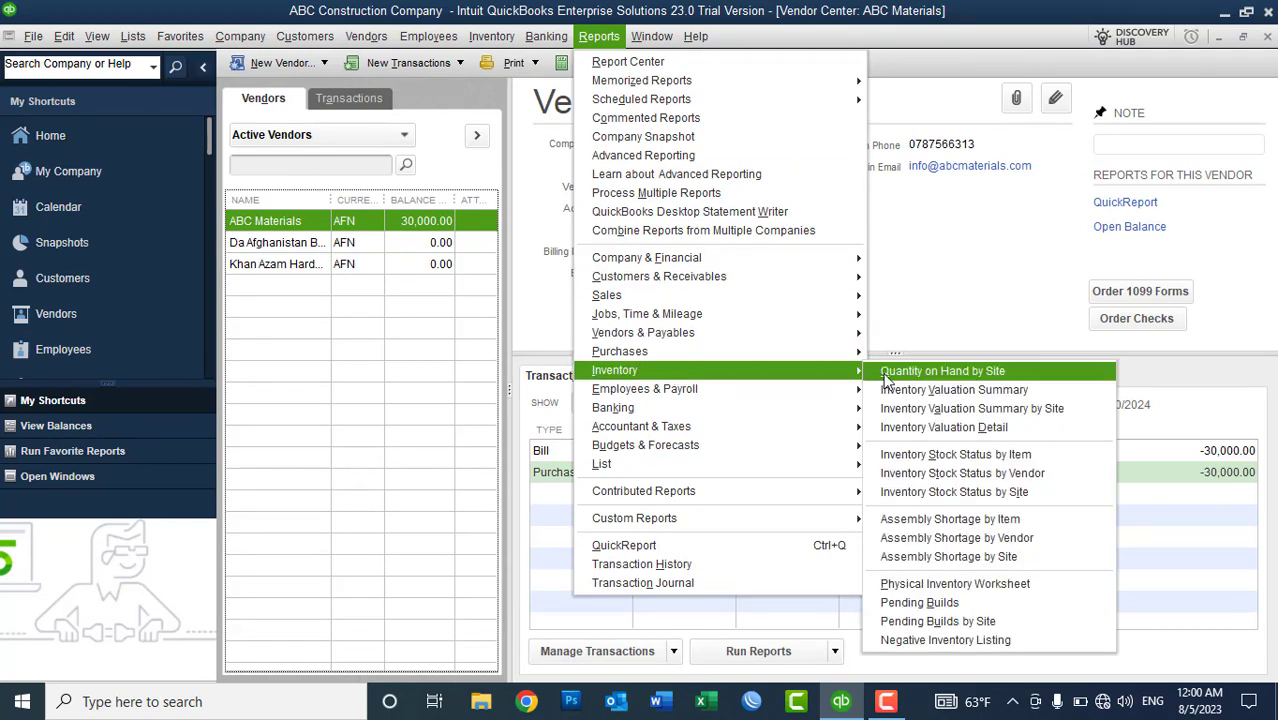
left_click(886, 375)
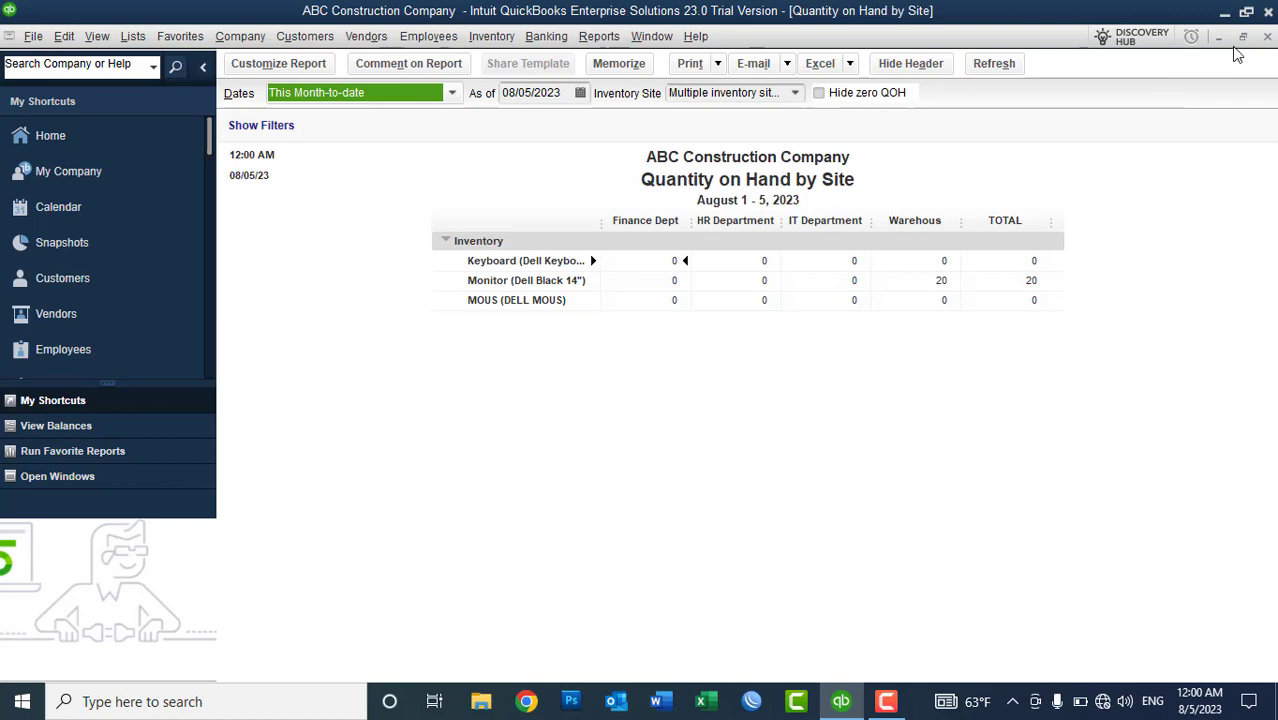
left_click(1267, 37)
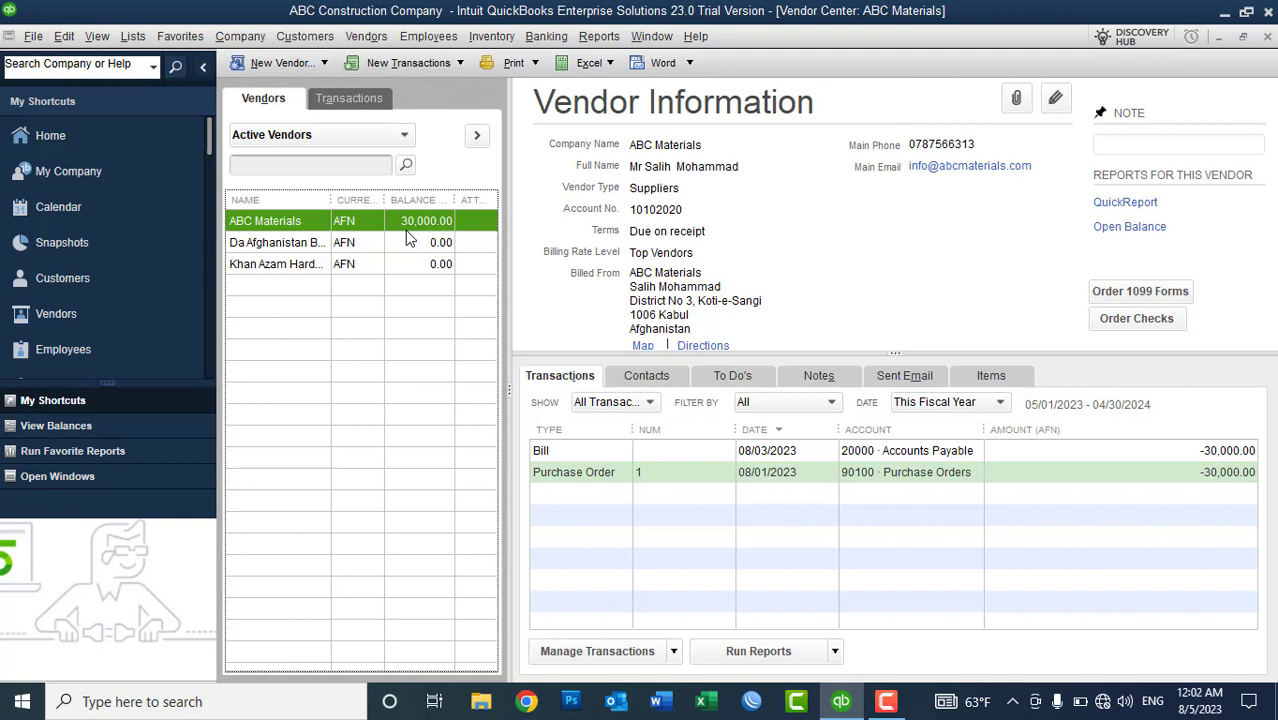
- Start a new vendor credit for ABC Materials
left_click(368, 37)
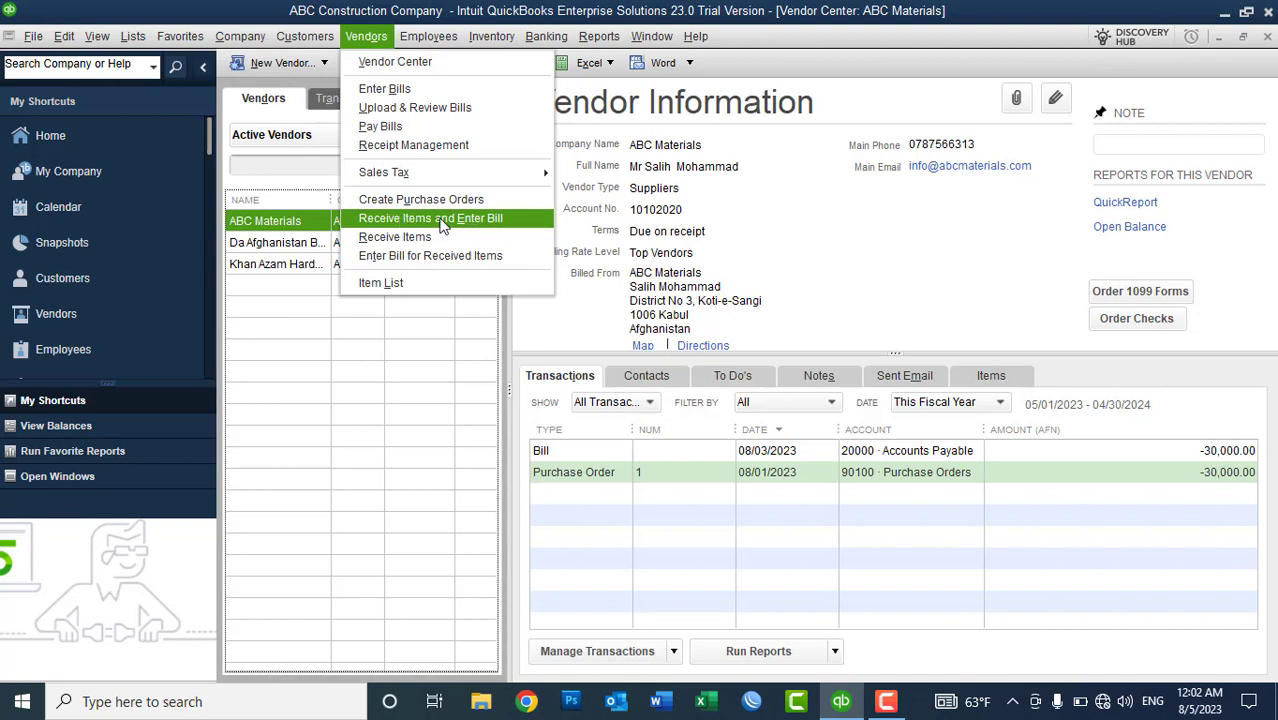
left_click(384, 90)
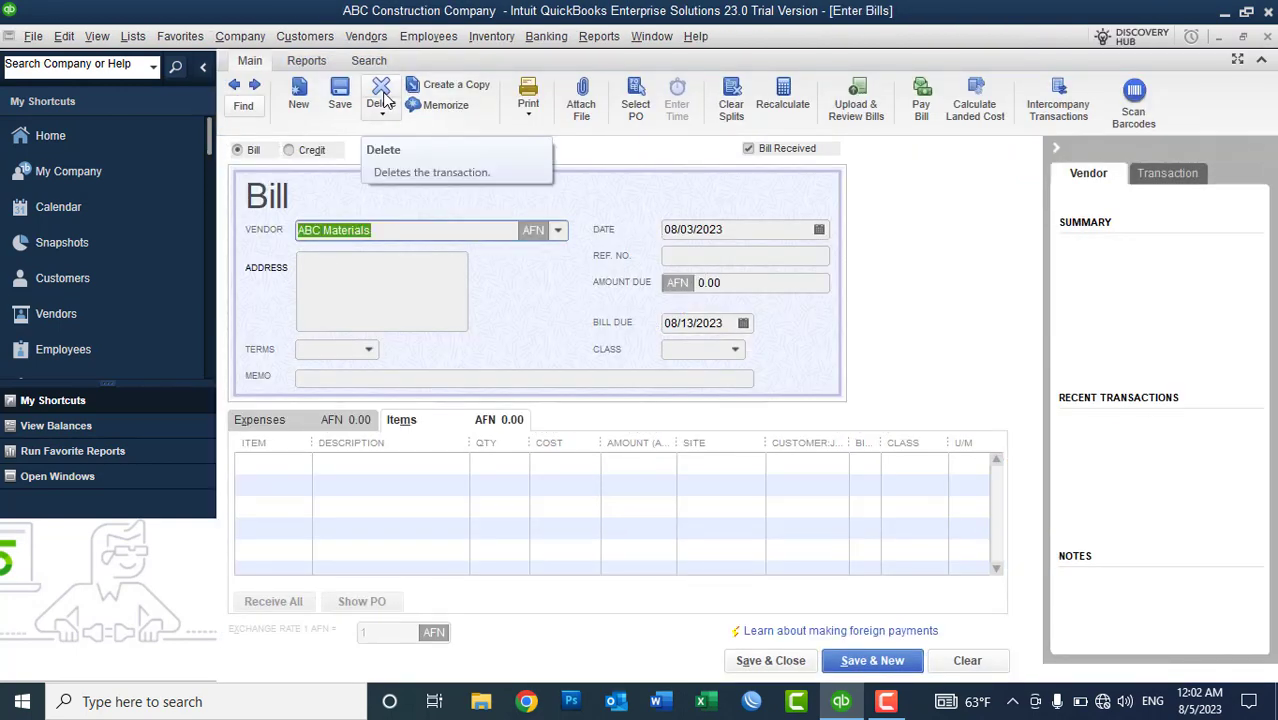
left_click(289, 151)
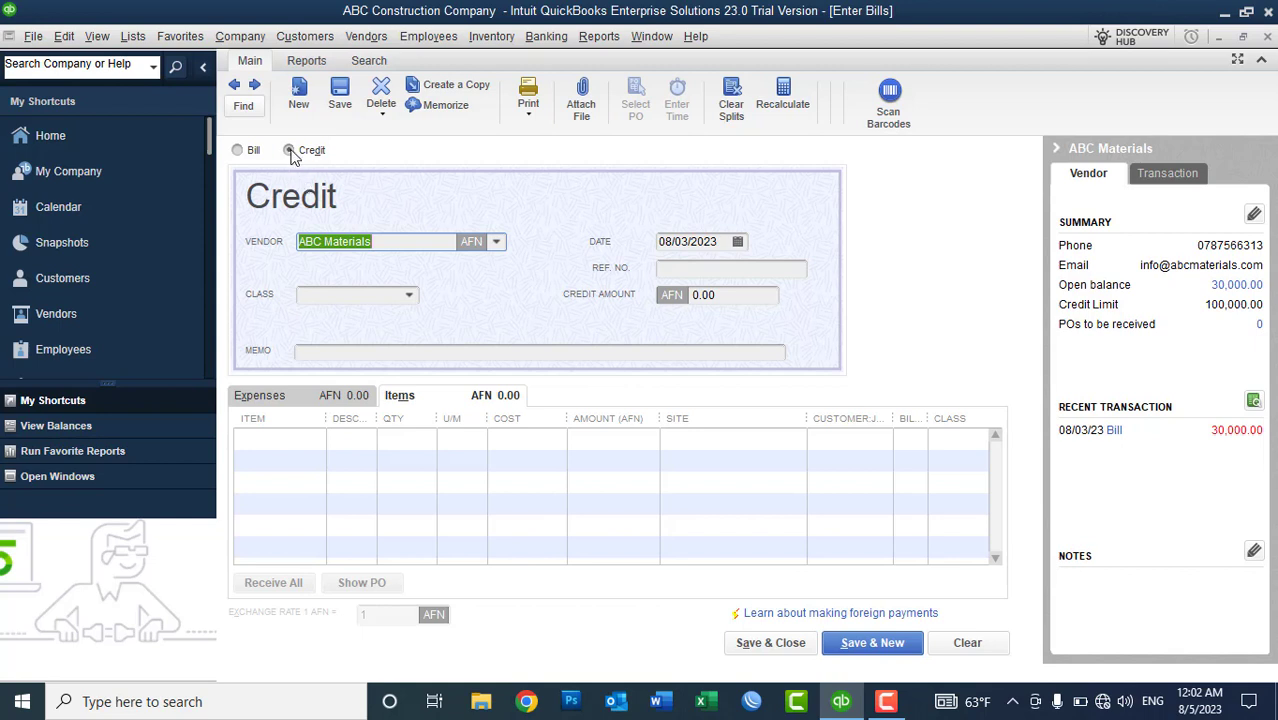
left_click(497, 243)
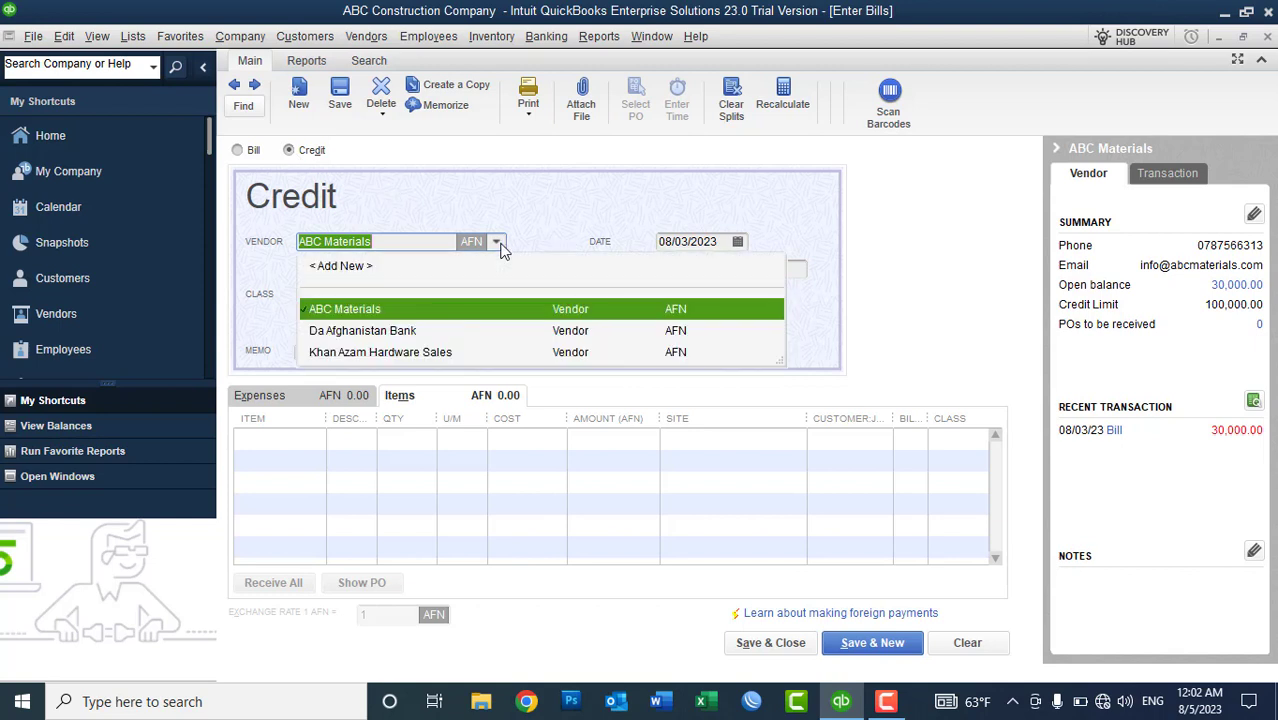
left_click(380, 310)
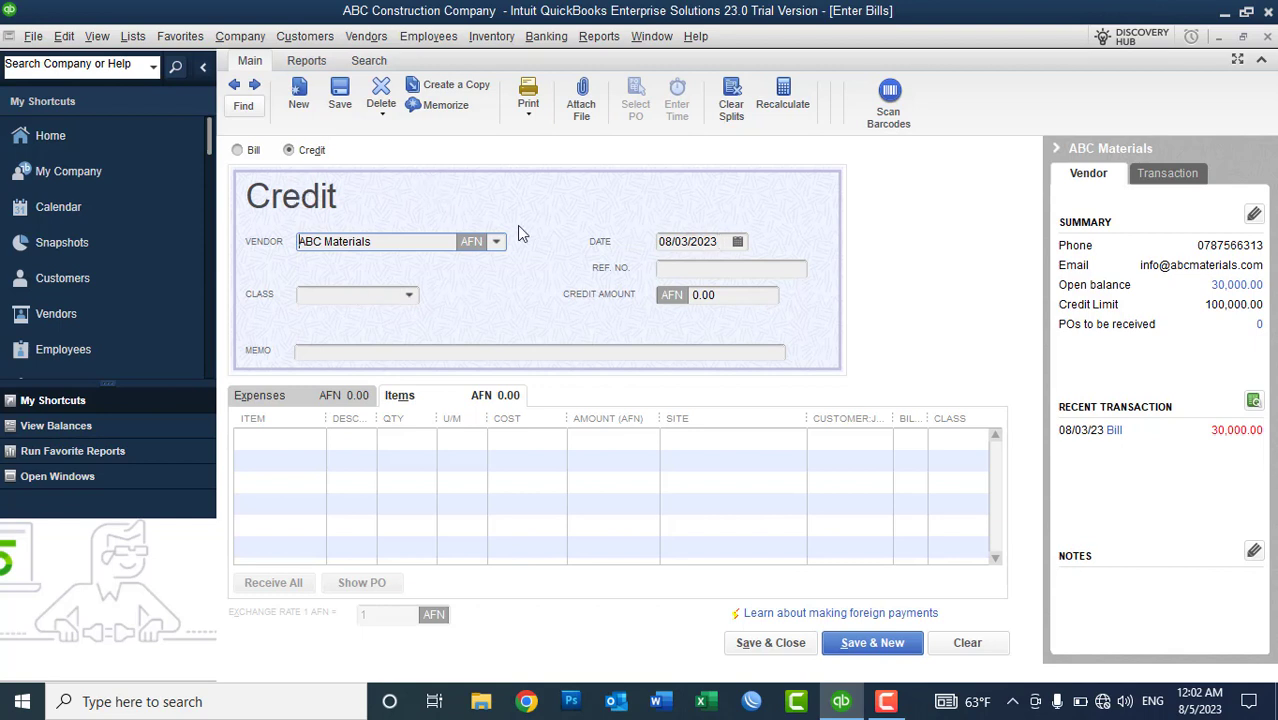
- Date the vendor credit 08/04/2023 and enter "Bill No: 001" as its reference number
left_click(737, 243)
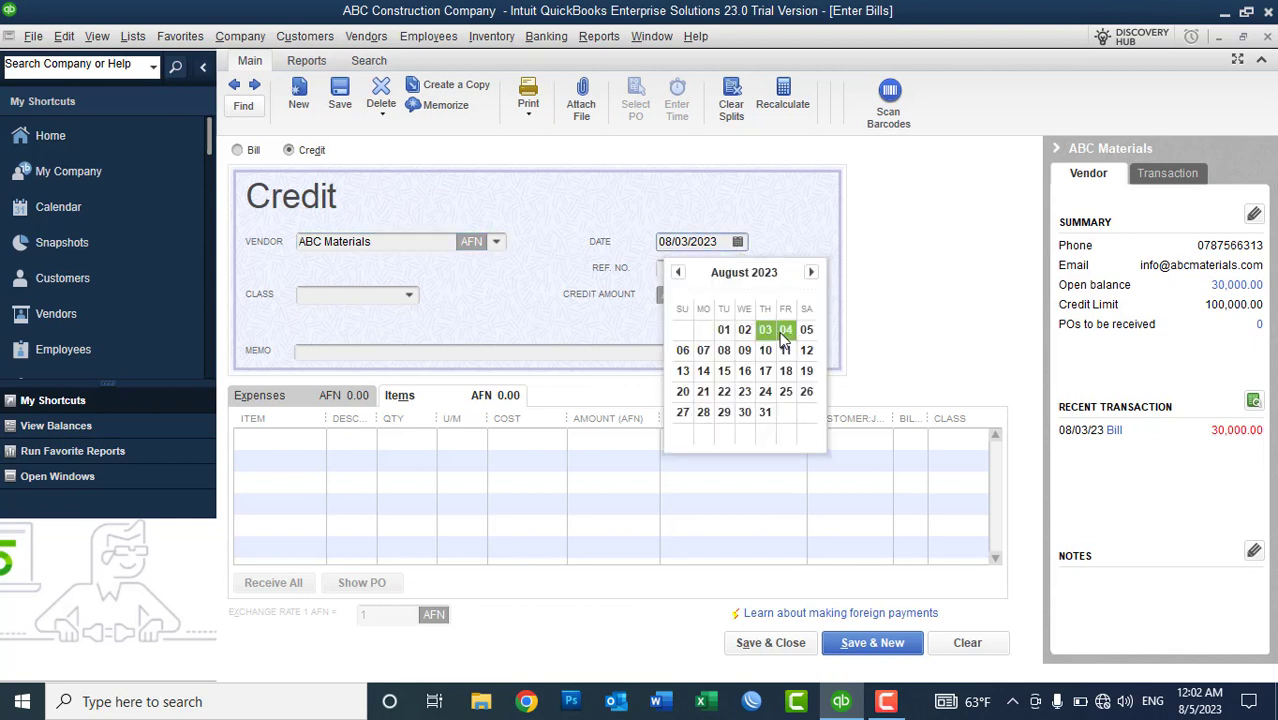
left_click(785, 334)
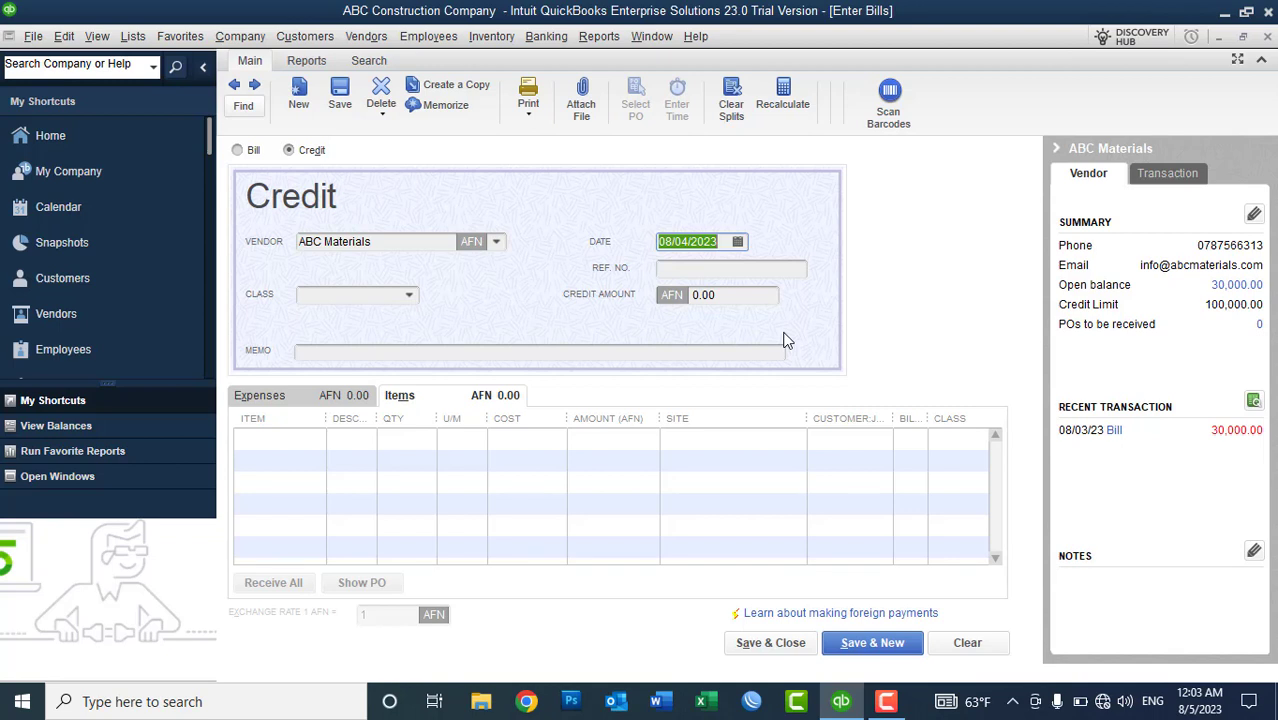
left_click(697, 270)
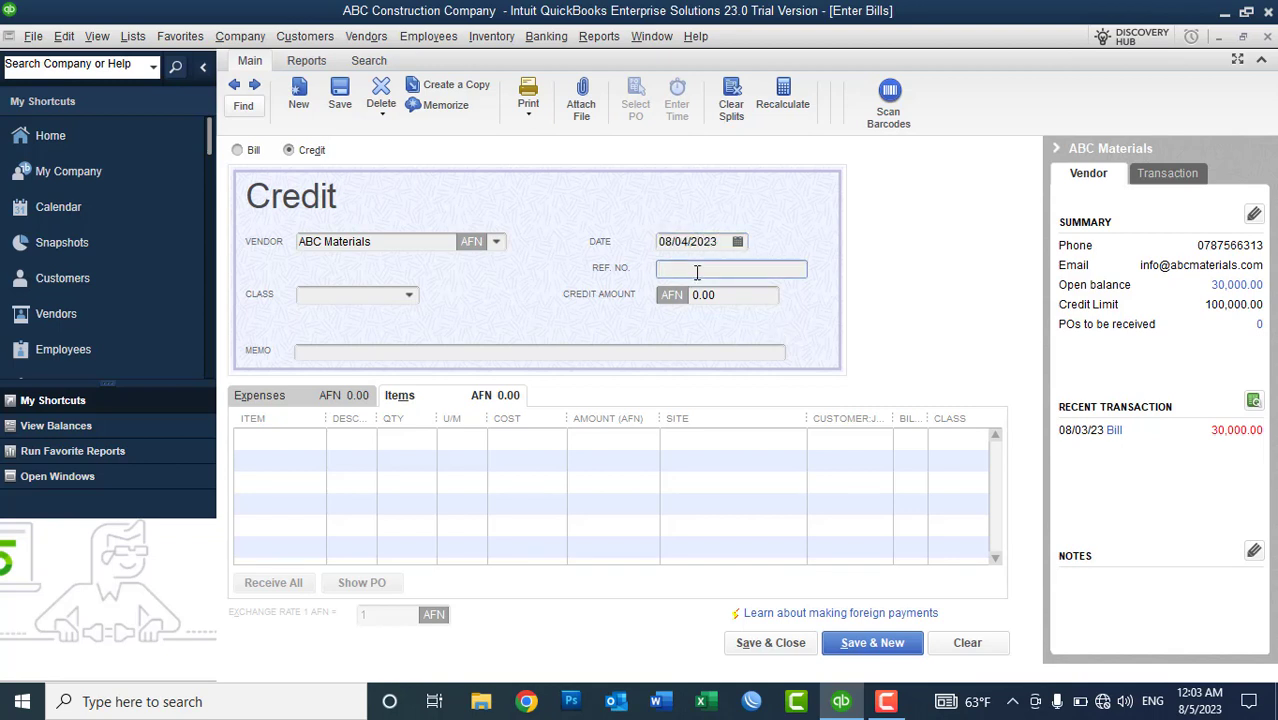
type("Bill No:1001")
- Add a Monitor line to the credit with quantity 10 and the Warehous inventory site
left_click(292, 438)
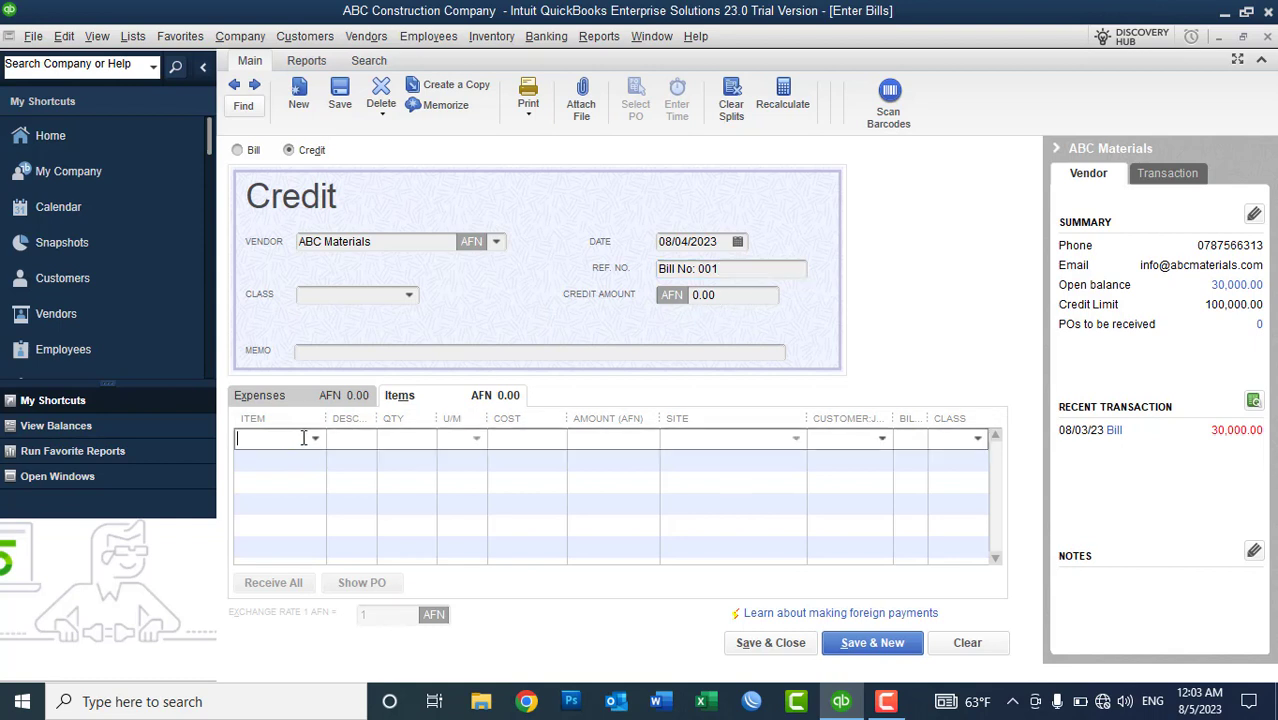
left_click(315, 439)
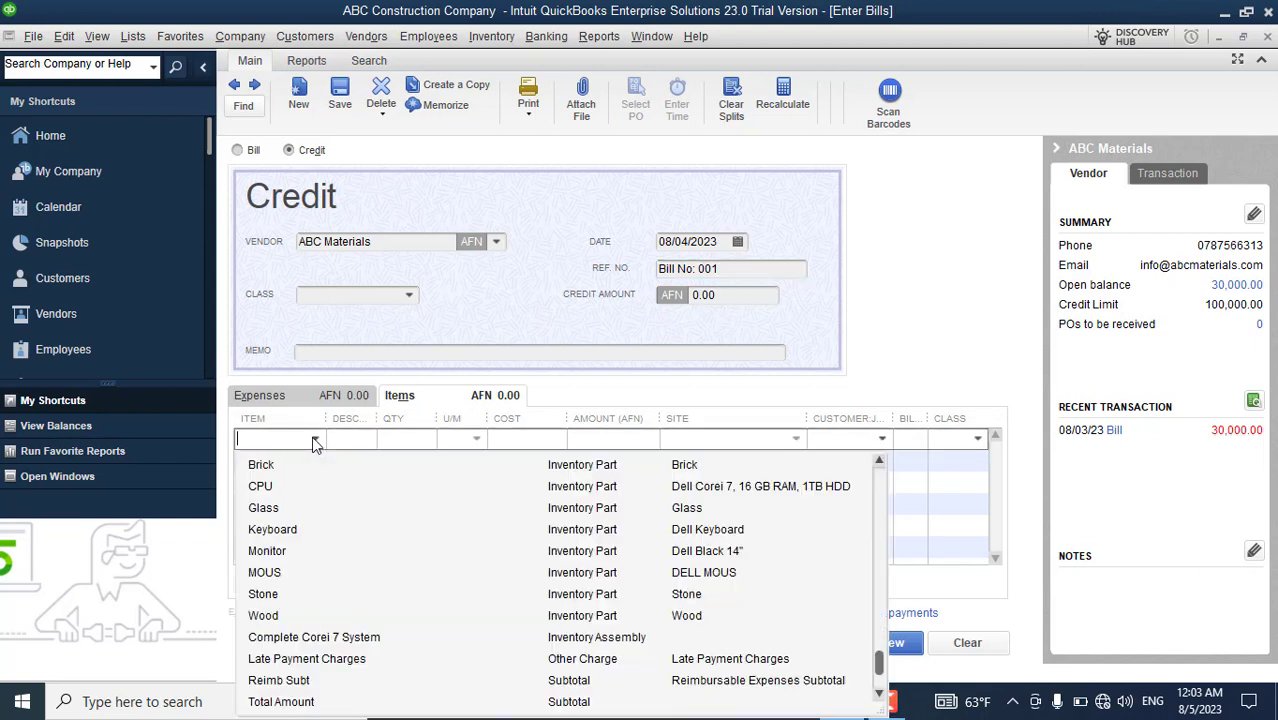
left_click(280, 551)
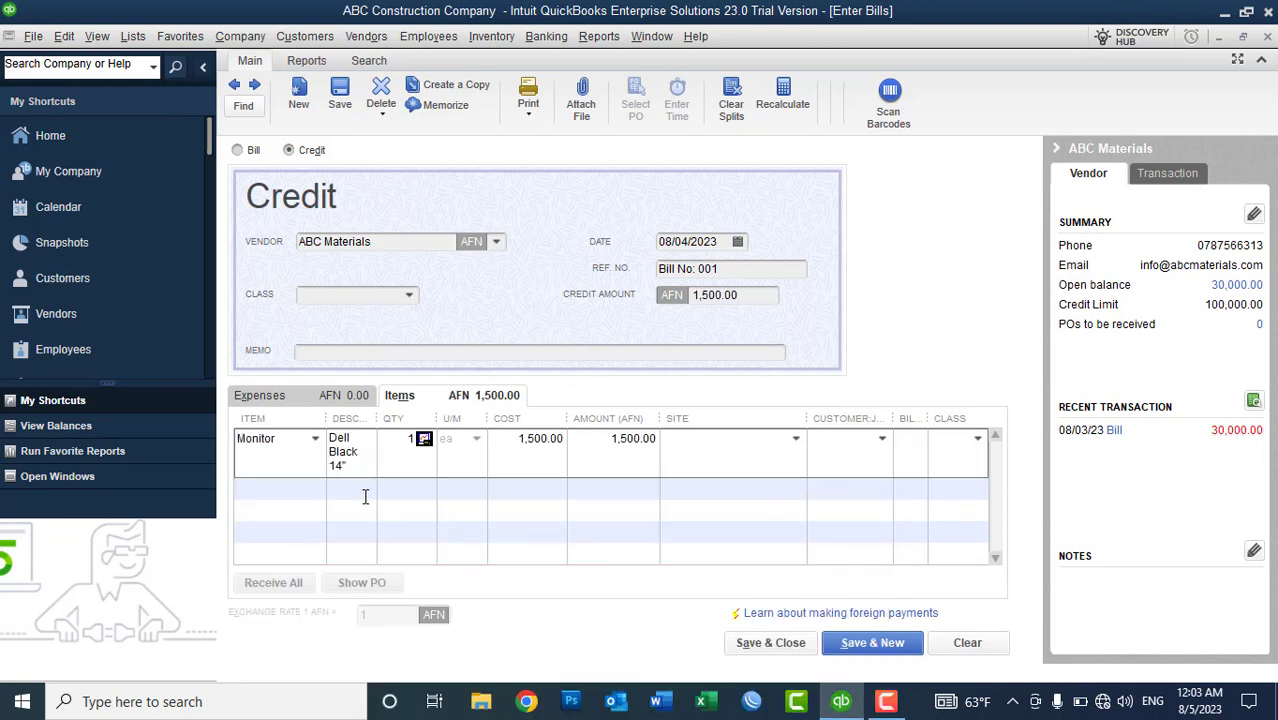
double_click(392, 440)
type("10")
left_click(517, 445)
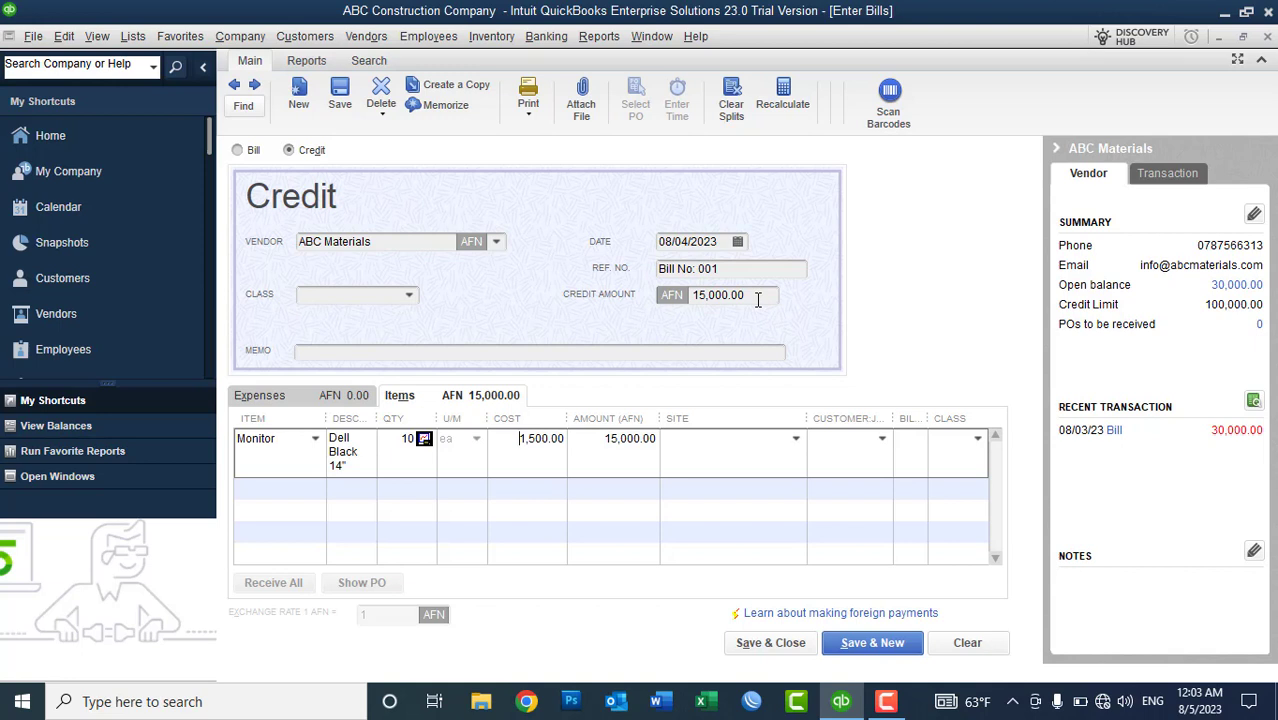
left_click(795, 438)
left_click(795, 438)
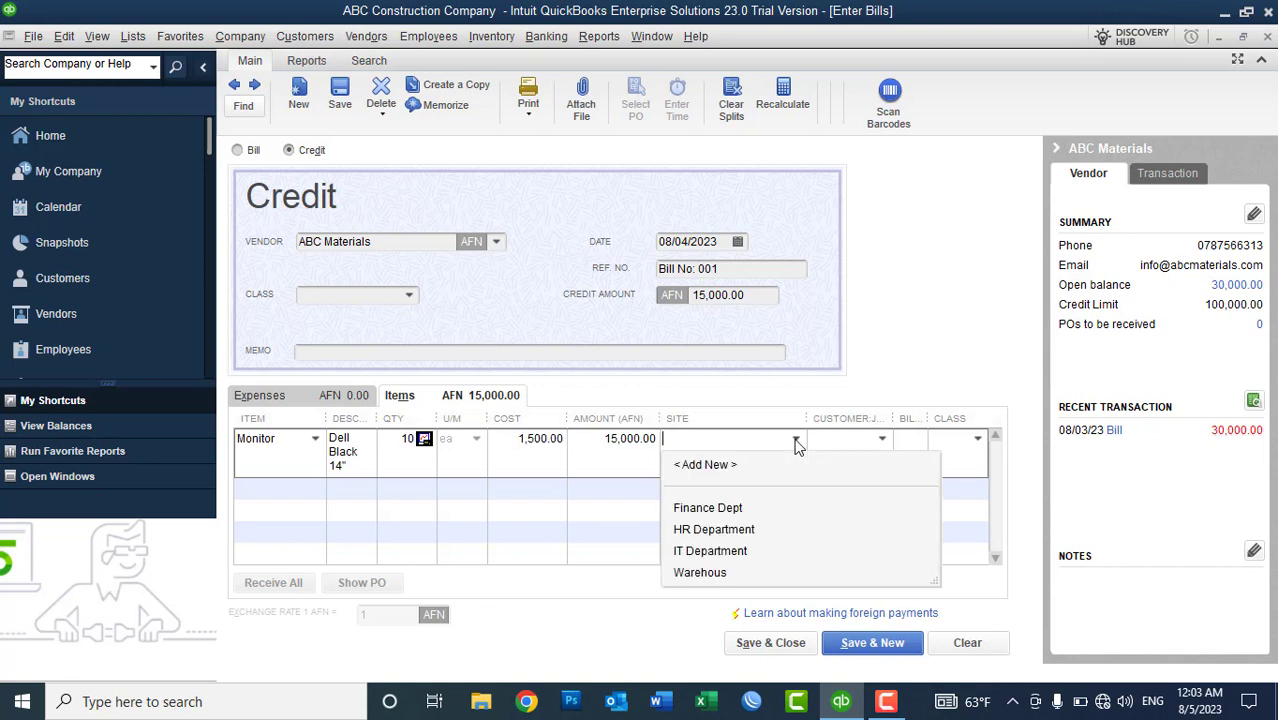
left_click(708, 573)
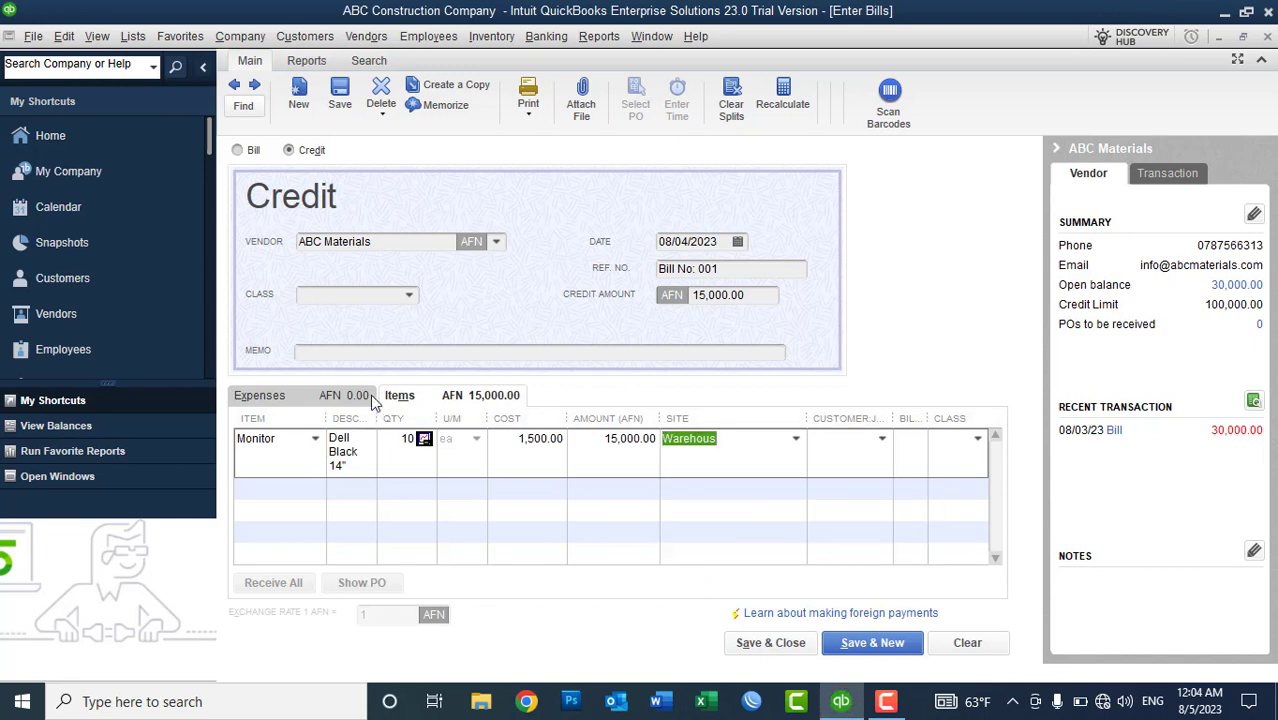
- Save and close the vendor credit without a memo or an assigned class
left_click(357, 352)
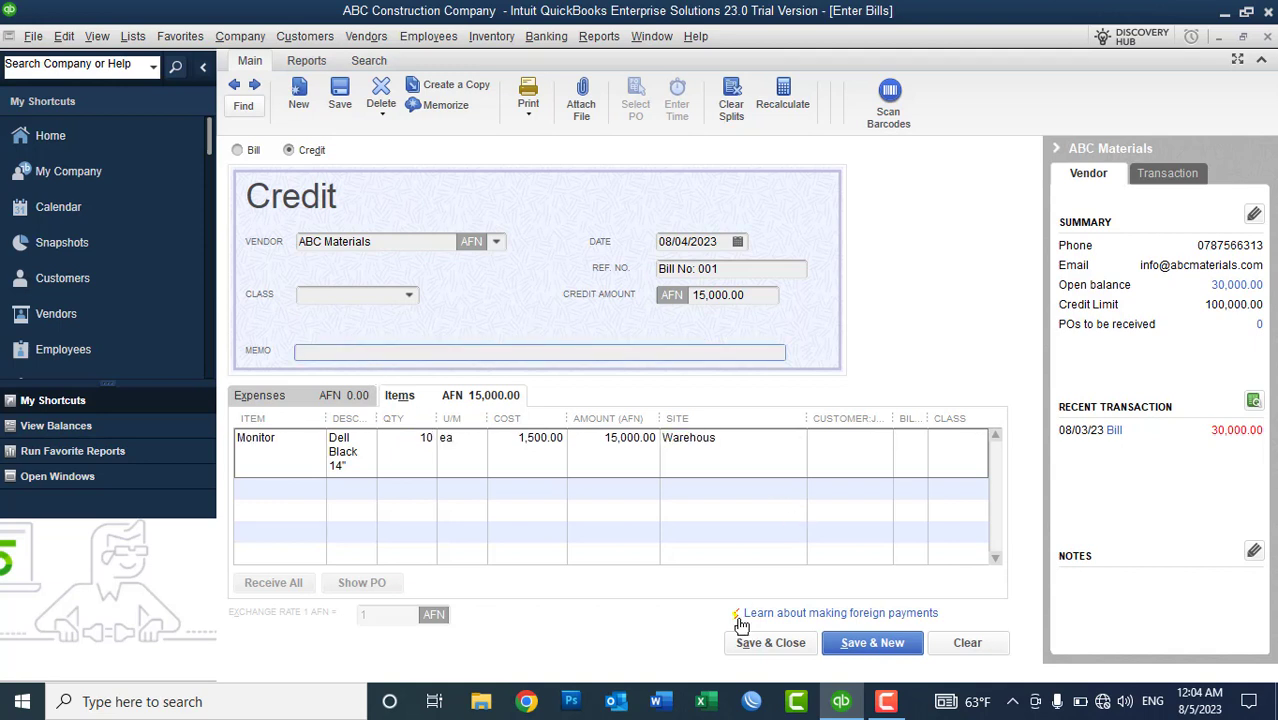
left_click(757, 645)
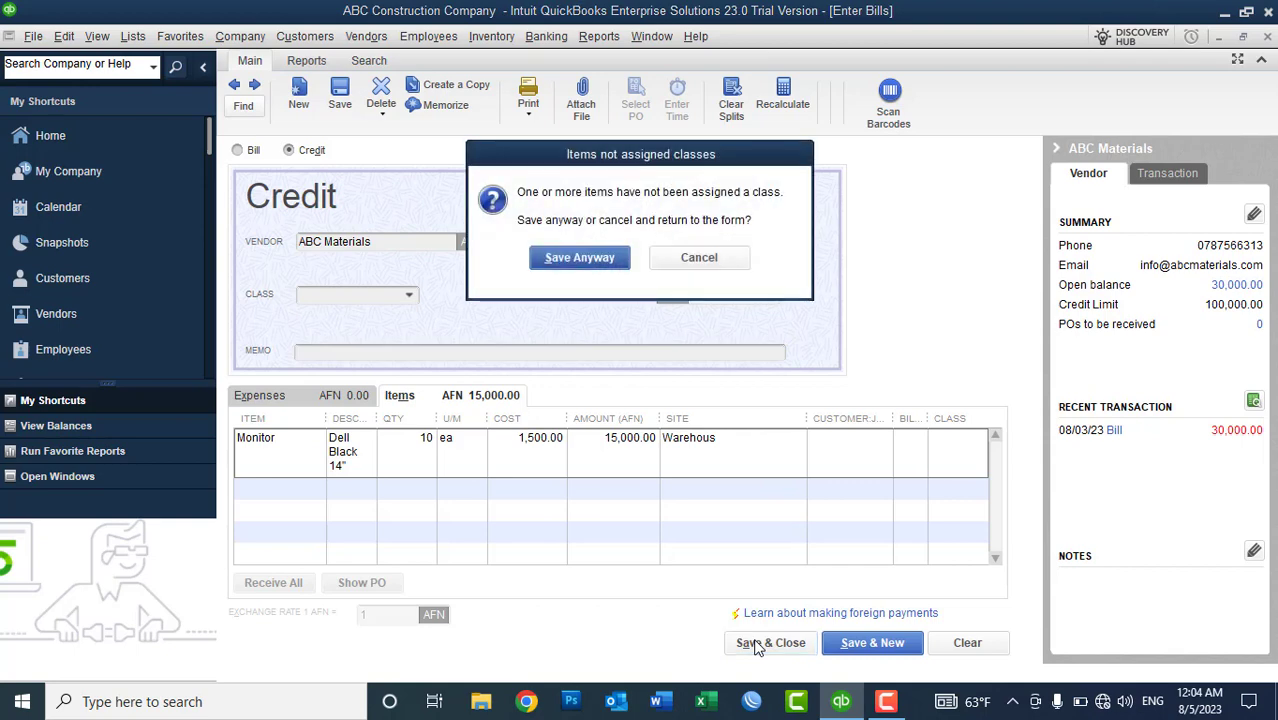
left_click(603, 262)
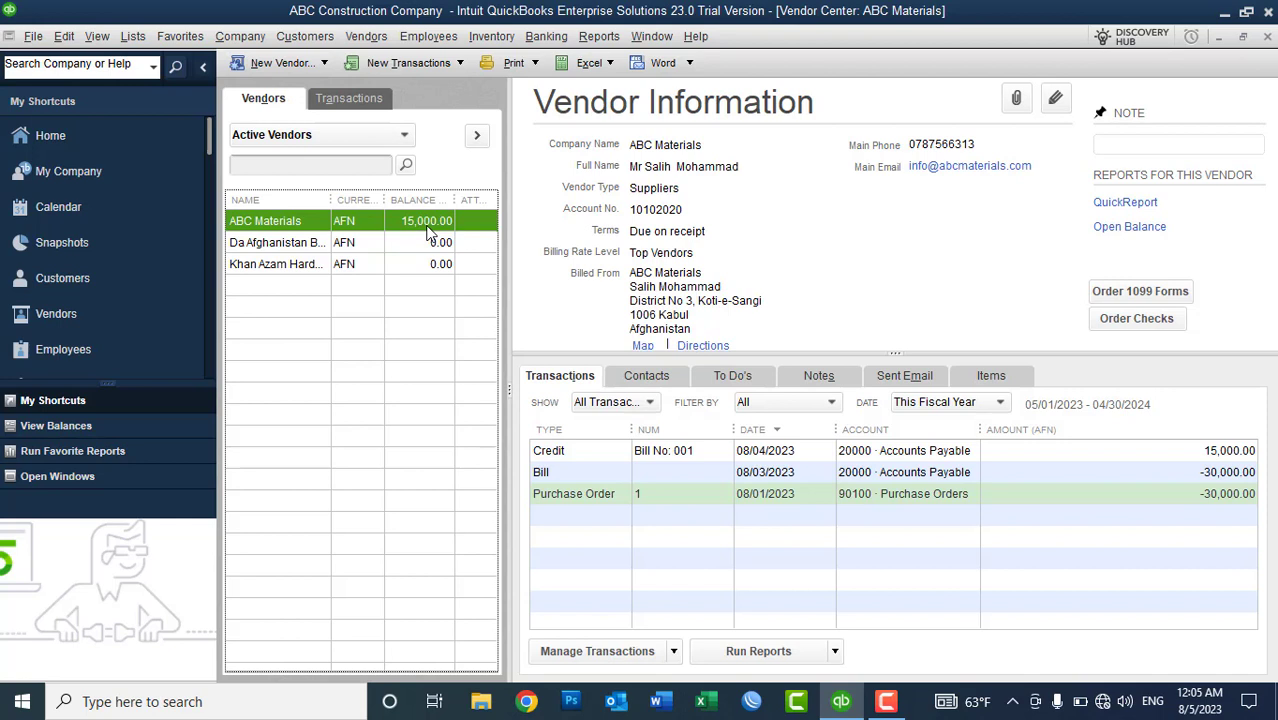
- Start paying bills, filter the list to ABC Materials, and select its bill due 08/03/2023 for payment
left_click(368, 37)
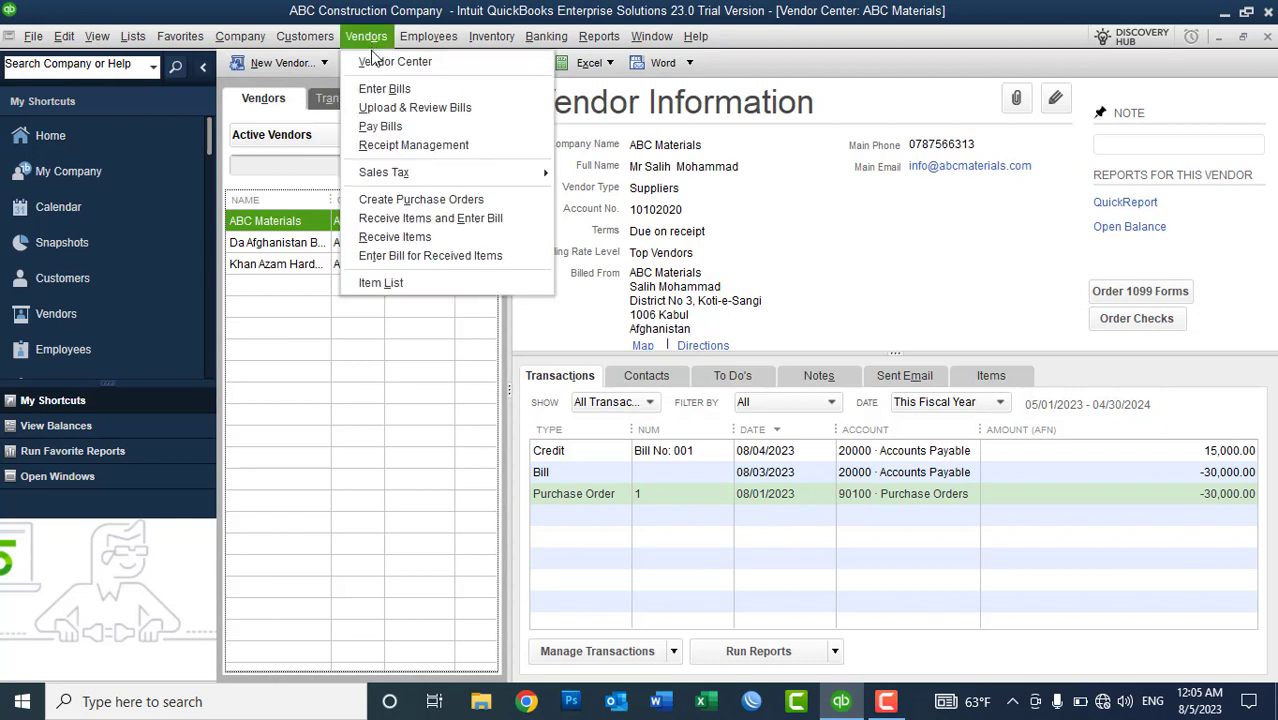
left_click(376, 126)
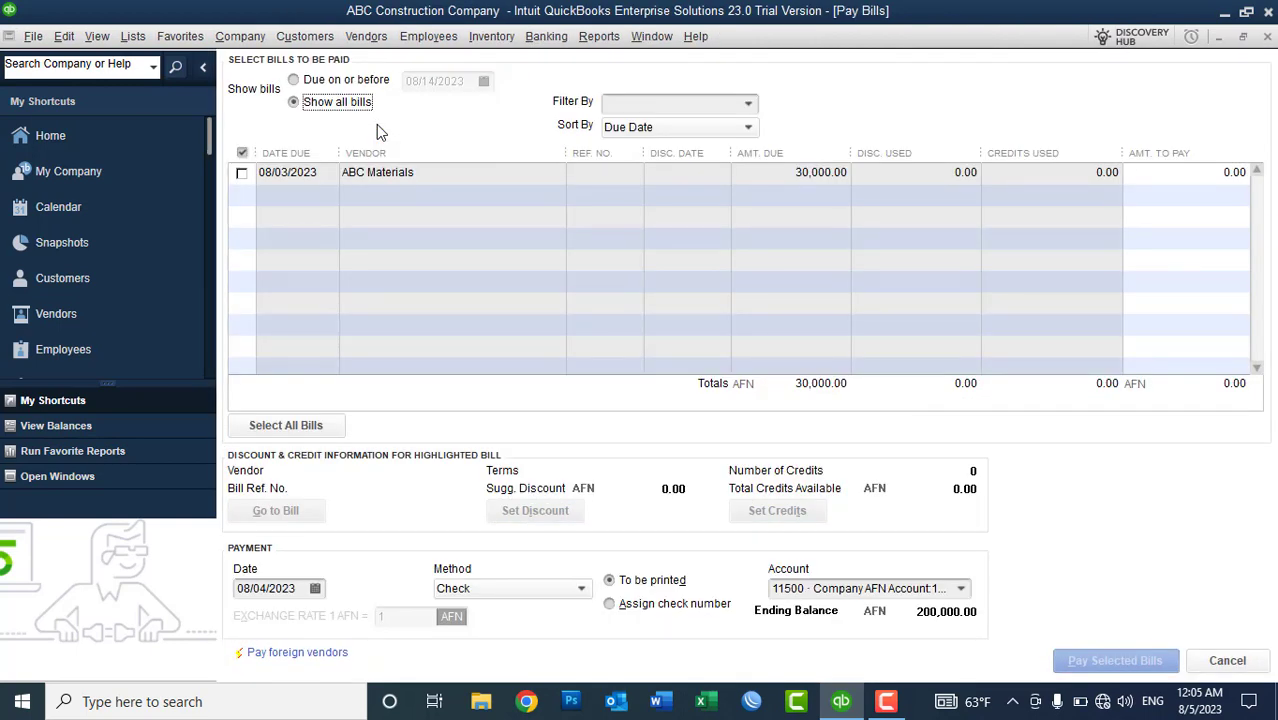
left_click(748, 104)
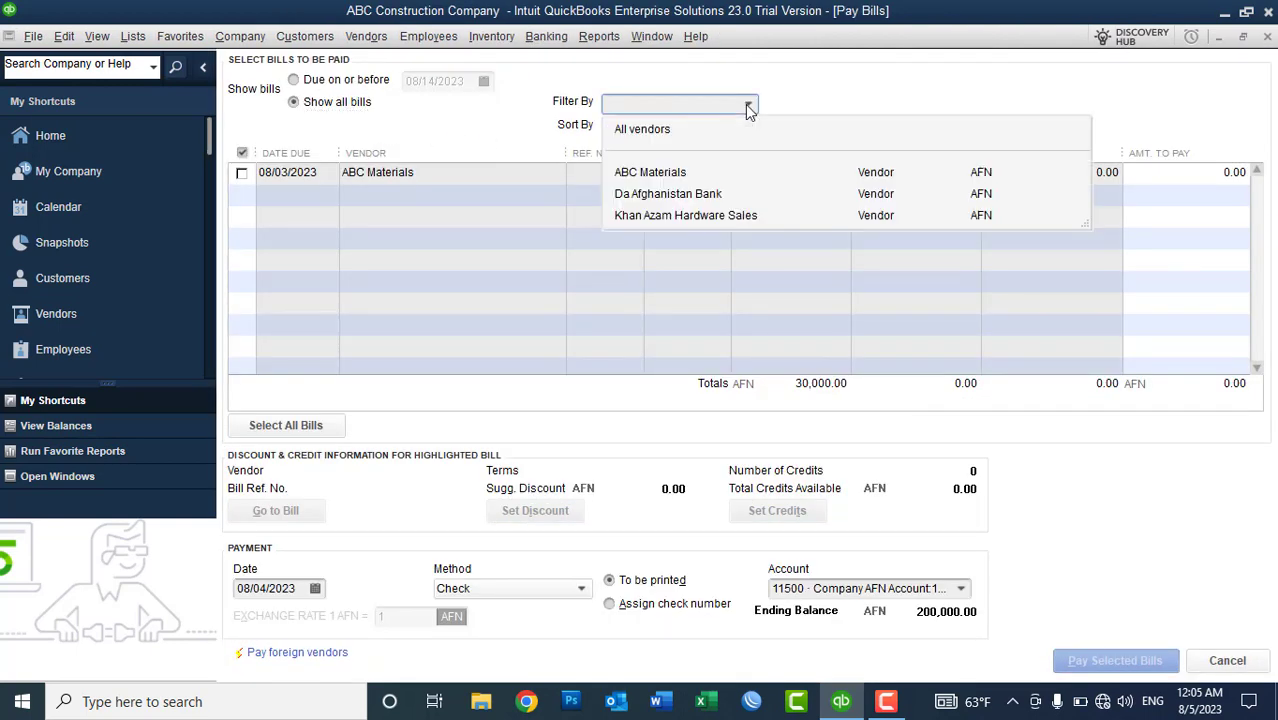
left_click(652, 176)
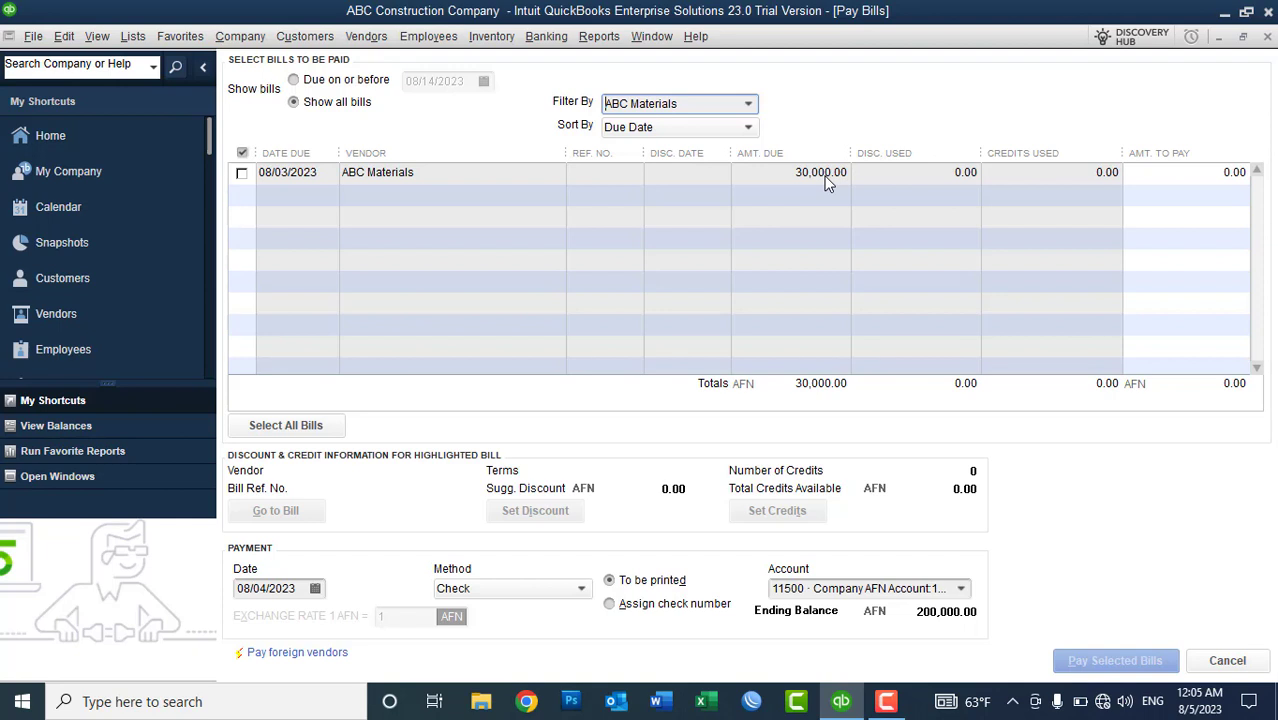
left_click(242, 172)
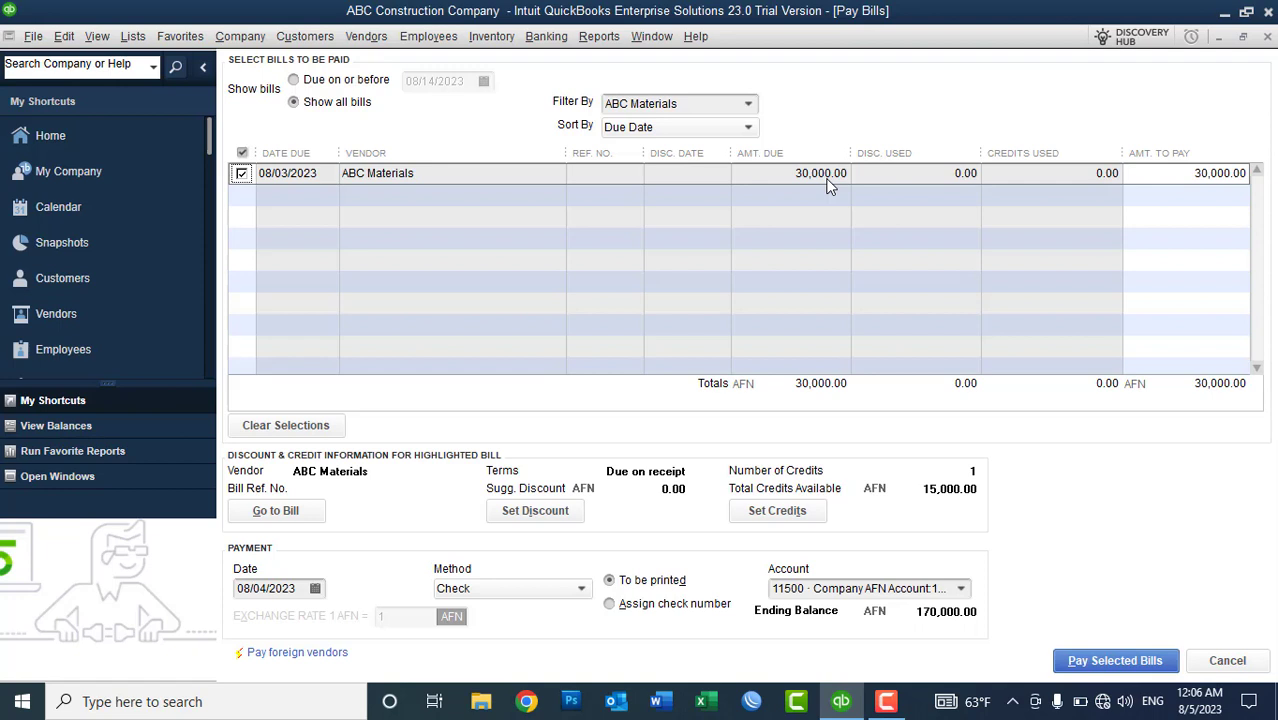
- Apply the 15,000.00 credit "Bill No: 001" to the selected bill and choose Azizi Bank AFN AC as the payment account
left_click(762, 519)
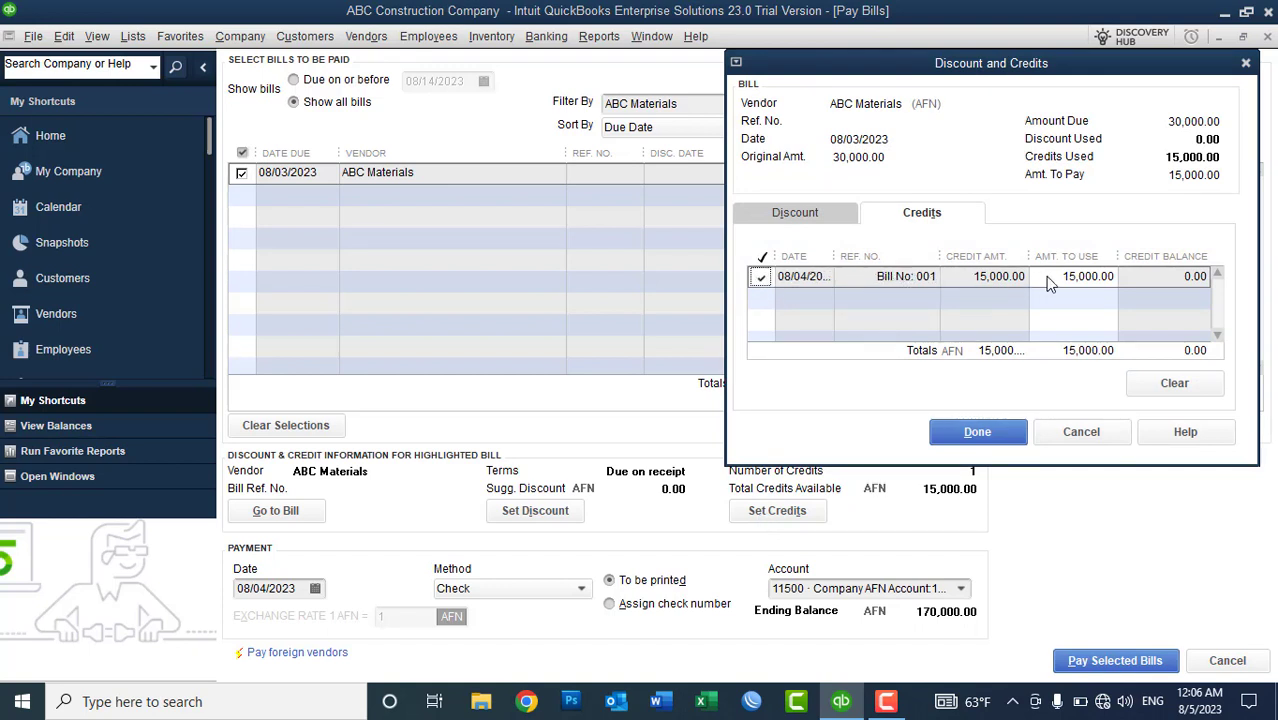
left_click(966, 433)
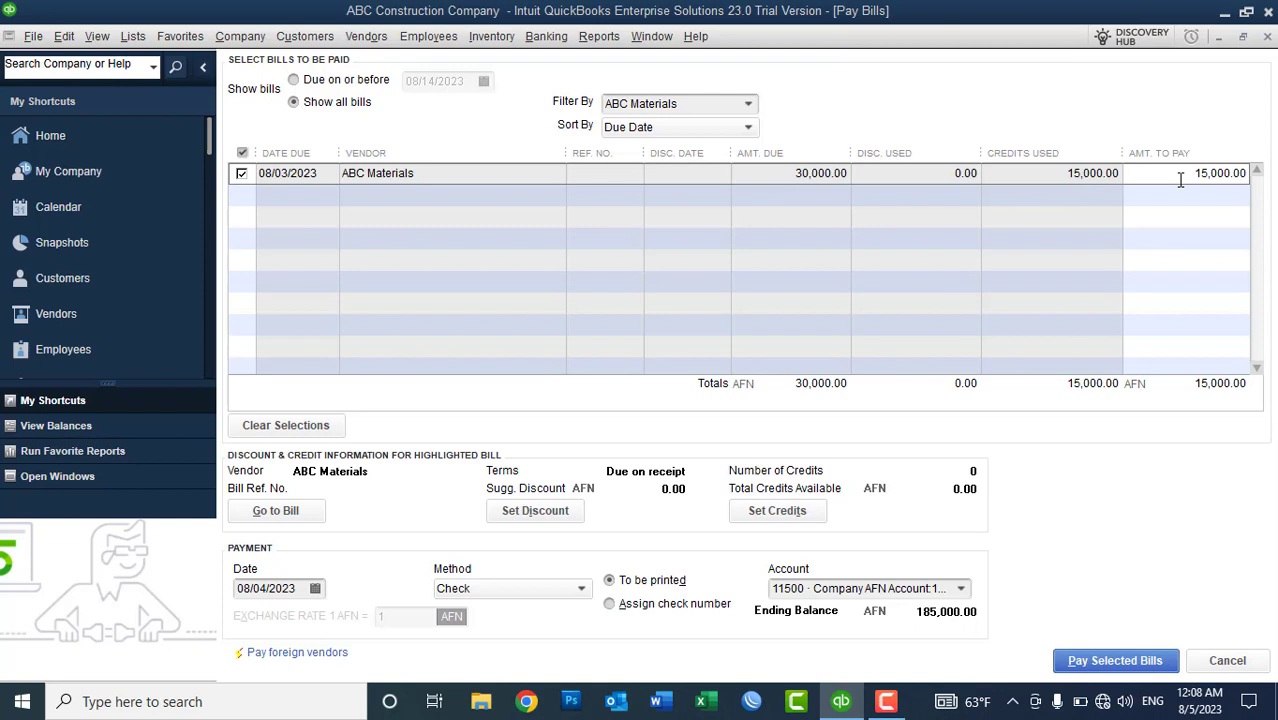
left_click(961, 592)
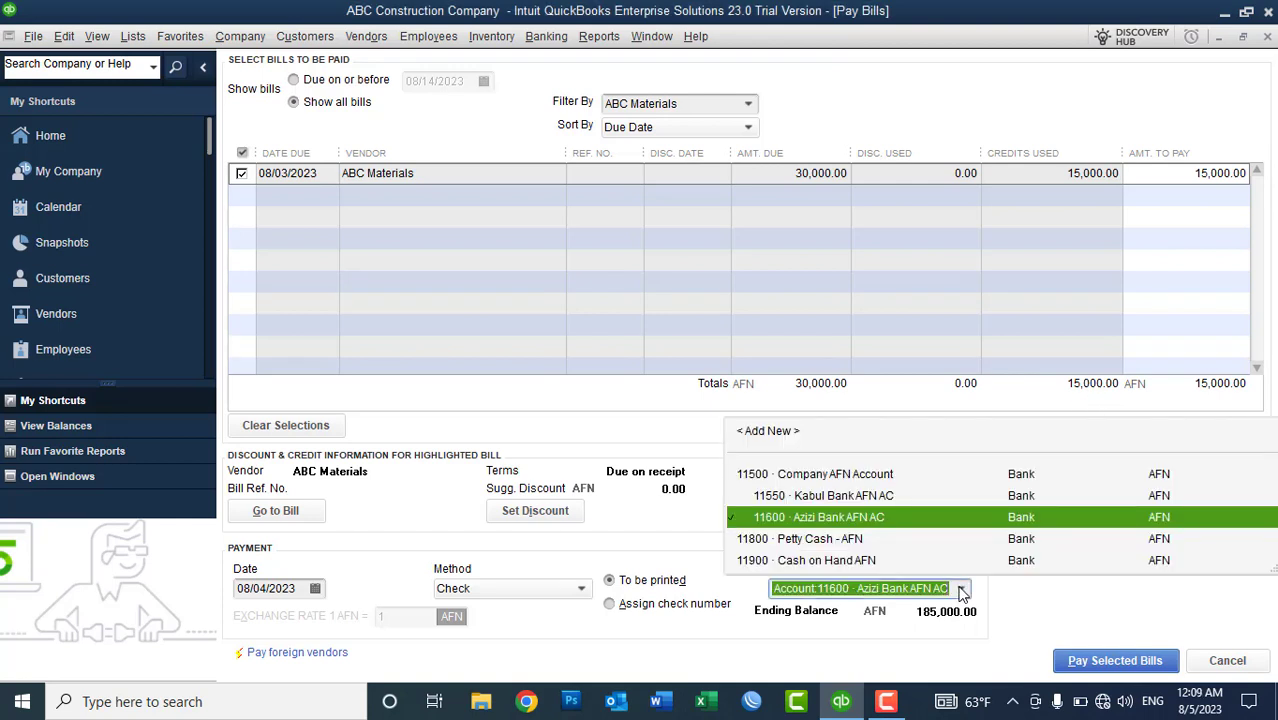
left_click(873, 524)
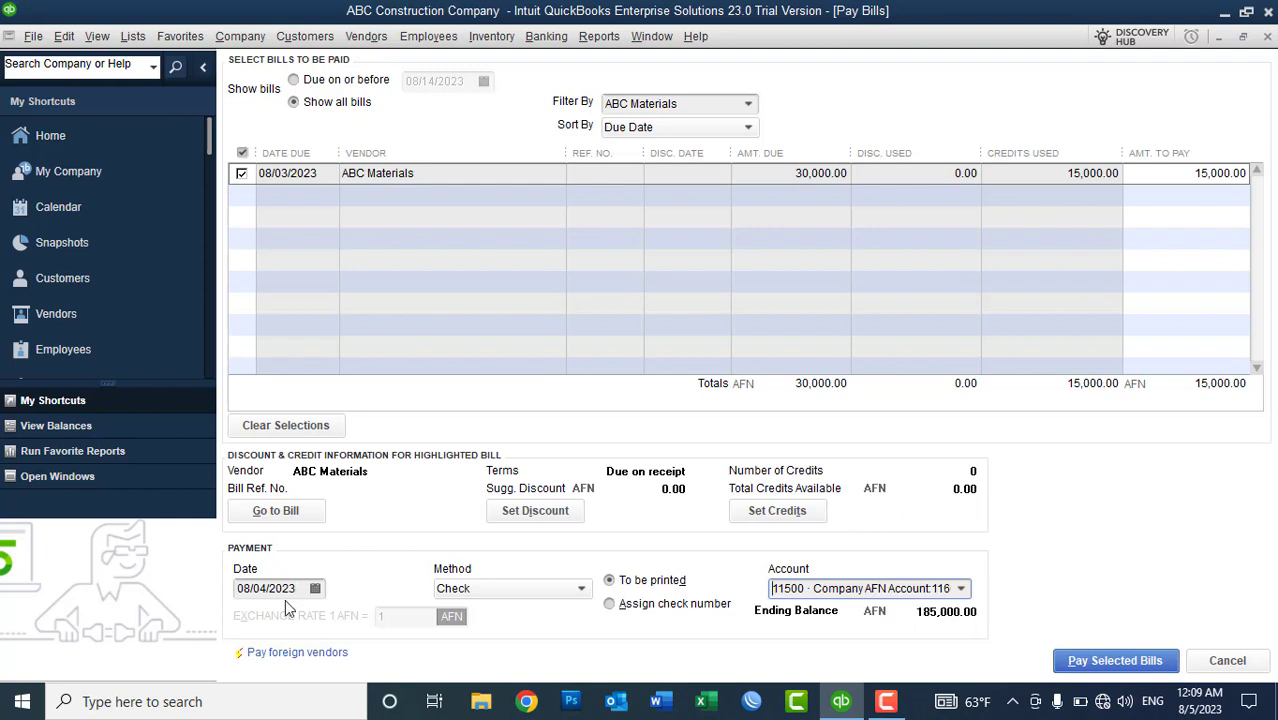
- Date the payment 08/05/2023 and pay the selected ABC Materials bill, closing the payment summary
left_click(314, 588)
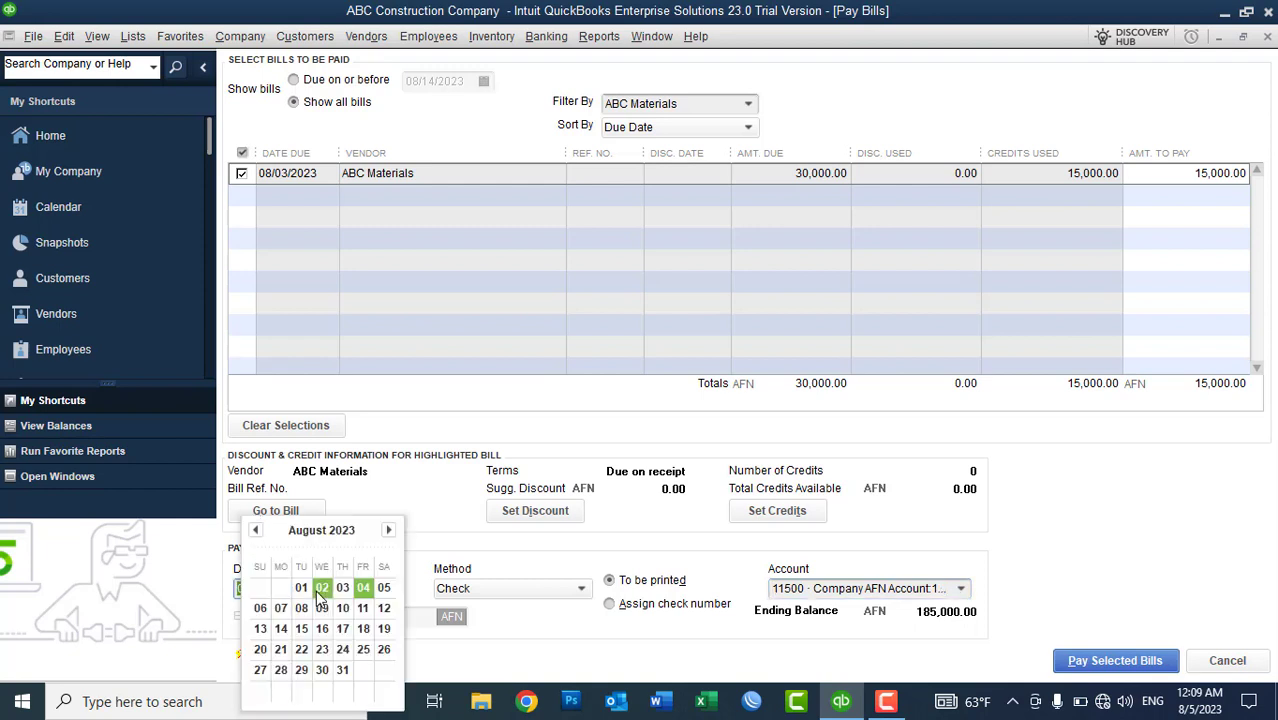
left_click(380, 591)
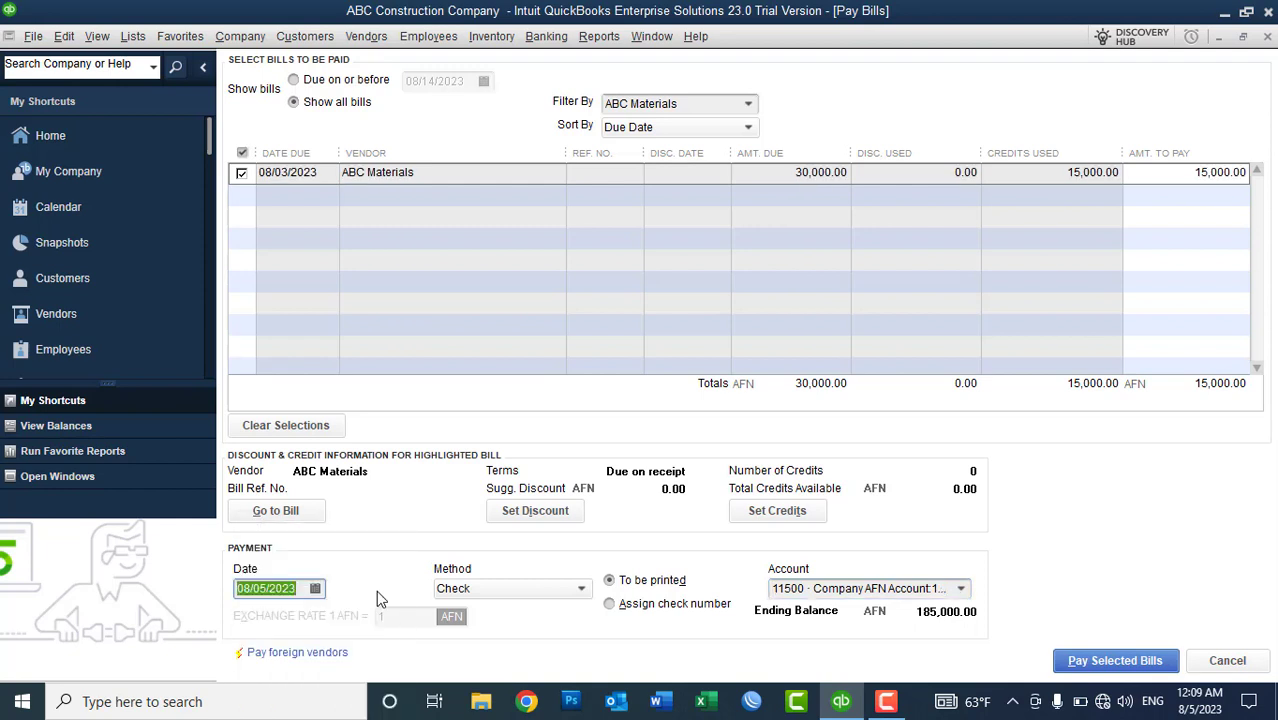
left_click(1082, 662)
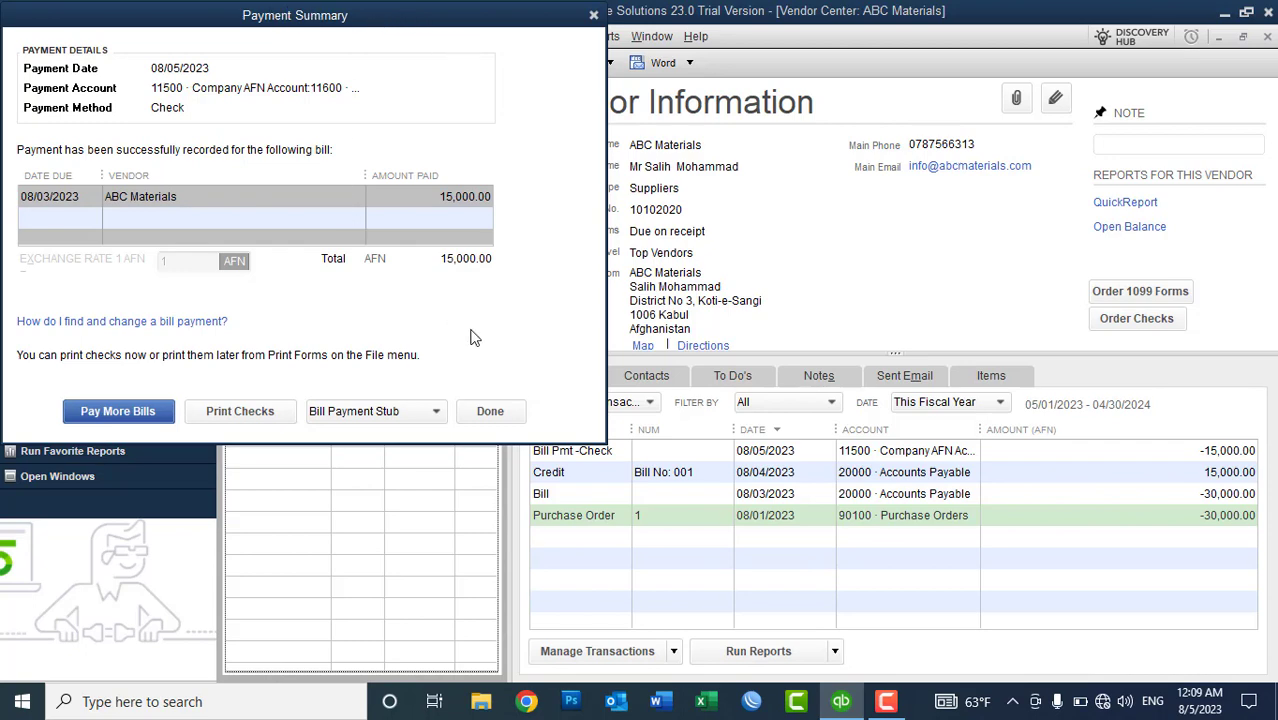
left_click(501, 410)
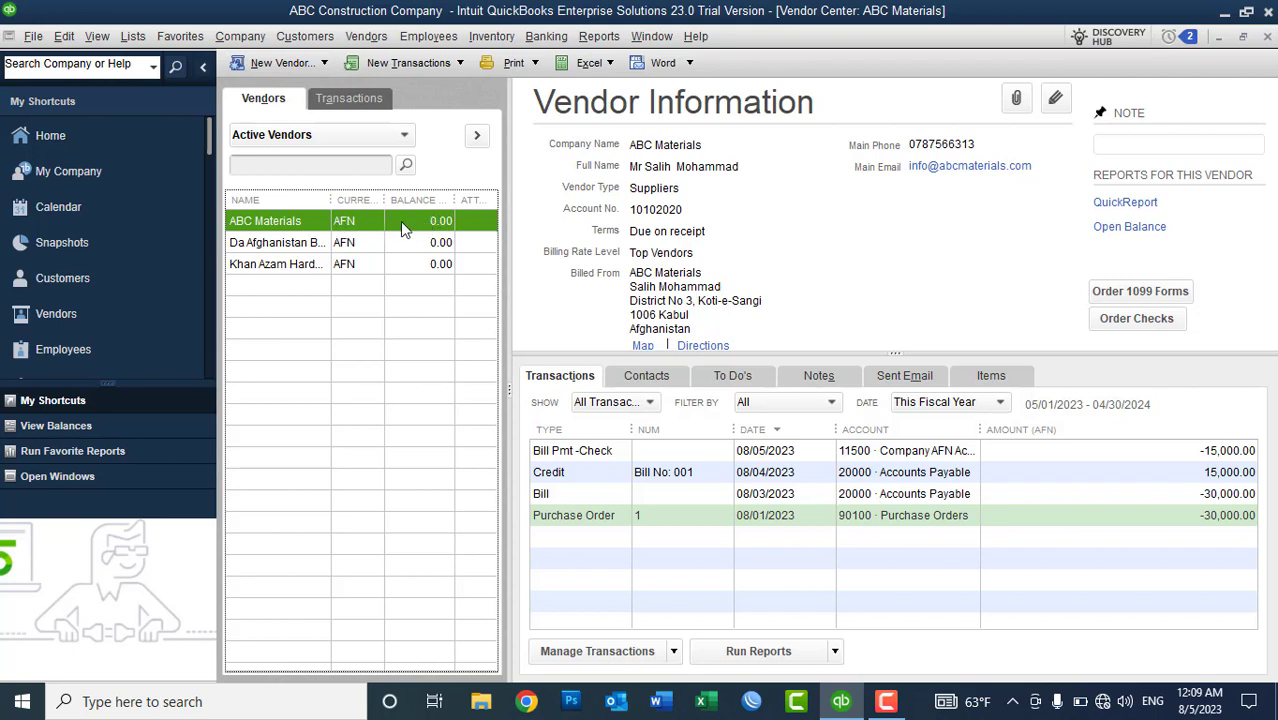
- Sort the ABC Materials transactions by type and examine the purchase order, bill, credit and bill payment entries
left_click(590, 432)
left_click(648, 430)
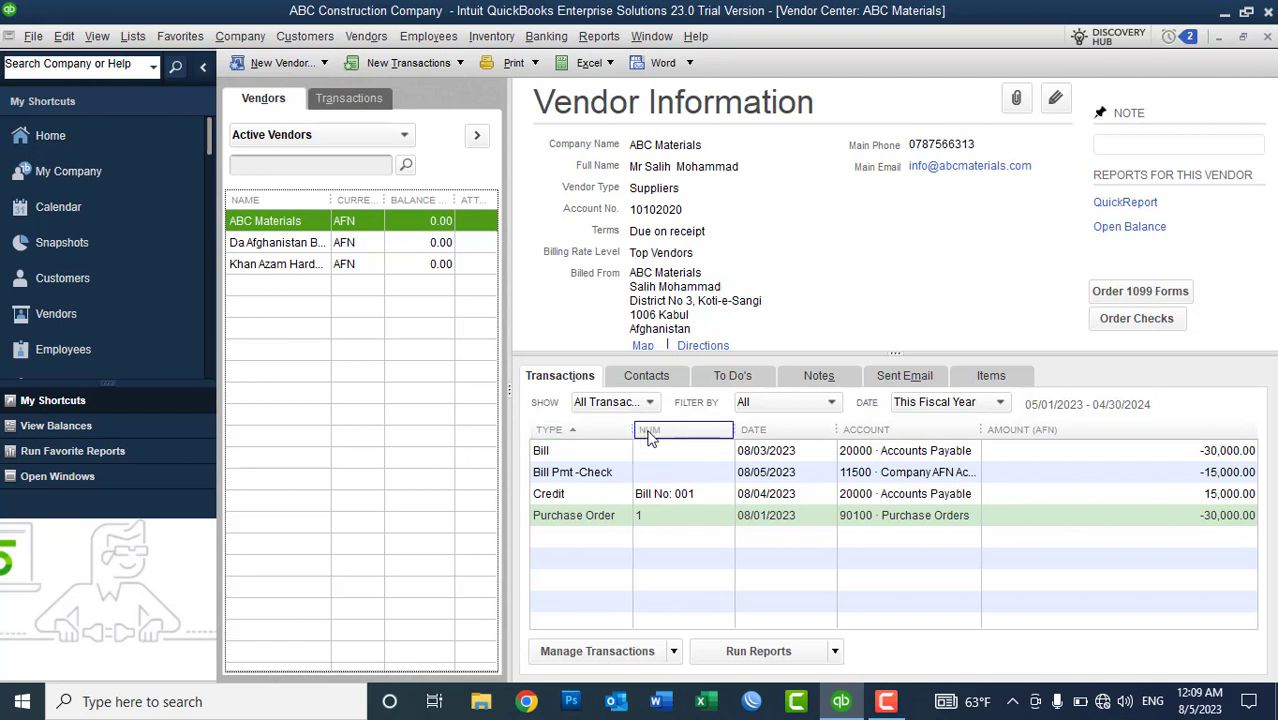
left_click(578, 433)
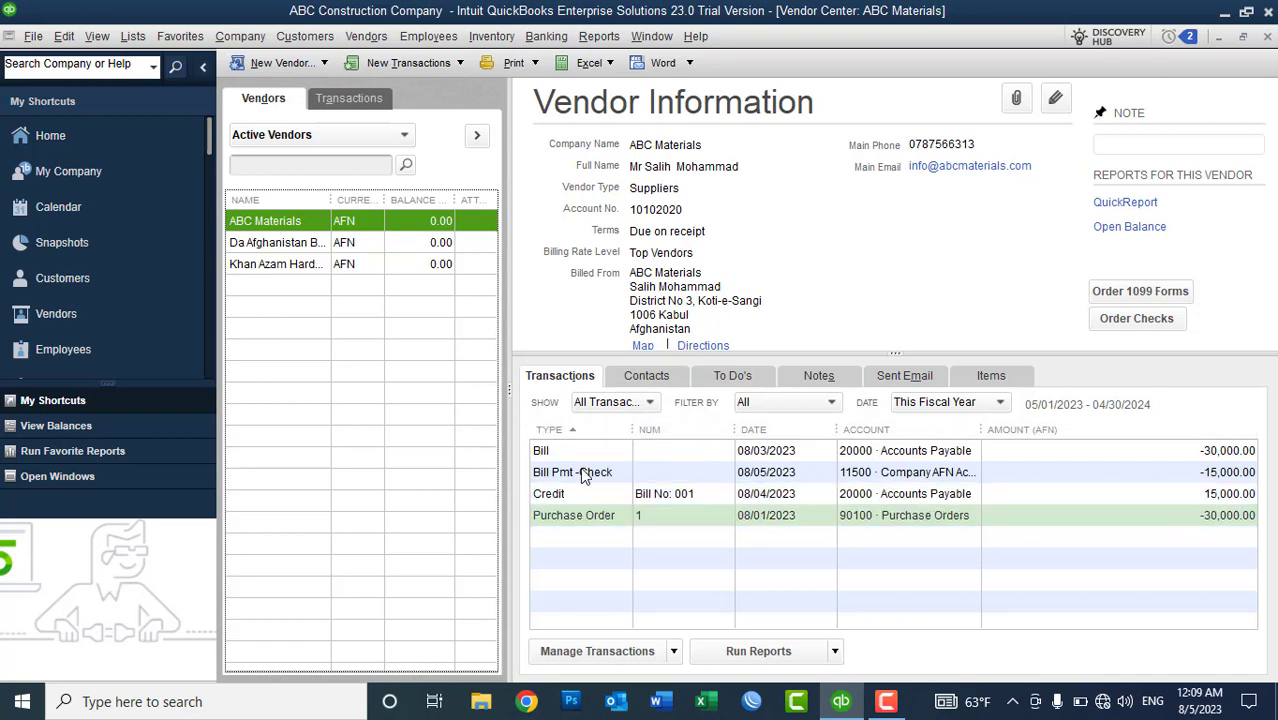
left_click(572, 520)
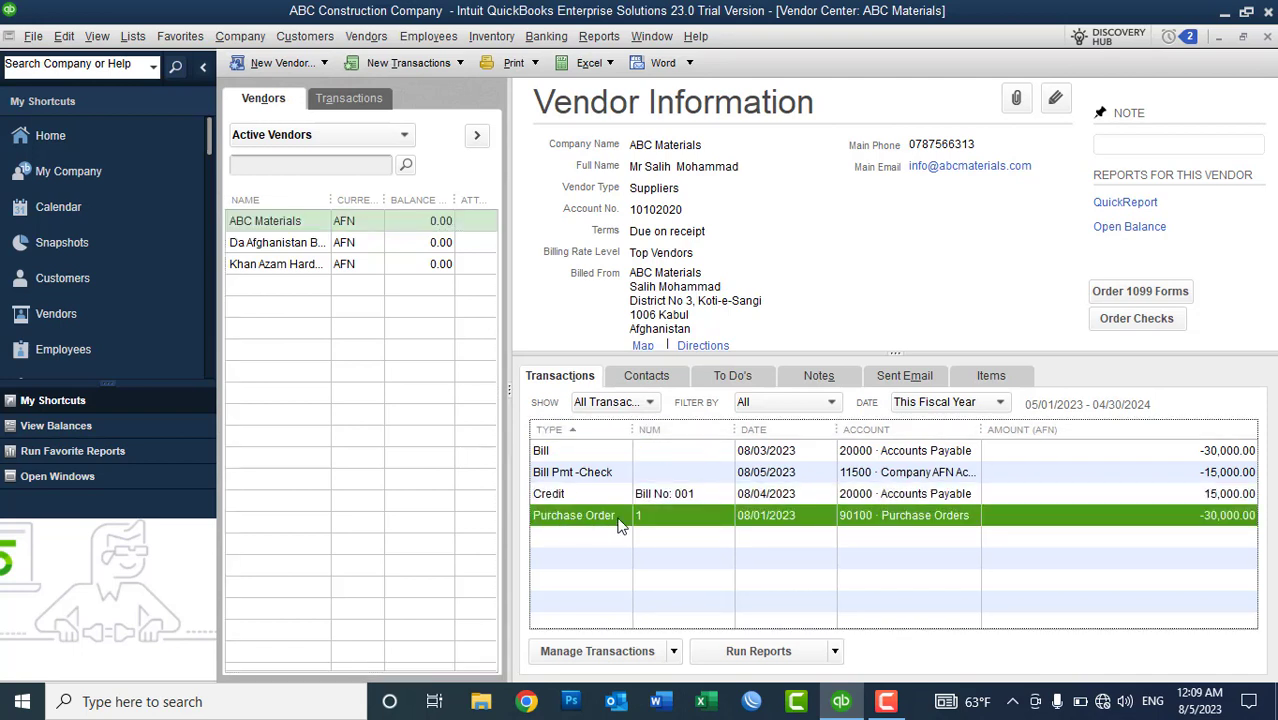
left_click(549, 450)
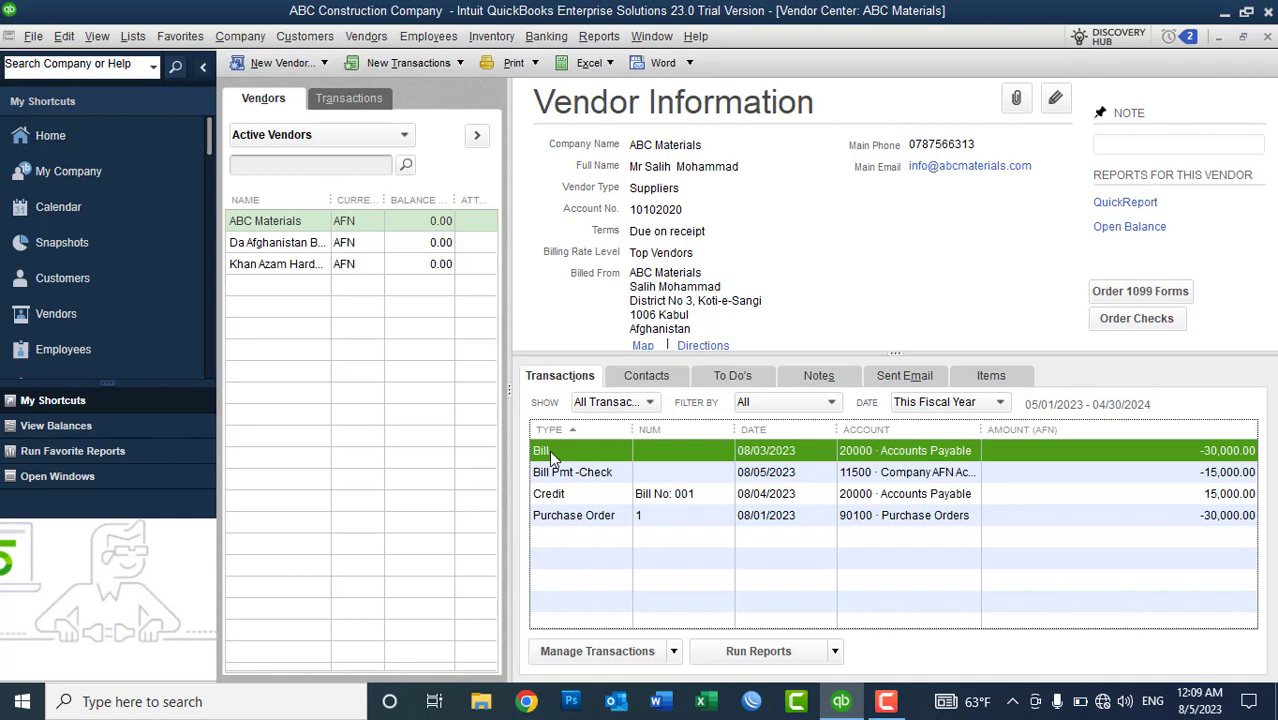
left_click(553, 494)
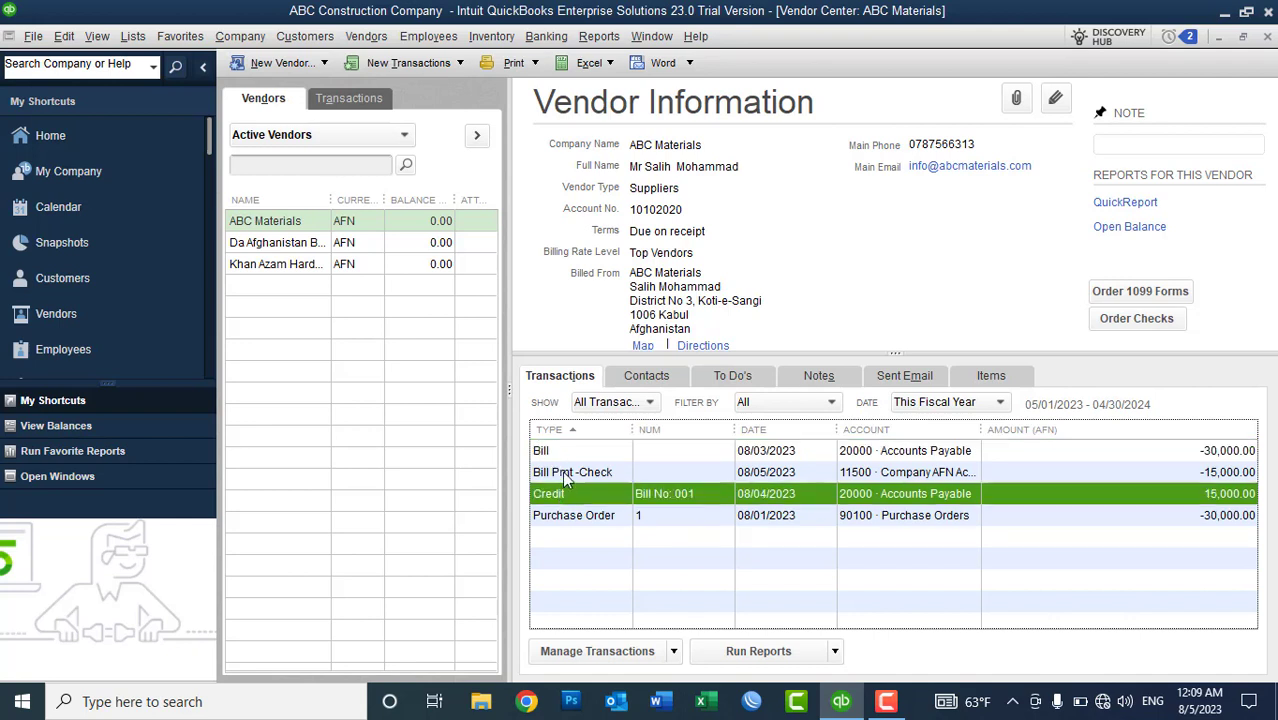
left_click(565, 476)
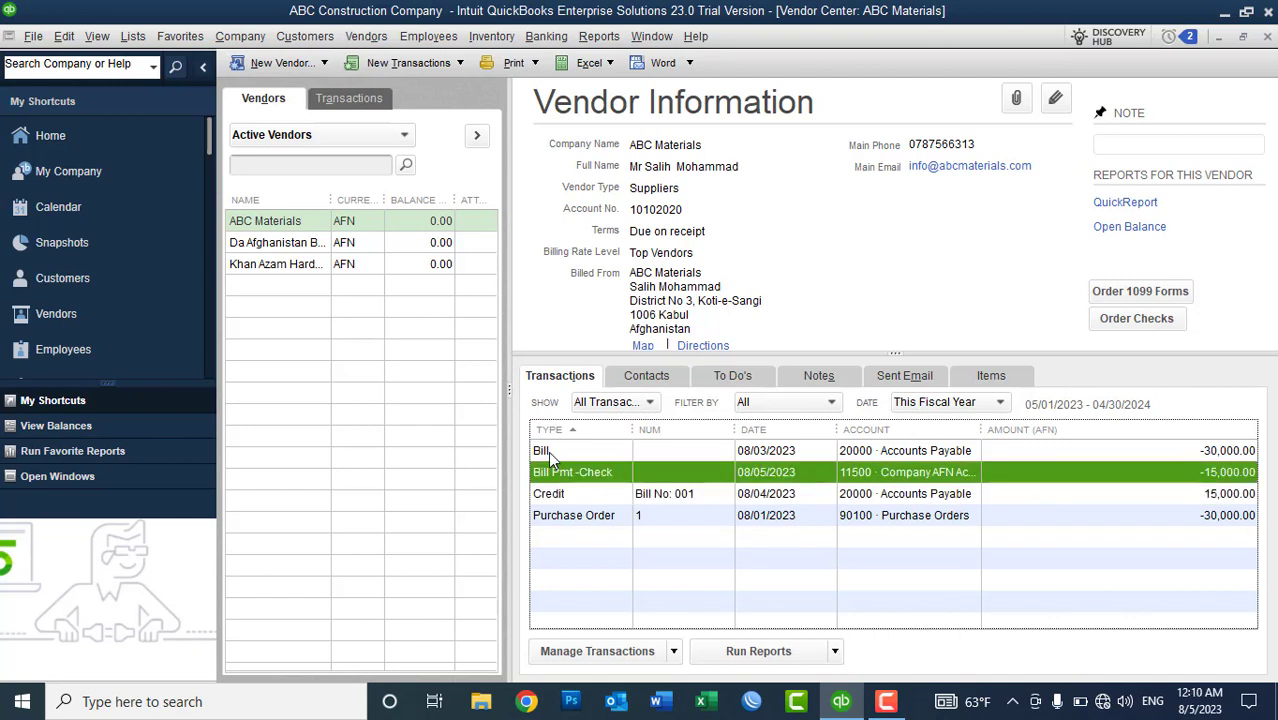
left_click(546, 452)
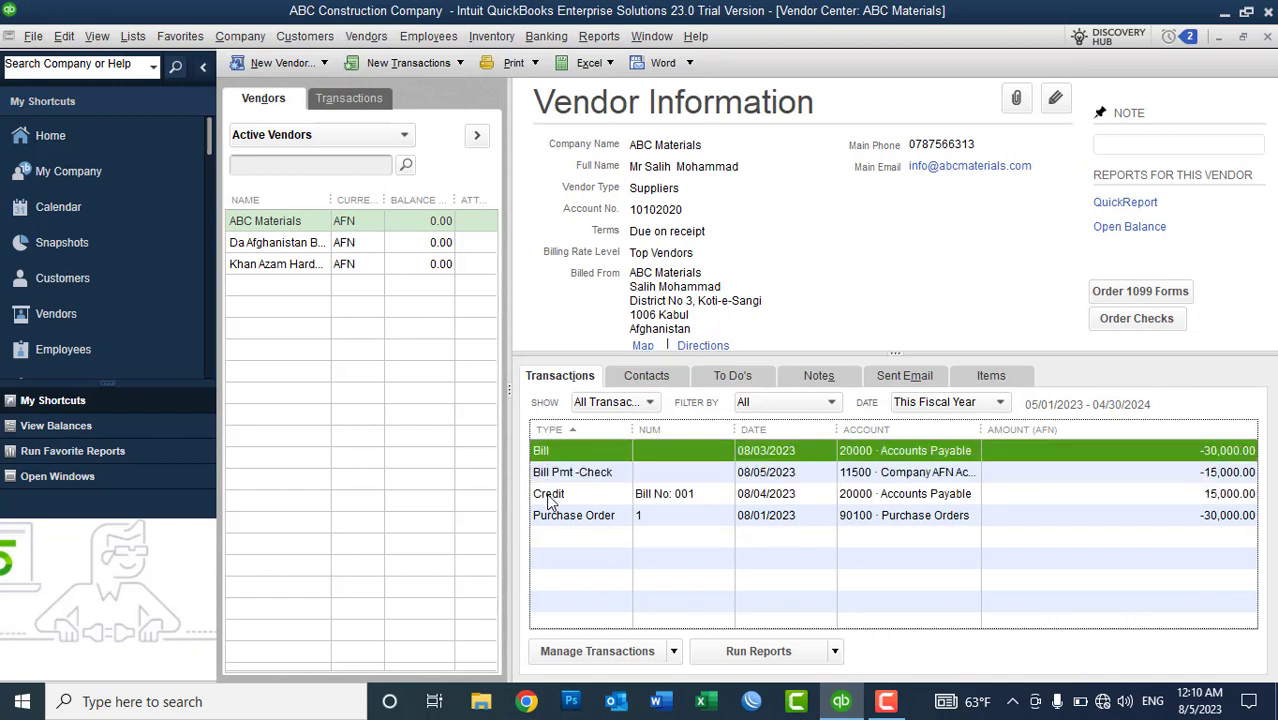
left_click(548, 494)
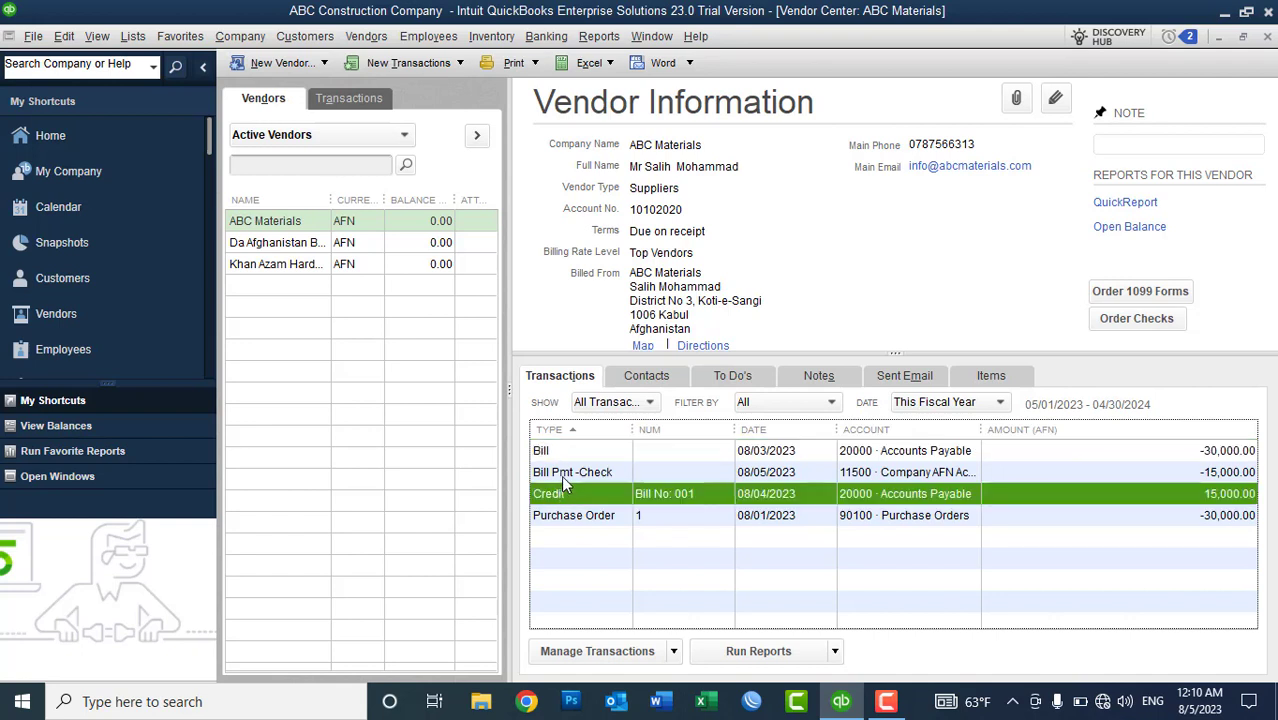
left_click(561, 475)
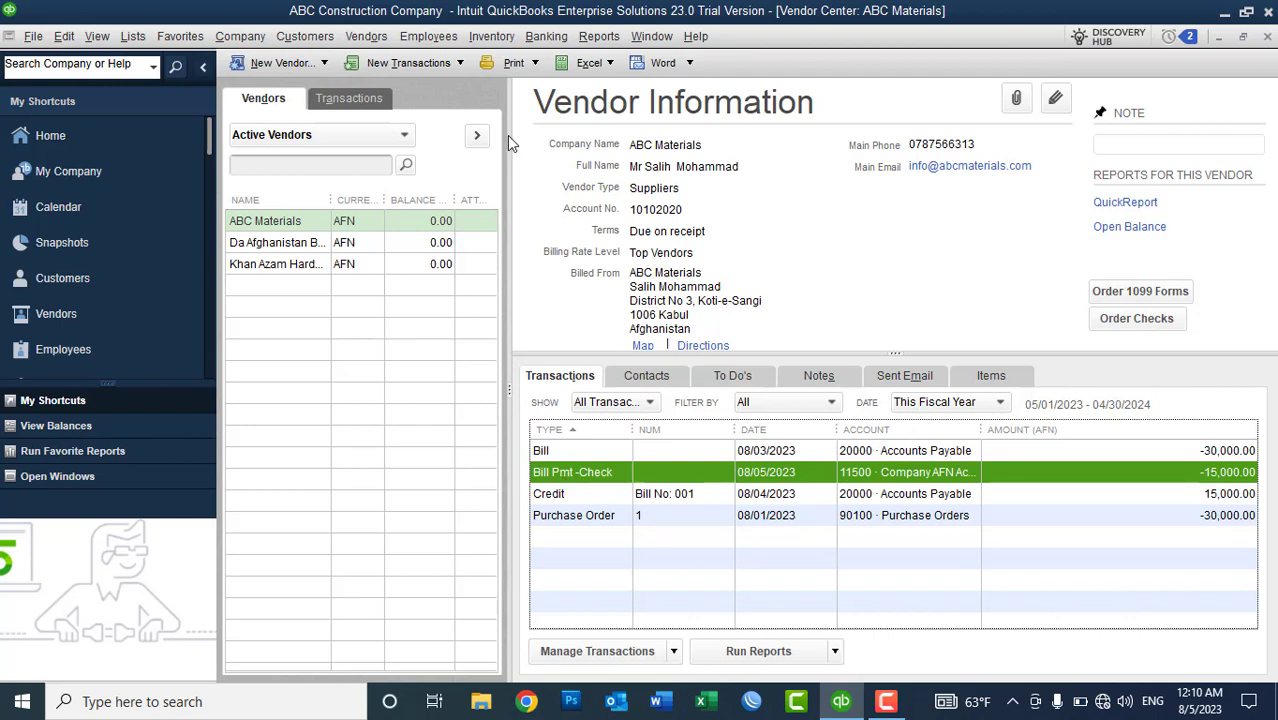
- Check the Monitor's quantity on hand in the Physical Inventory Worksheet and its transaction details, then close both reports
left_click(492, 37)
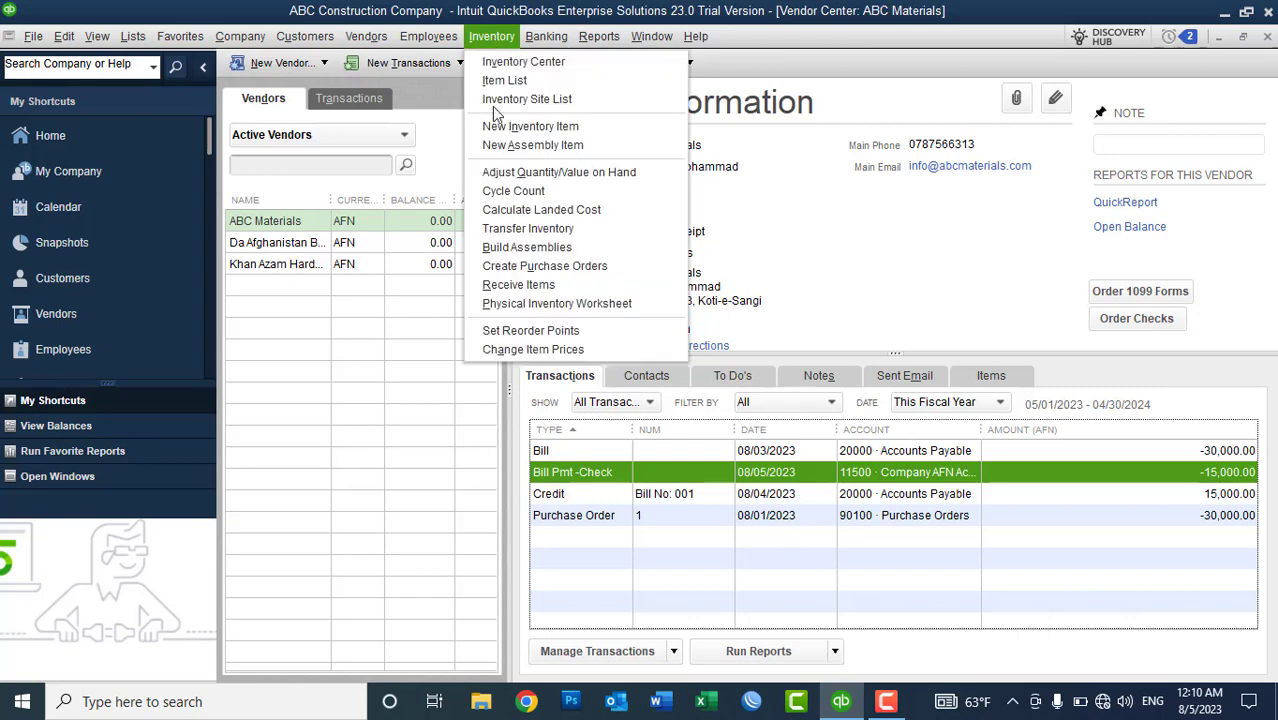
left_click(525, 305)
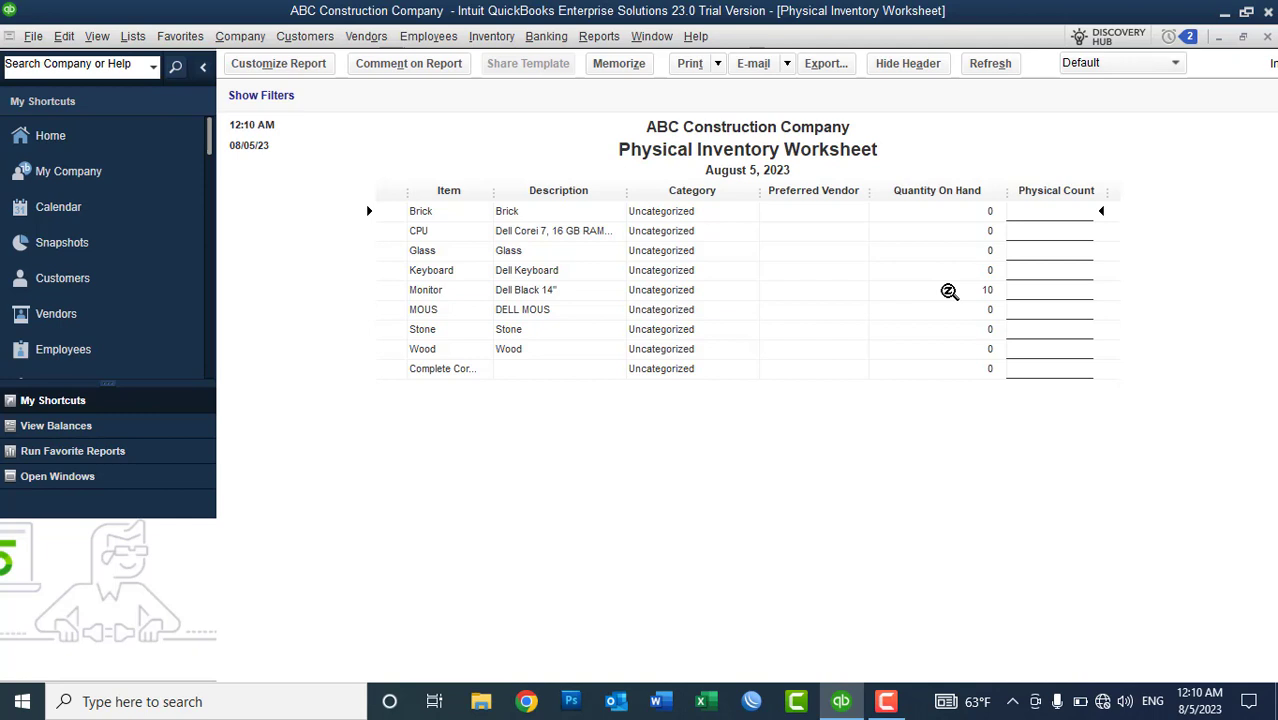
double_click(949, 291)
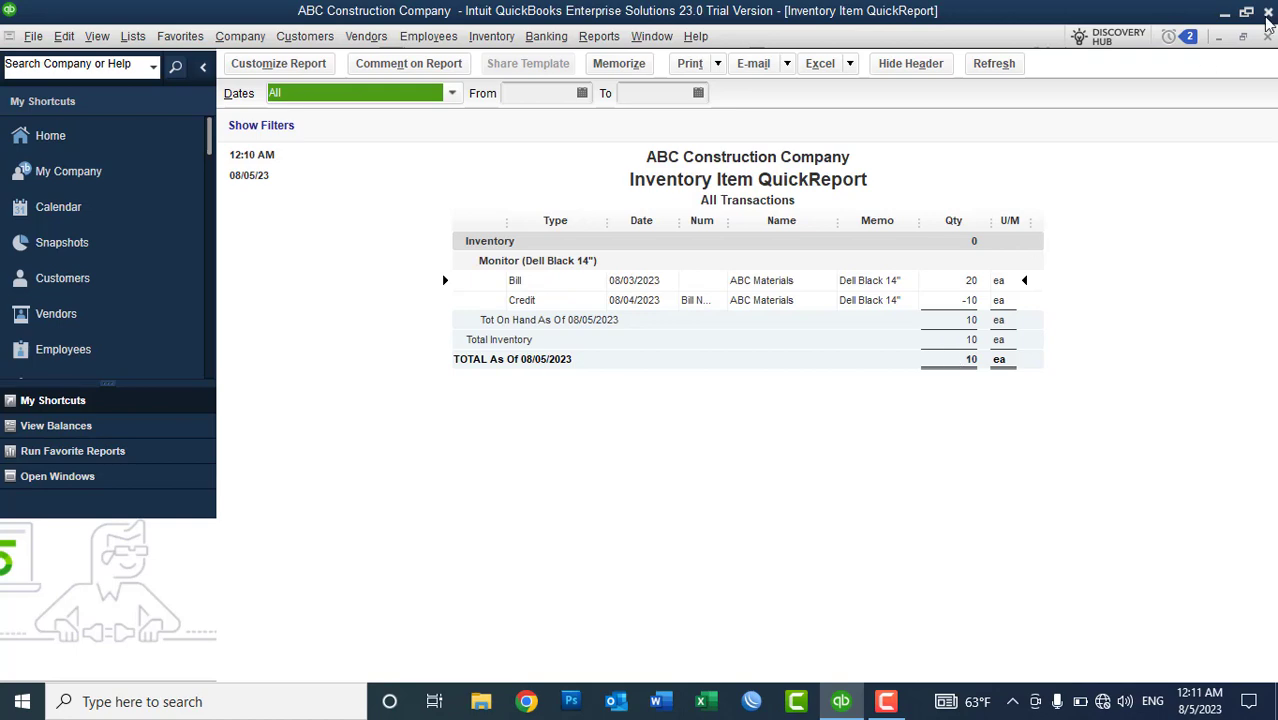
left_click(1267, 36)
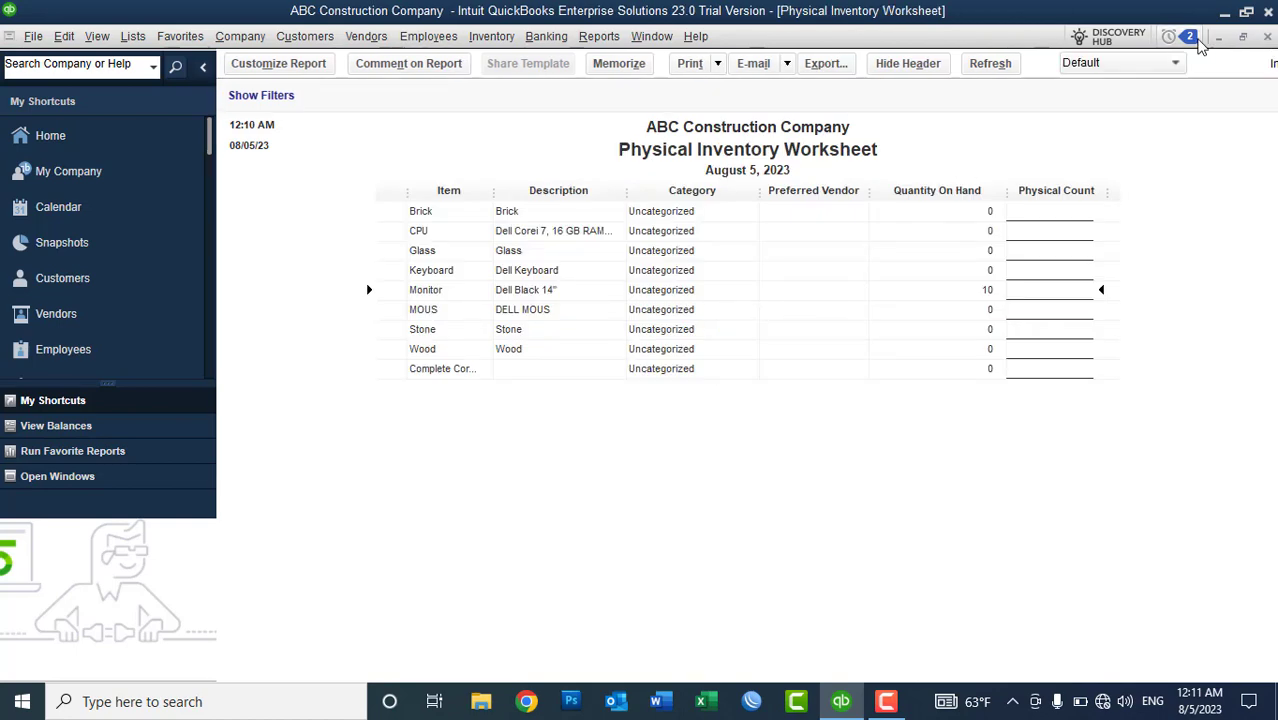
left_click(1267, 36)
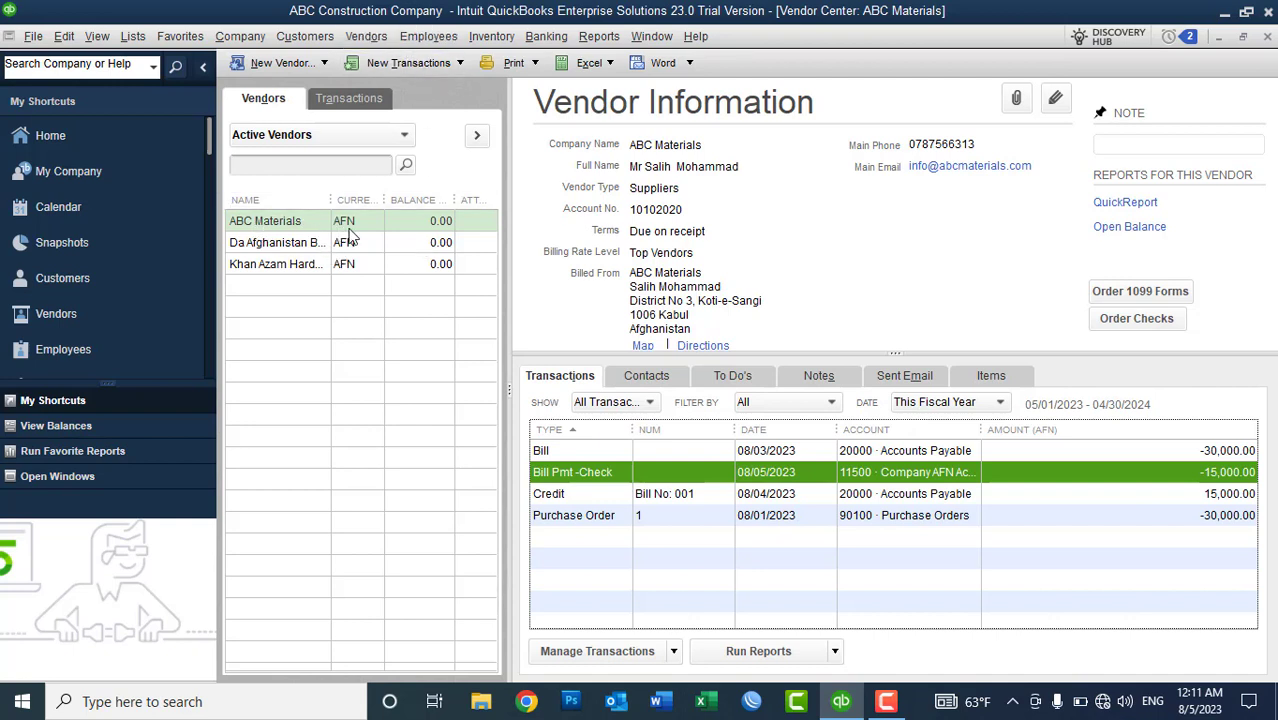
- Start a new bill with received items for the vendor ABC Materials
left_click(370, 37)
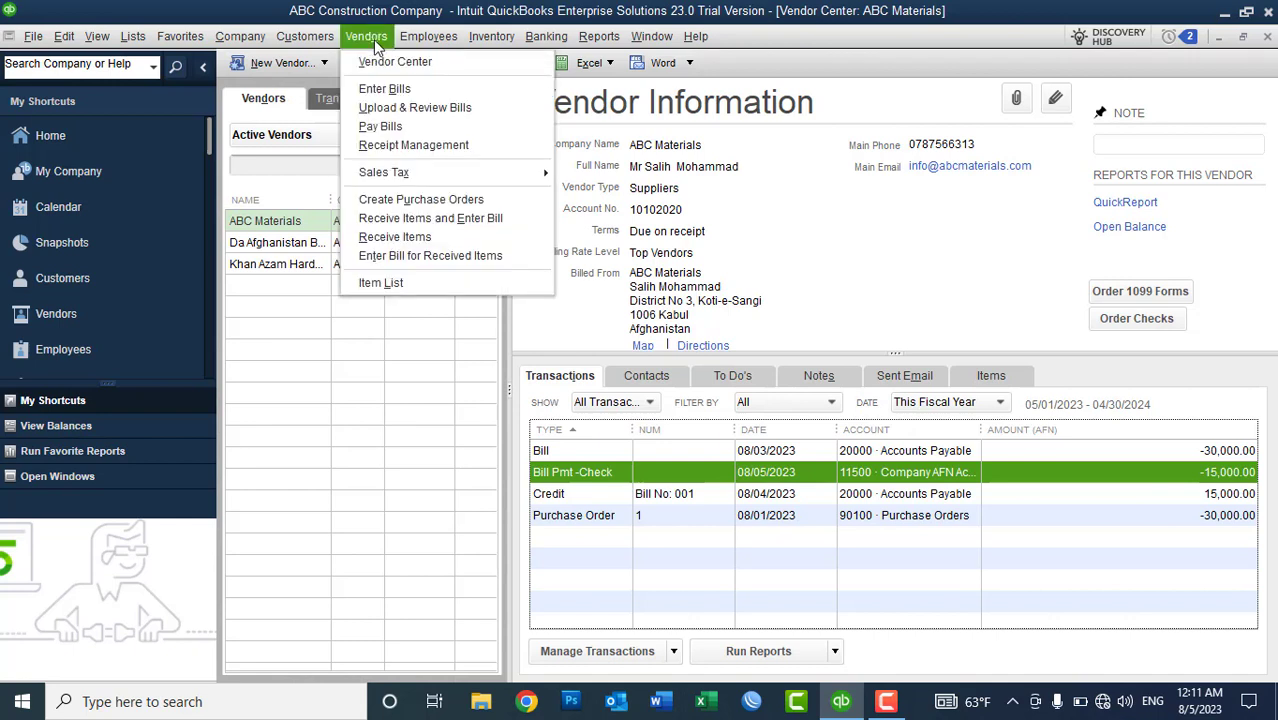
left_click(458, 218)
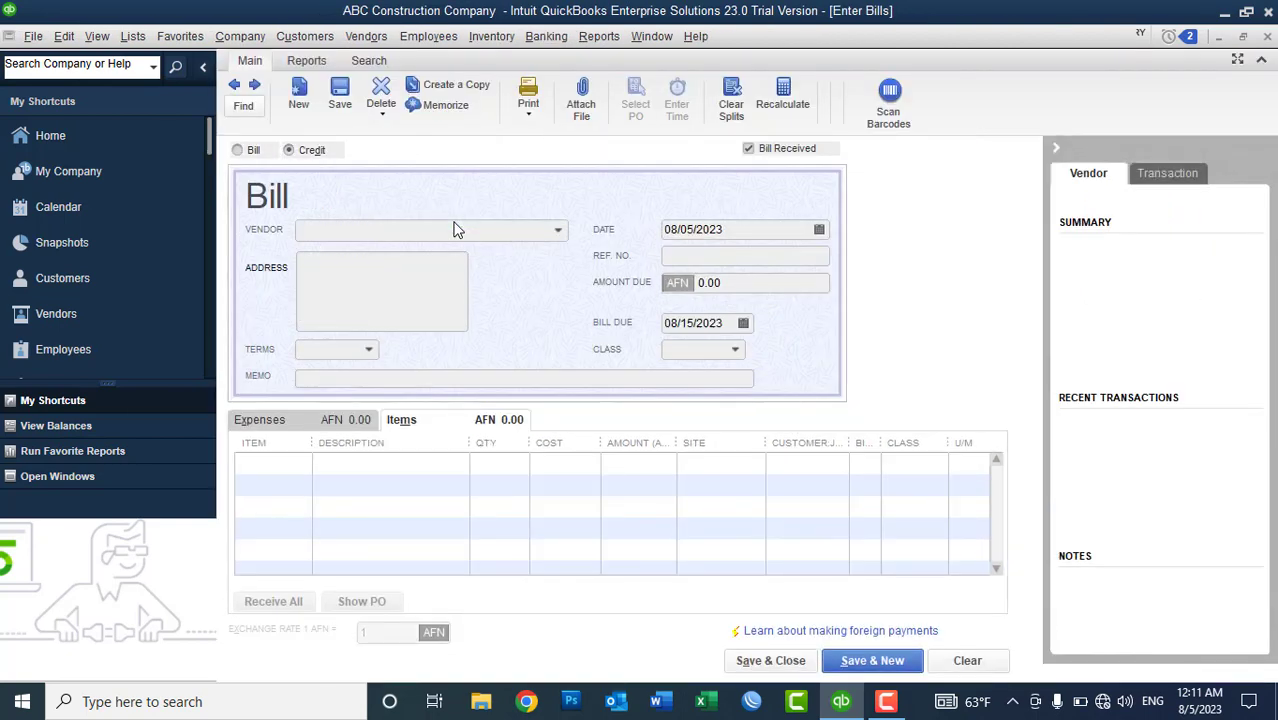
left_click(453, 229)
type("ABC Materials")
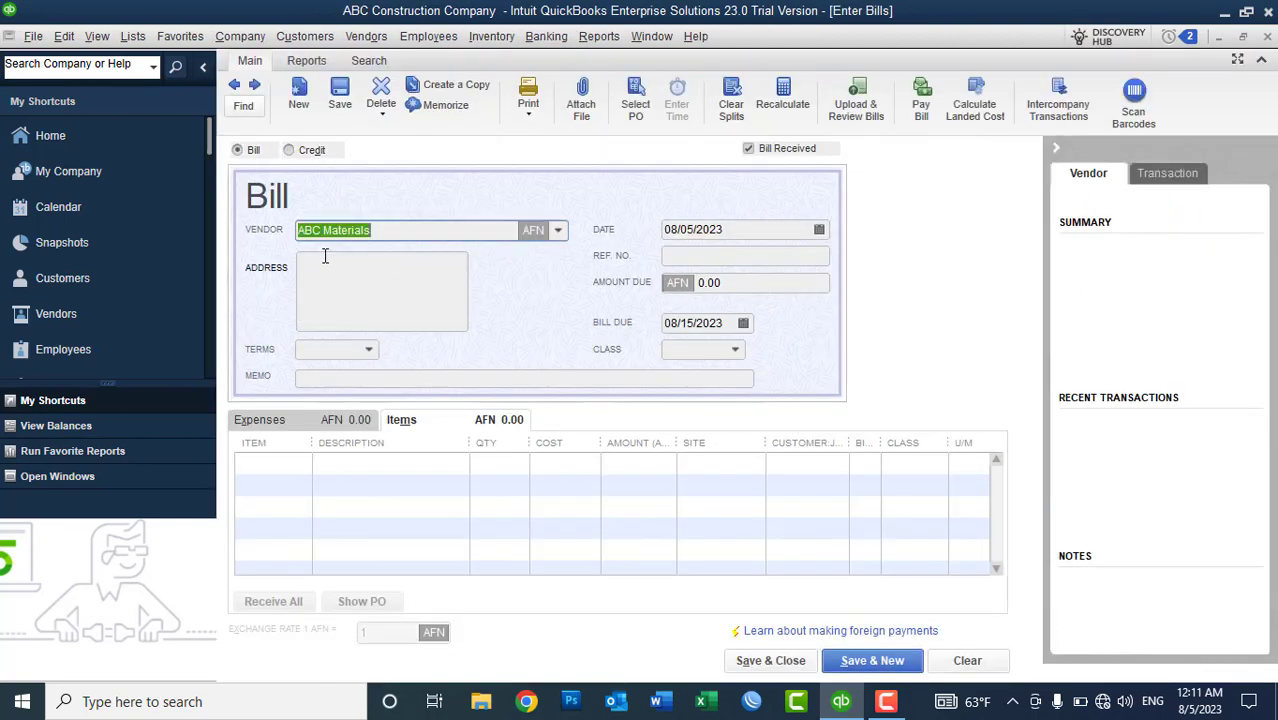
- Add a MOUS line and a Keyboard line to the bill's items
left_click(297, 465)
left_click(299, 465)
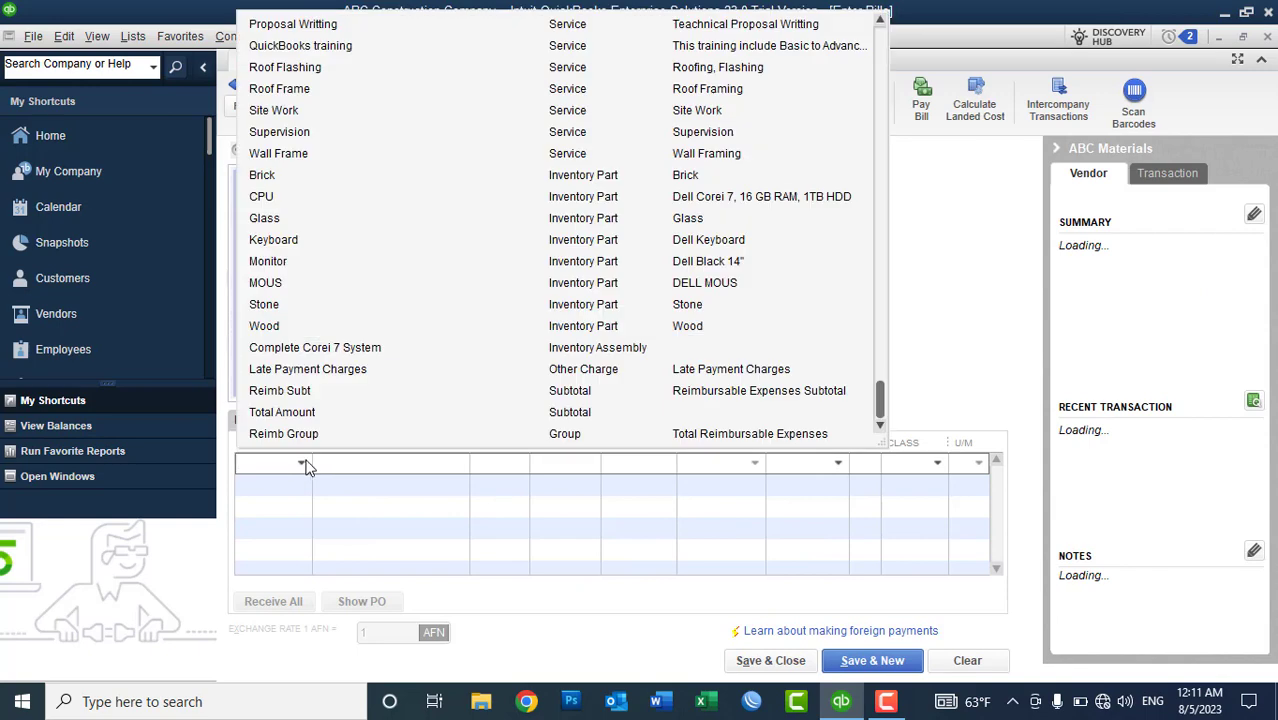
left_click(278, 285)
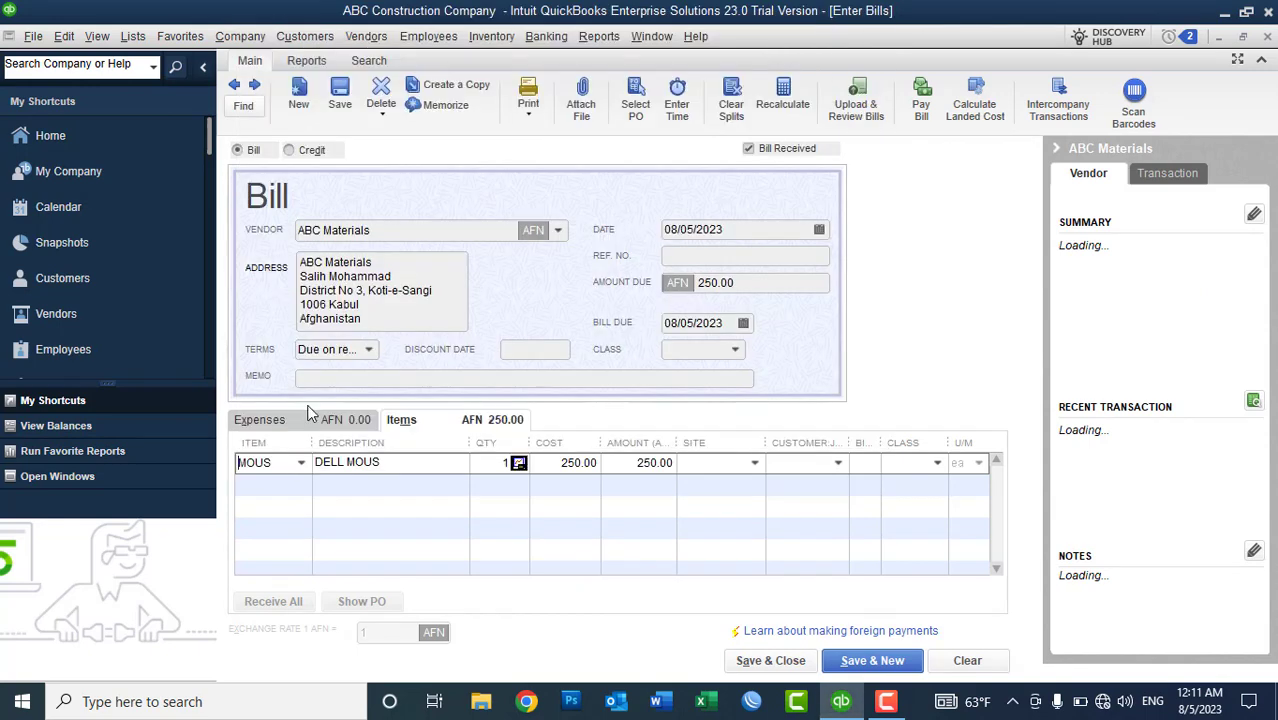
left_click(291, 488)
left_click(299, 485)
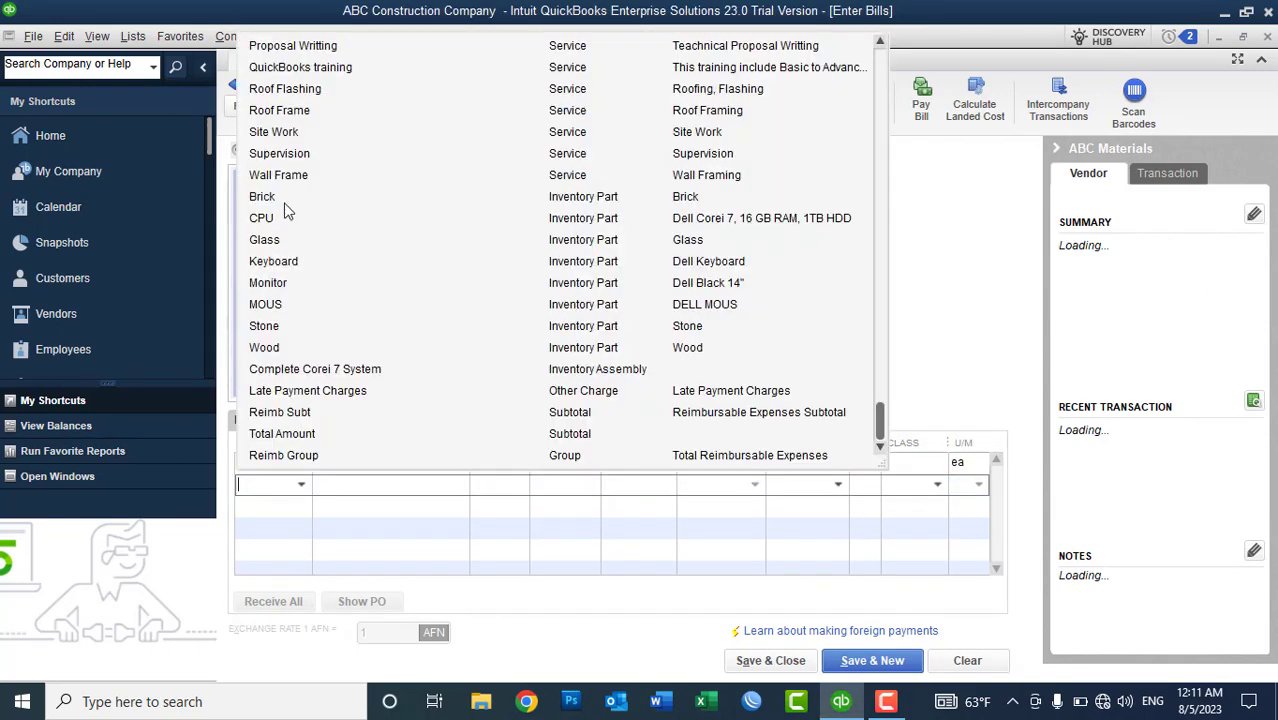
left_click(285, 263)
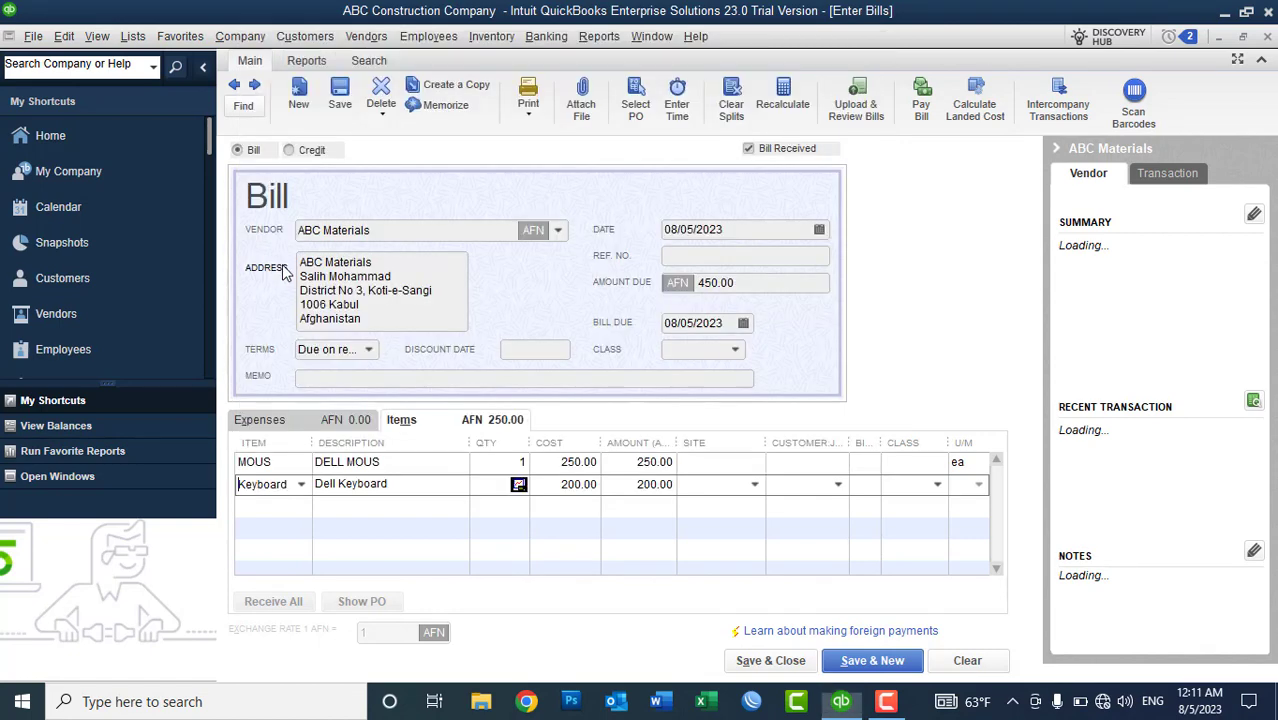
- Set the quantity to 20 for both the MOUS and Keyboard lines on the bill
left_click(491, 466)
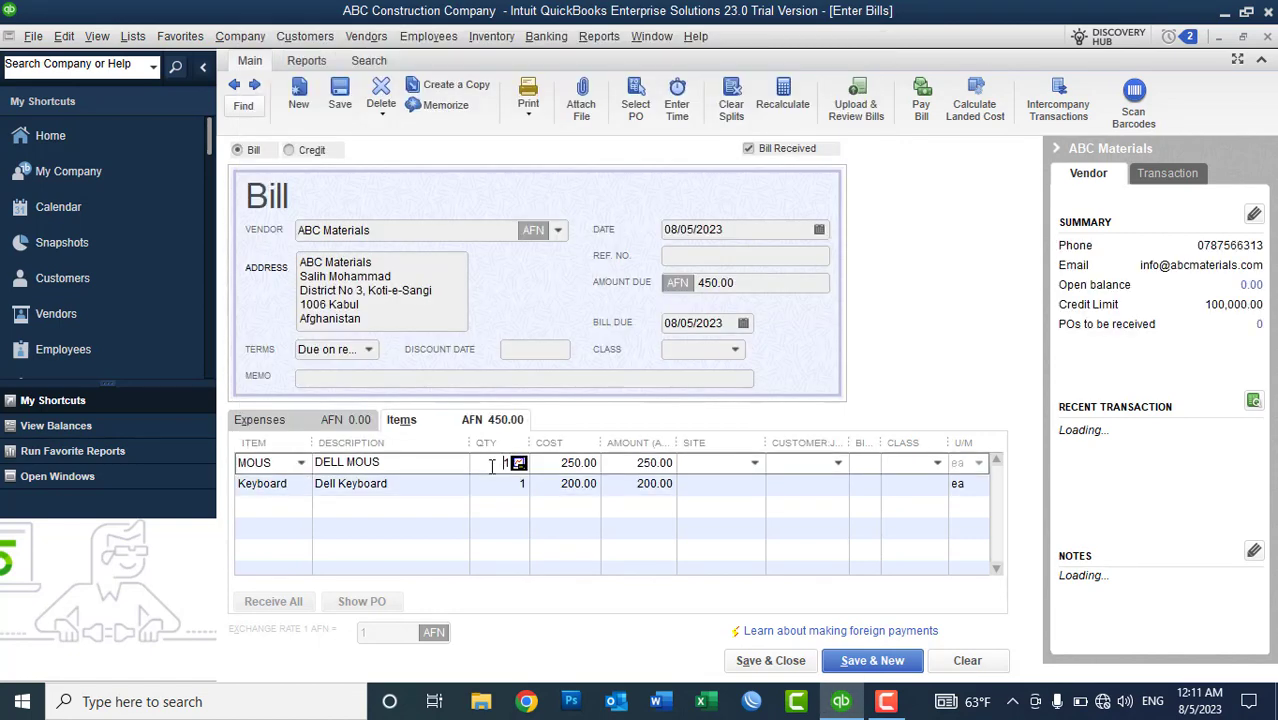
type("20")
key("Down")
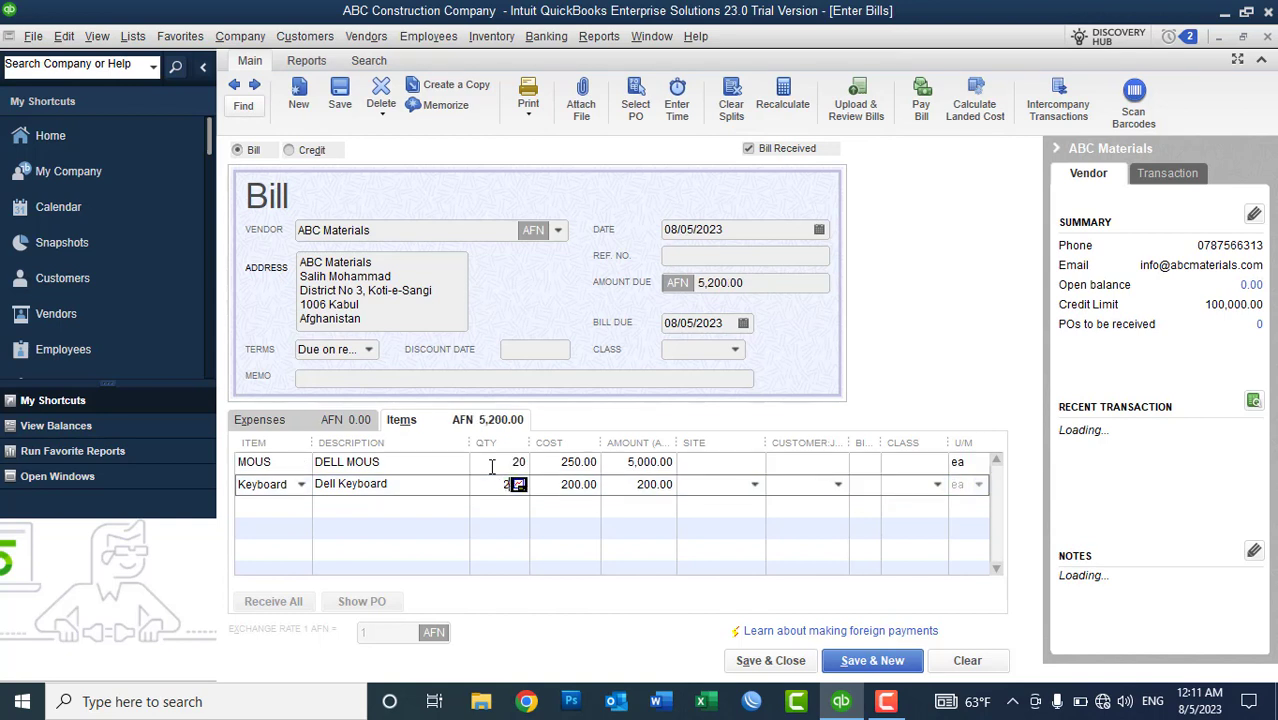
type("20")
key("Down")
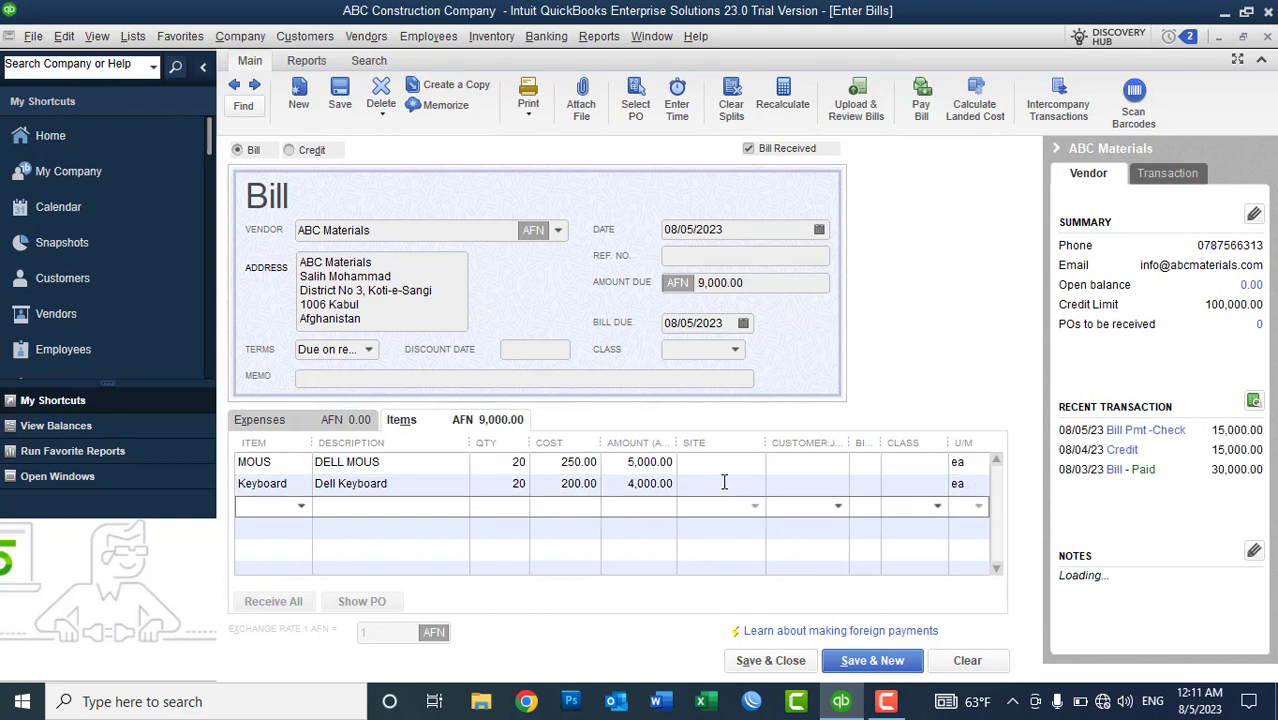
- Enter Bill No: 002 as the bill's reference number and date the bill 08/03/2023
left_click(756, 285)
left_click(685, 257)
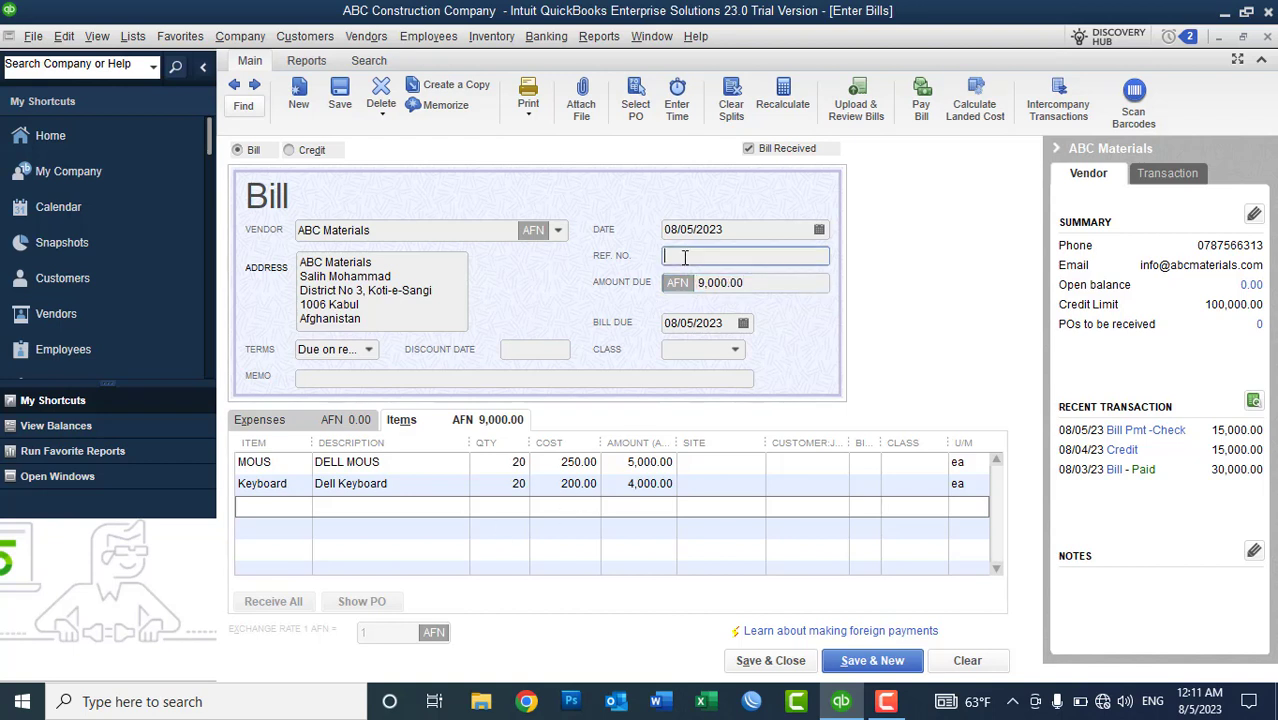
type("Bill No: 002")
left_click(819, 229)
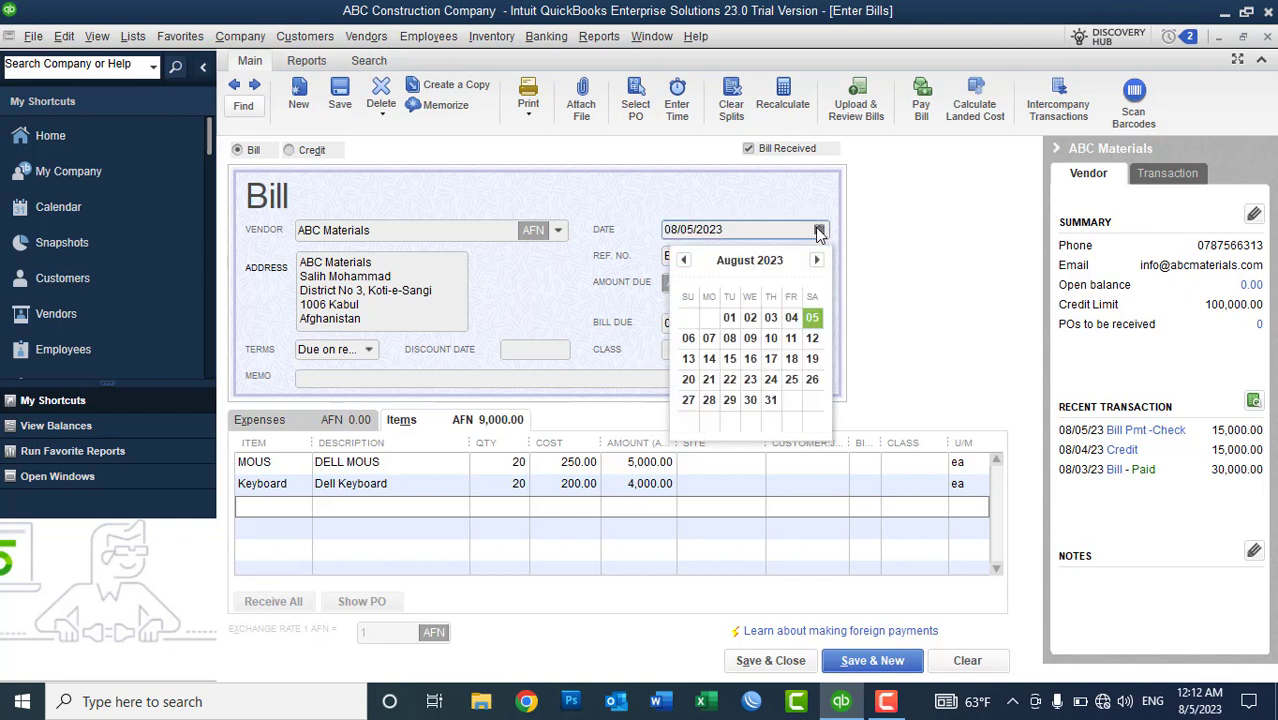
left_click(771, 317)
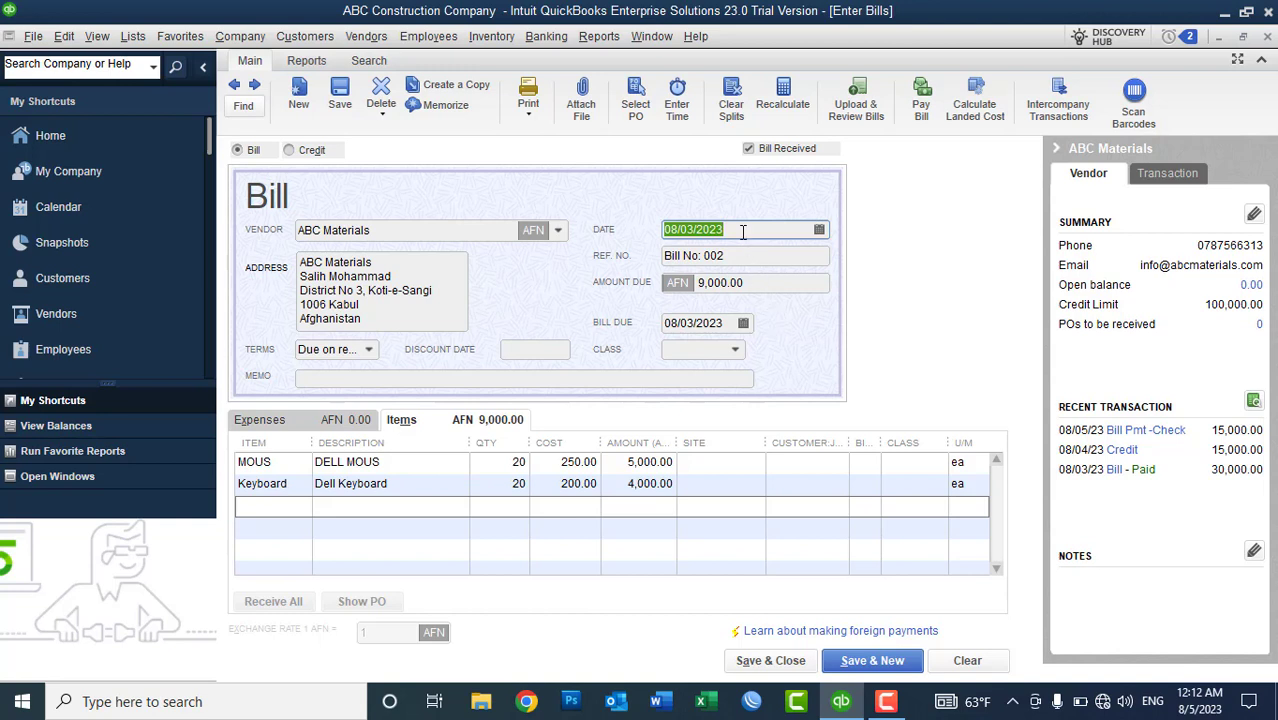
- Assign the Warehous site to all inventory items on the bill, then save and close it without classes
left_click(707, 465)
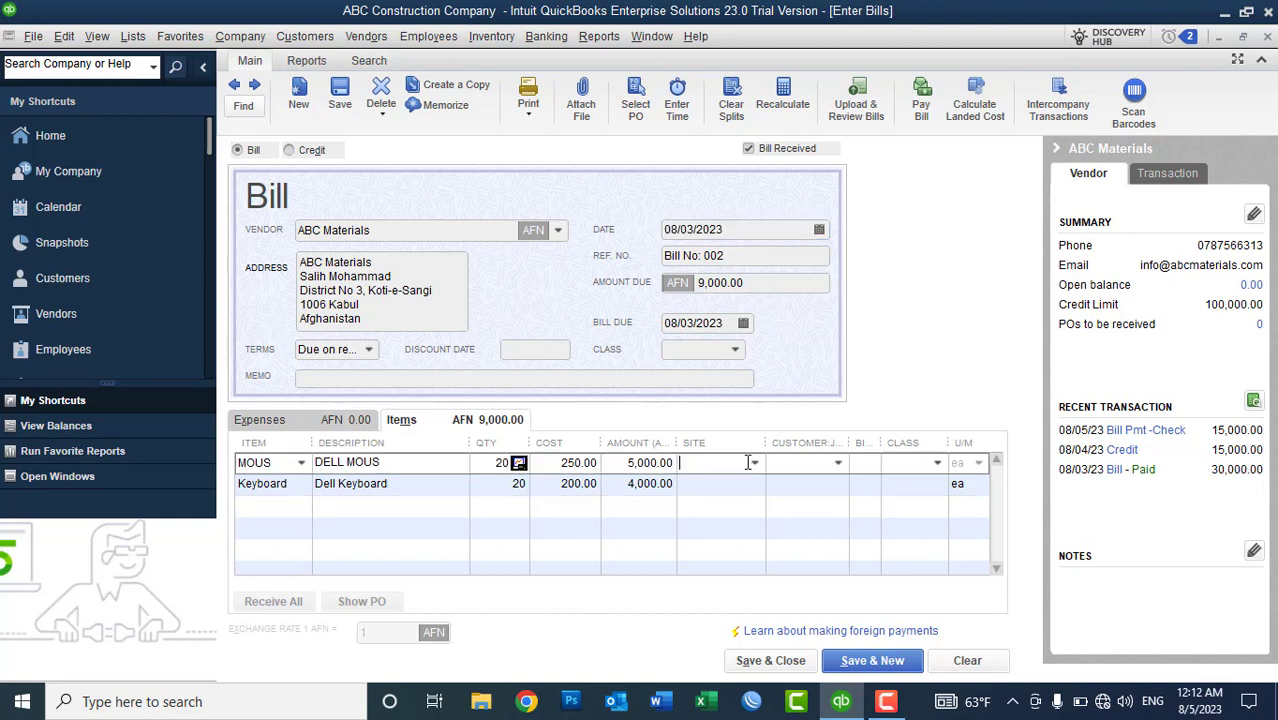
left_click(758, 466)
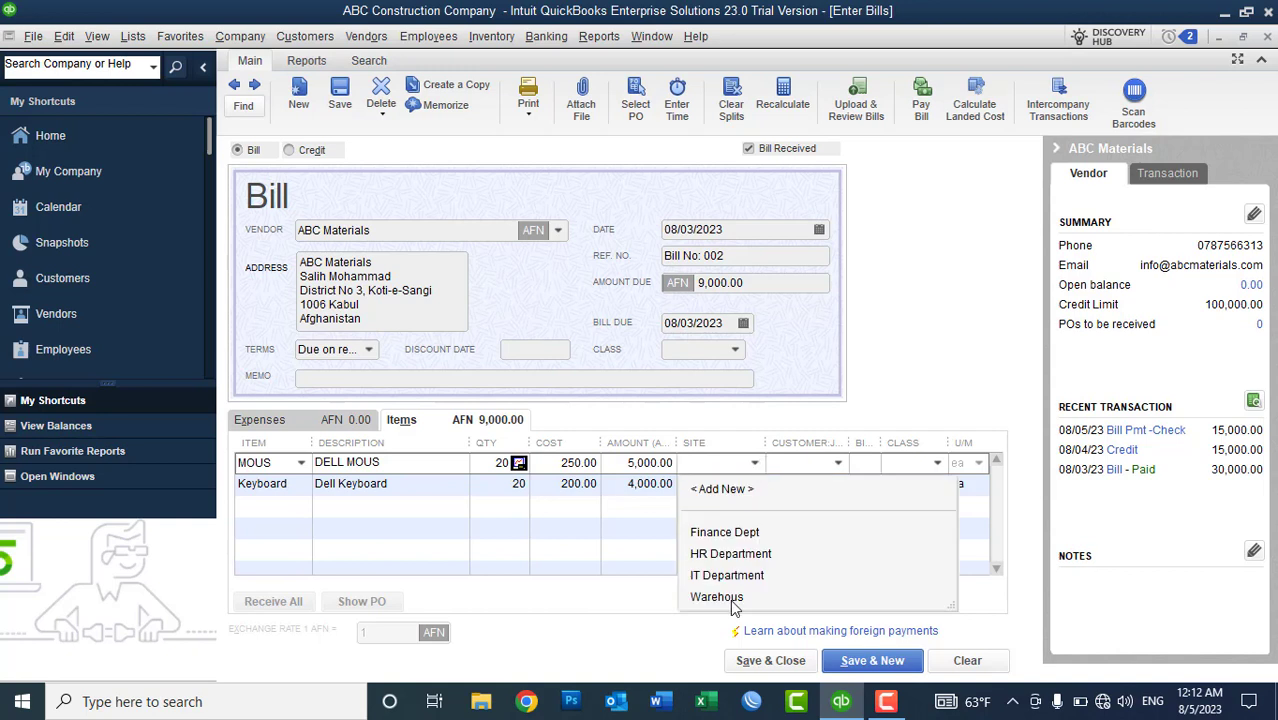
left_click(717, 597)
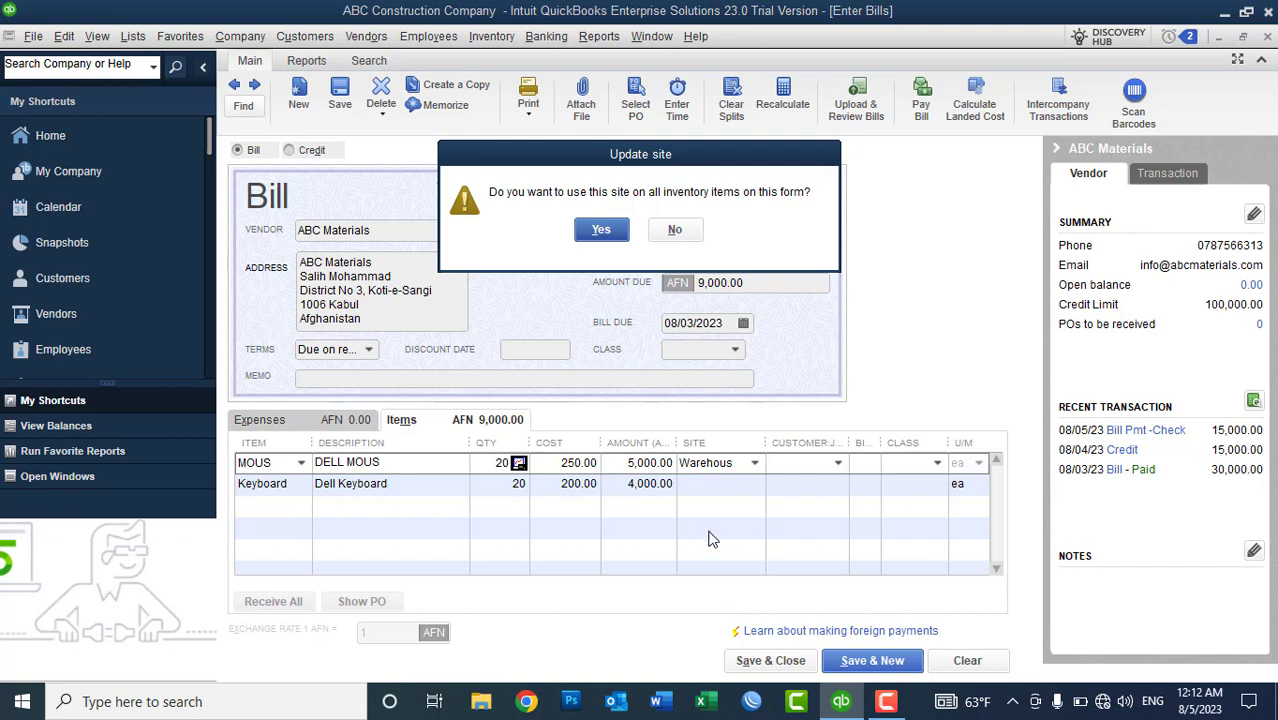
left_click(601, 229)
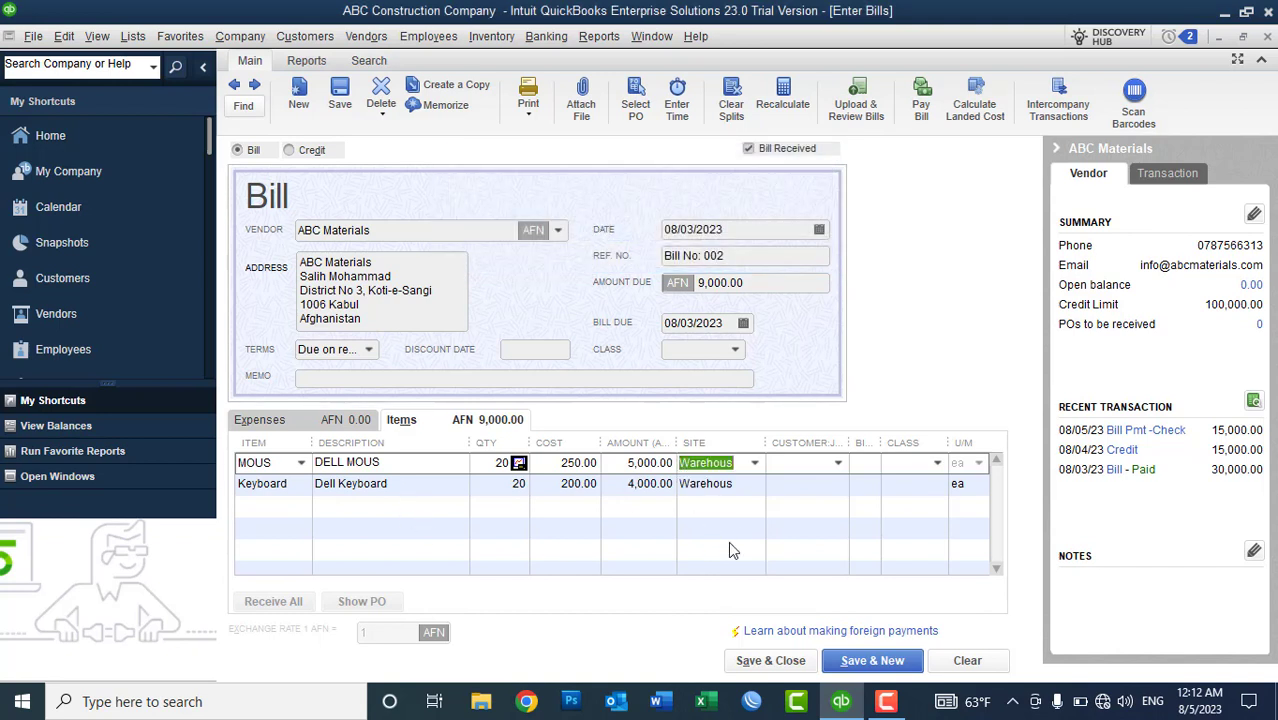
left_click(767, 664)
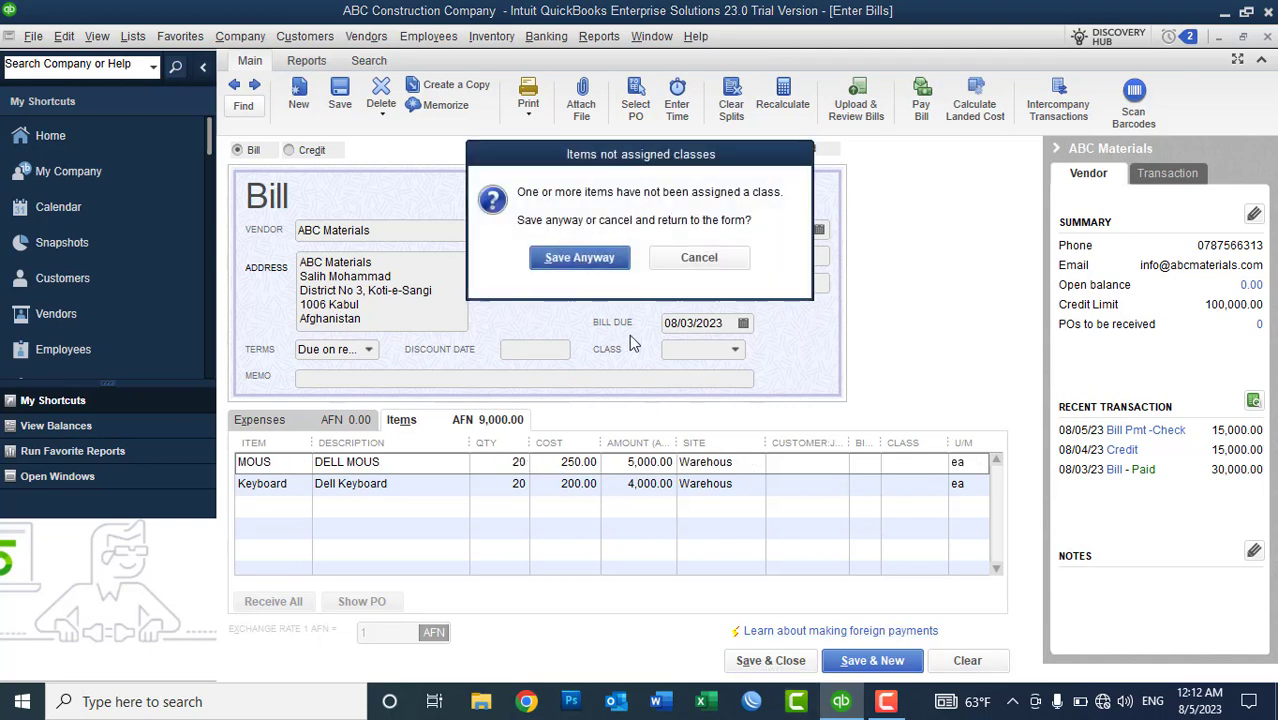
left_click(597, 264)
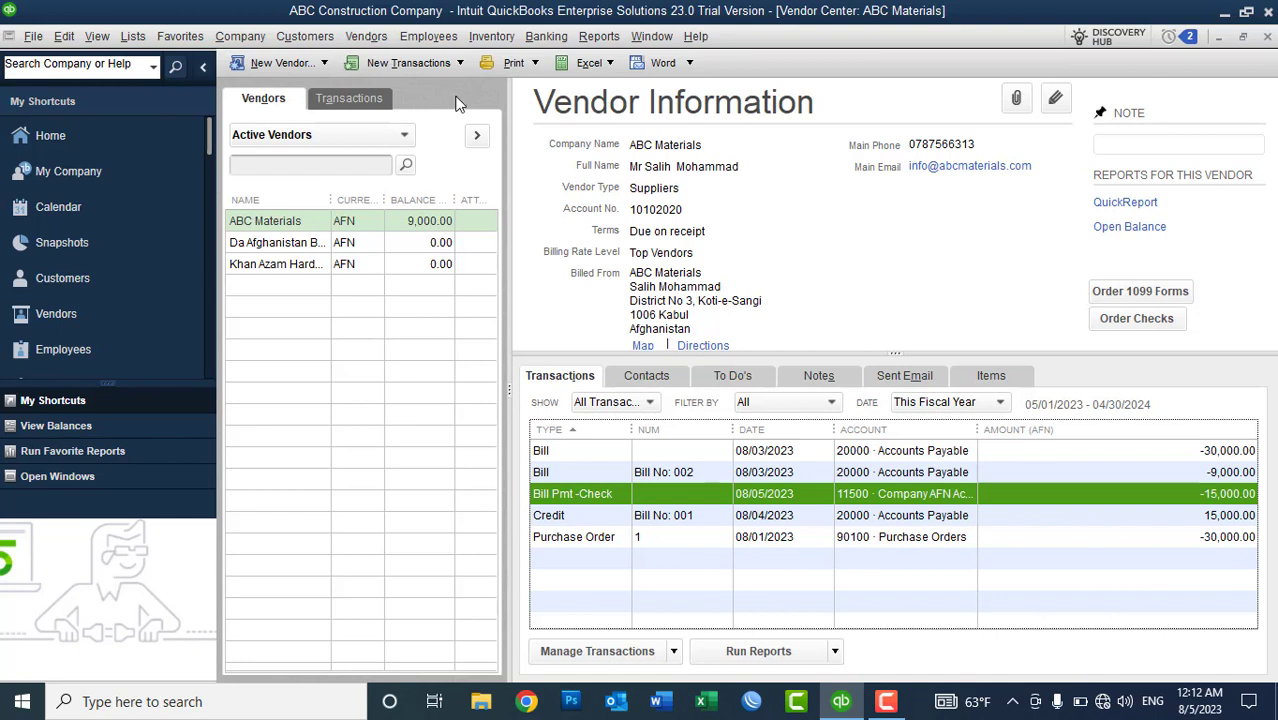
- Check the stock quantities of the billed items in the Physical Inventory Worksheet
left_click(487, 44)
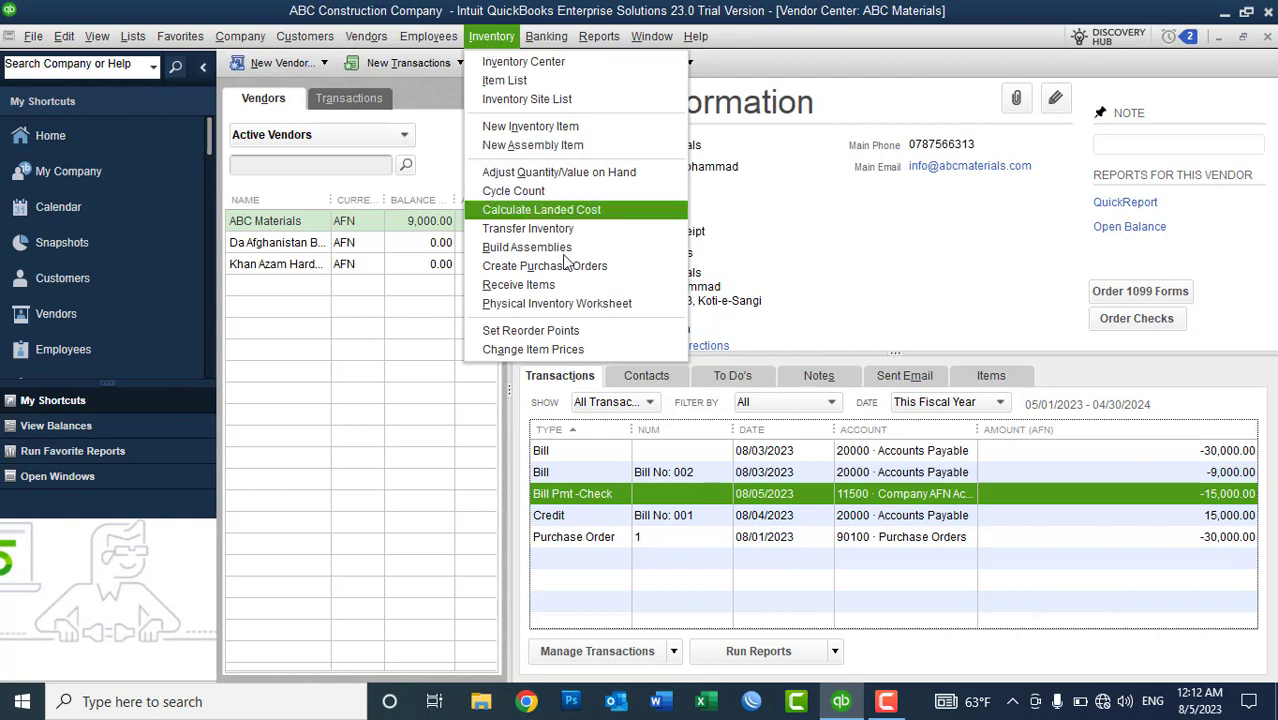
left_click(575, 304)
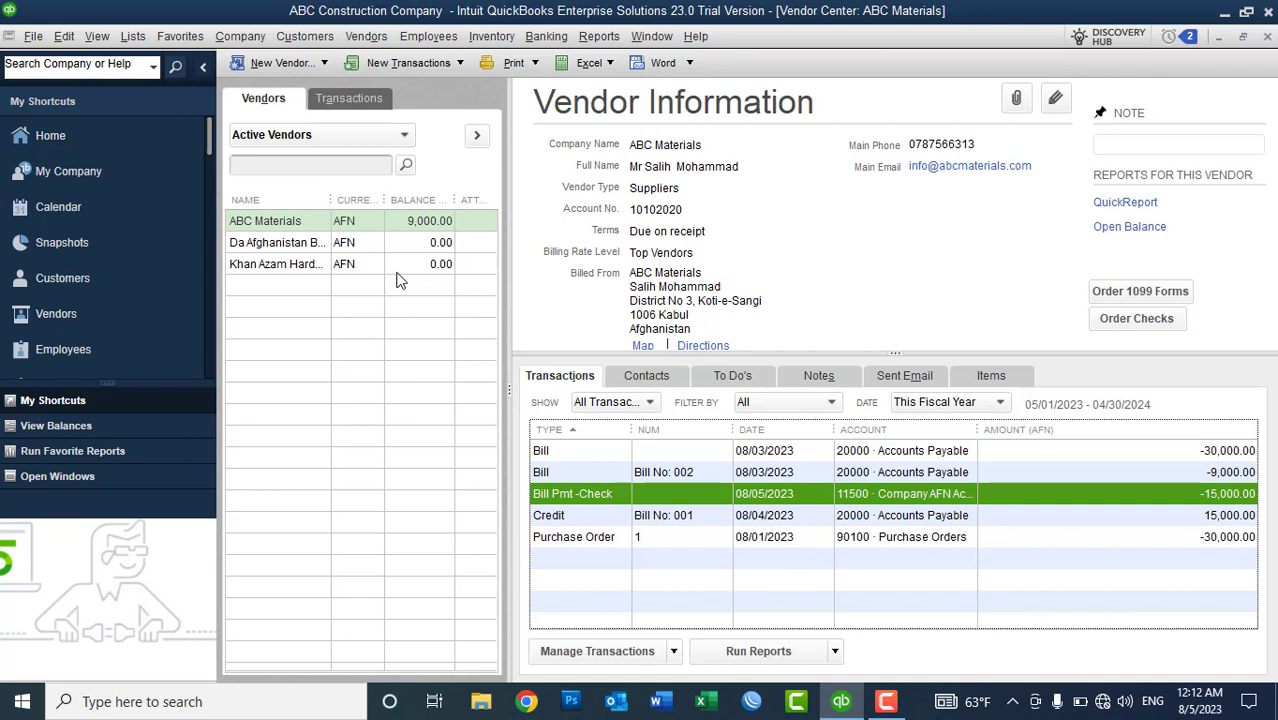
- Start a new vendor credit for ABC Materials
left_click(368, 38)
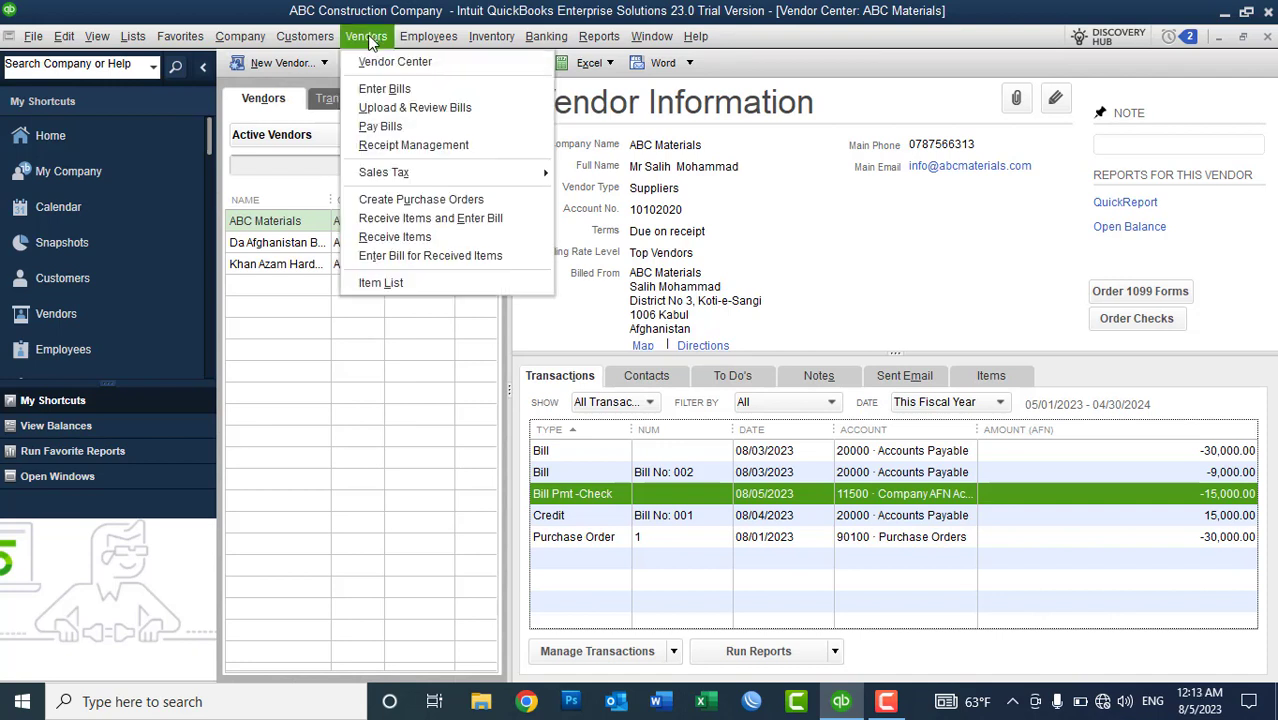
left_click(387, 92)
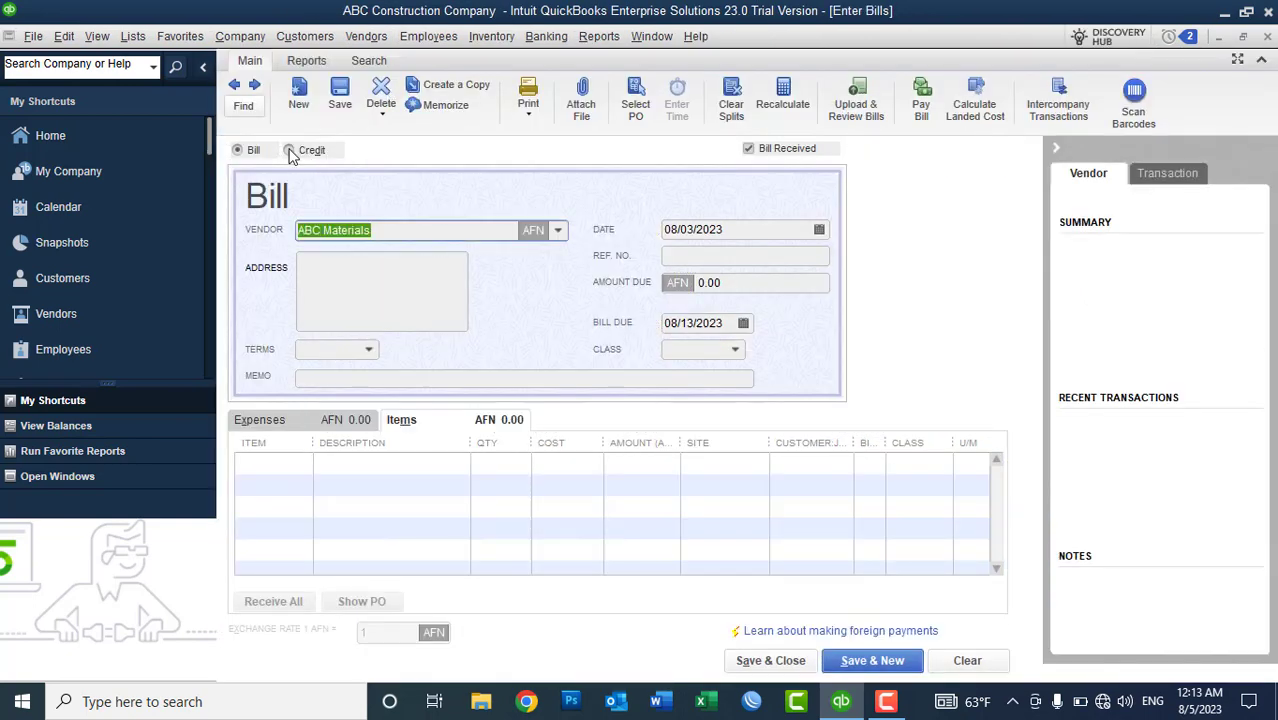
left_click(289, 150)
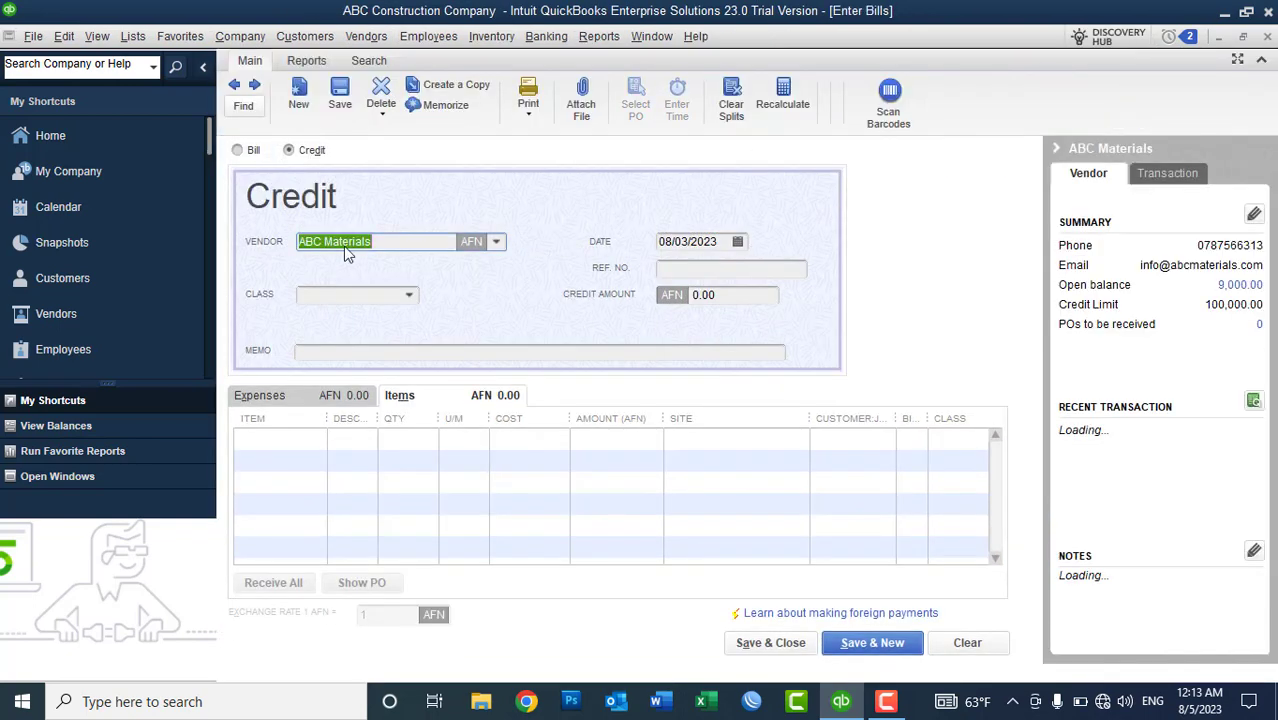
left_click(495, 242)
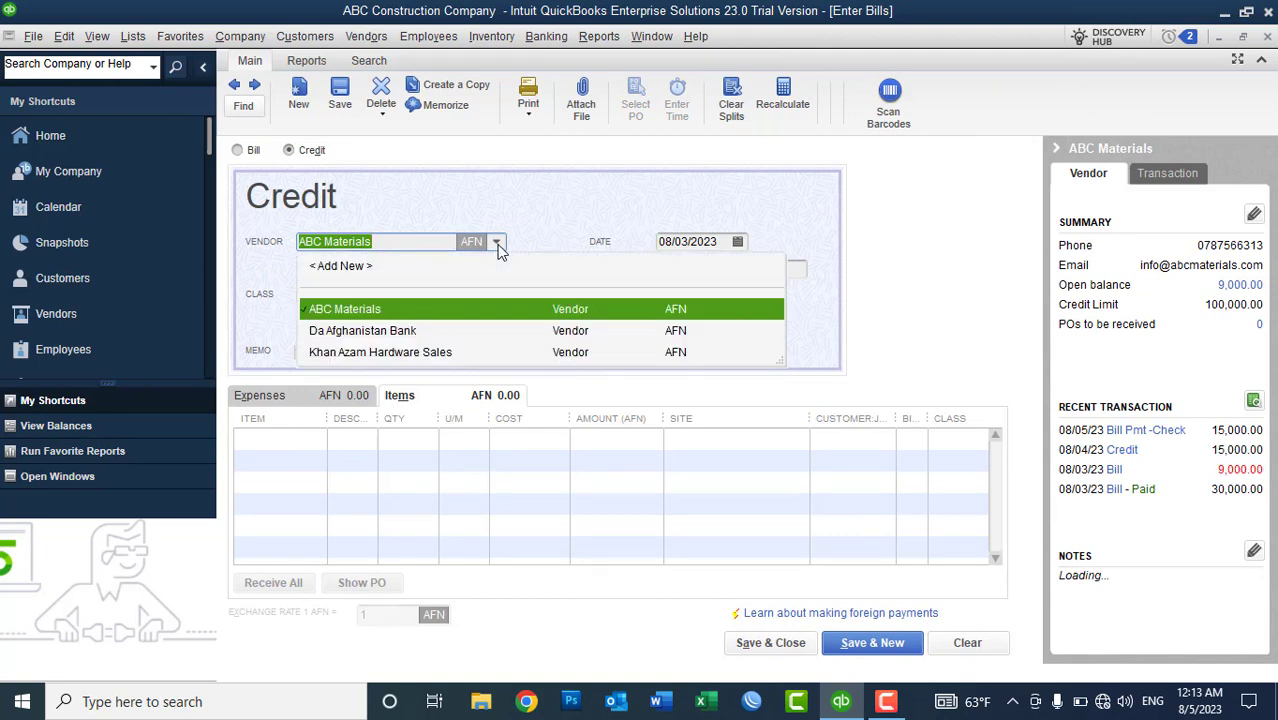
left_click(391, 309)
- Add a Keyboard line and a MOUS line to the credit's items
left_click(308, 436)
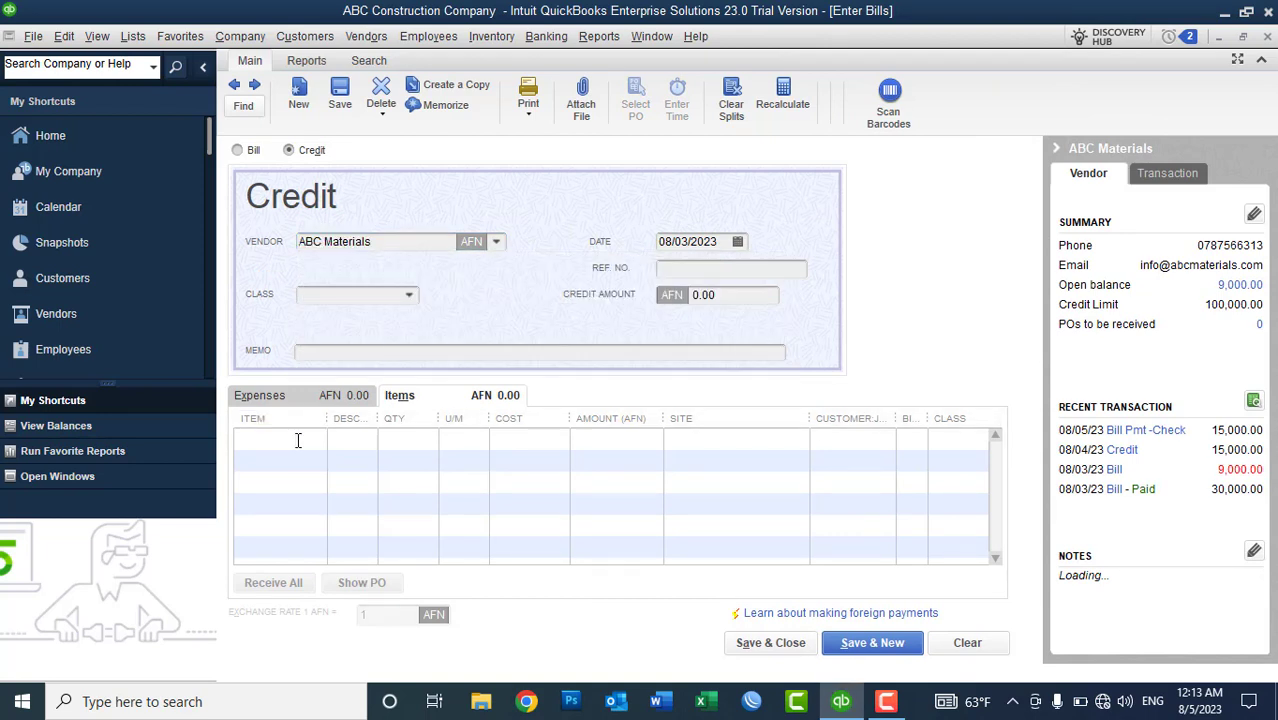
left_click(314, 440)
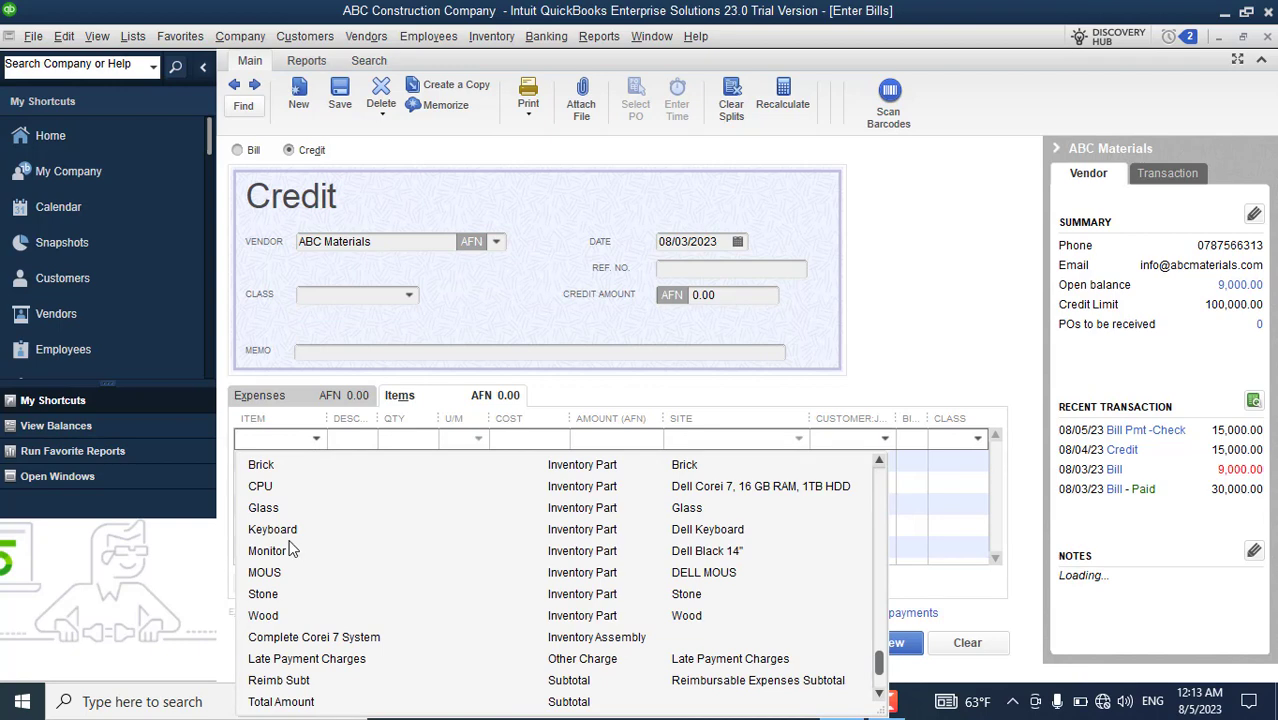
left_click(288, 532)
left_click(306, 489)
left_click(314, 489)
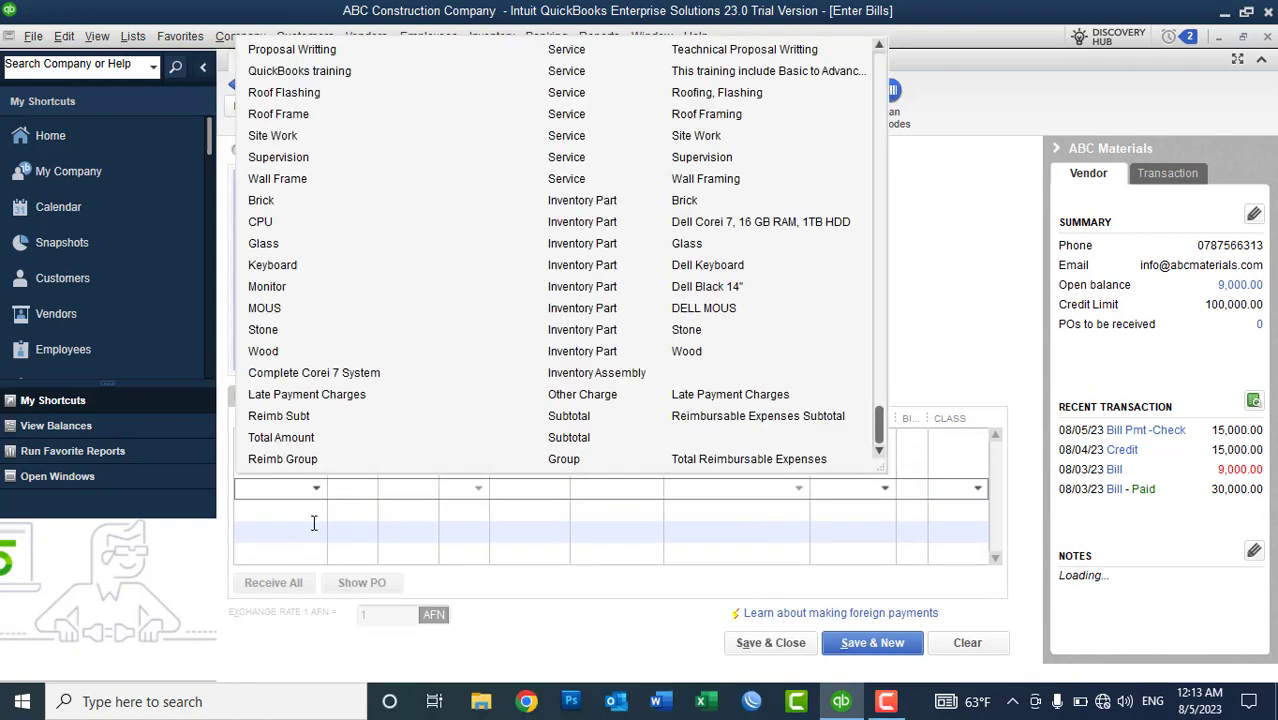
left_click(270, 308)
- Set both credit lines' quantities to 20 and enter Bill No: 002 as the credit's reference number
left_click(416, 440)
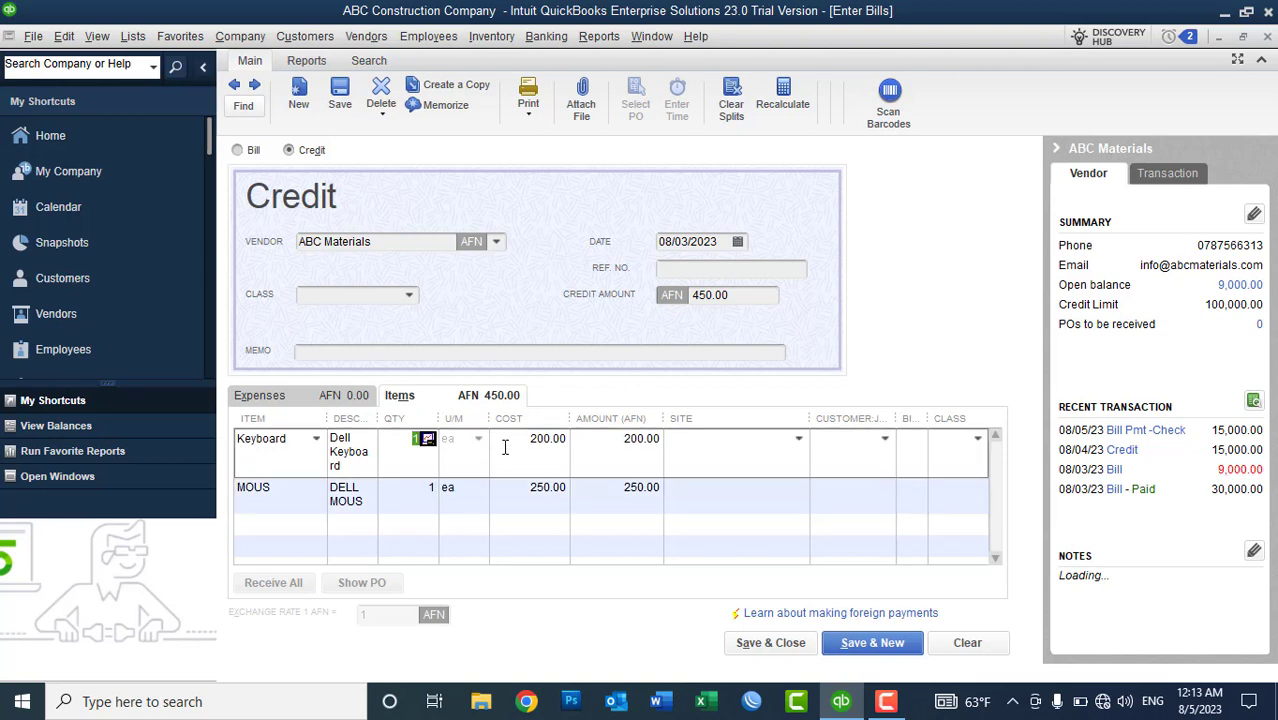
type("0")
type("2")
key("Down")
type("20")
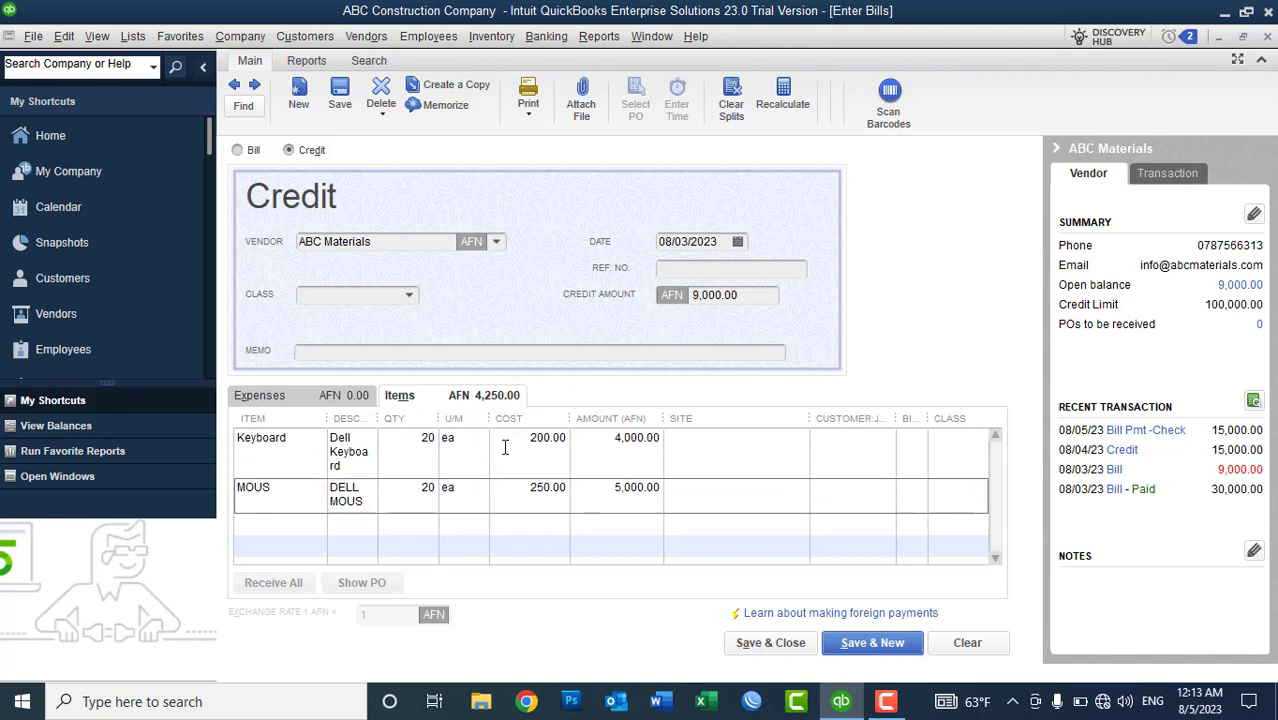
key("Down")
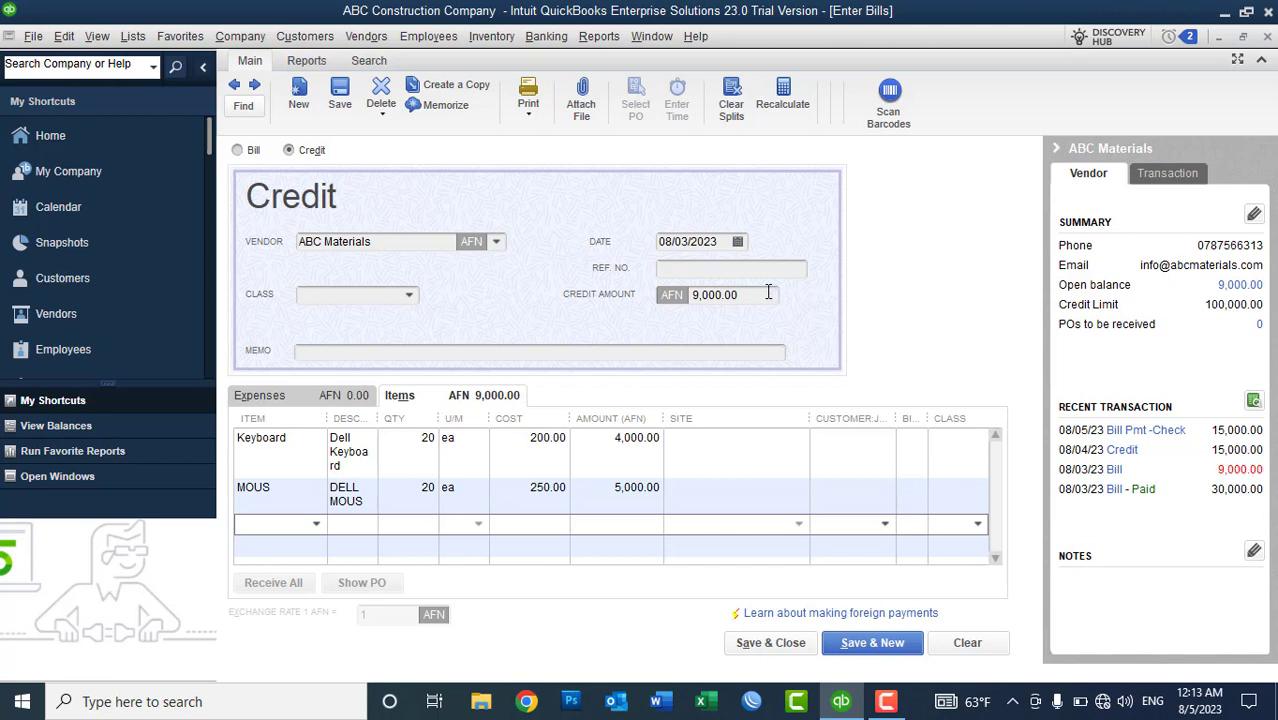
left_click(673, 267)
type("Bill No: 002")
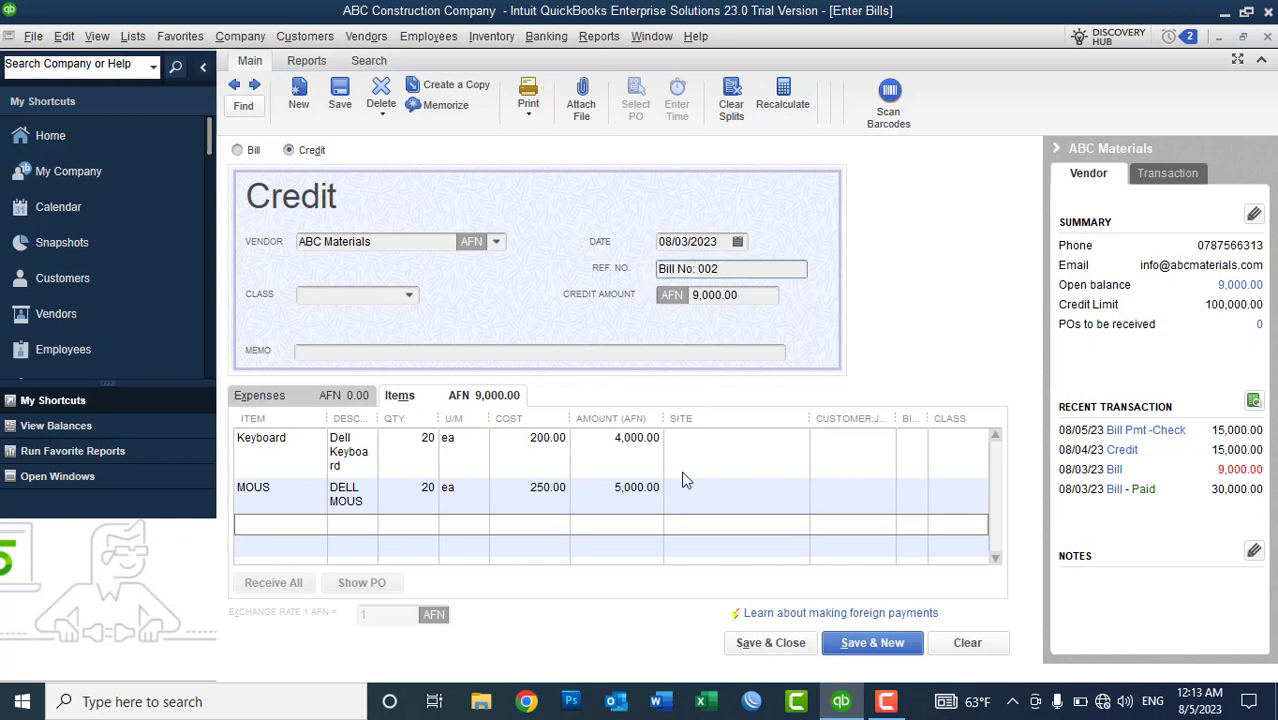
- Assign the Warehous site to all inventory items on the credit, then save and close it without classes
left_click(710, 440)
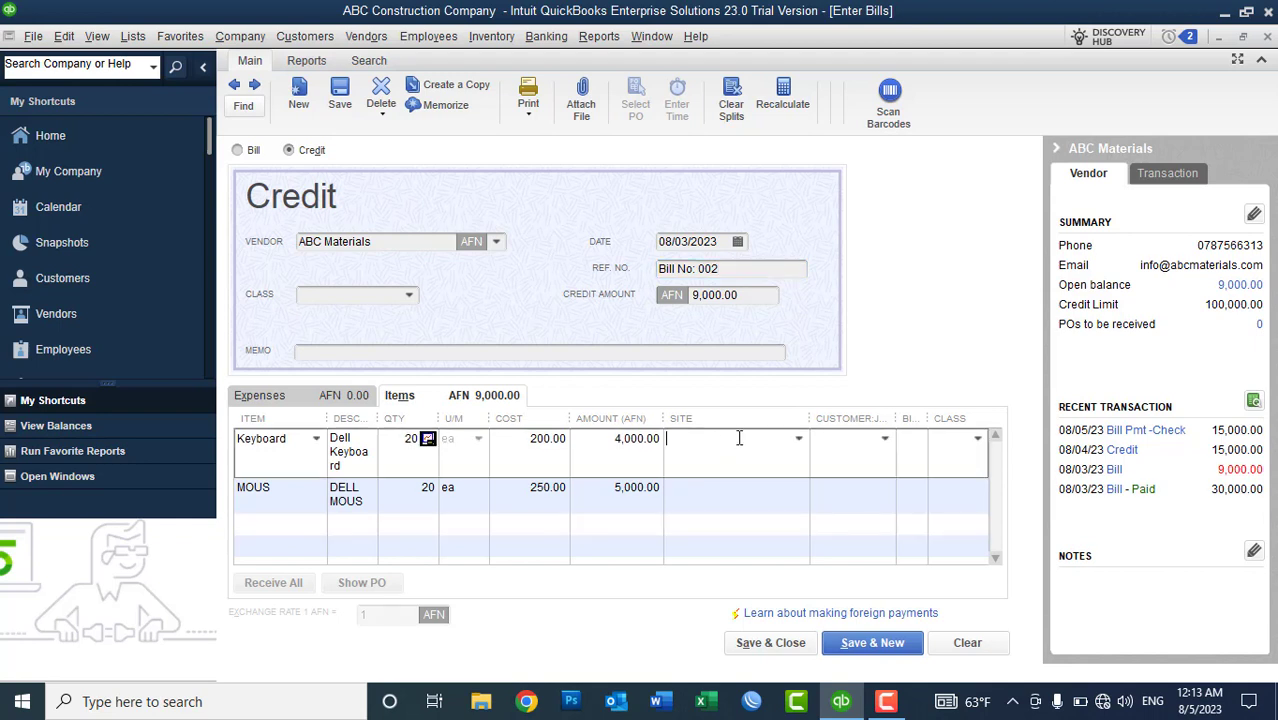
left_click(800, 440)
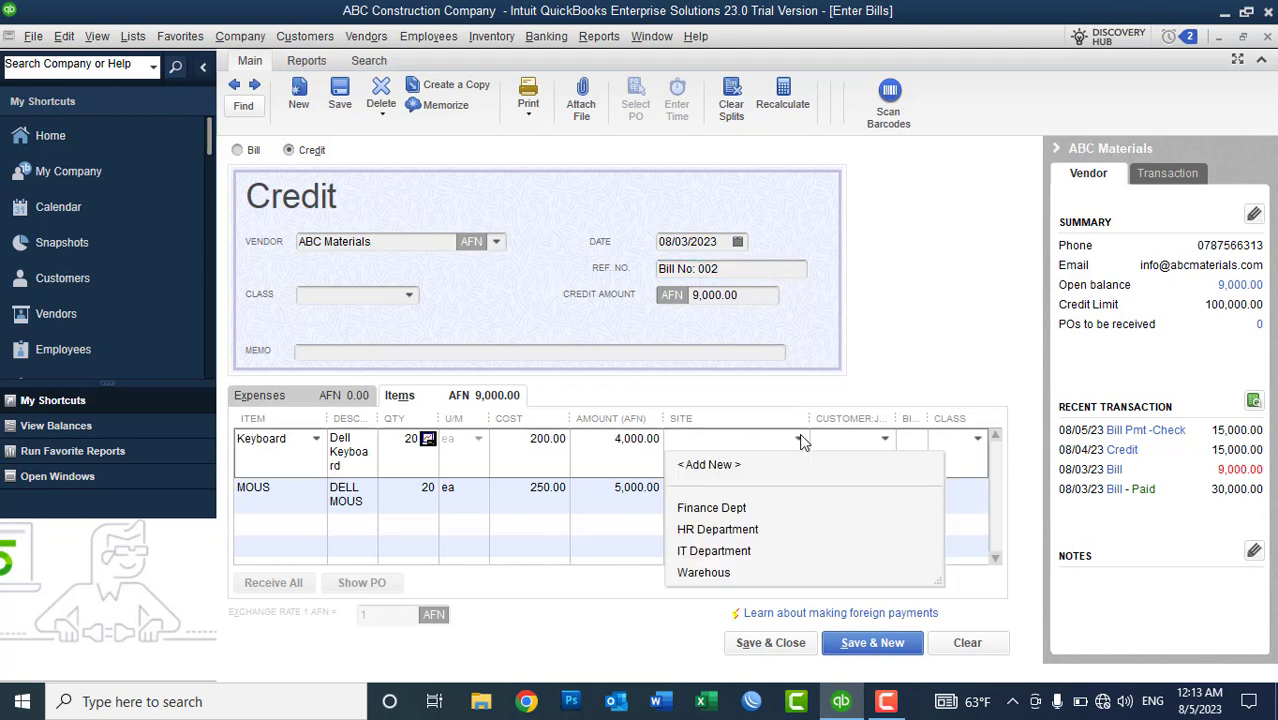
left_click(716, 573)
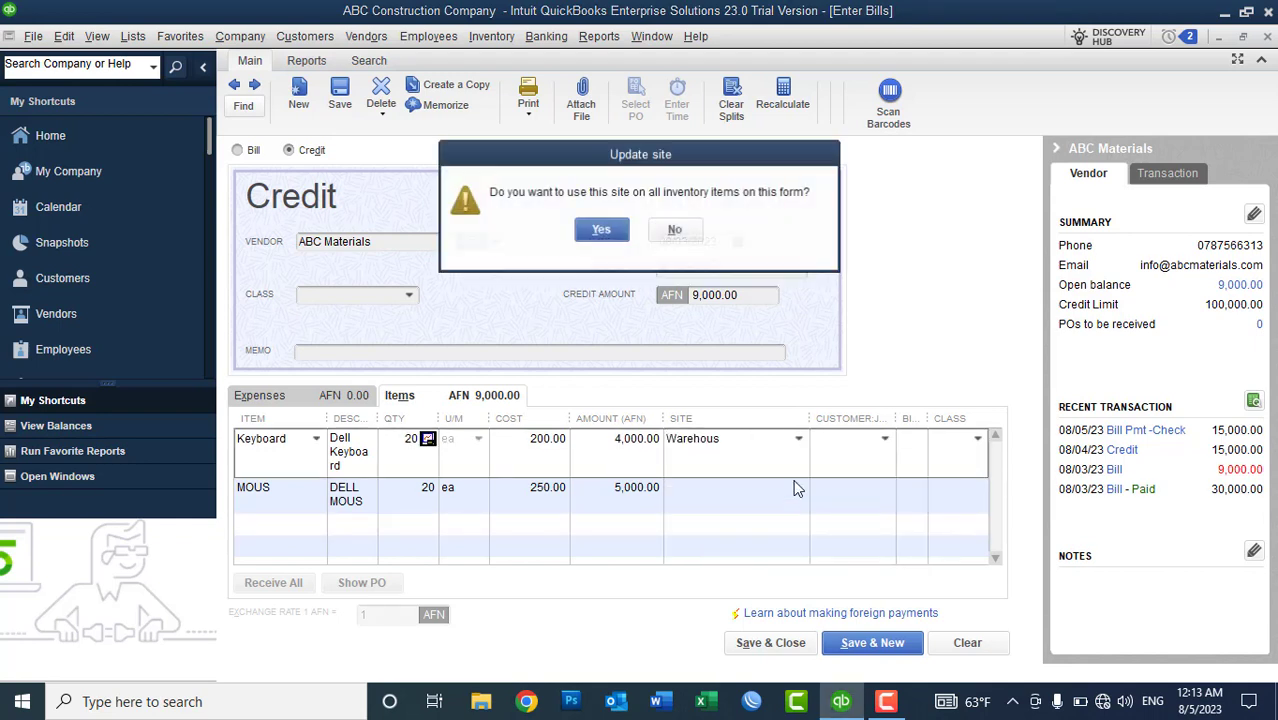
left_click(601, 230)
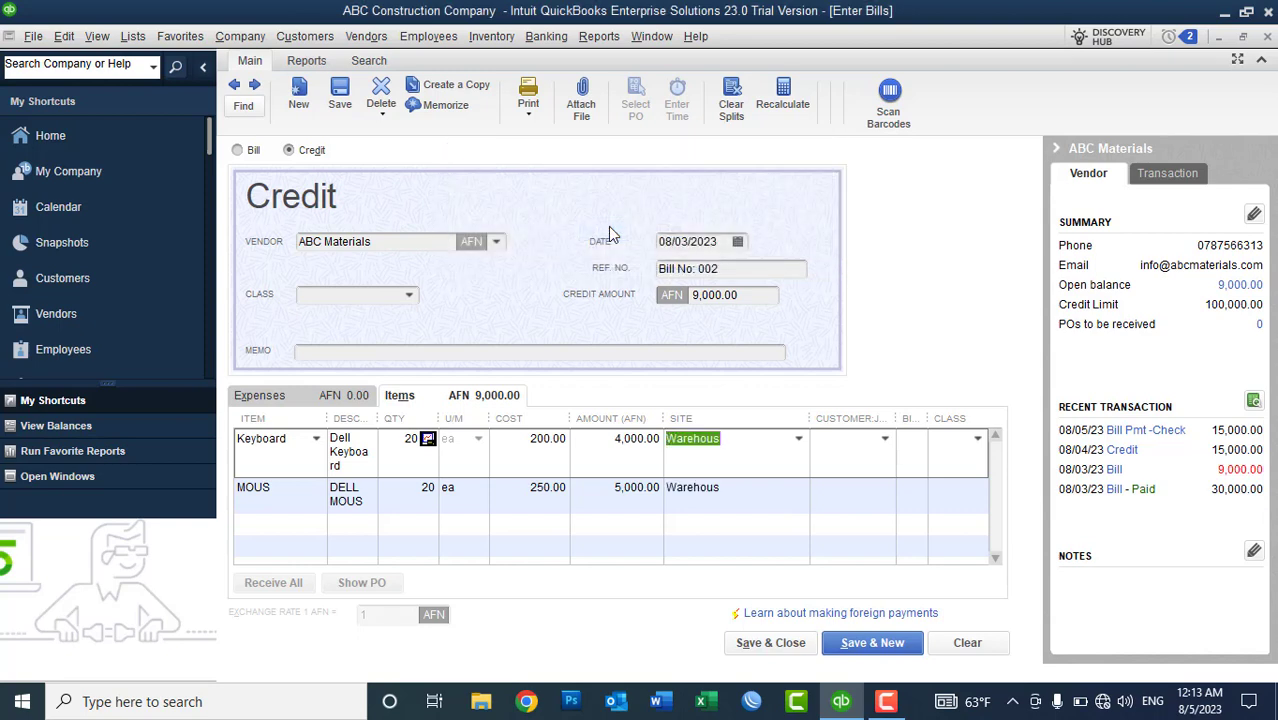
left_click(757, 647)
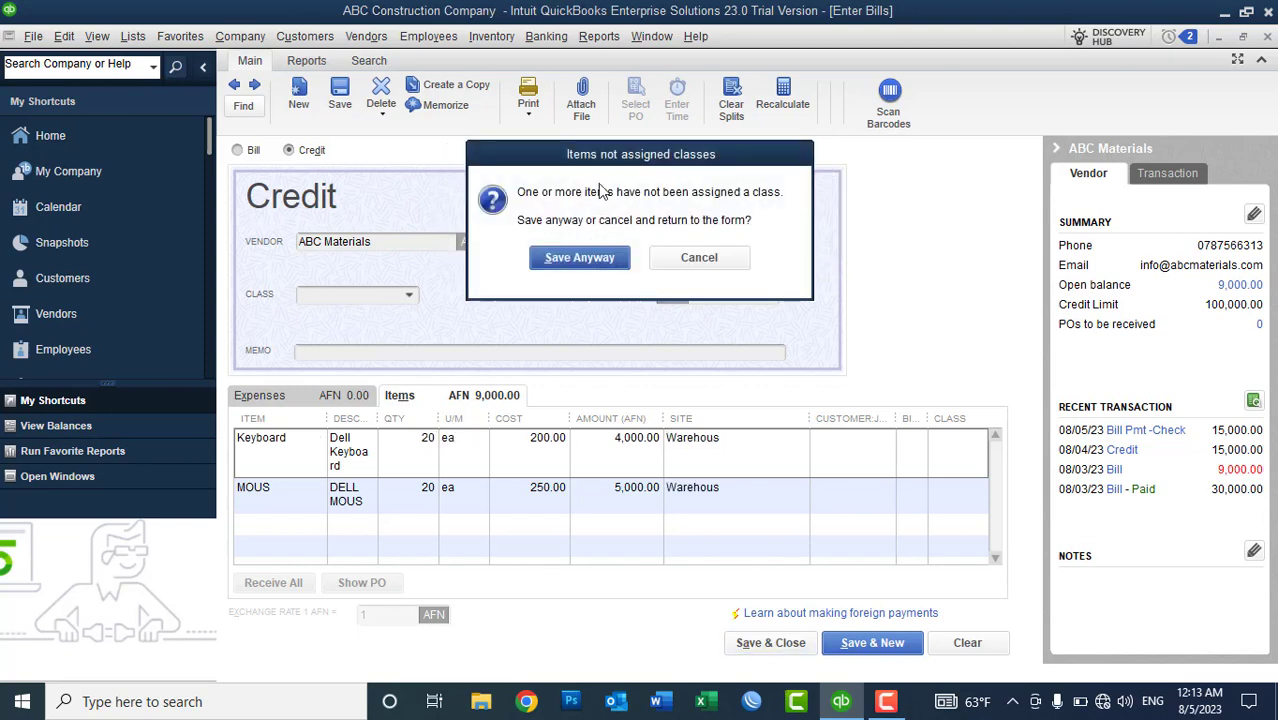
left_click(580, 256)
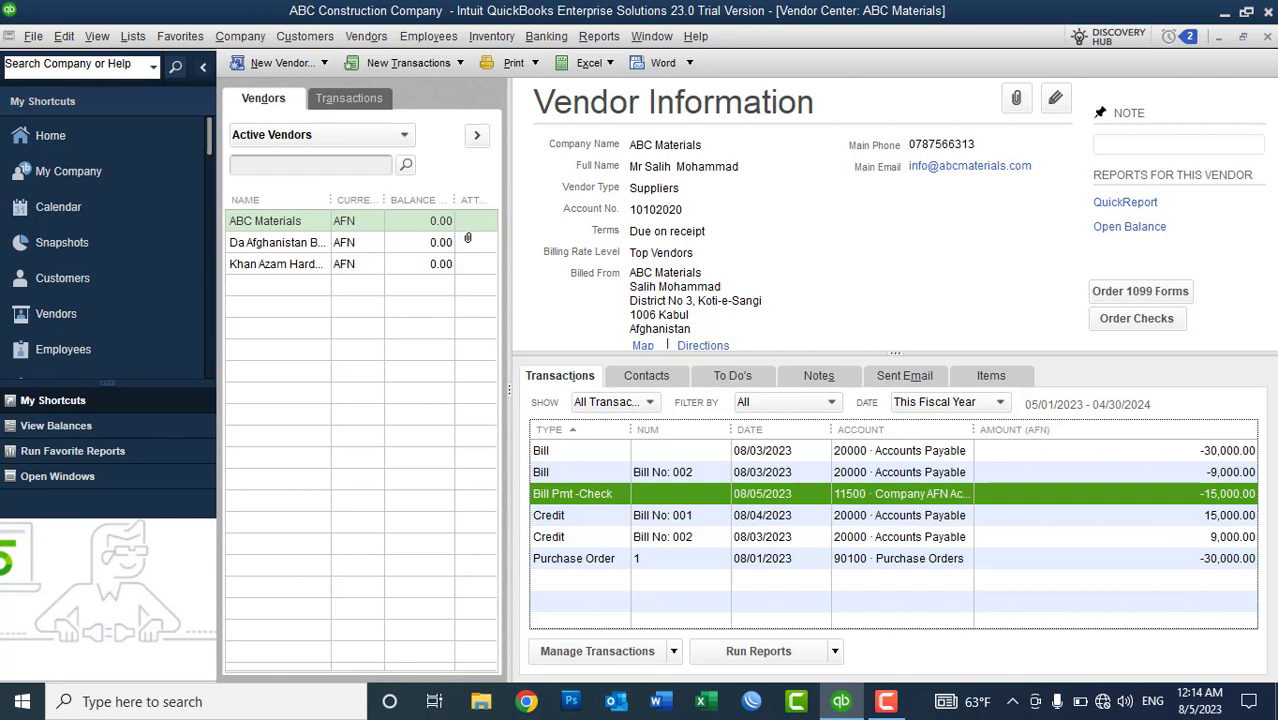
- Select ABC Materials' Bill No: 002 for payment and set the payment date to 08/04/2023
left_click(374, 41)
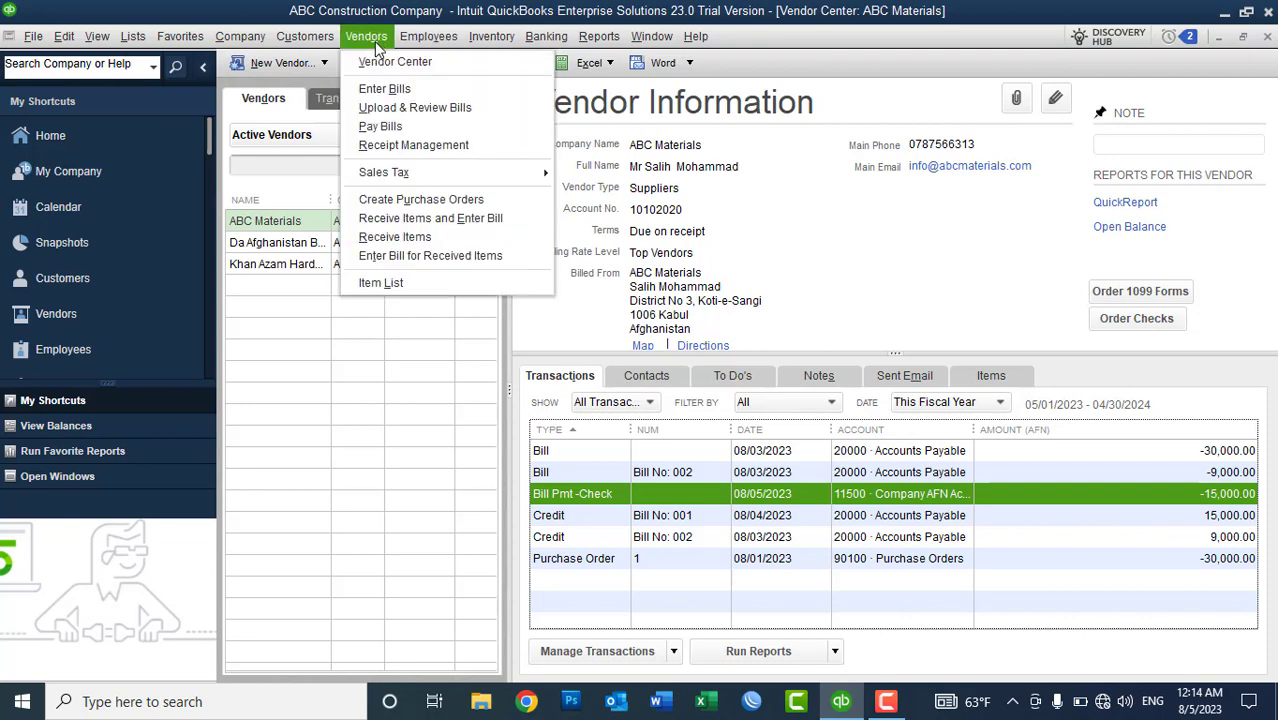
left_click(381, 127)
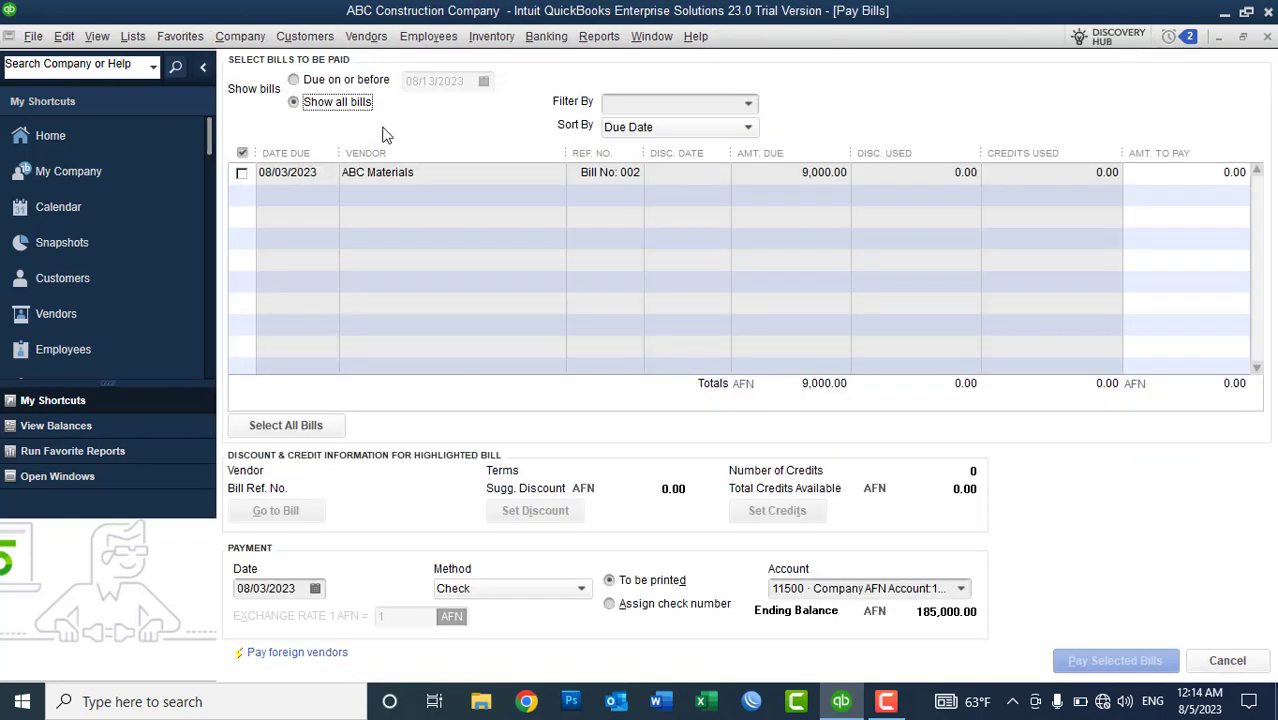
left_click(242, 173)
left_click(242, 173)
left_click(241, 173)
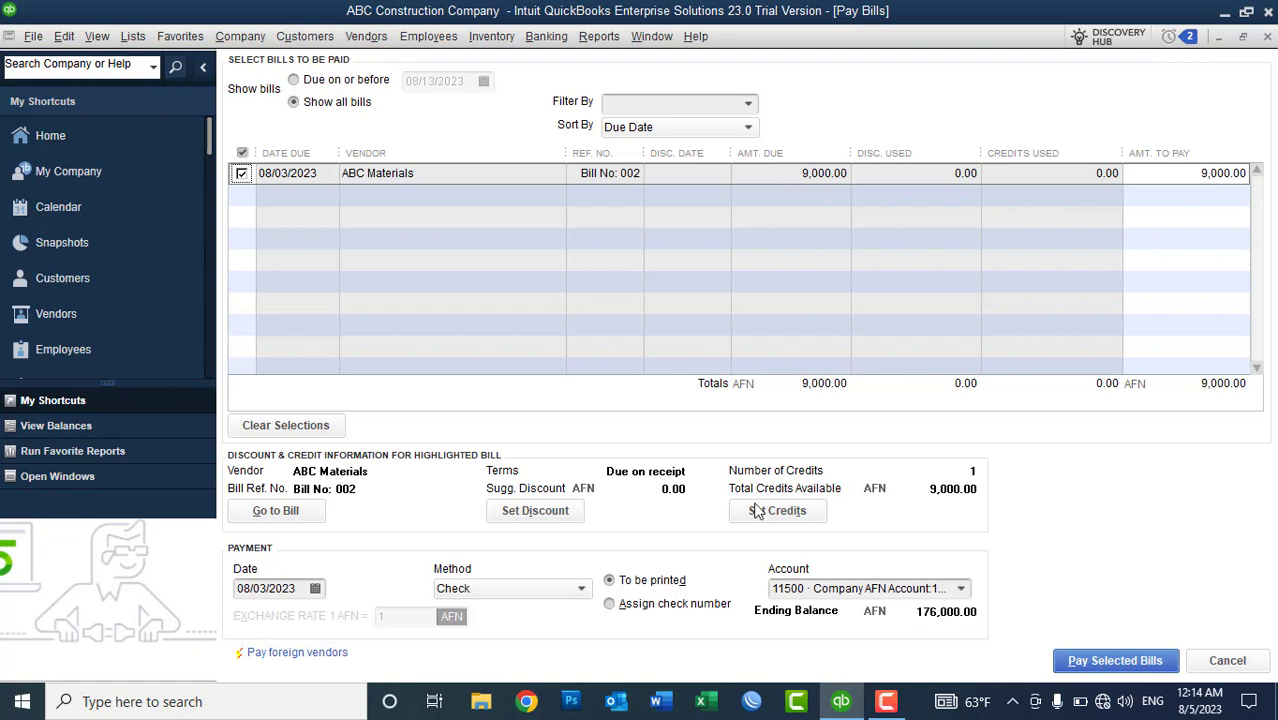
left_click(315, 588)
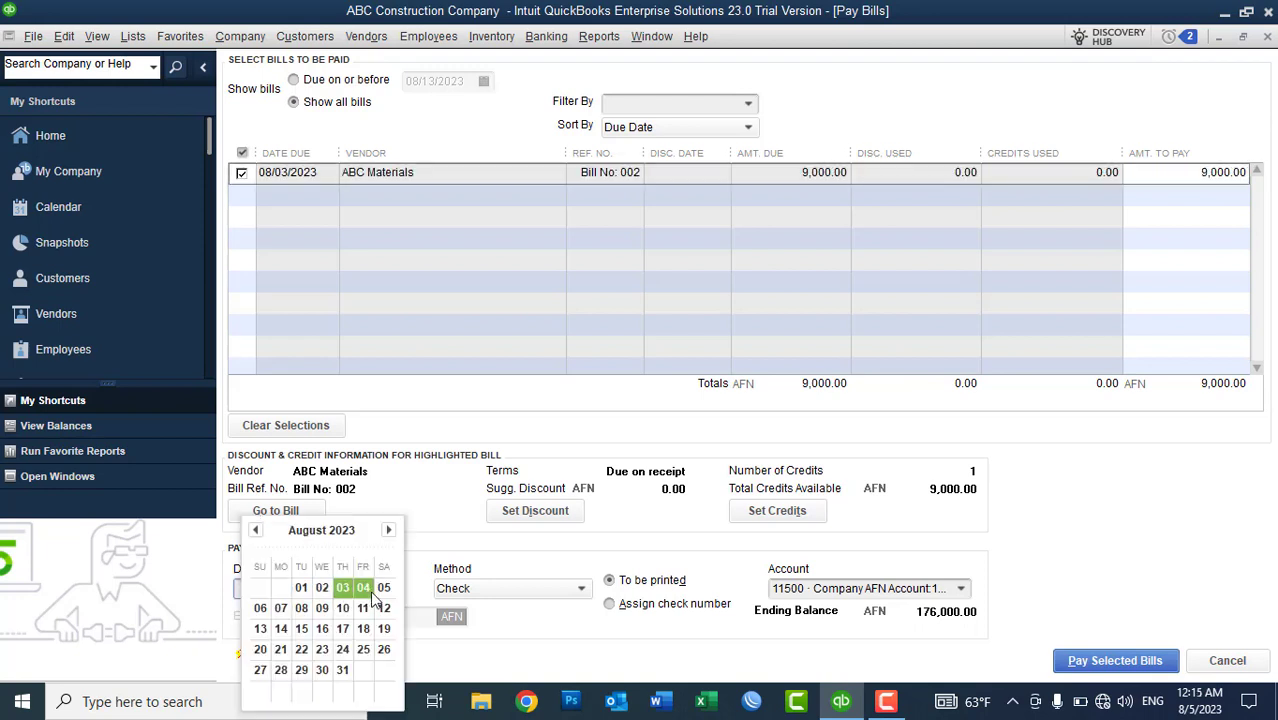
left_click(368, 590)
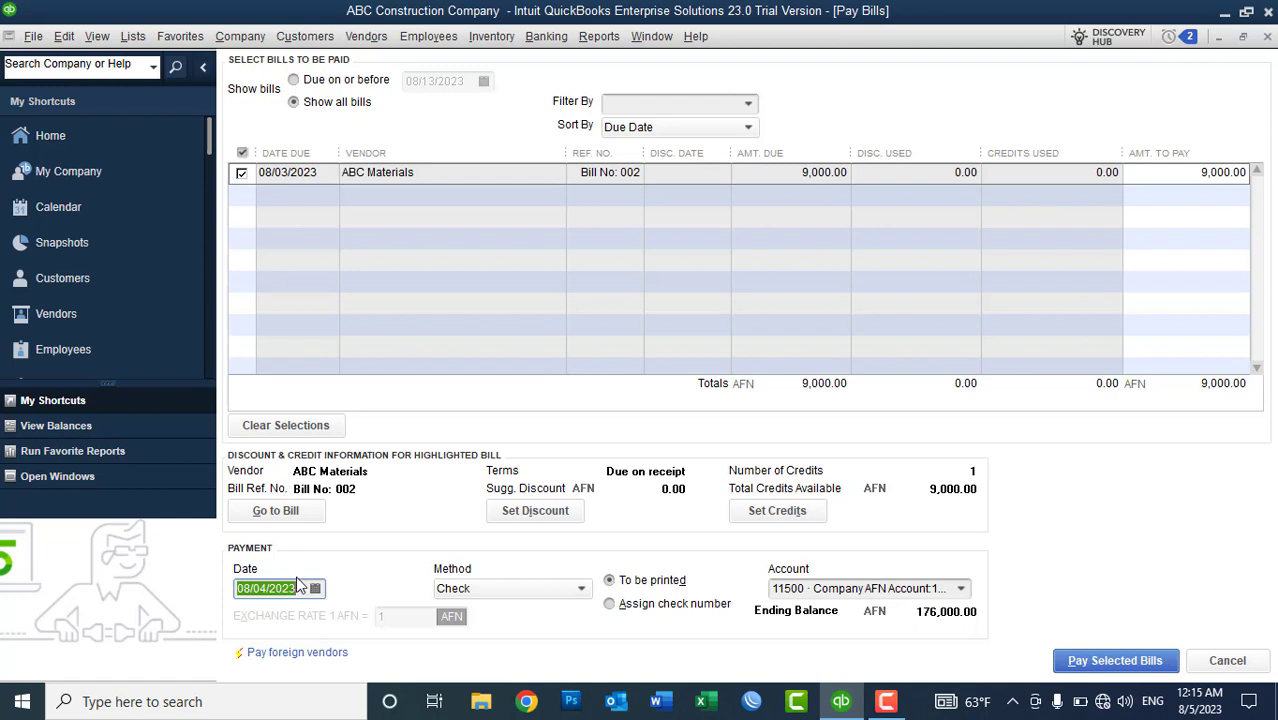
- Apply the Bill No: 002 vendor credit to the selected bill, record the payment and close its summary
left_click(762, 512)
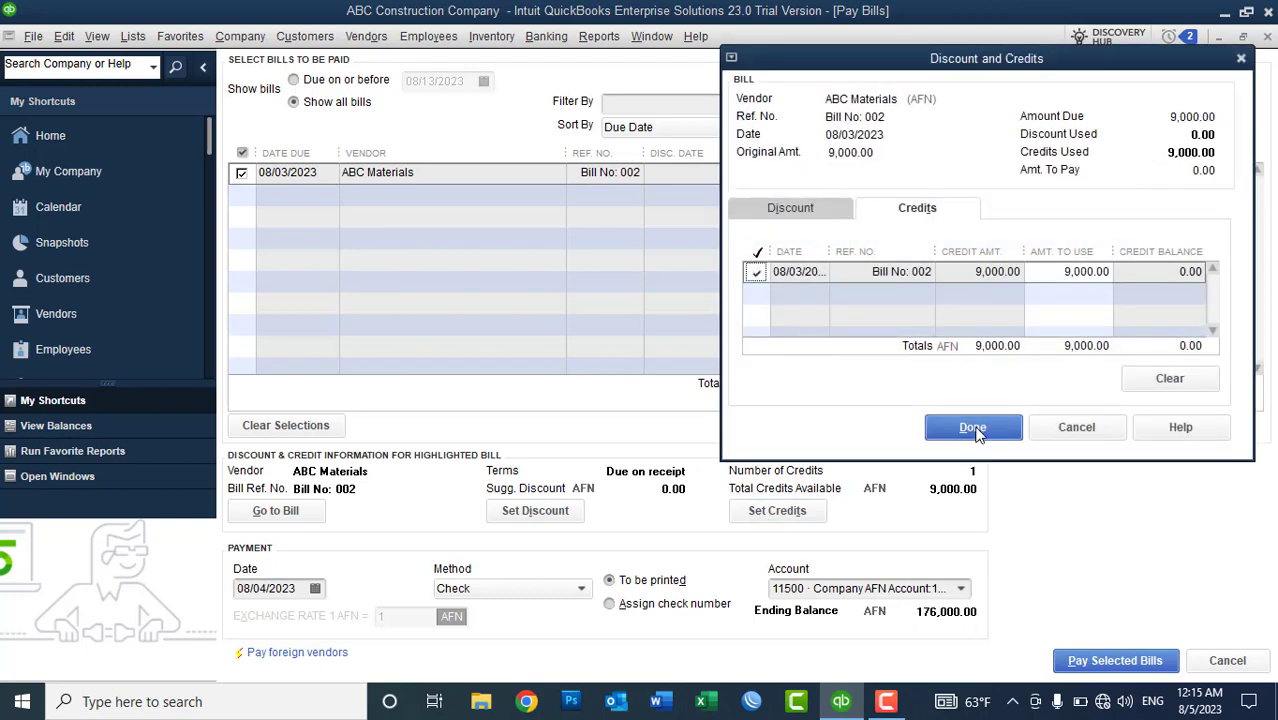
left_click(975, 428)
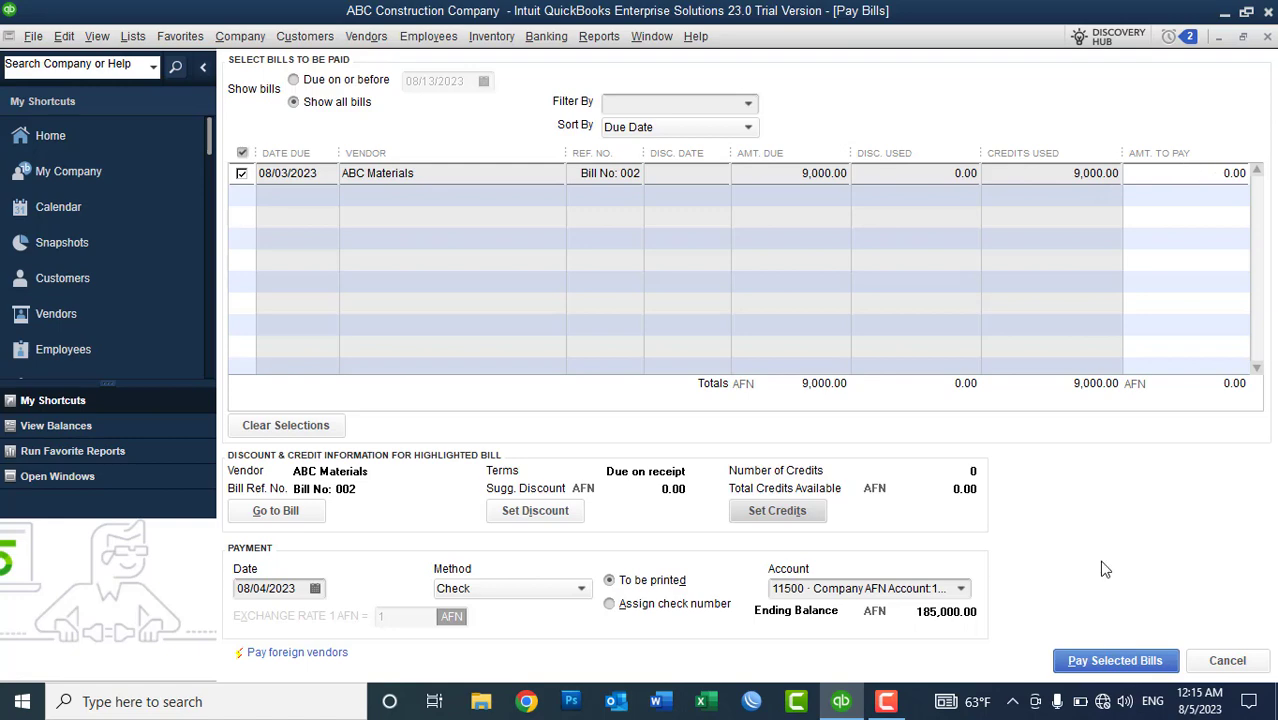
left_click(1082, 663)
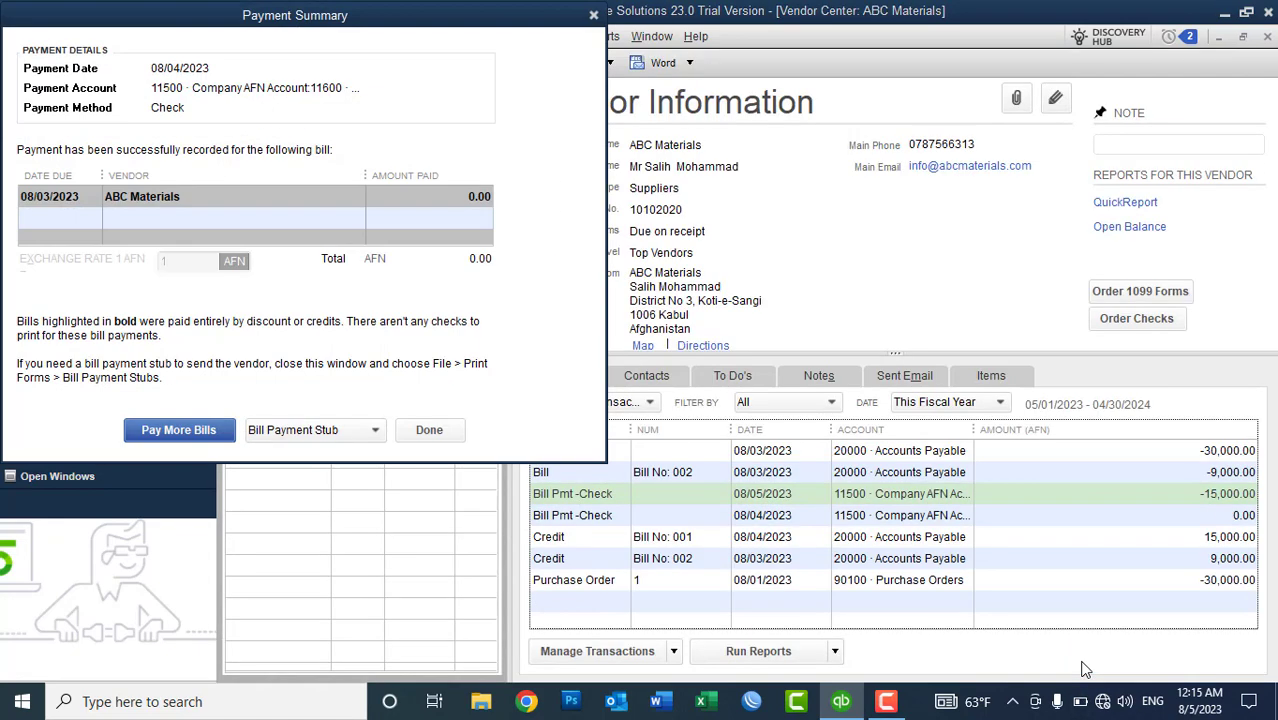
left_click(443, 432)
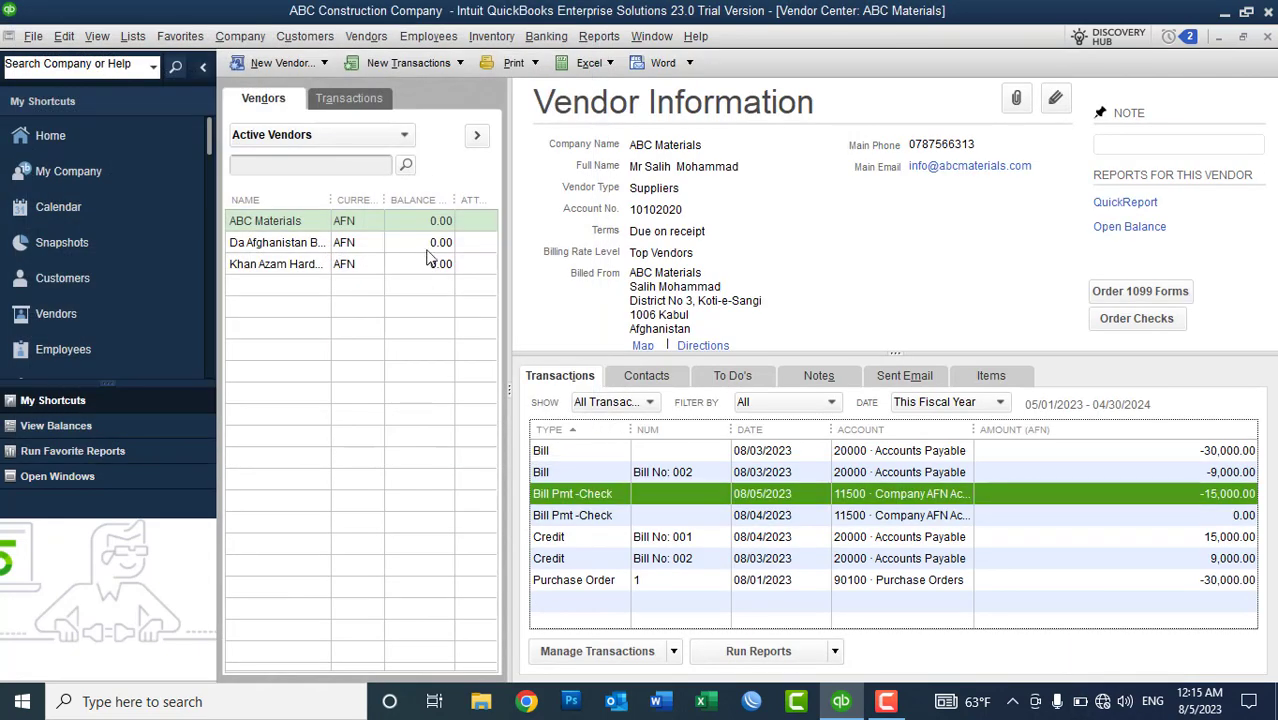
- Check ABC Materials' balance and the item quantities on hand in the Physical Inventory Worksheet, then close the worksheet
left_click(428, 224)
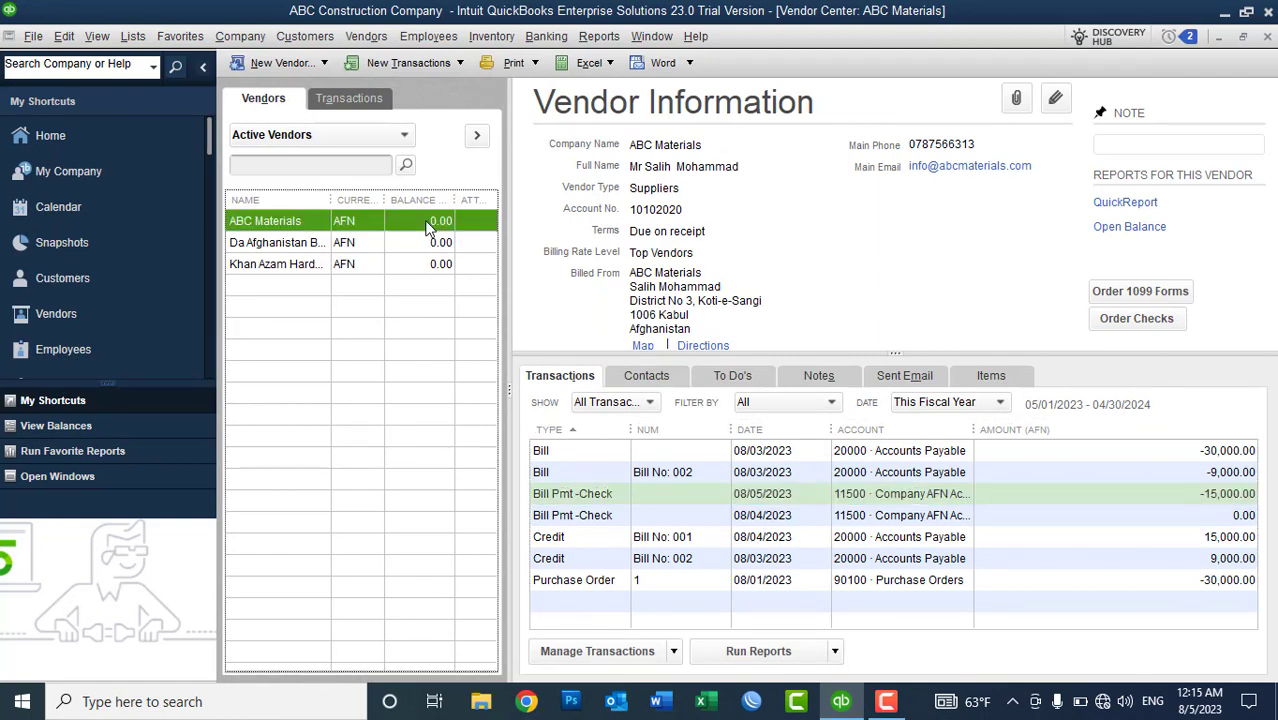
left_click(493, 37)
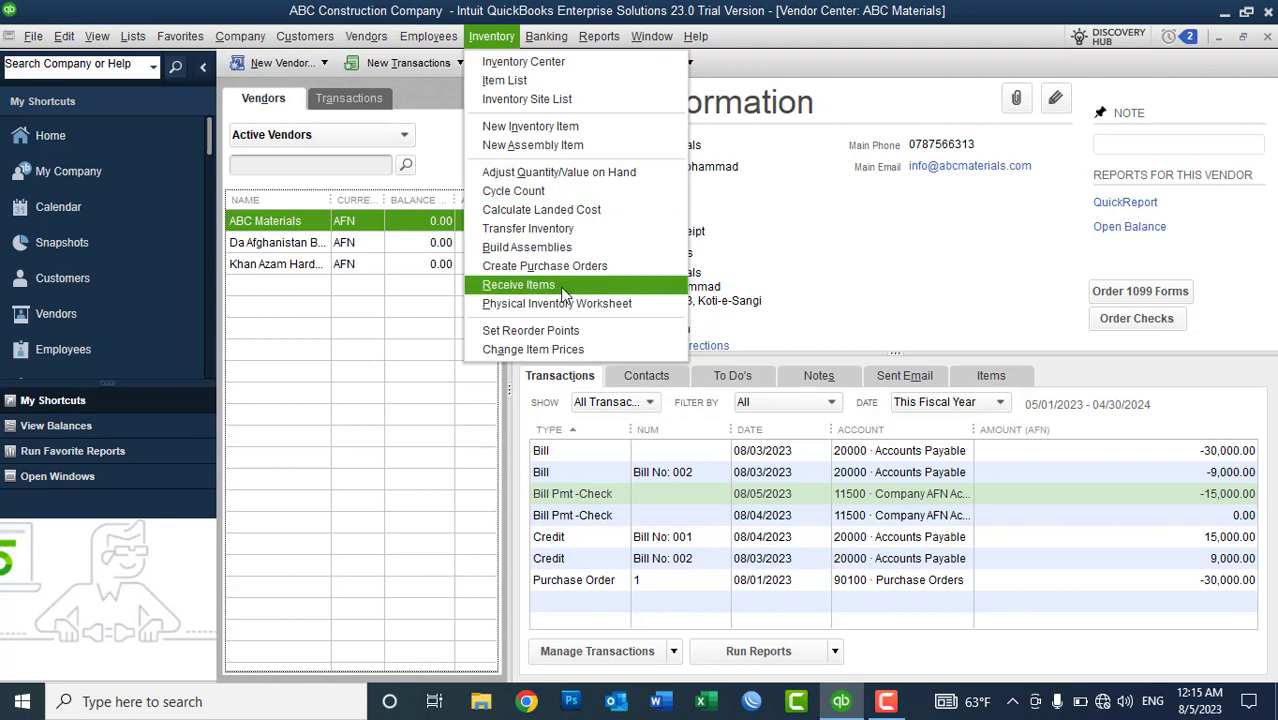
left_click(553, 305)
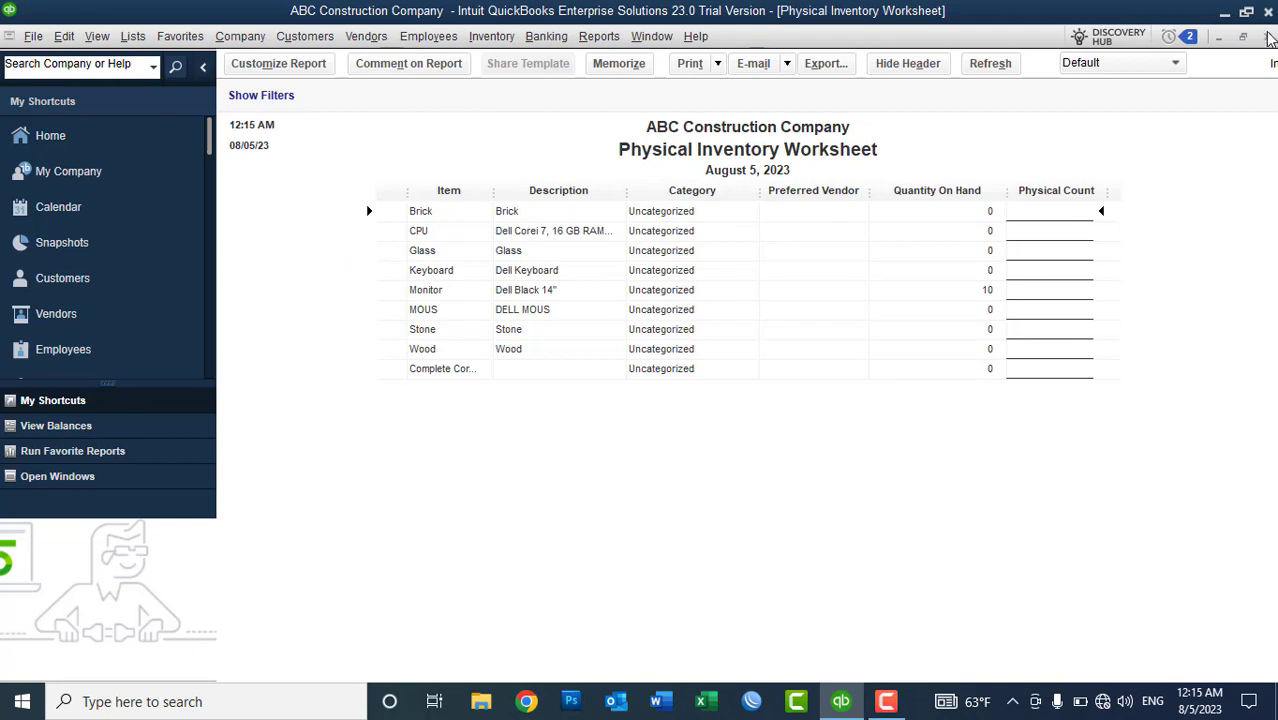
left_click(1267, 37)
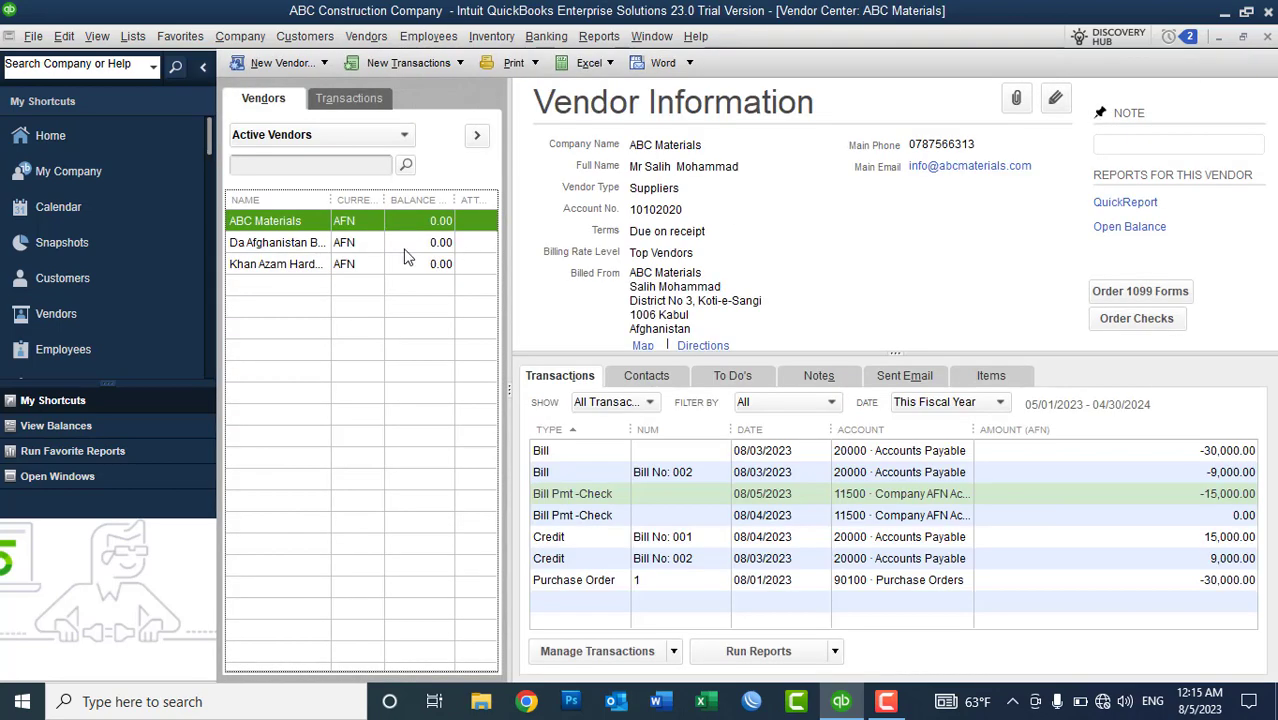
- Widen the vendor list's name column and start a bill with received items for Khan Azam Hardware Sales
left_click_drag(328, 198, 360, 198)
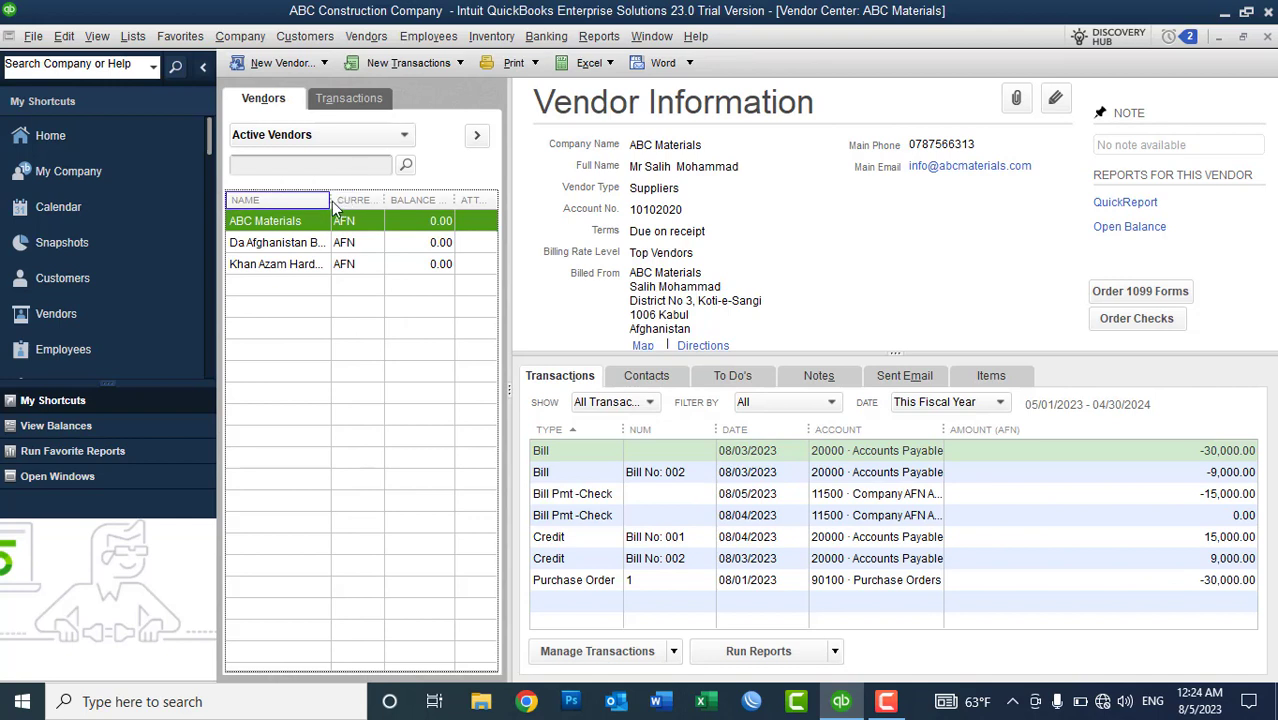
left_click_drag(362, 200, 368, 205)
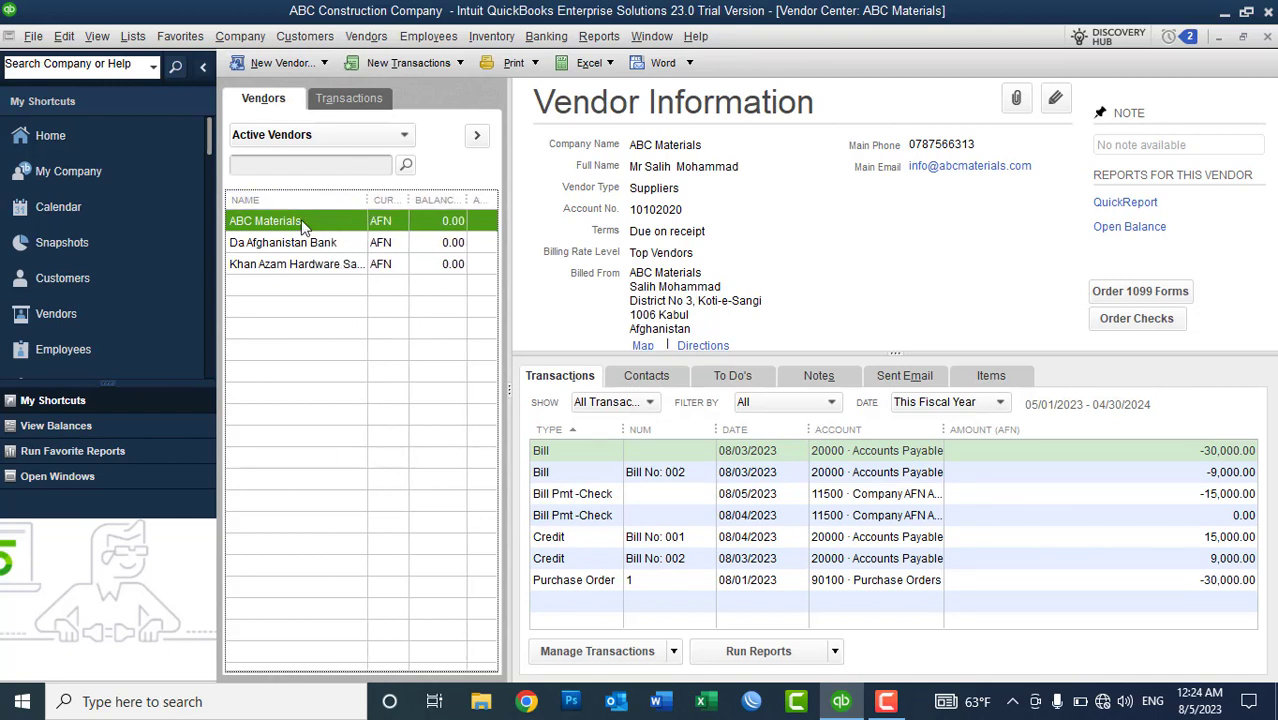
left_click(257, 266)
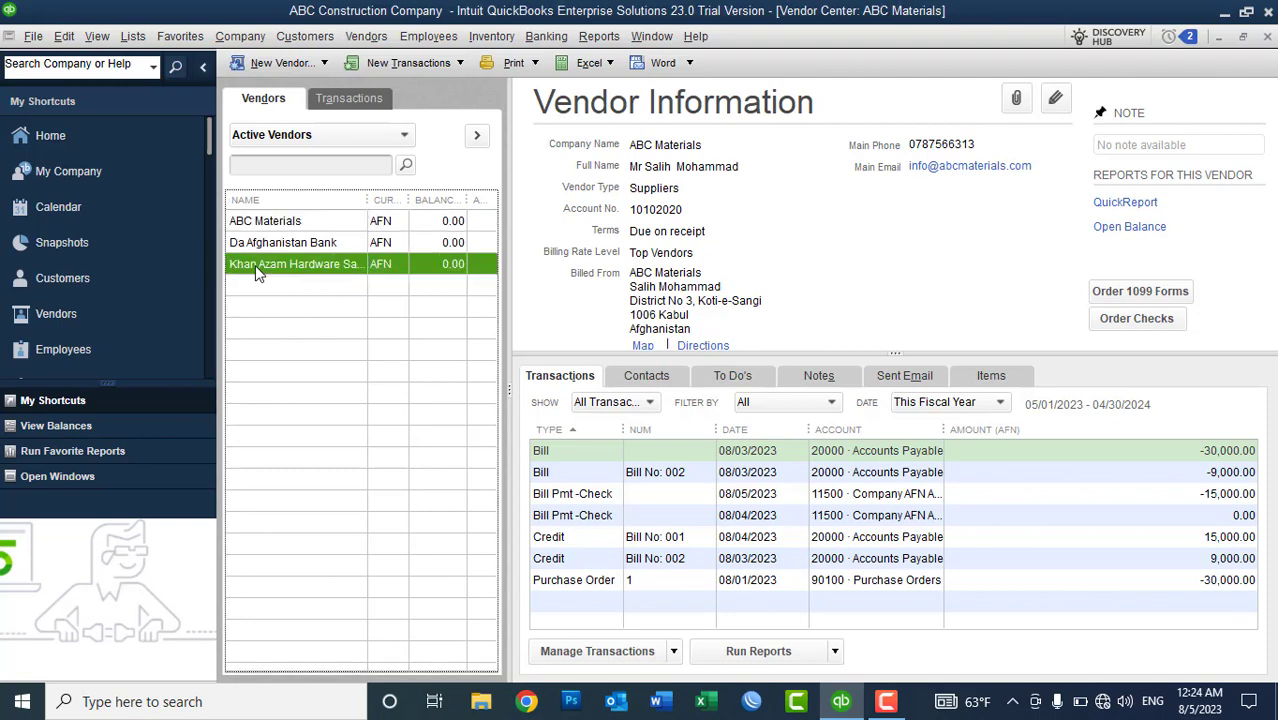
left_click(357, 38)
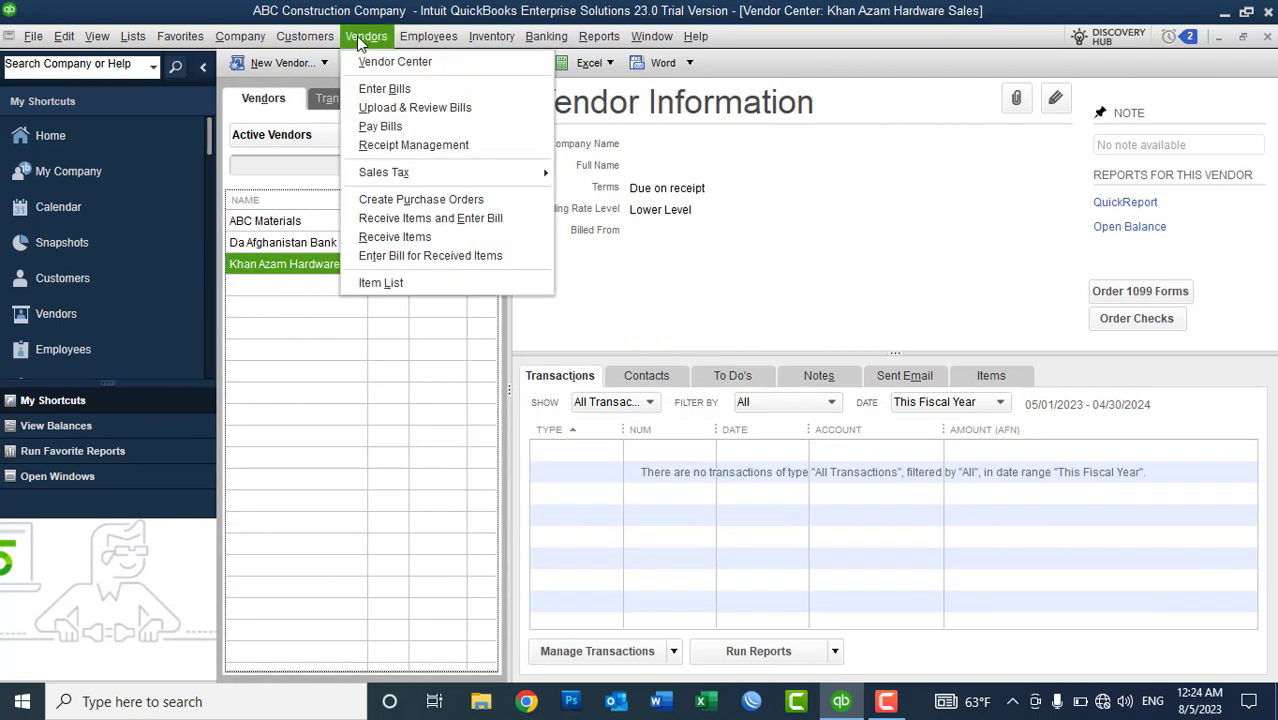
left_click(395, 220)
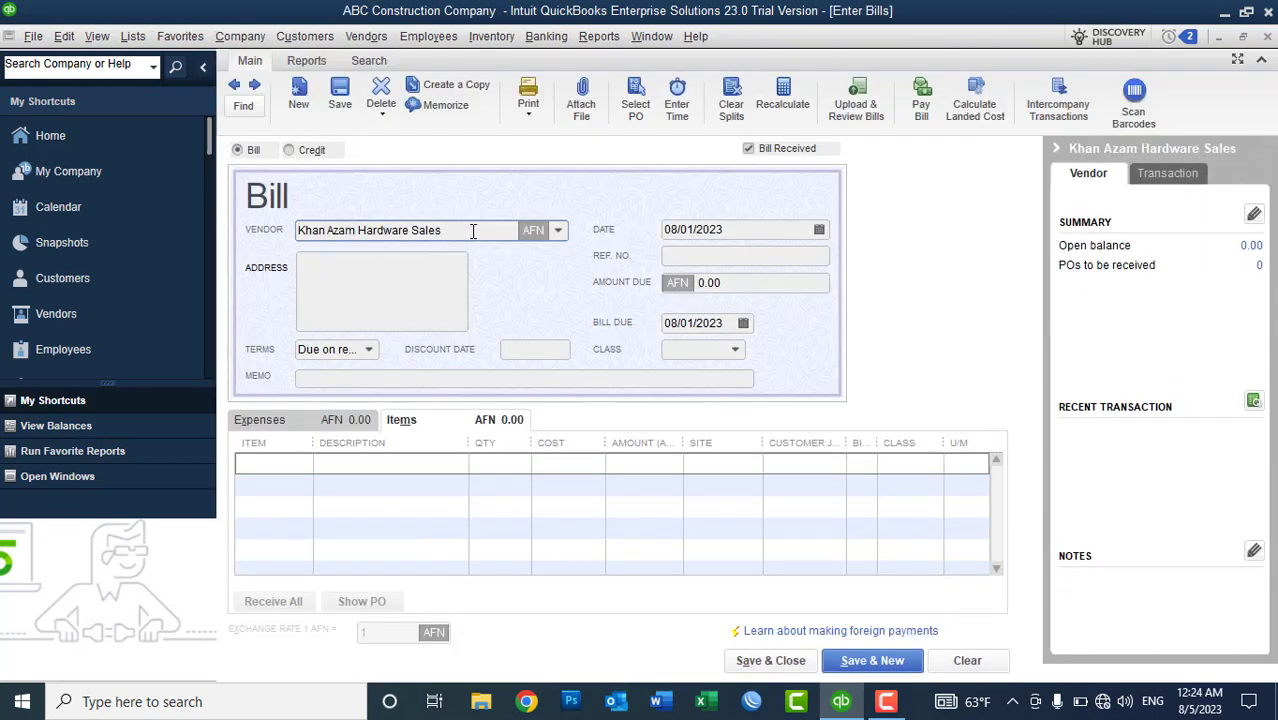
- Add a Keyboard line and a MOUS line to the bill's items
left_click(284, 465)
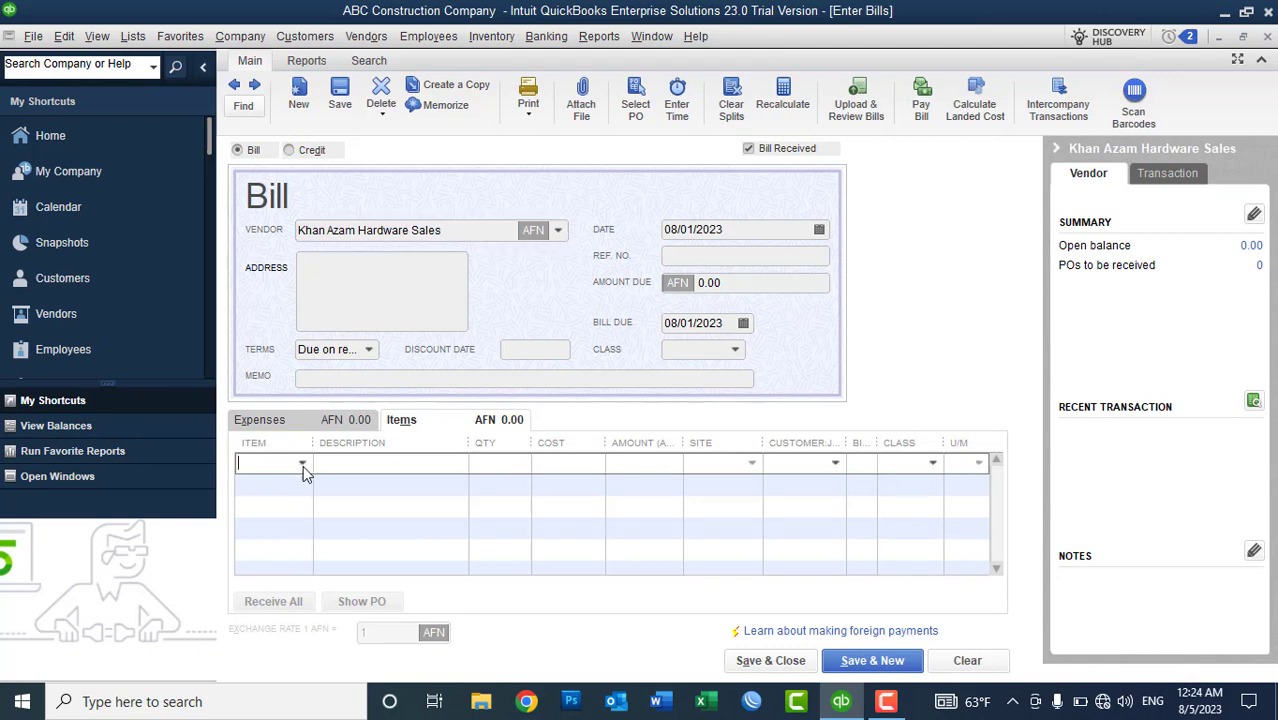
left_click(302, 465)
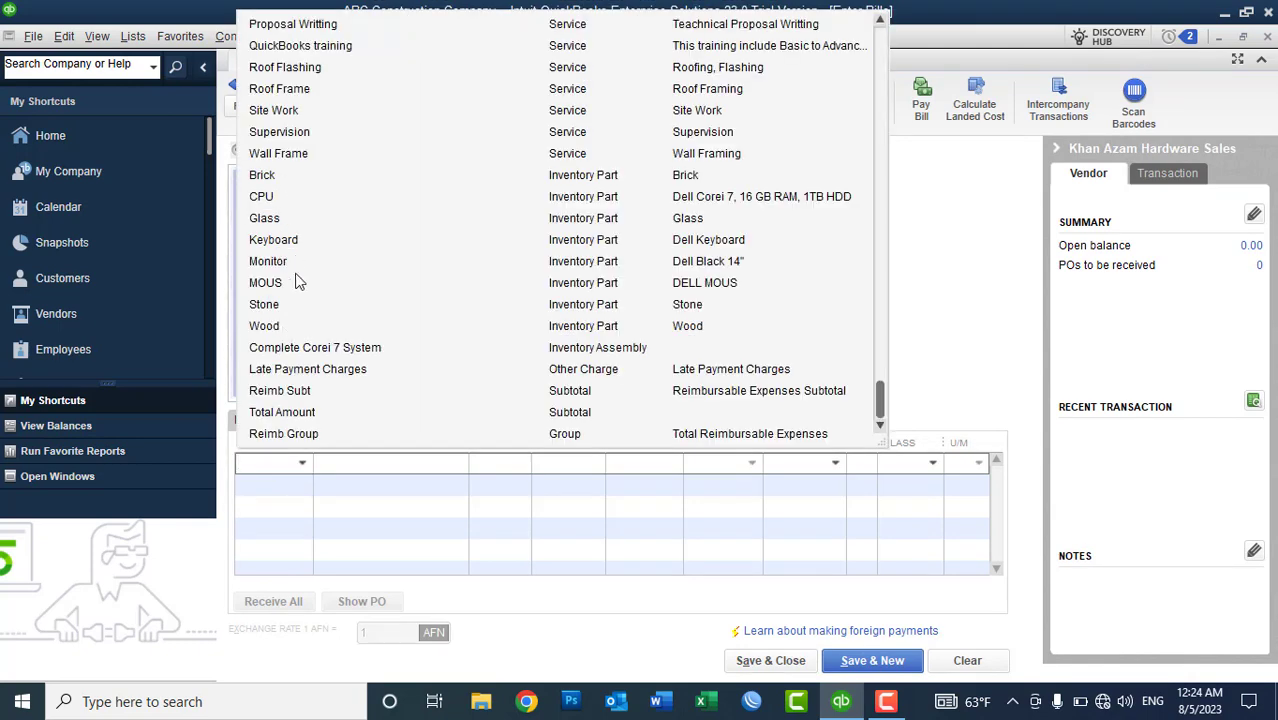
left_click(284, 240)
left_click(292, 479)
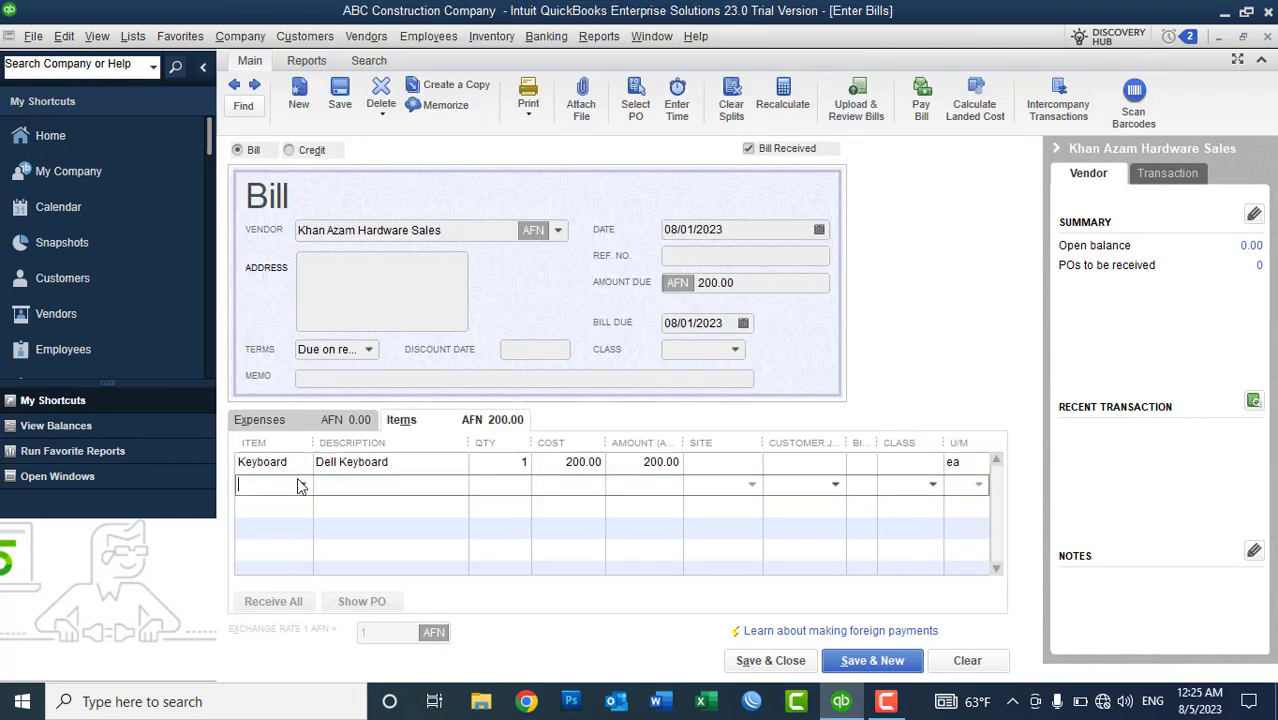
left_click(302, 486)
left_click(284, 304)
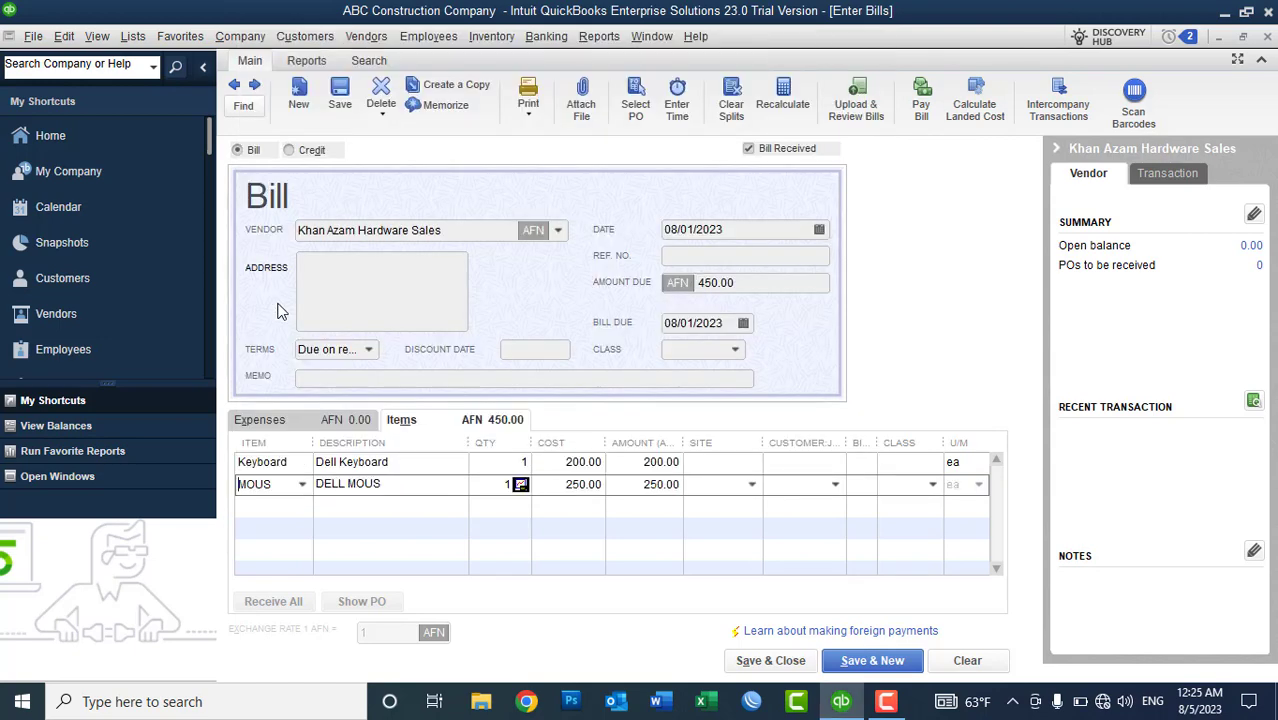
- Set the quantities of the Keyboard and MOUS lines on the bill to 30 each
left_click(505, 462)
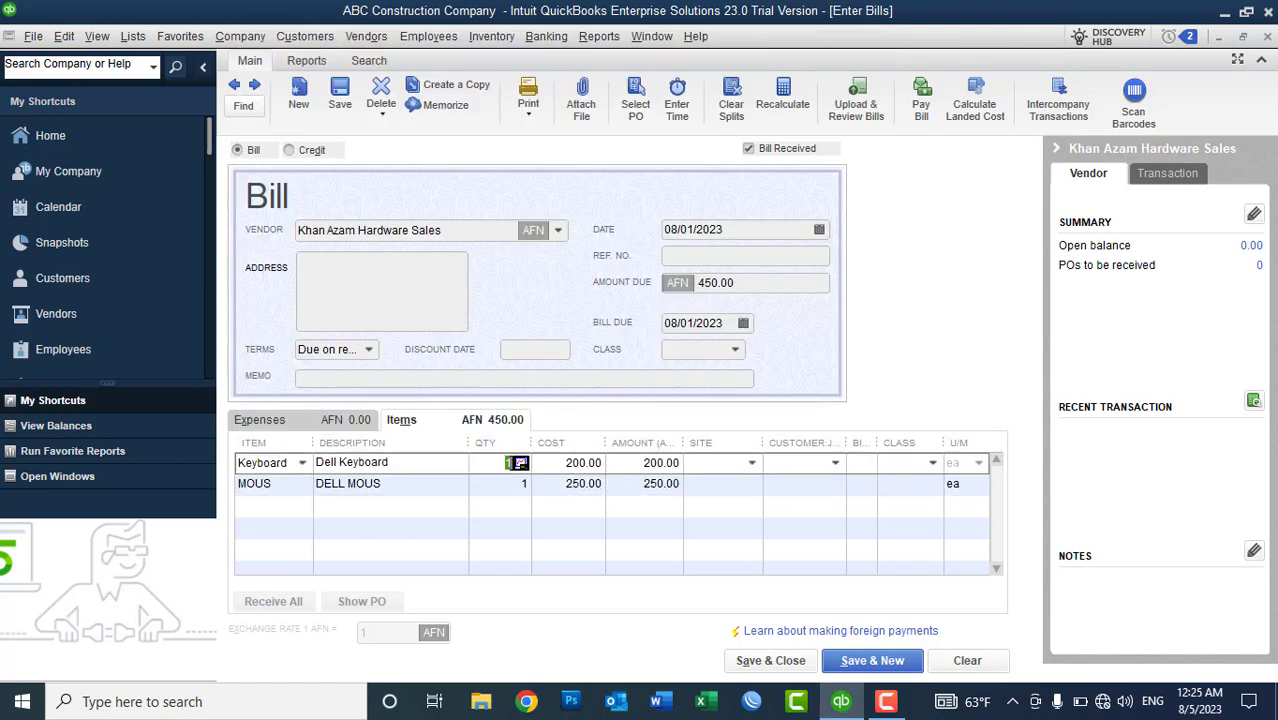
type("30")
key("Down")
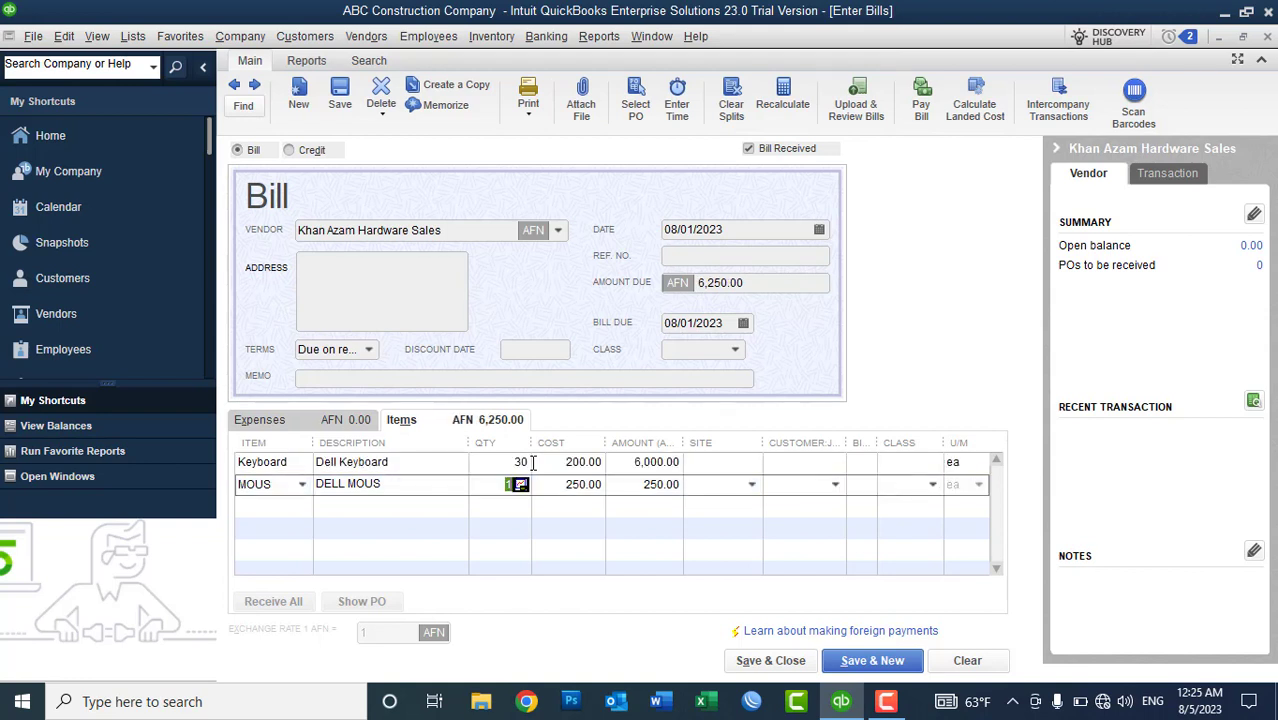
type("30")
key("Down")
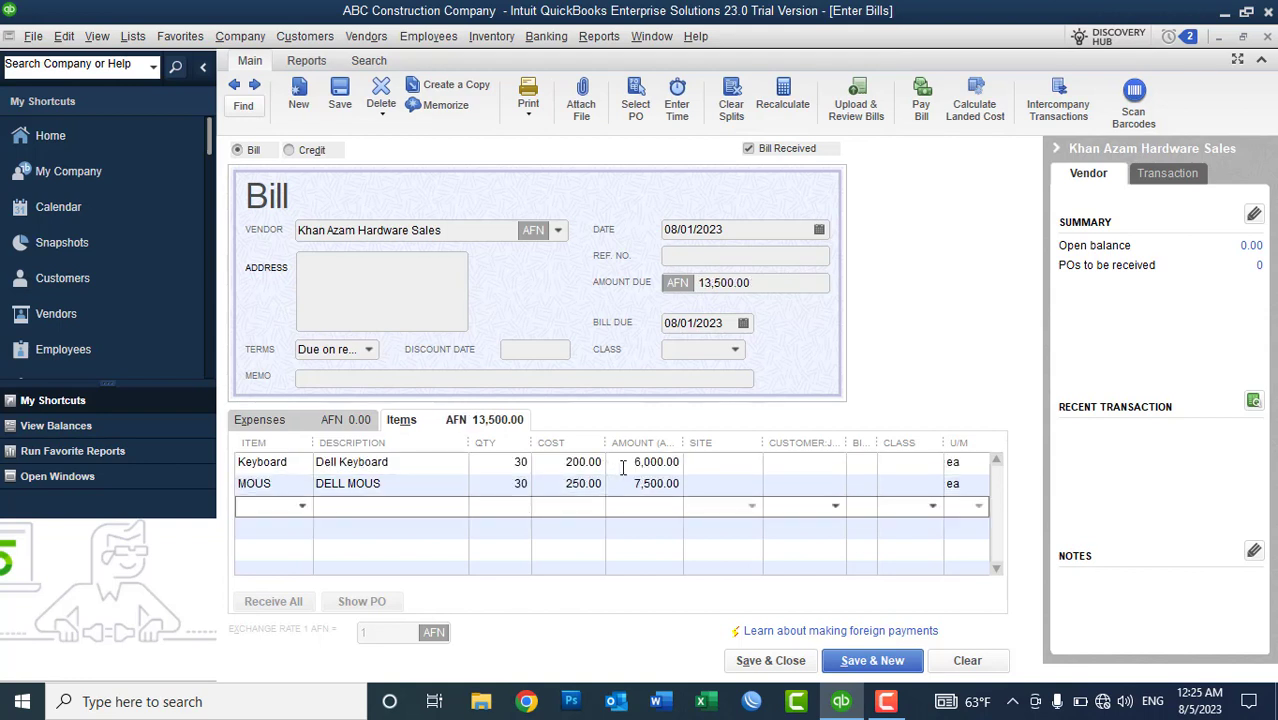
- Assign the Warehous site to the Keyboard and MOUS lines on the bill
left_click(728, 461)
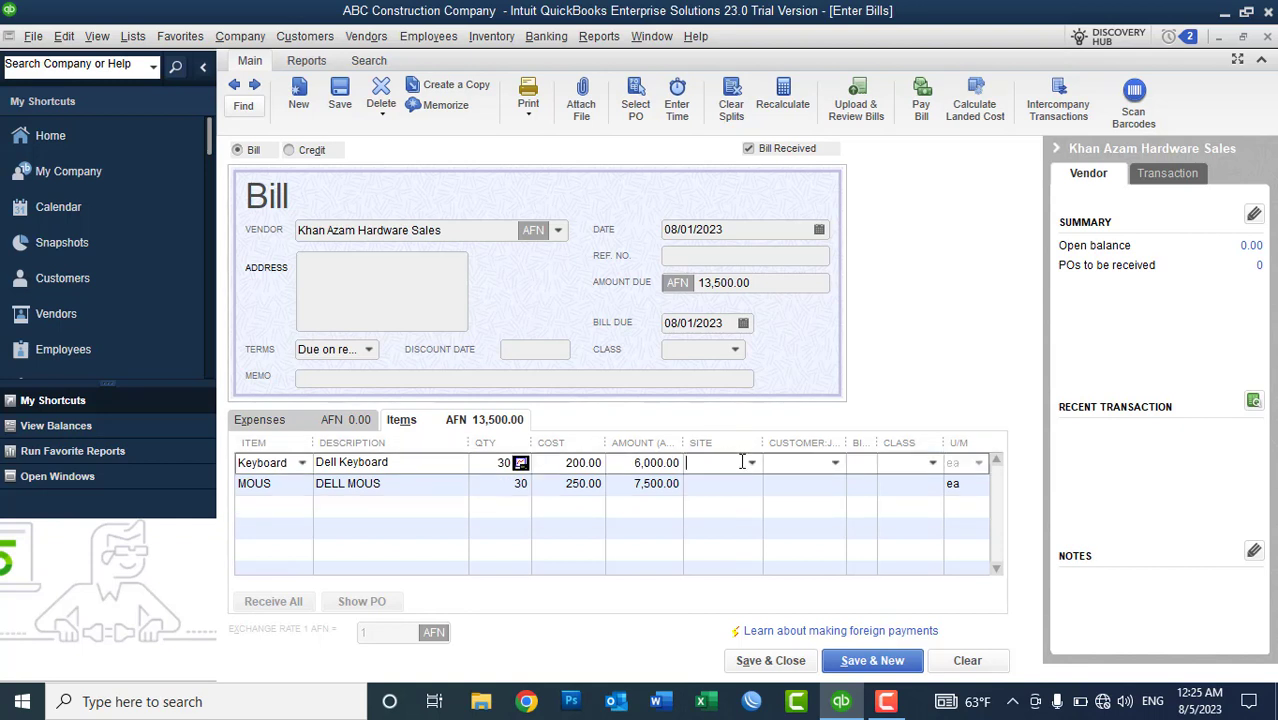
left_click(750, 463)
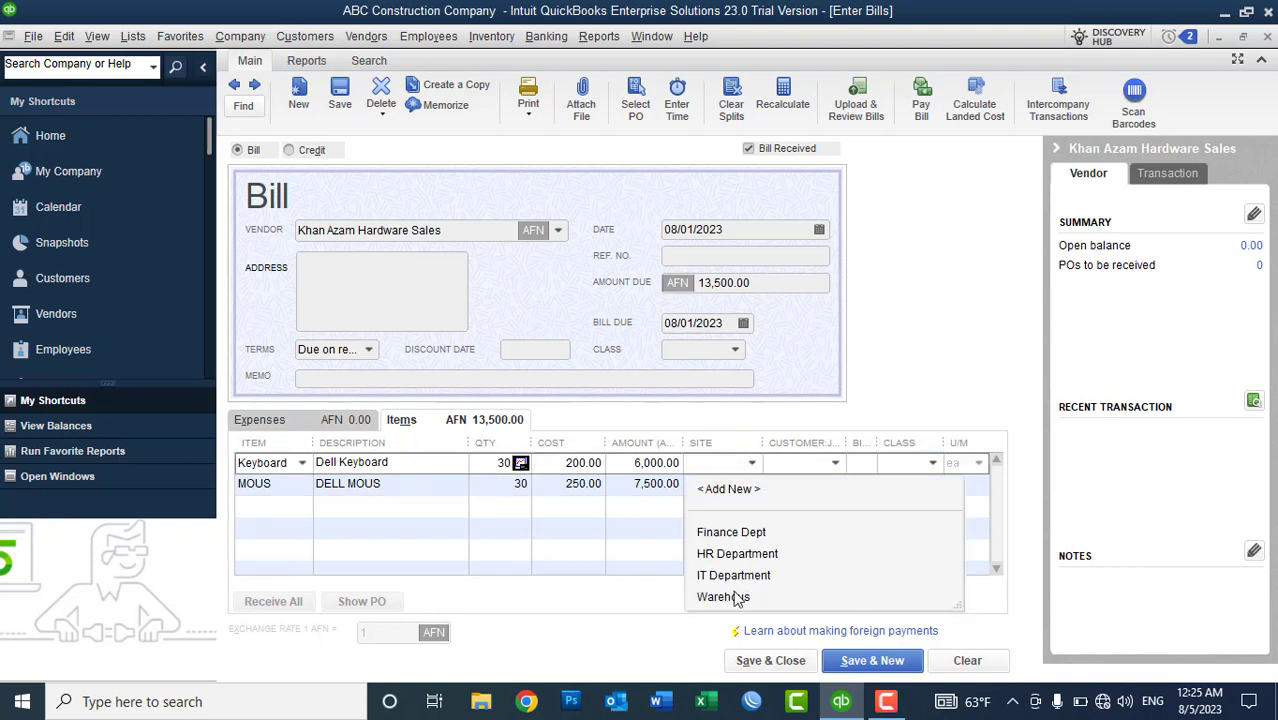
left_click(740, 594)
left_click(601, 229)
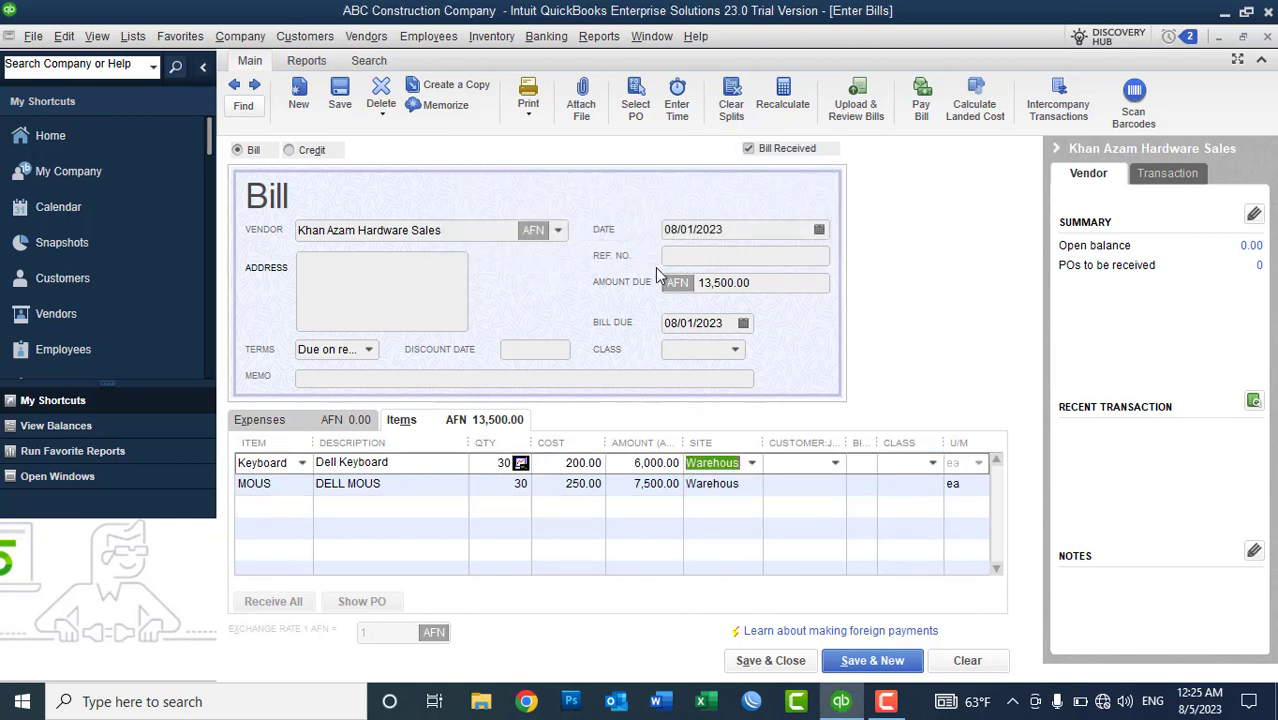
- Date the bill 08/01/2023 and enter Bill No:004 as its reference number
left_click(741, 226)
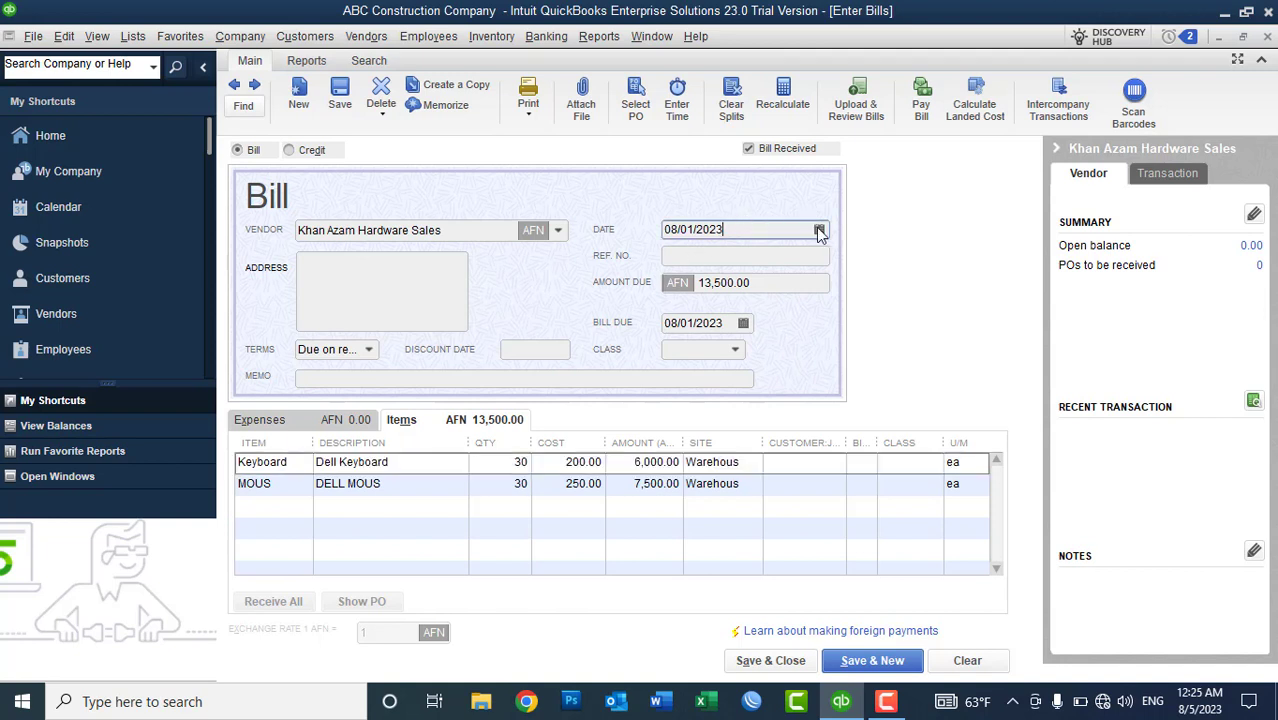
left_click(819, 230)
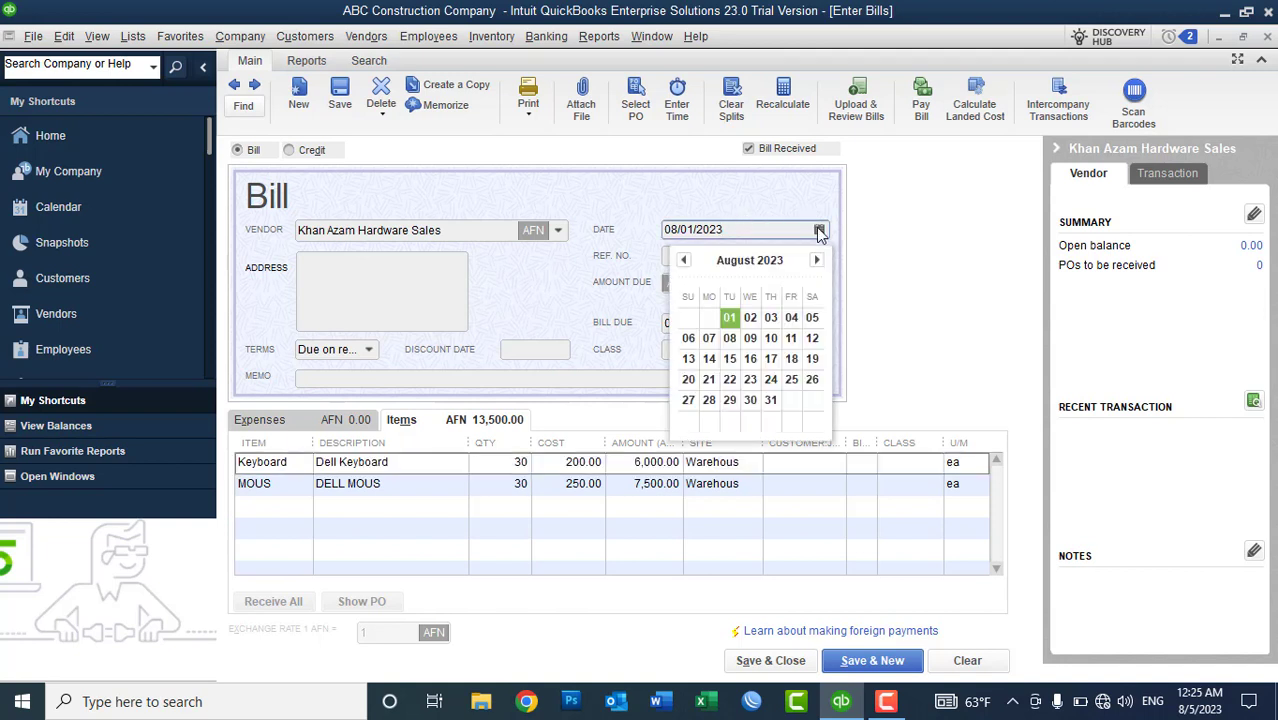
left_click(728, 317)
left_click(728, 257)
type("B")
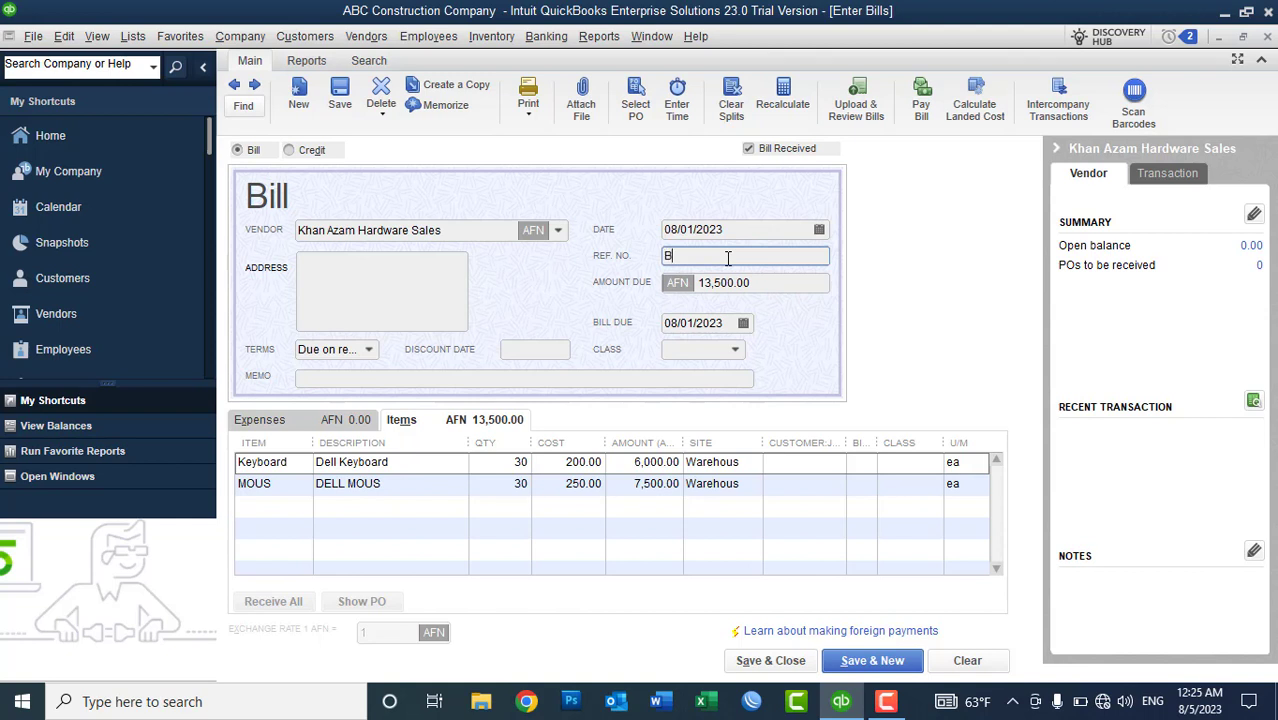
key("BackSpace")
type("Bill No:004")
- Keep the Due on receipt terms, then save and close the bill without assigning classes
left_click(369, 352)
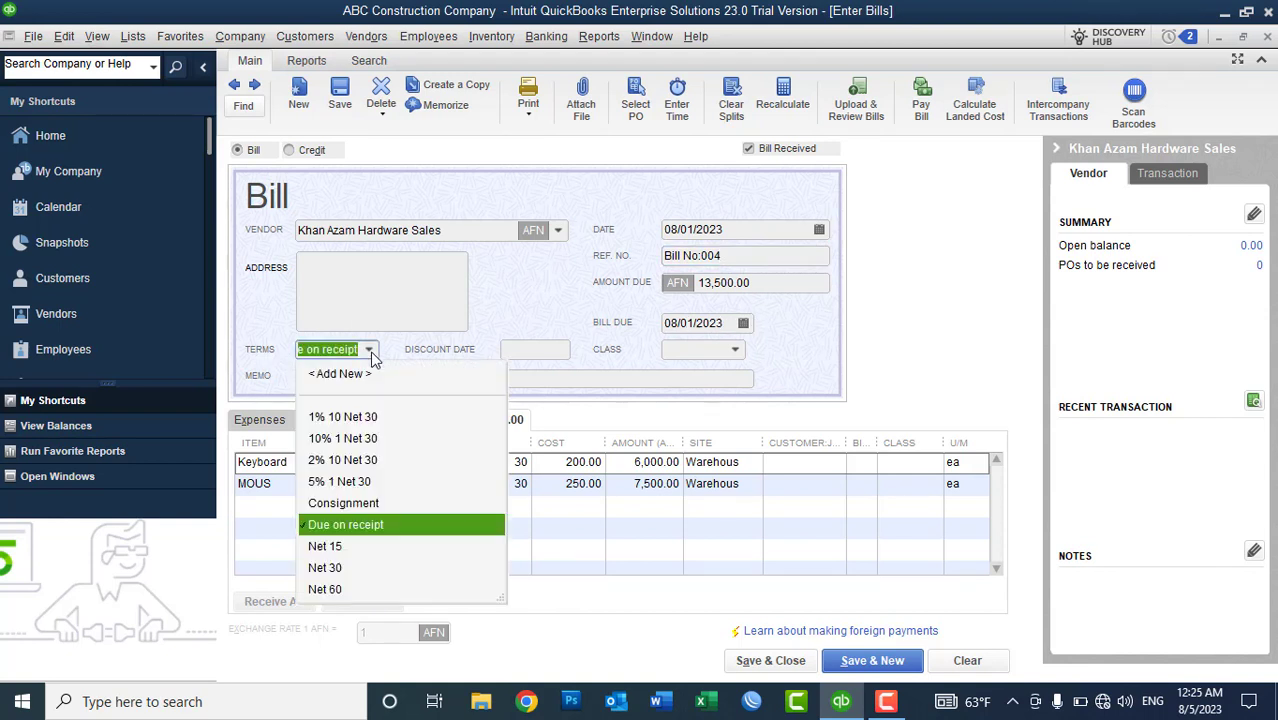
left_click(535, 287)
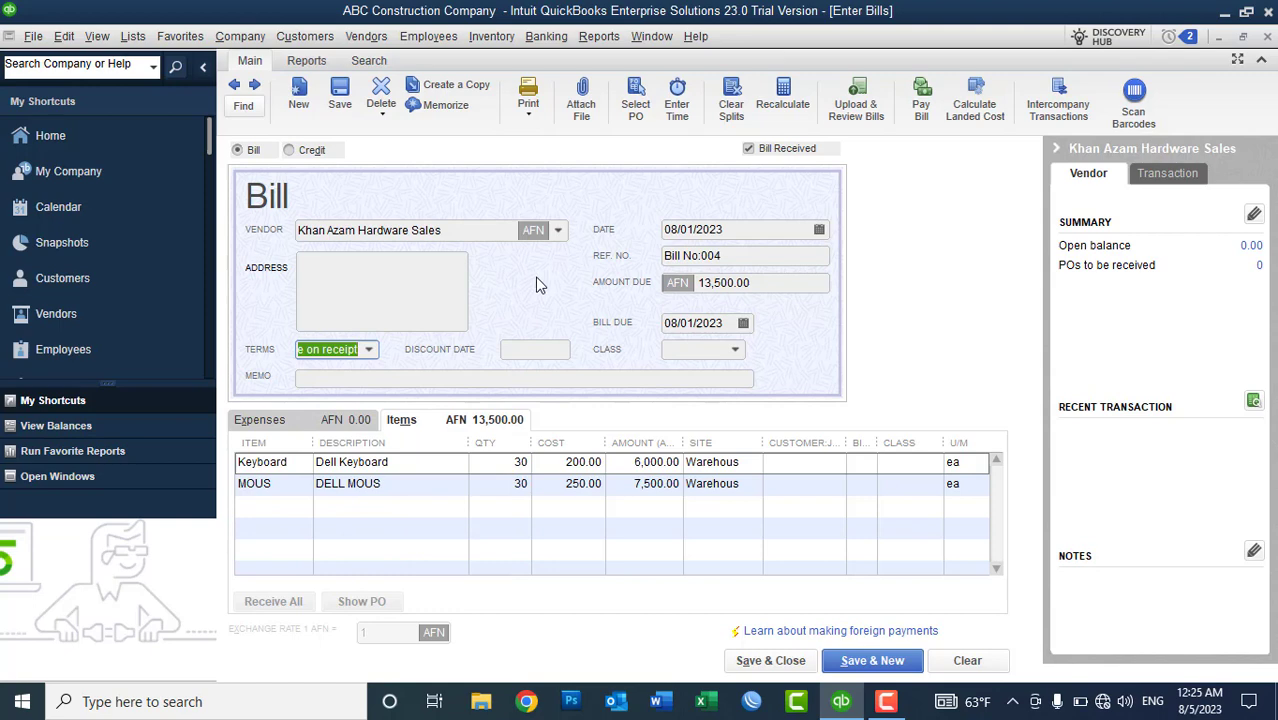
left_click(757, 663)
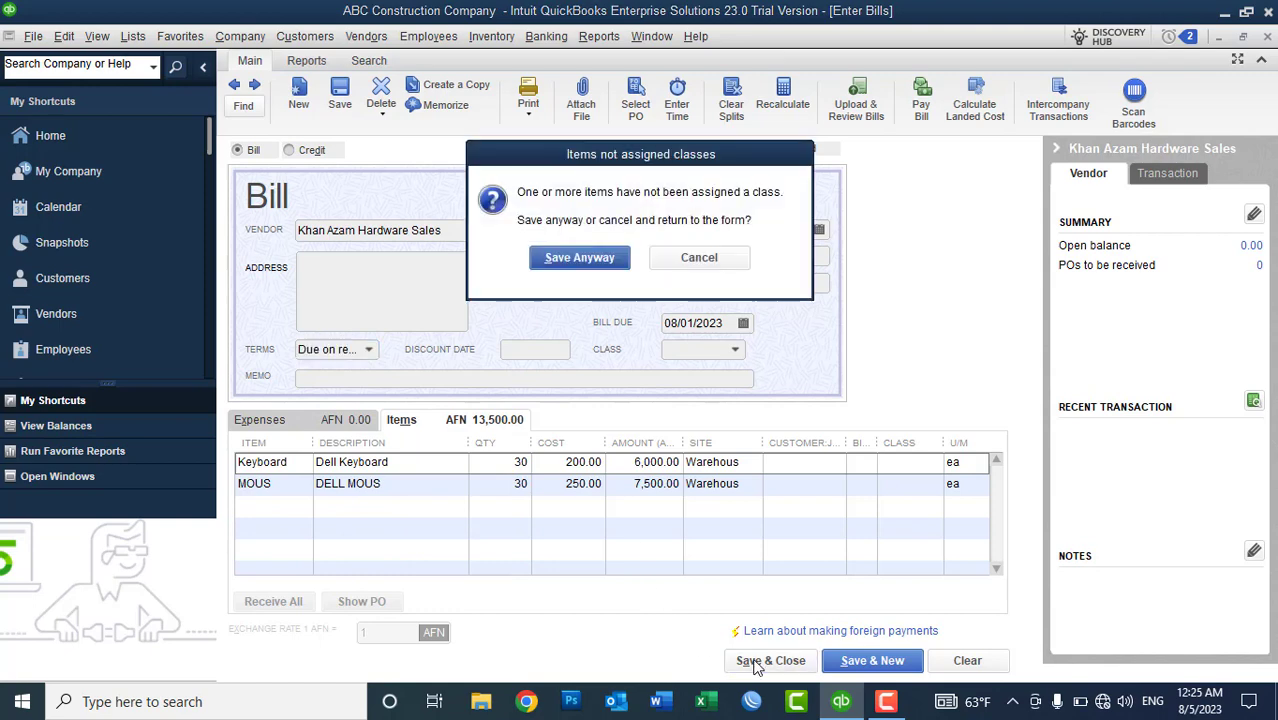
left_click(578, 258)
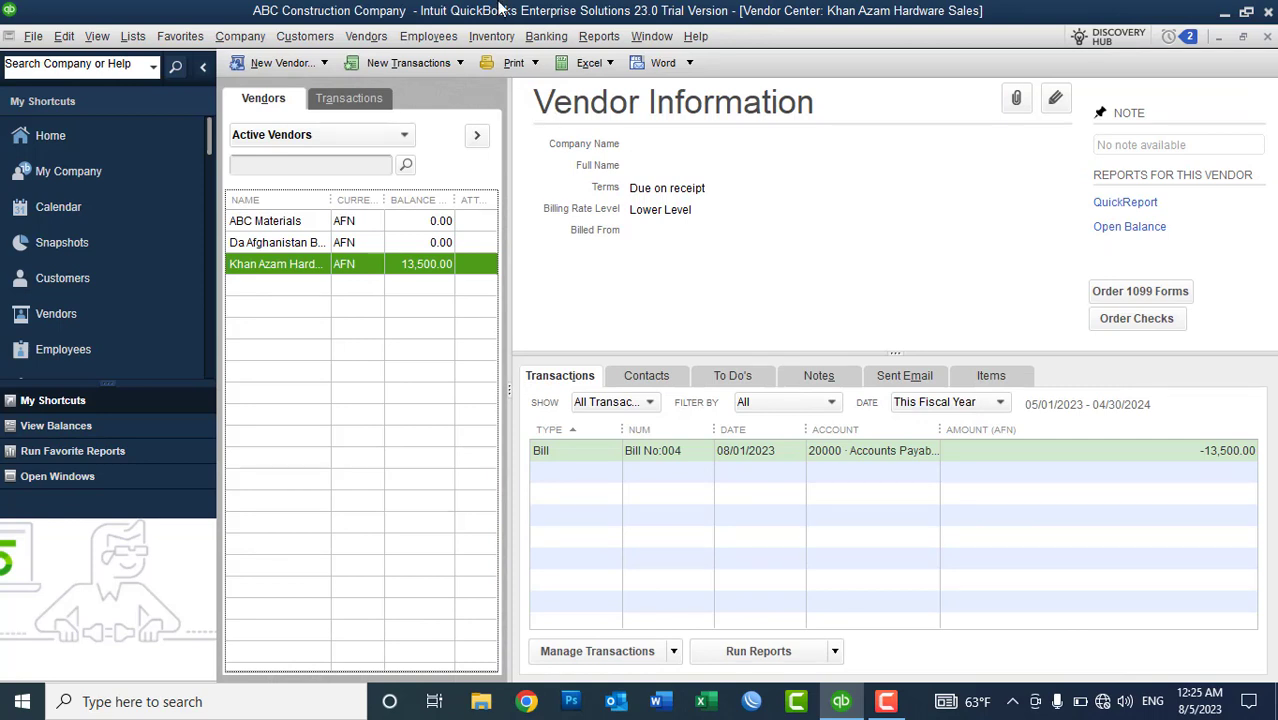
- Check the quantities on hand of the inventory items in the Physical Inventory Worksheet, then close the report
left_click(493, 37)
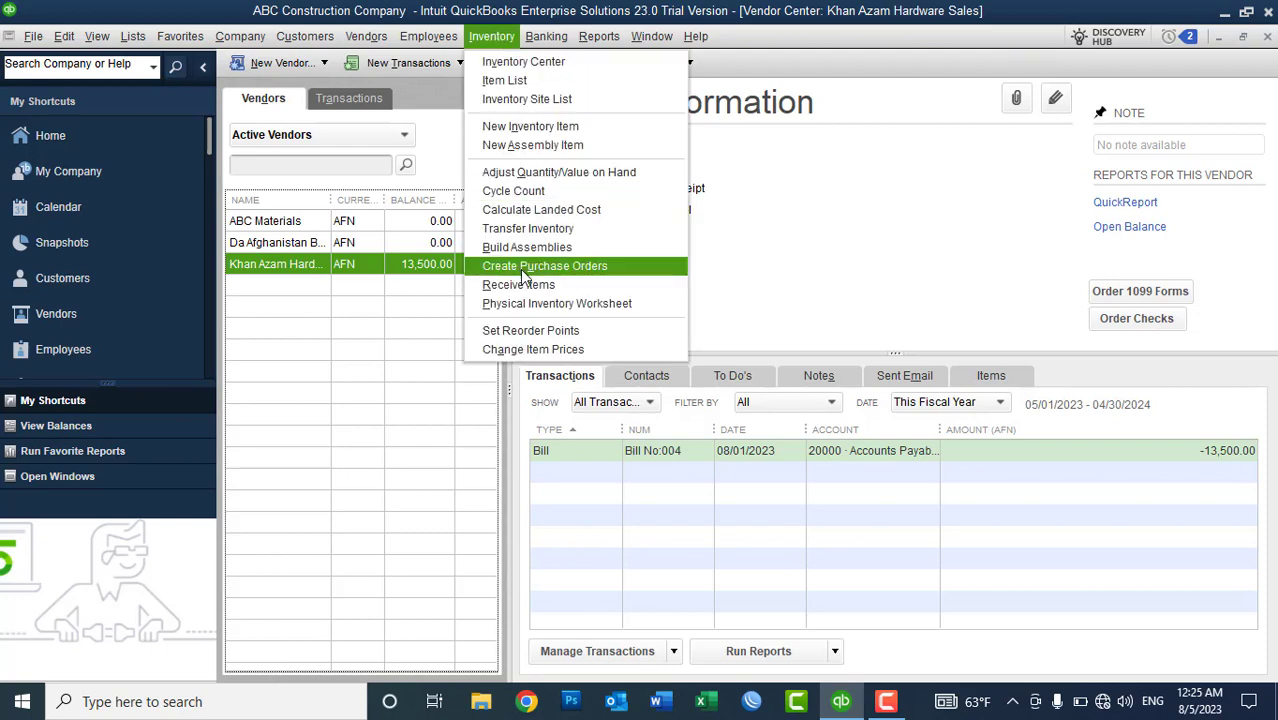
left_click(540, 304)
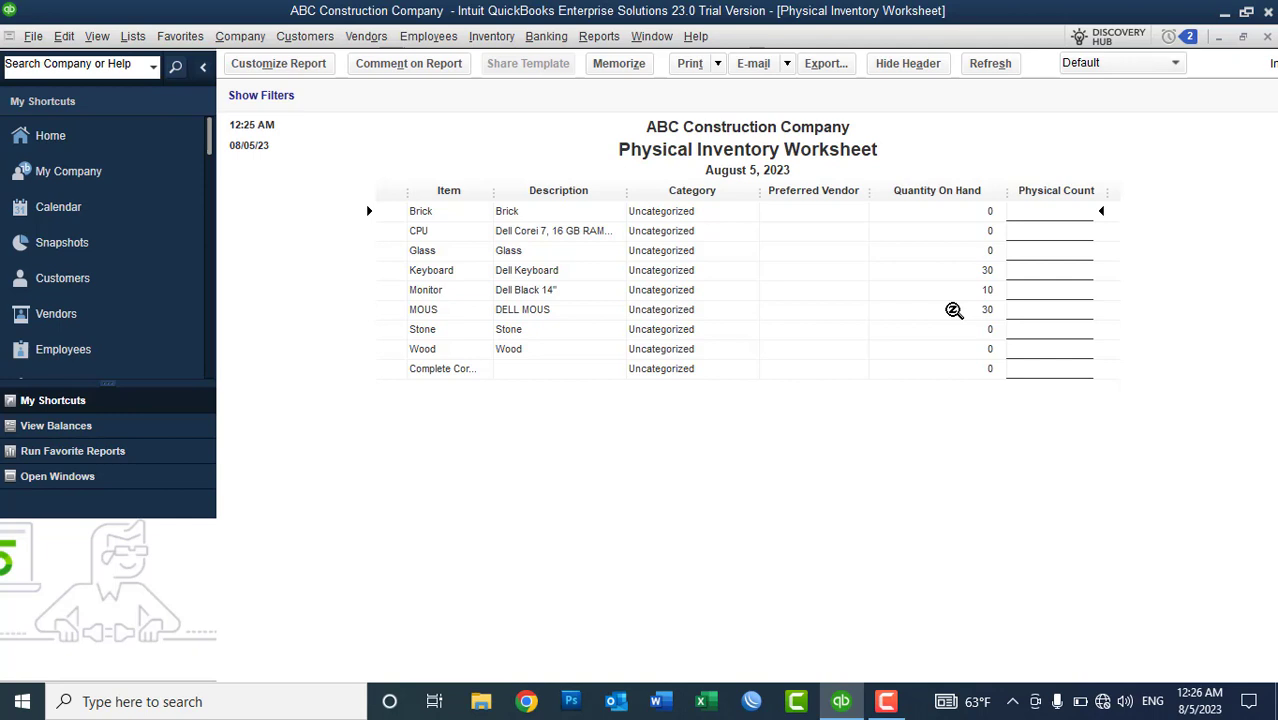
left_click(1267, 36)
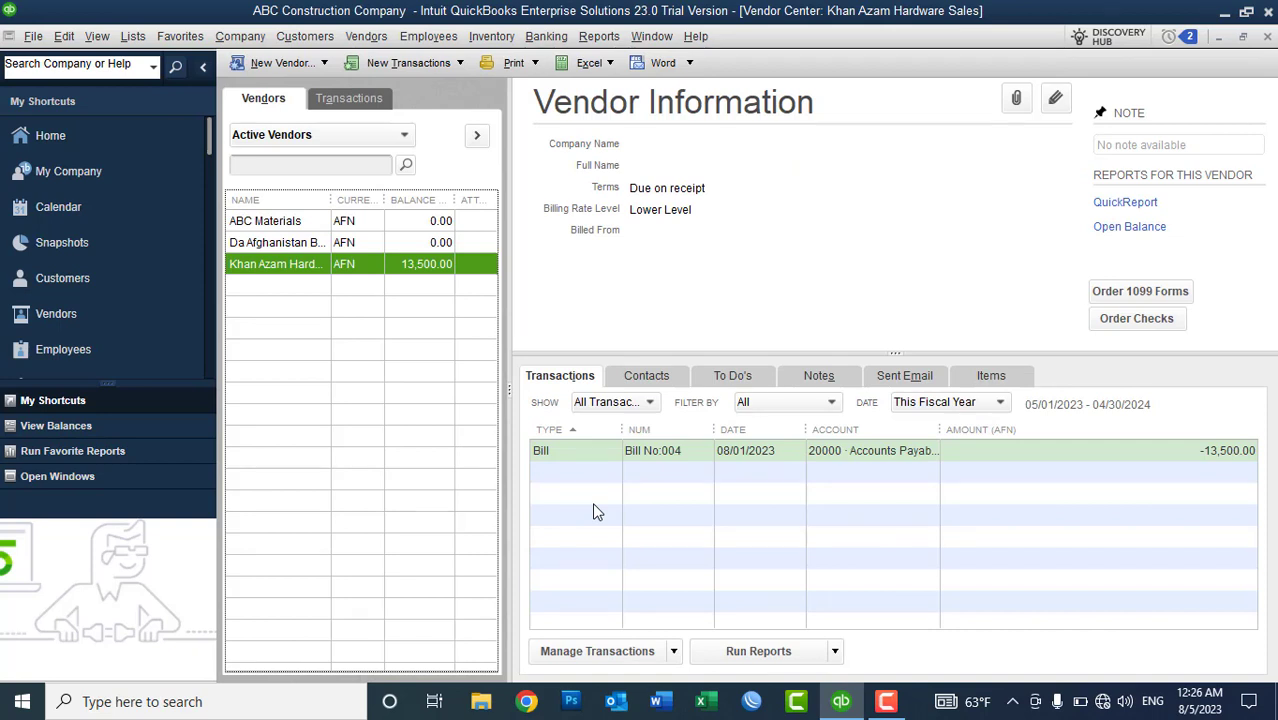
- Select Khan Azam Hardware Sales' Bill No:004 for payment, keeping 11600 · Aziz Bank AFN AC as the payment account
left_click(367, 37)
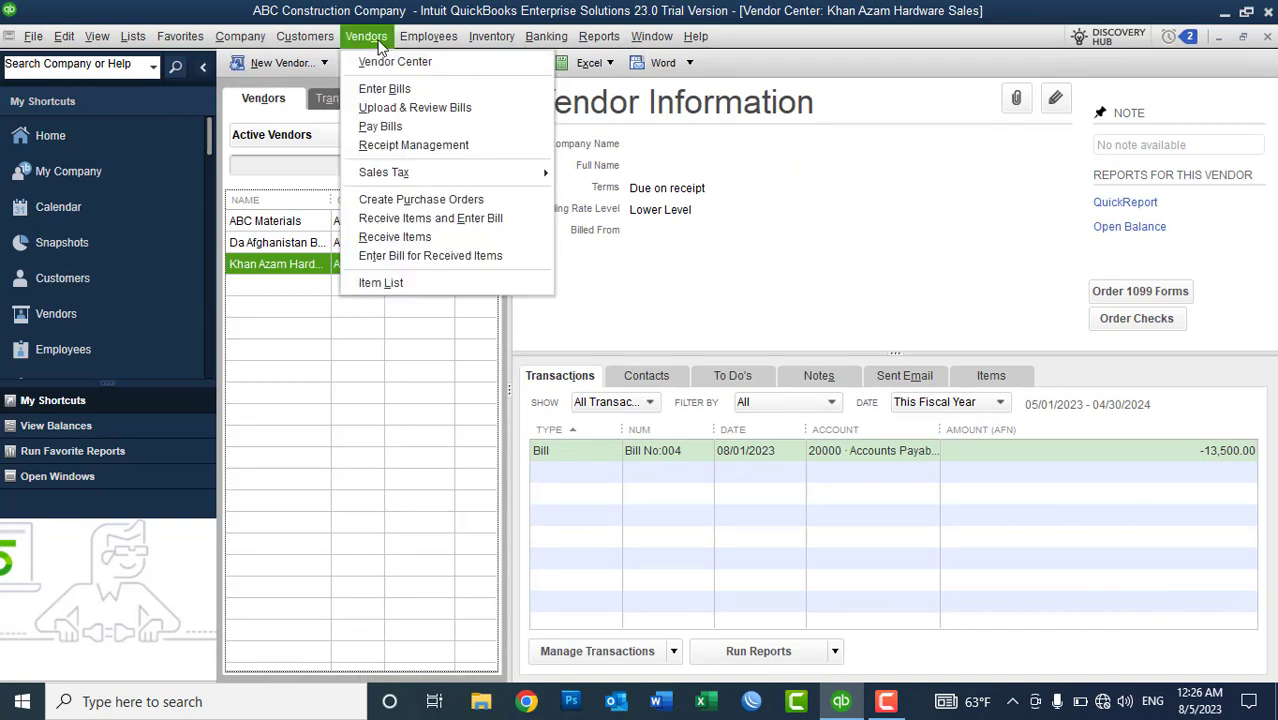
left_click(386, 126)
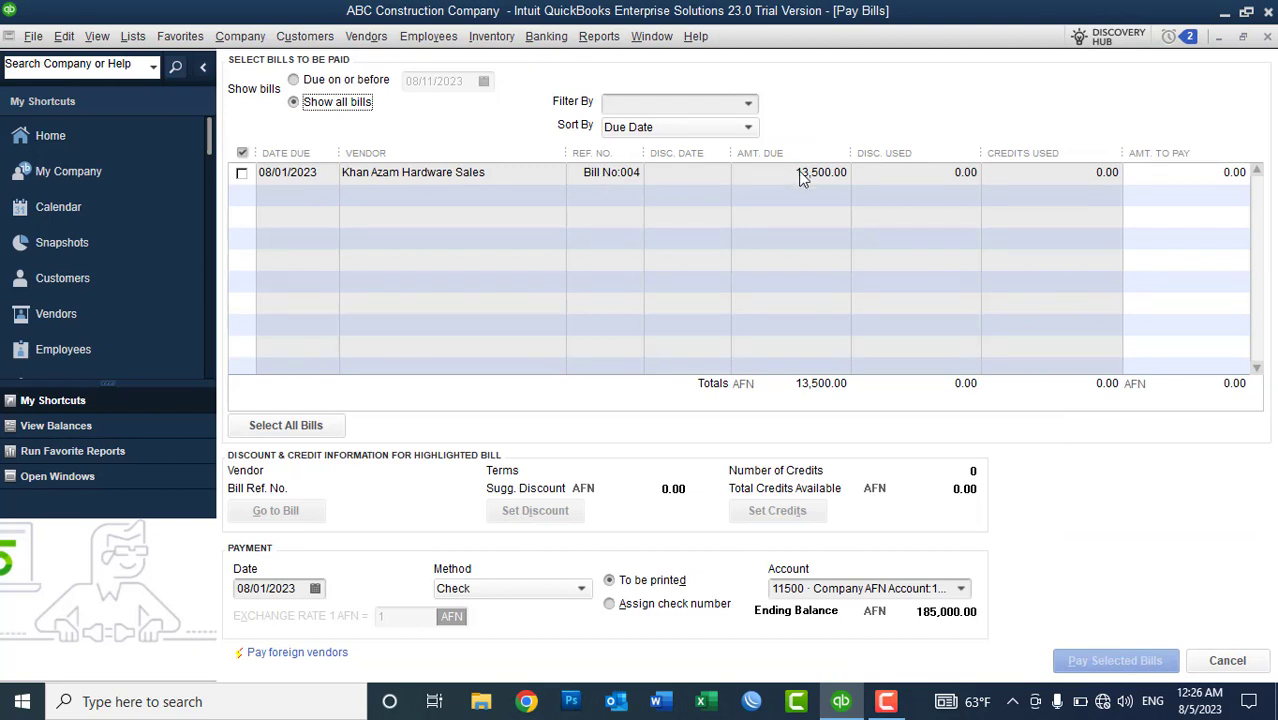
left_click(242, 173)
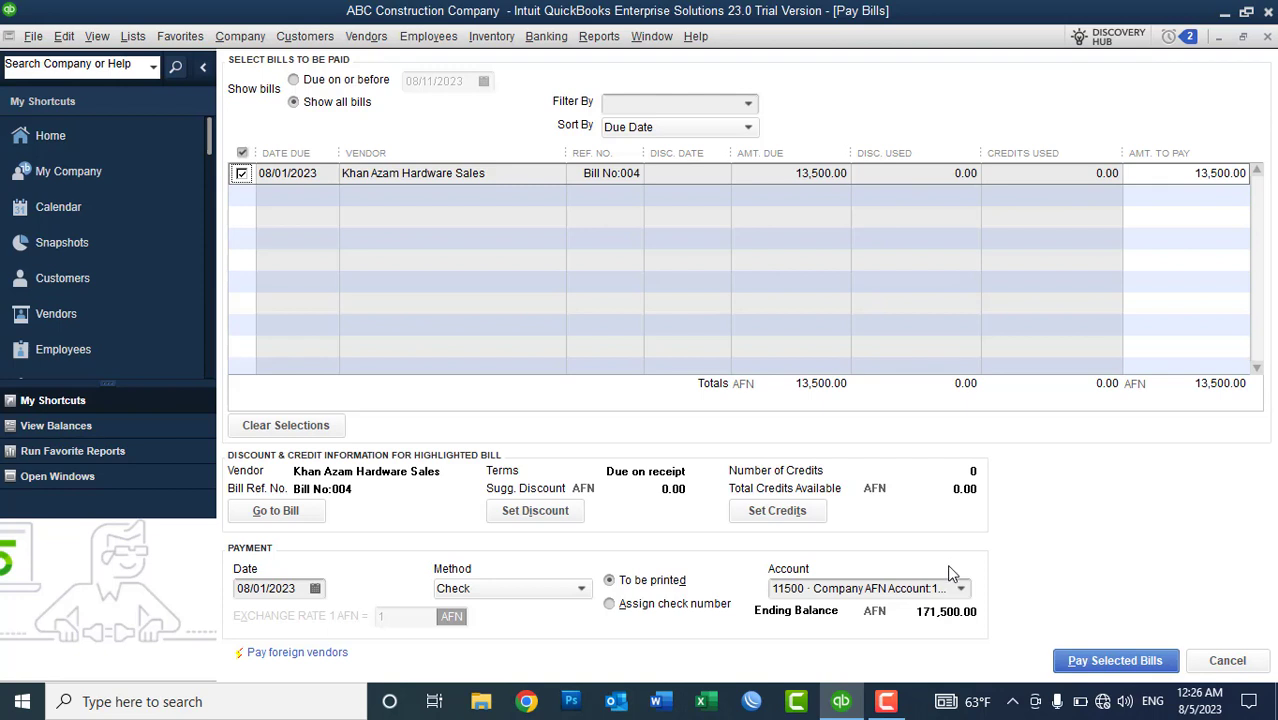
left_click(963, 592)
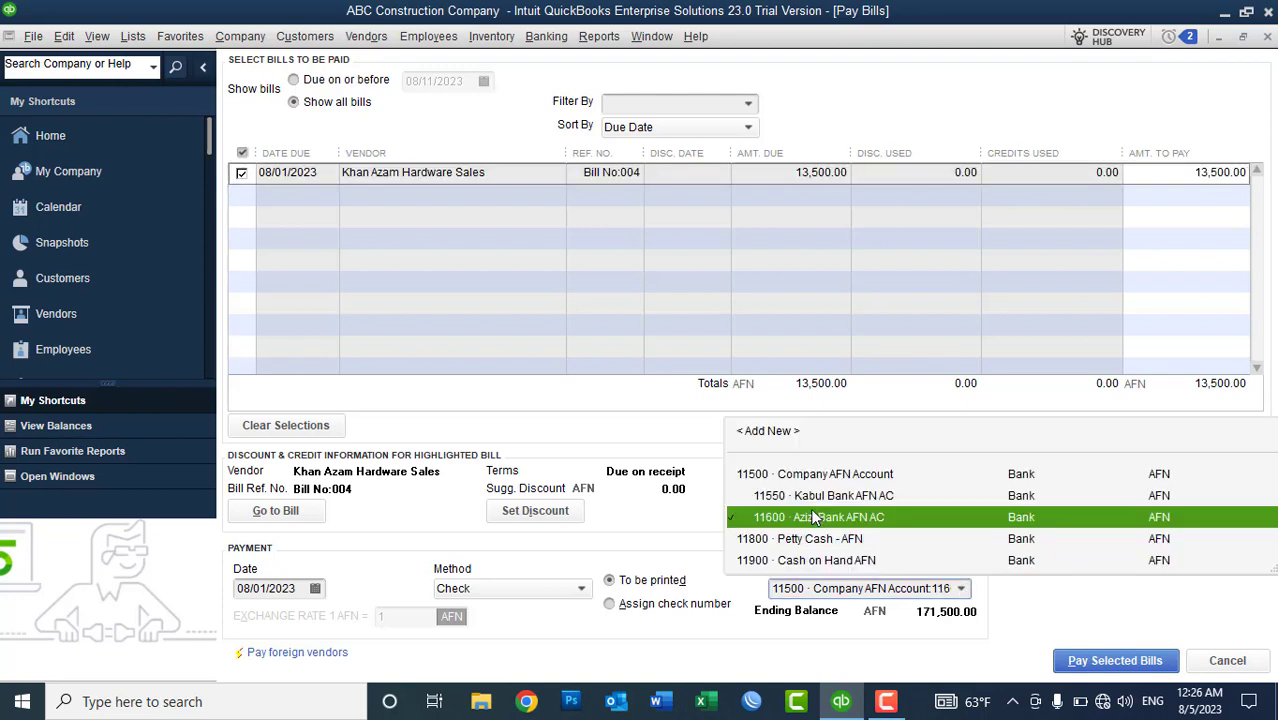
key("Escape")
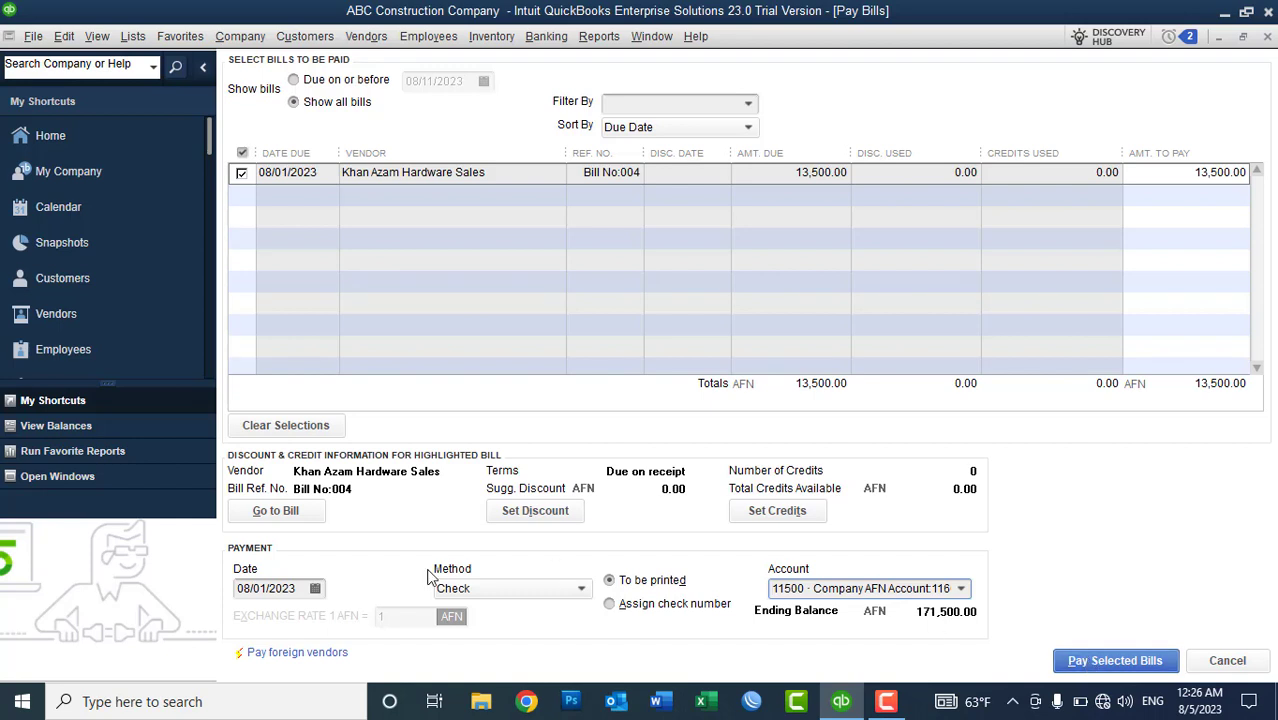
- Set the payment date of the selected bill to 08/02/2023
left_click(316, 589)
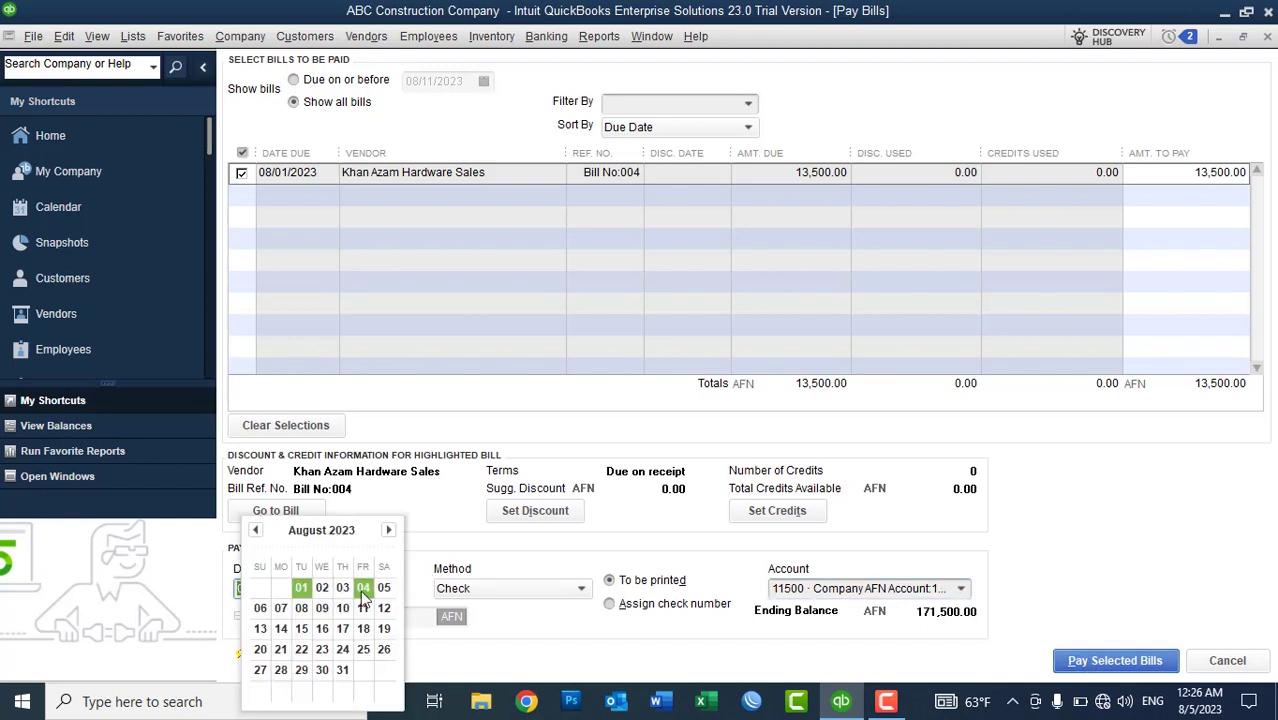
left_click(366, 590)
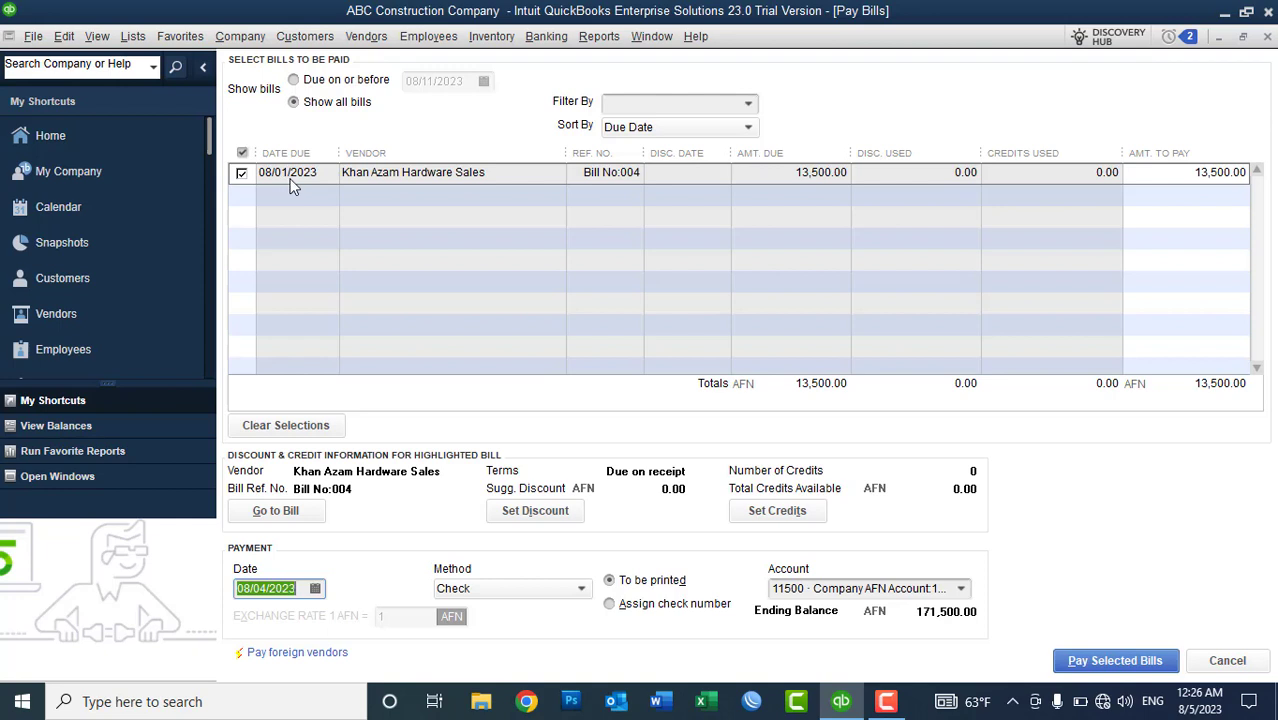
left_click(304, 589)
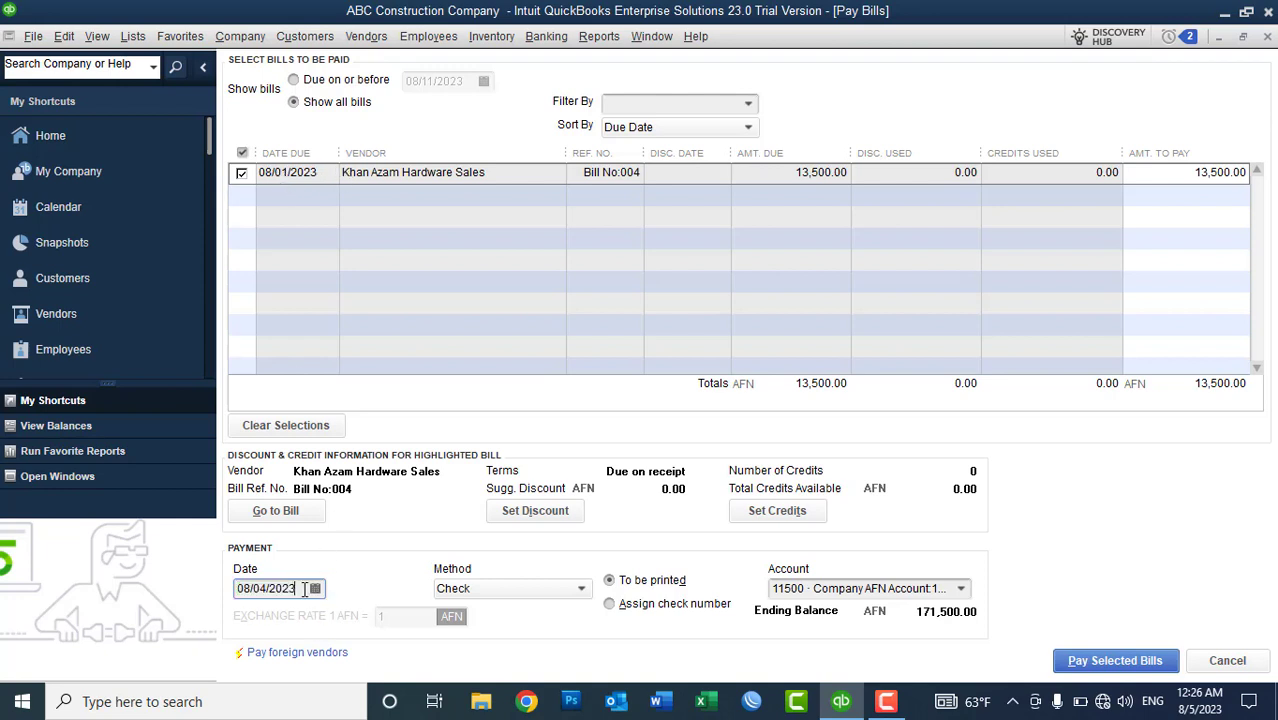
left_click(315, 588)
left_click(330, 570)
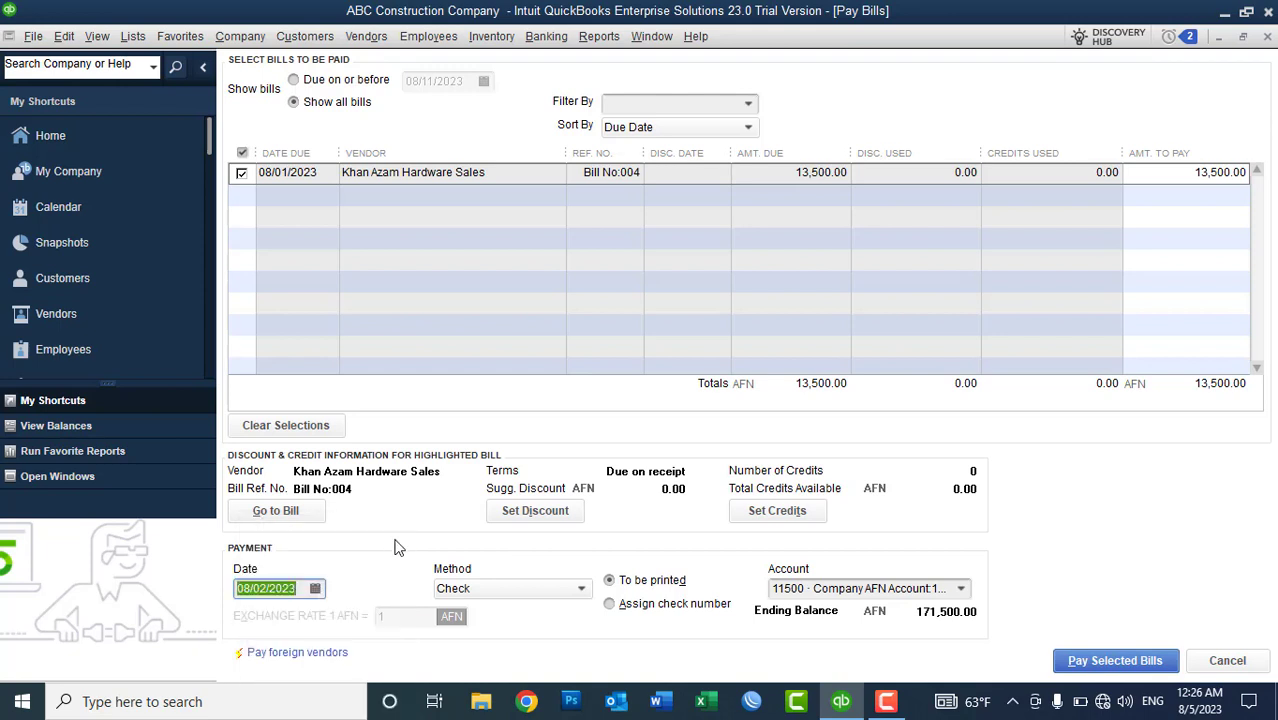
- Pay the selected bill and widen the vendor list's Name column to fit the full vendor names
left_click(1068, 658)
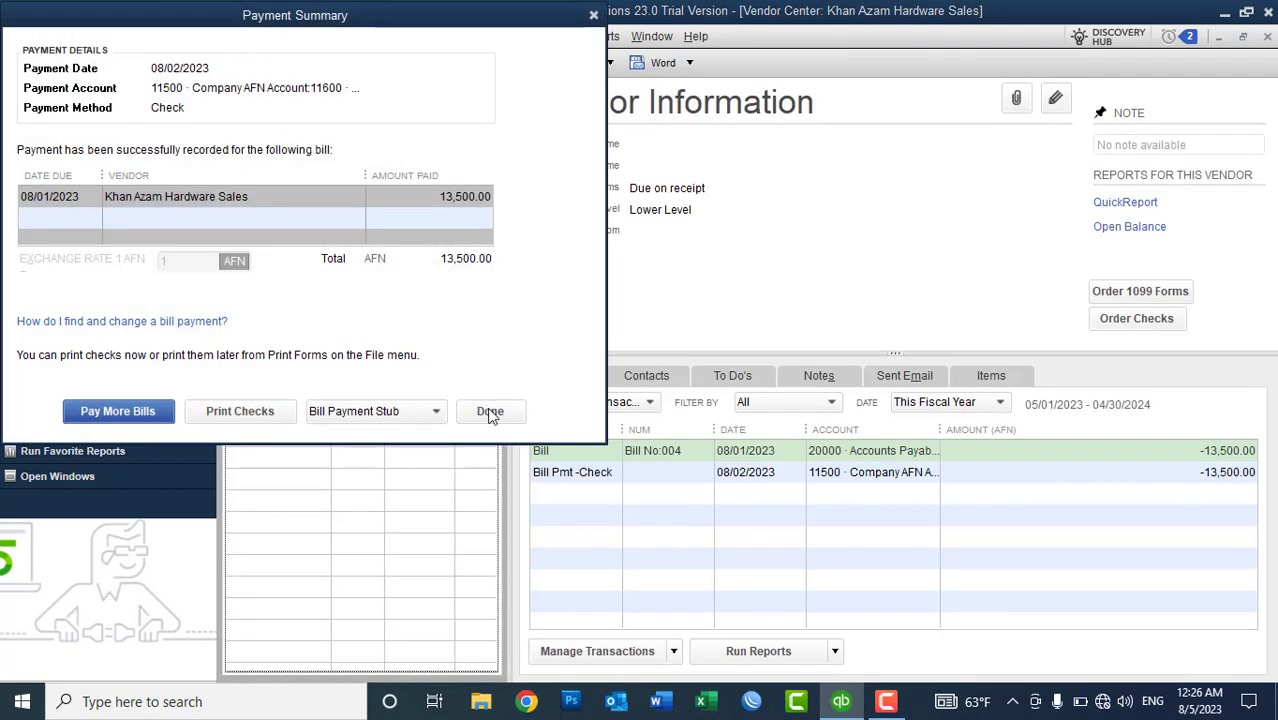
left_click(490, 411)
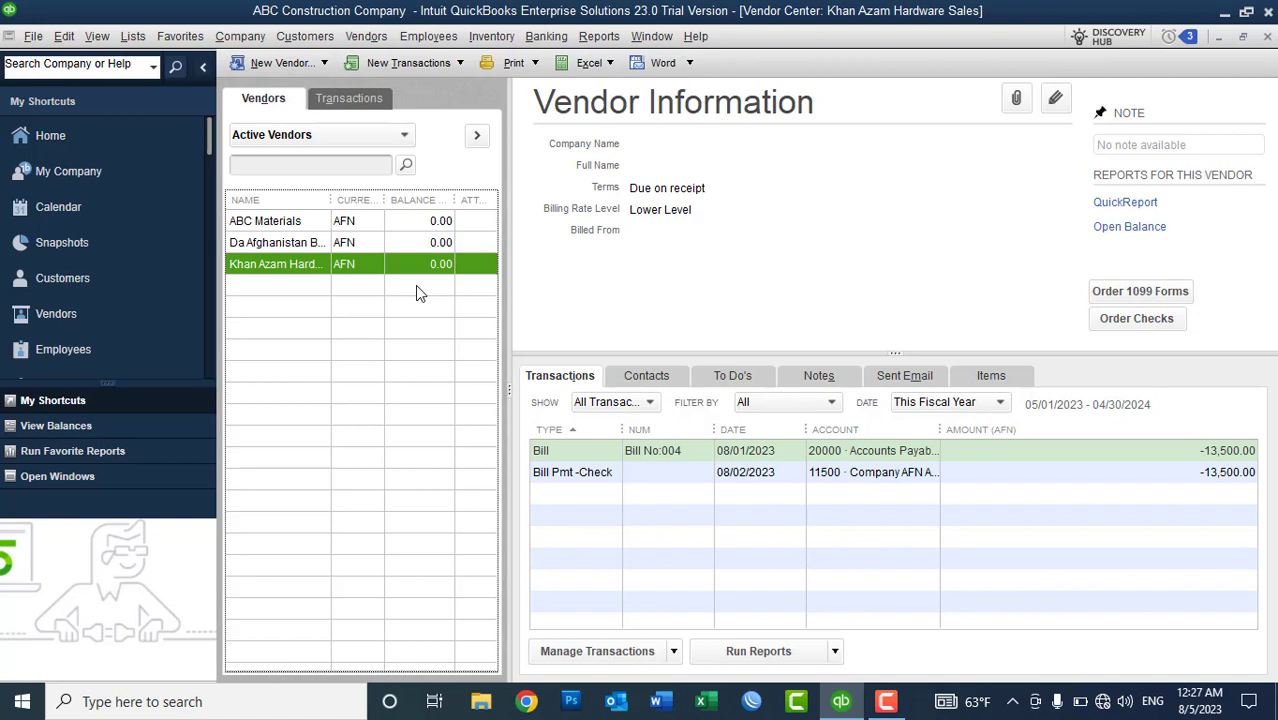
left_click_drag(331, 200, 383, 224)
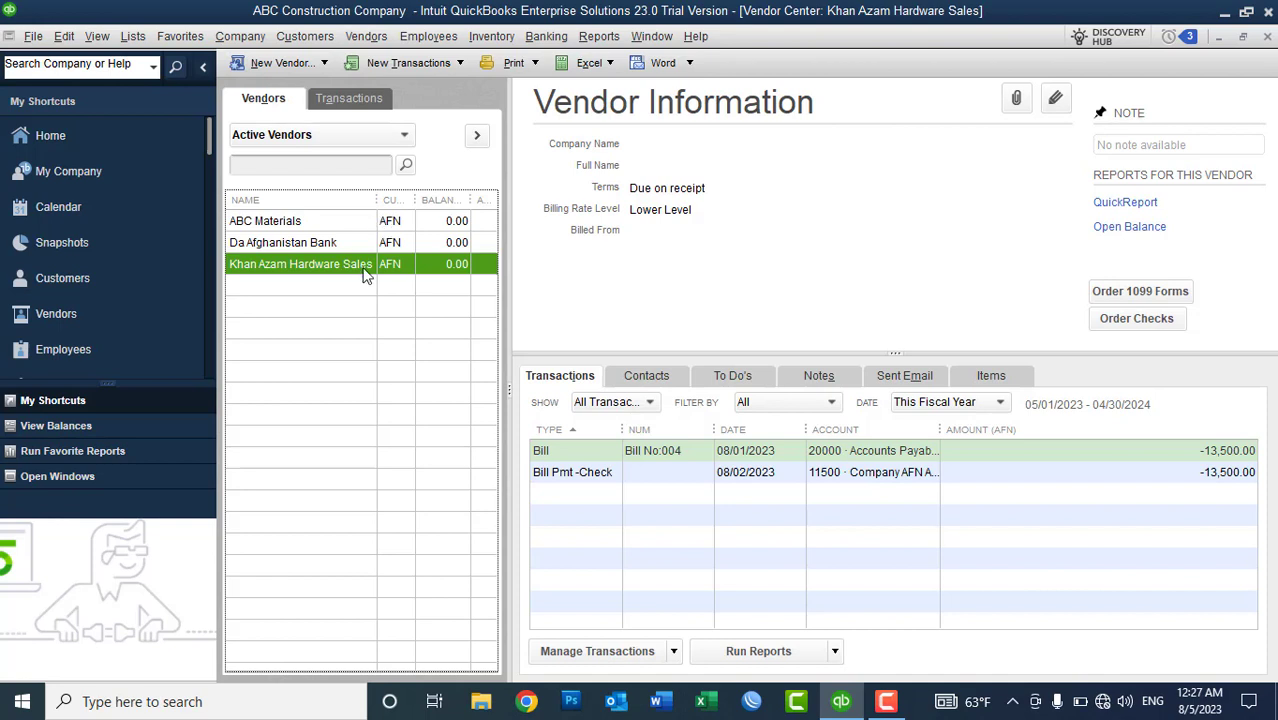
- Start a vendor credit for Khan Azam Hardware Sales, declining to have it represent time worked
left_click(367, 38)
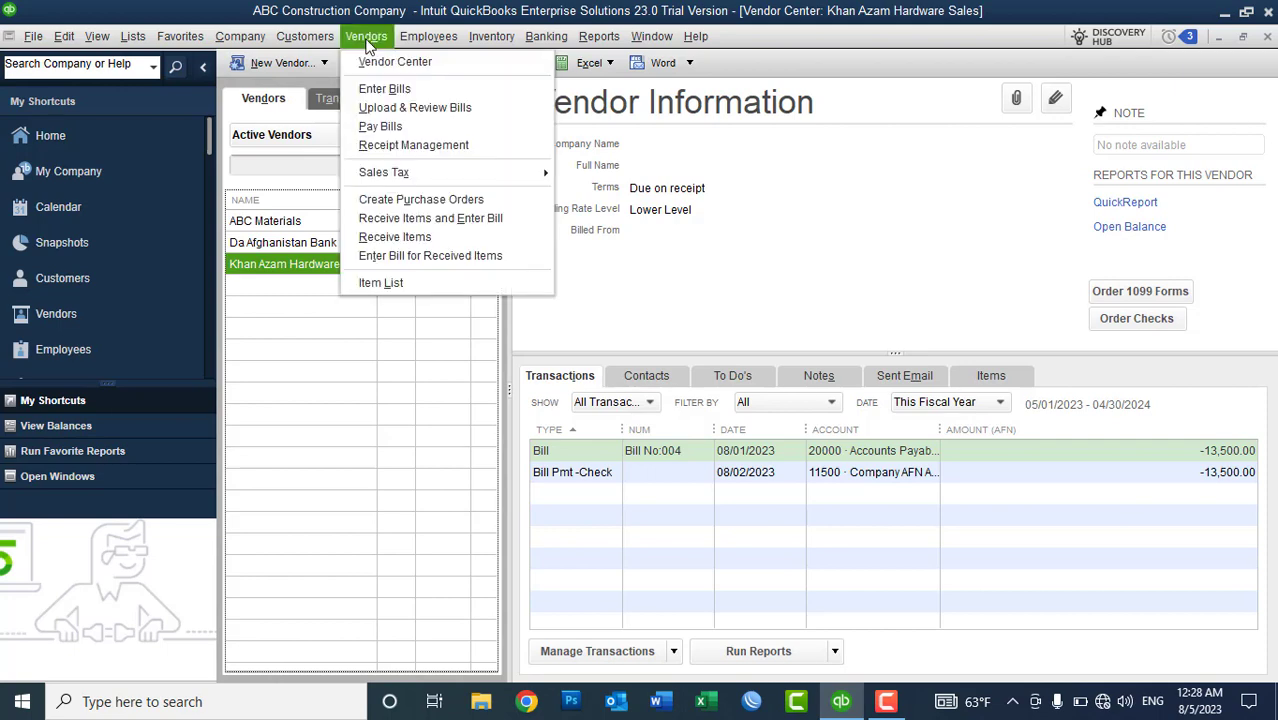
left_click(384, 89)
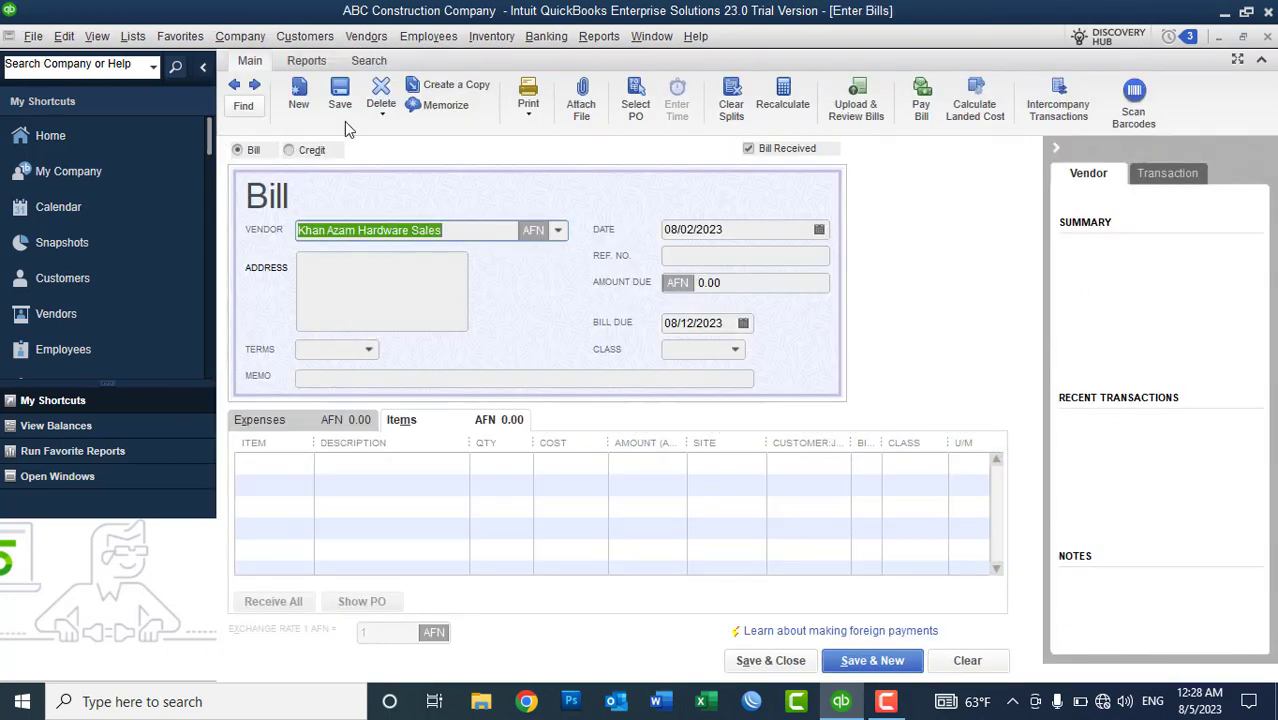
left_click(296, 152)
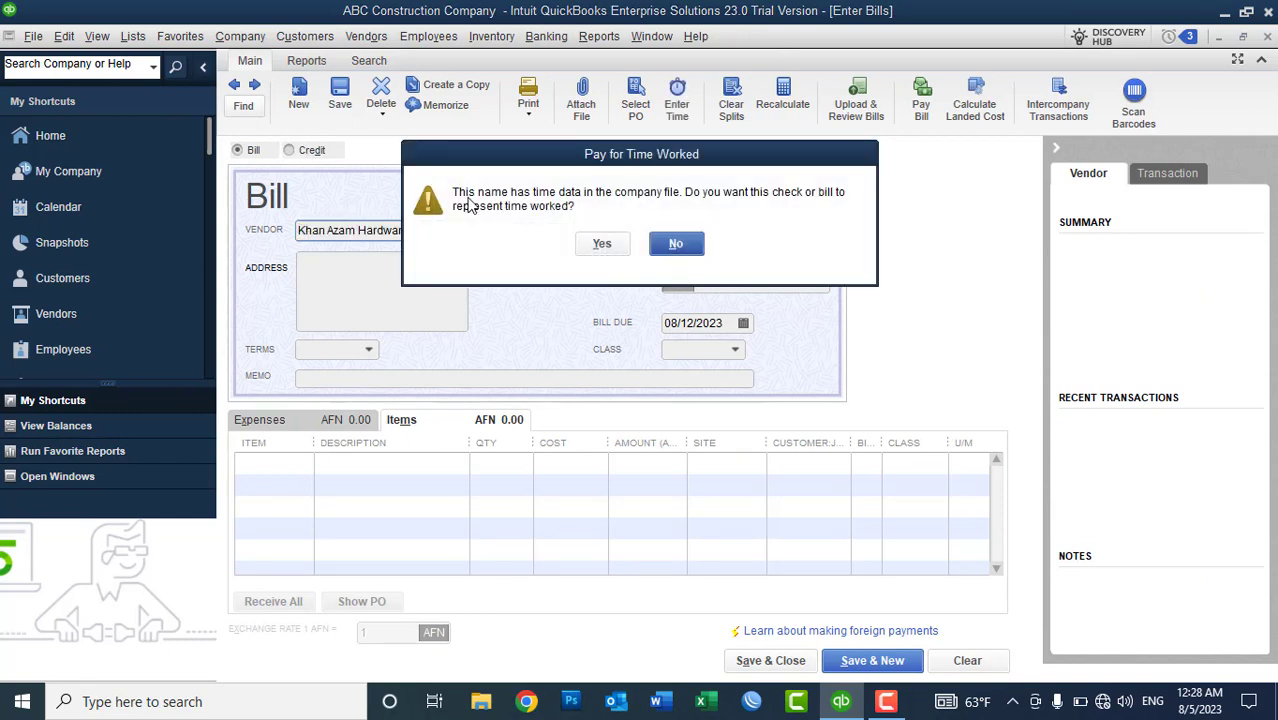
left_click(686, 245)
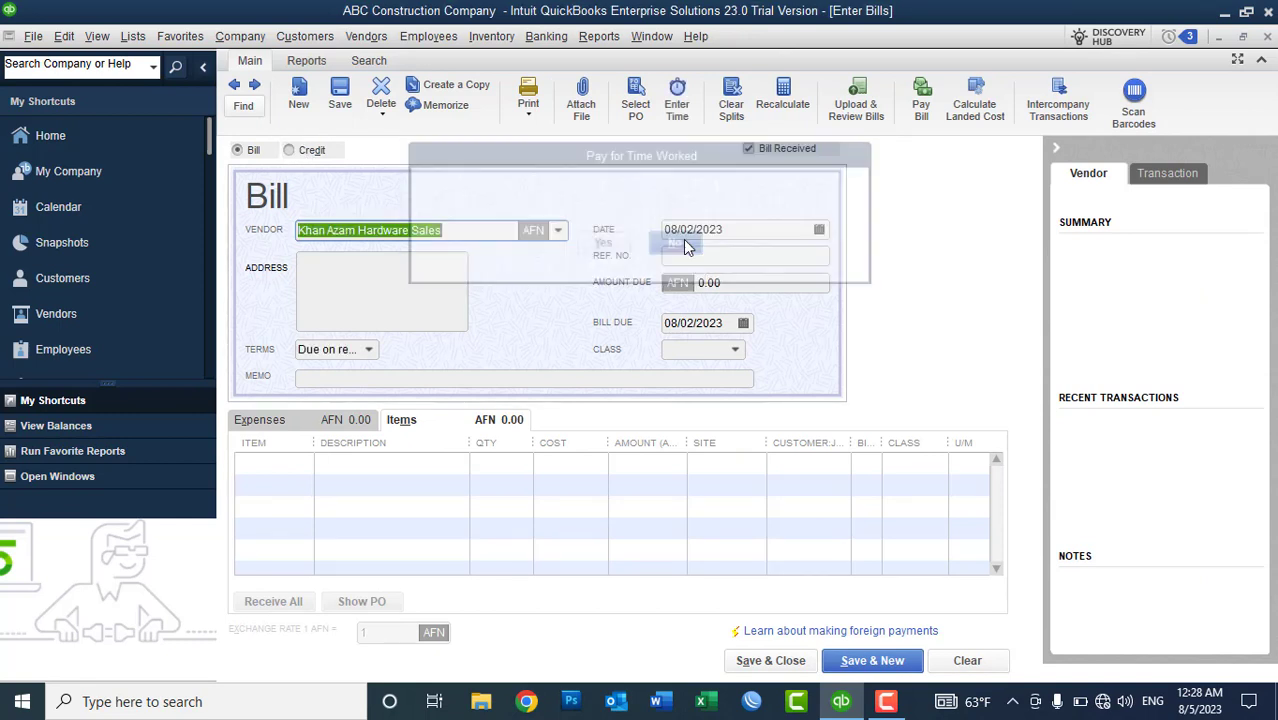
left_click(290, 150)
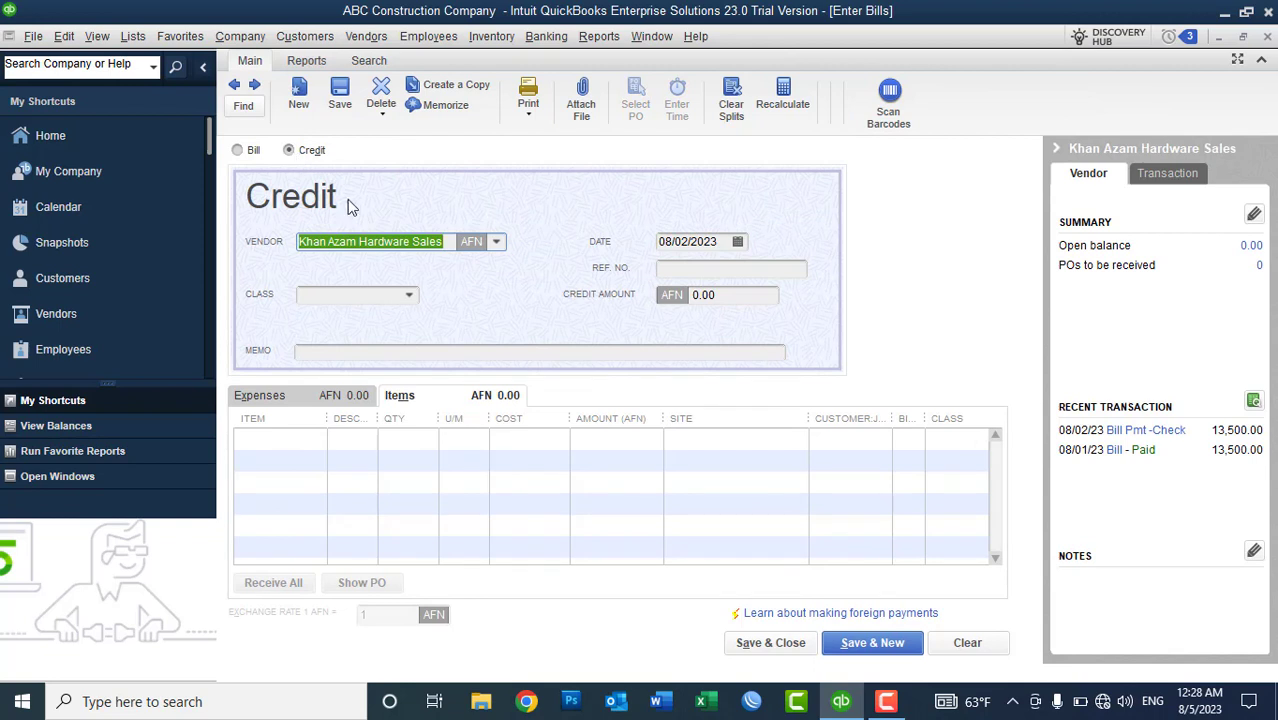
left_click(496, 242)
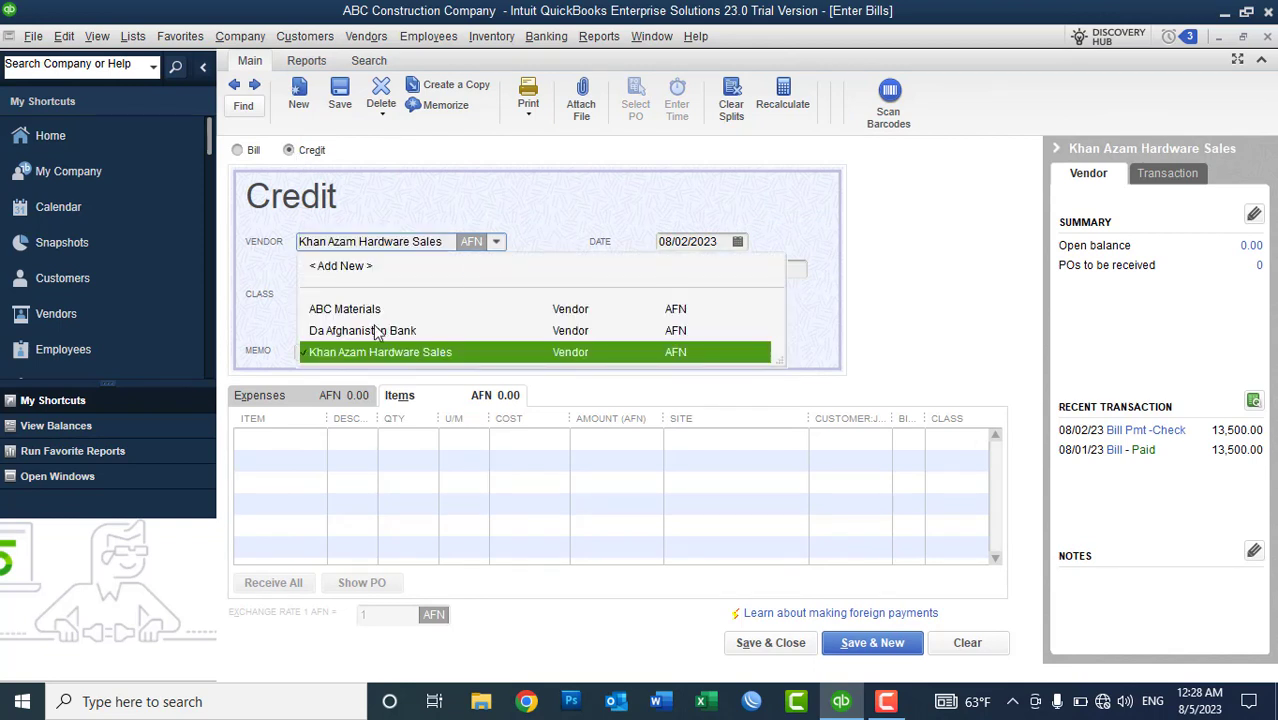
left_click(357, 357)
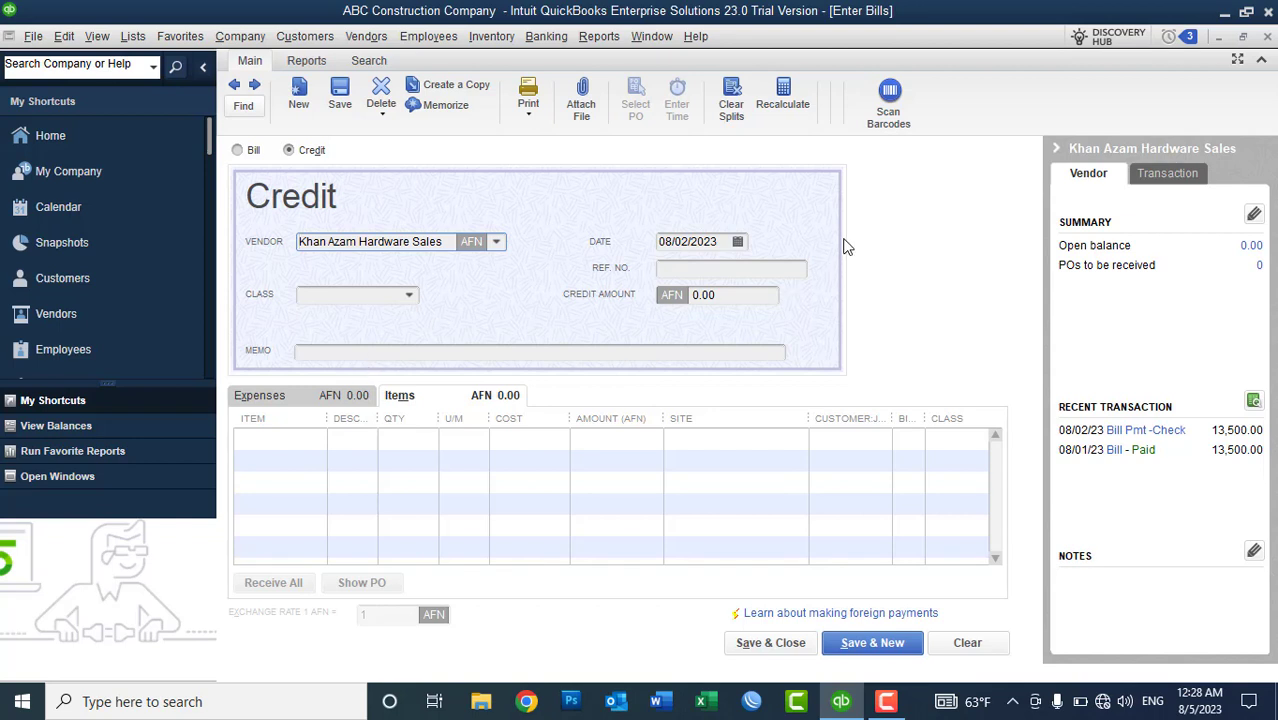
- Date the vendor credit 08/05/2023 and enter Bill No: 004 as its reference number
left_click(737, 241)
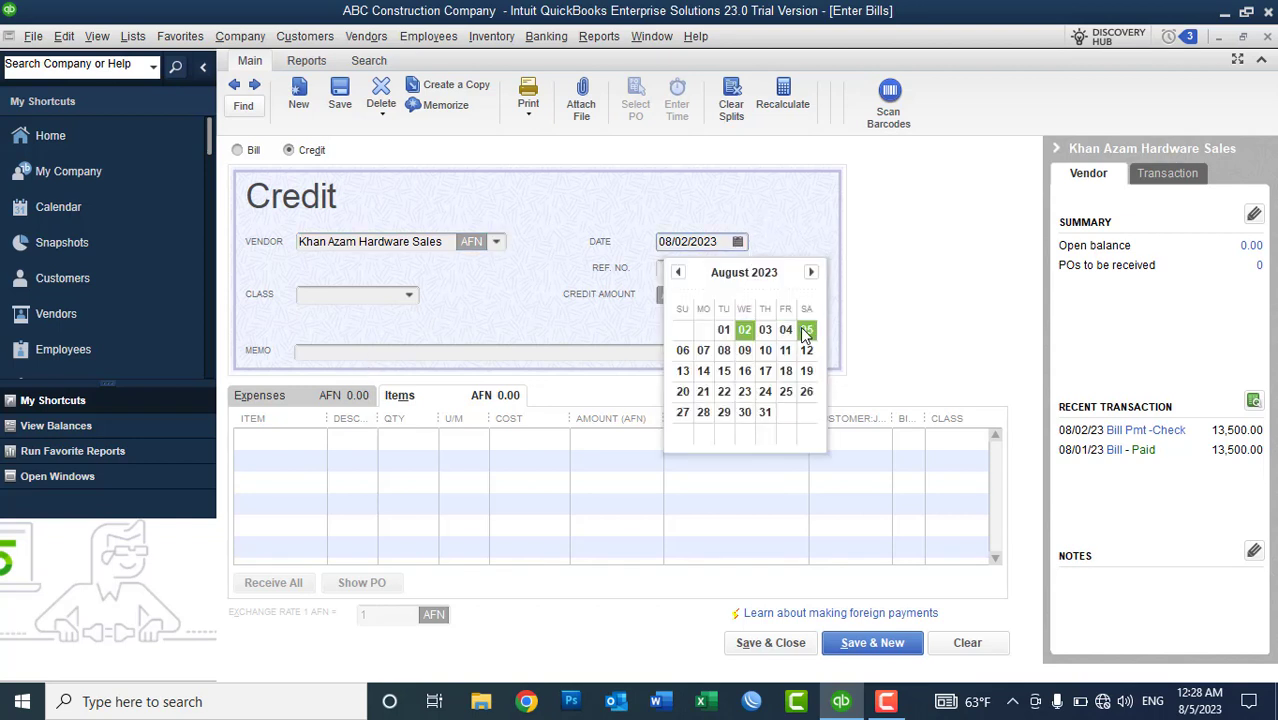
left_click(805, 330)
left_click(718, 272)
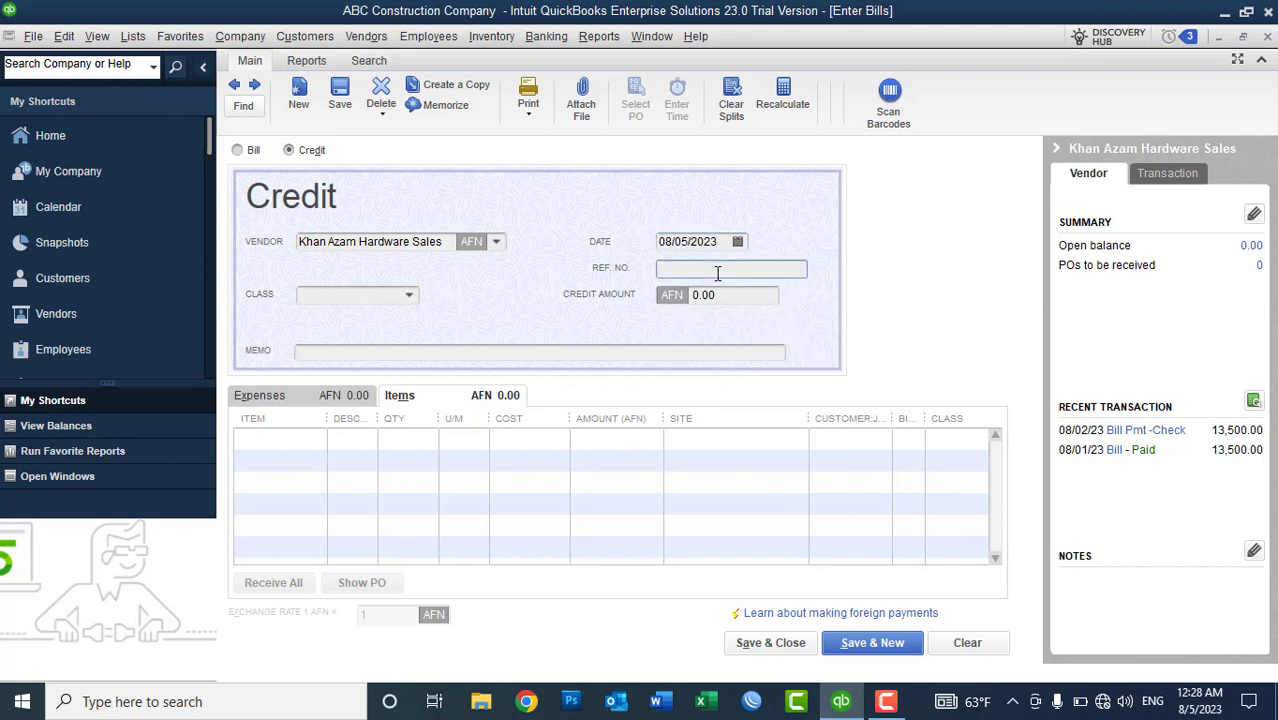
type("Bill No : 005")
key("BackSpace")
type("4")
- Add the Keyboard and MOUS inventory items as lines on the vendor credit
left_click(297, 439)
left_click(315, 438)
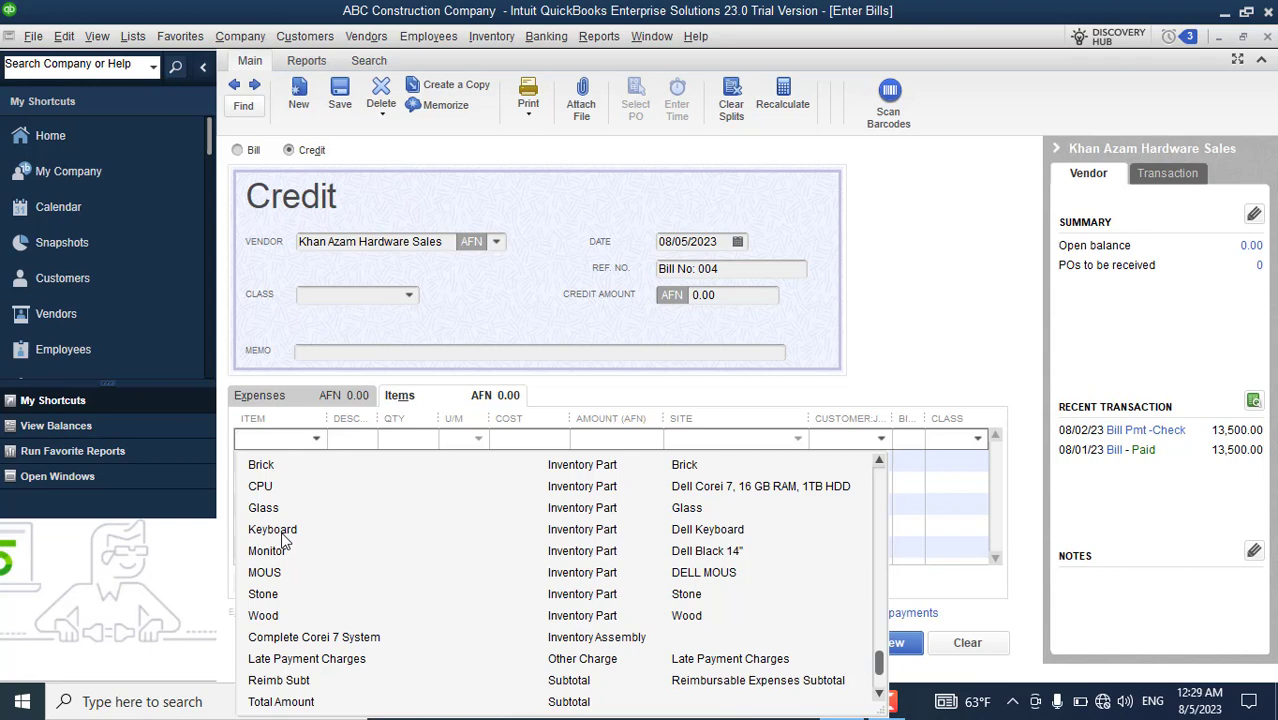
left_click(284, 538)
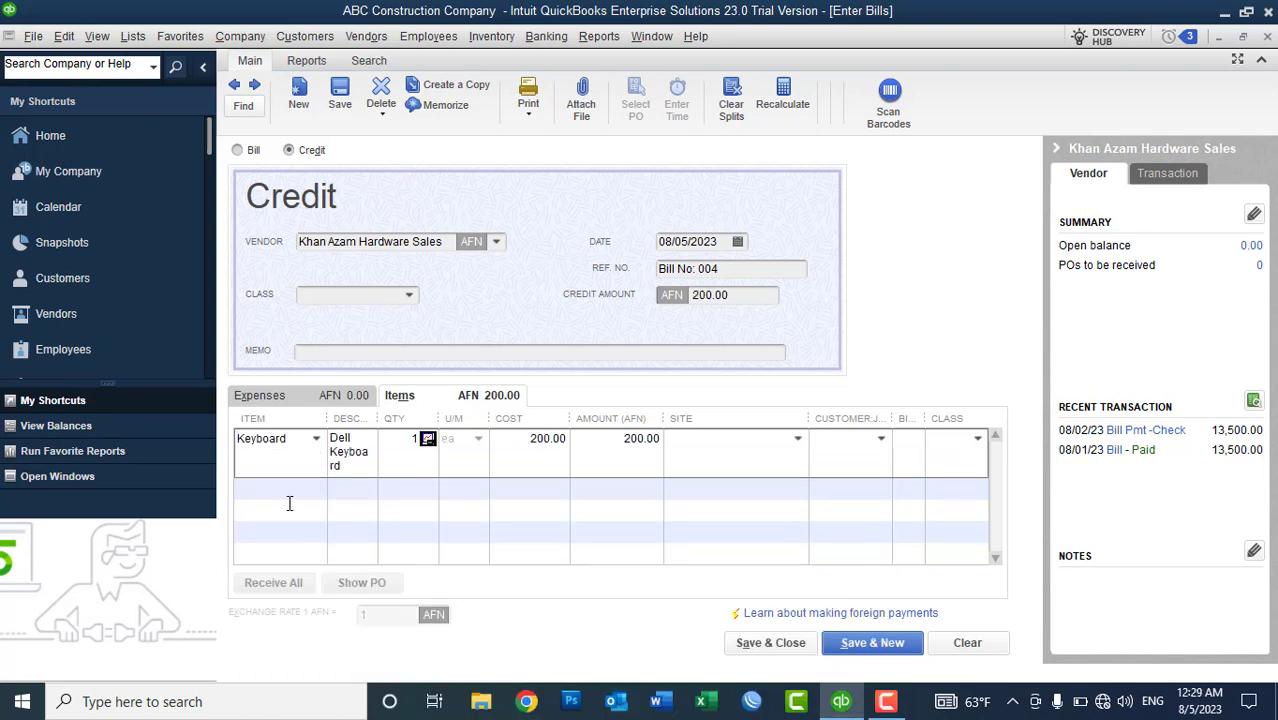
left_click(286, 503)
left_click(315, 487)
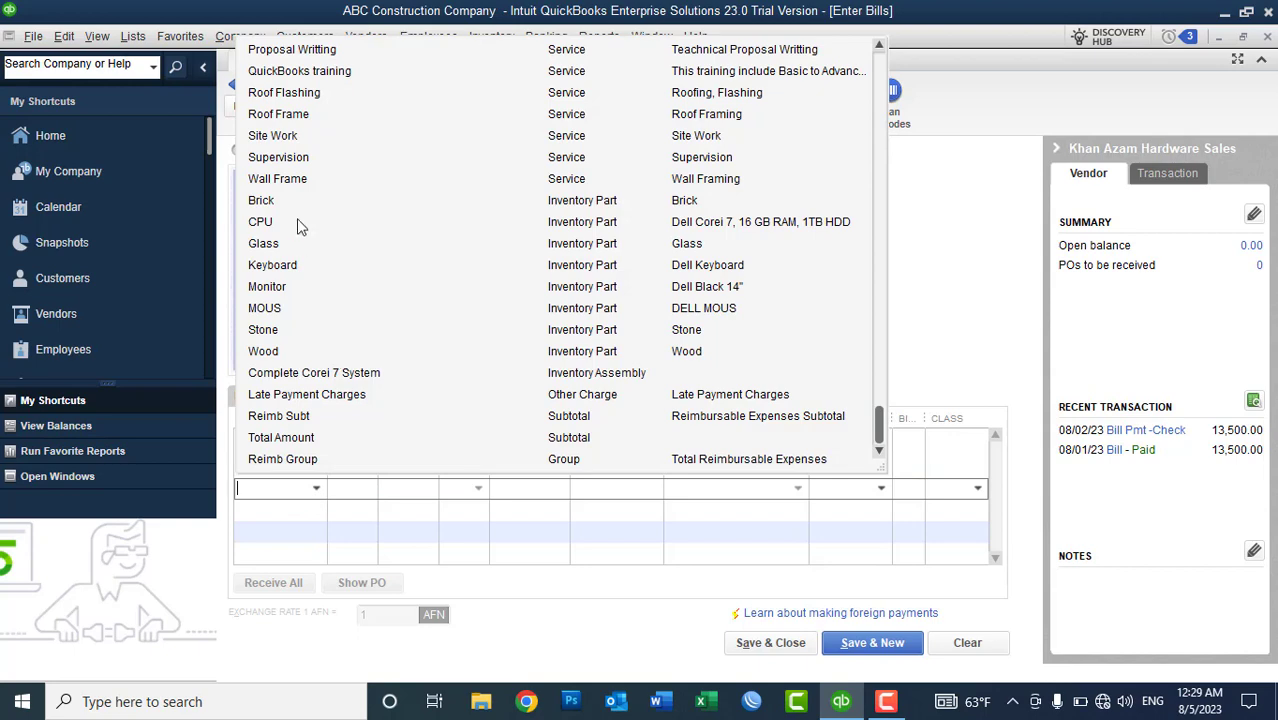
left_click(275, 308)
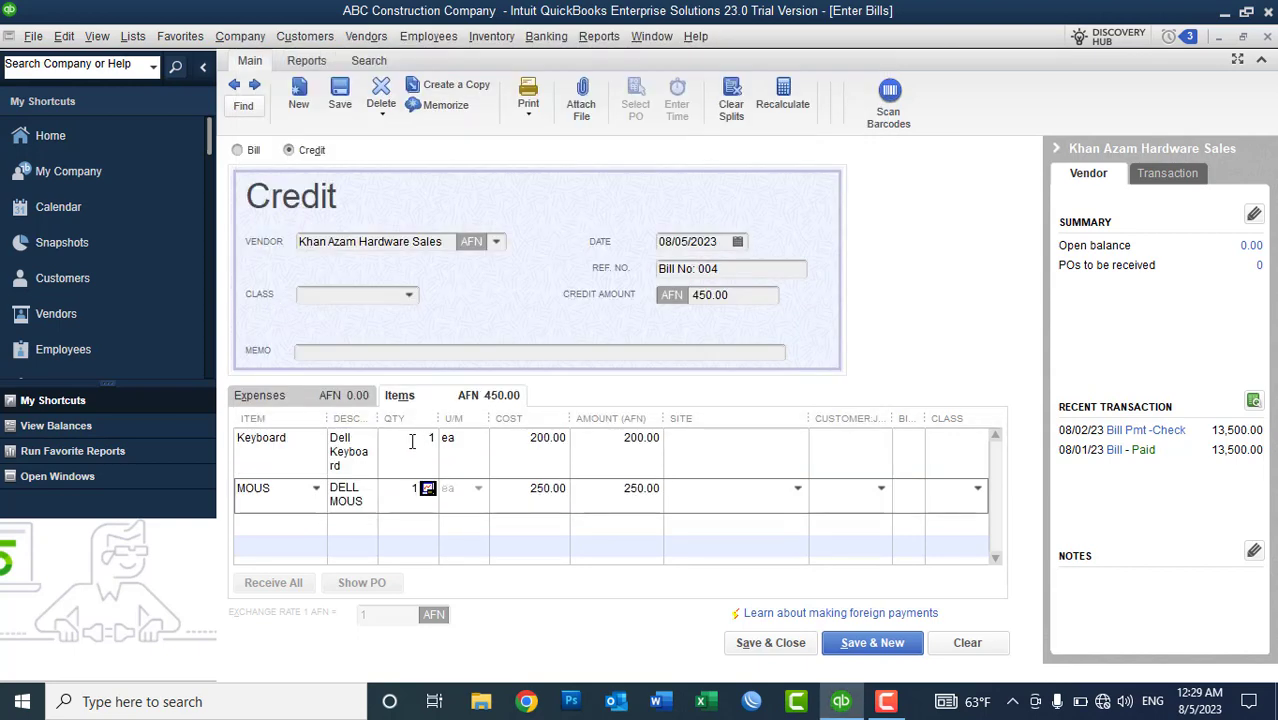
- Set the quantities of the Keyboard and MOUS lines on the vendor credit to 30 each
left_click(478, 442)
type("30")
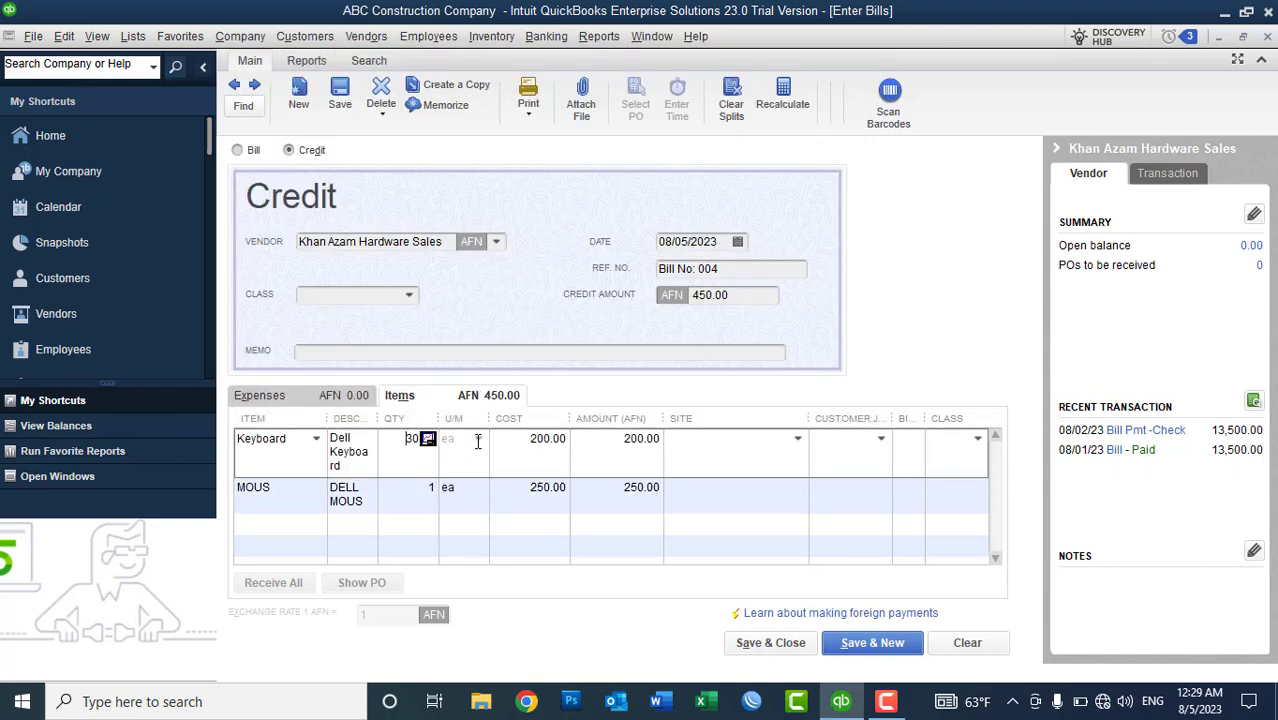
key("Down")
type("30")
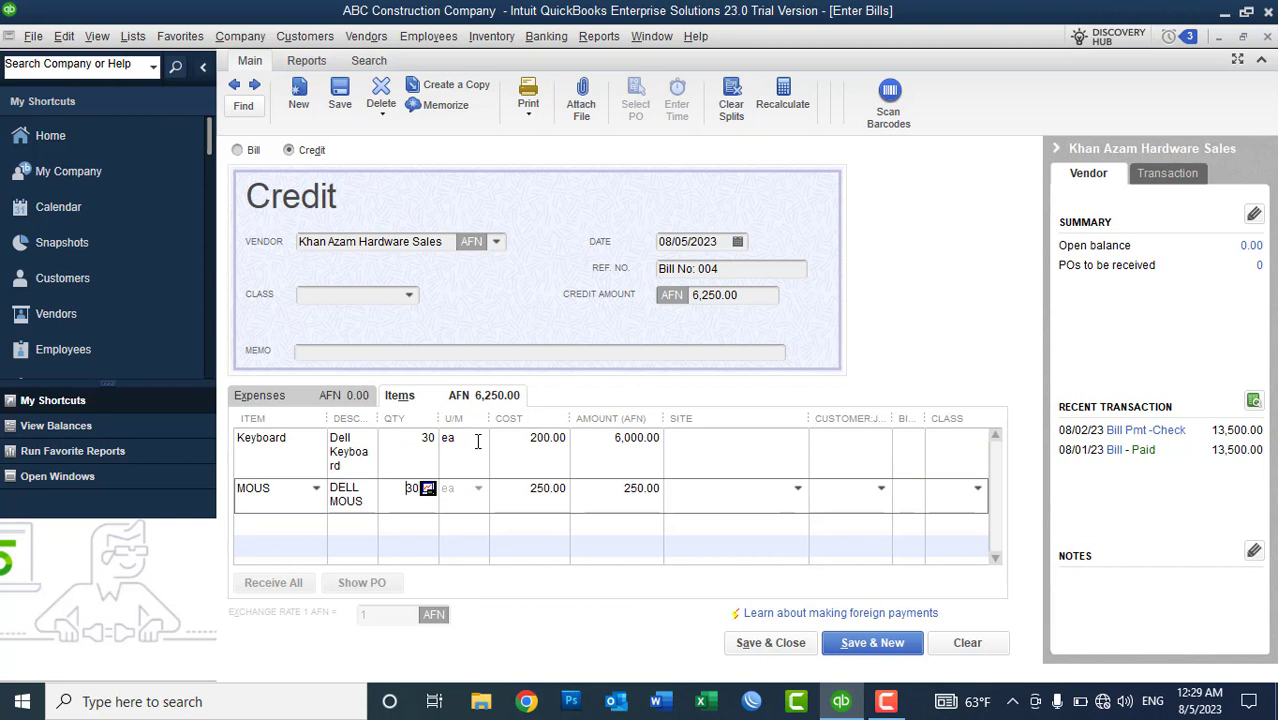
key("Up")
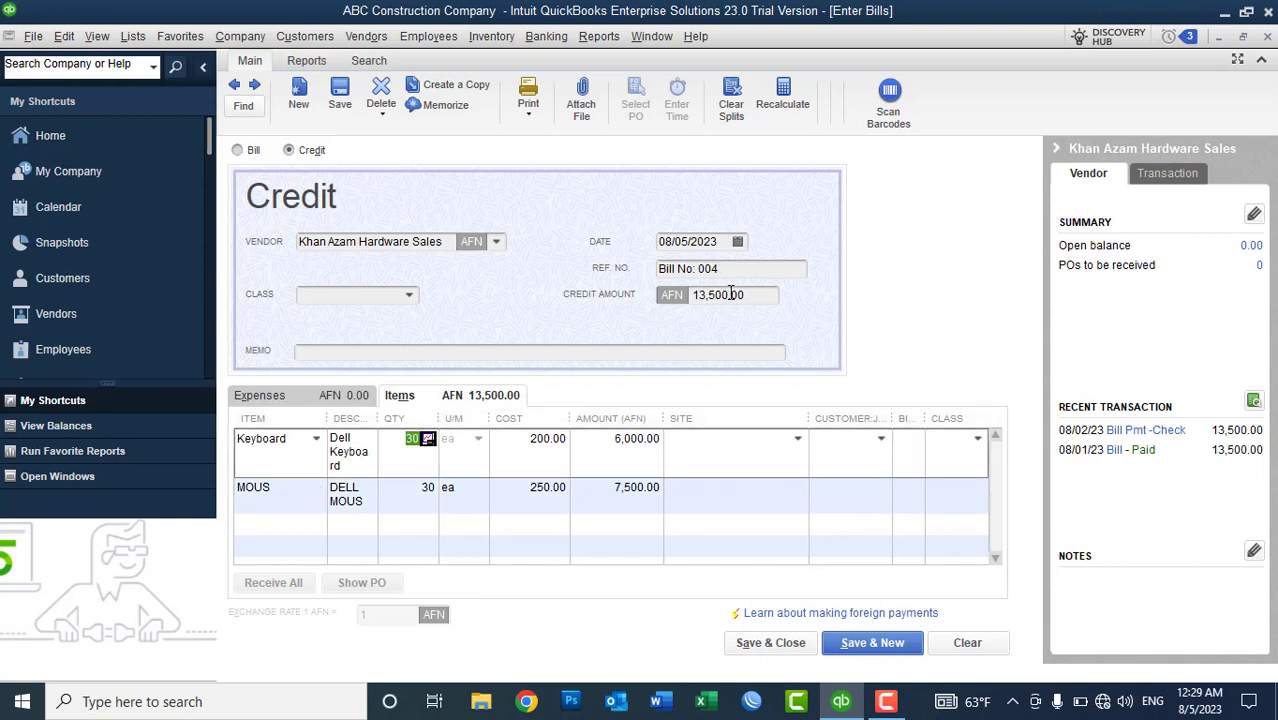
- Assign the Warehous site to the Keyboard line and apply it to all inventory items on the vendor credit
left_click(800, 445)
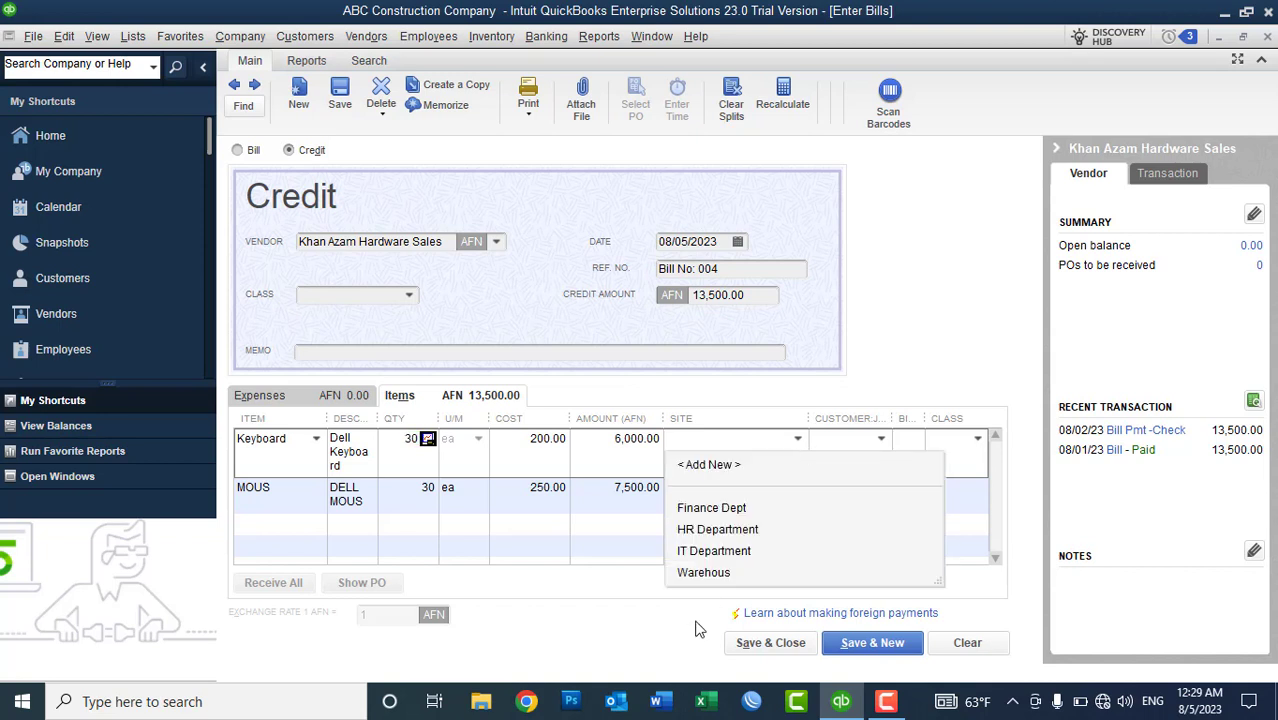
left_click(698, 574)
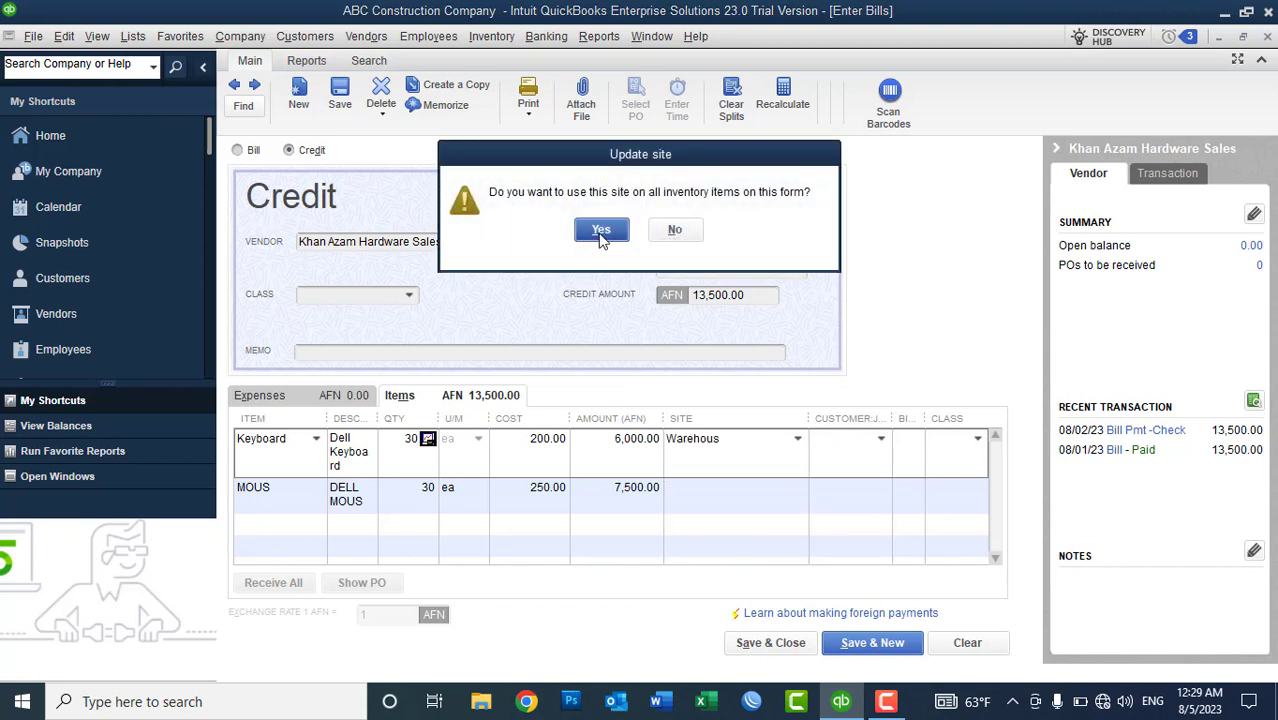
left_click(601, 229)
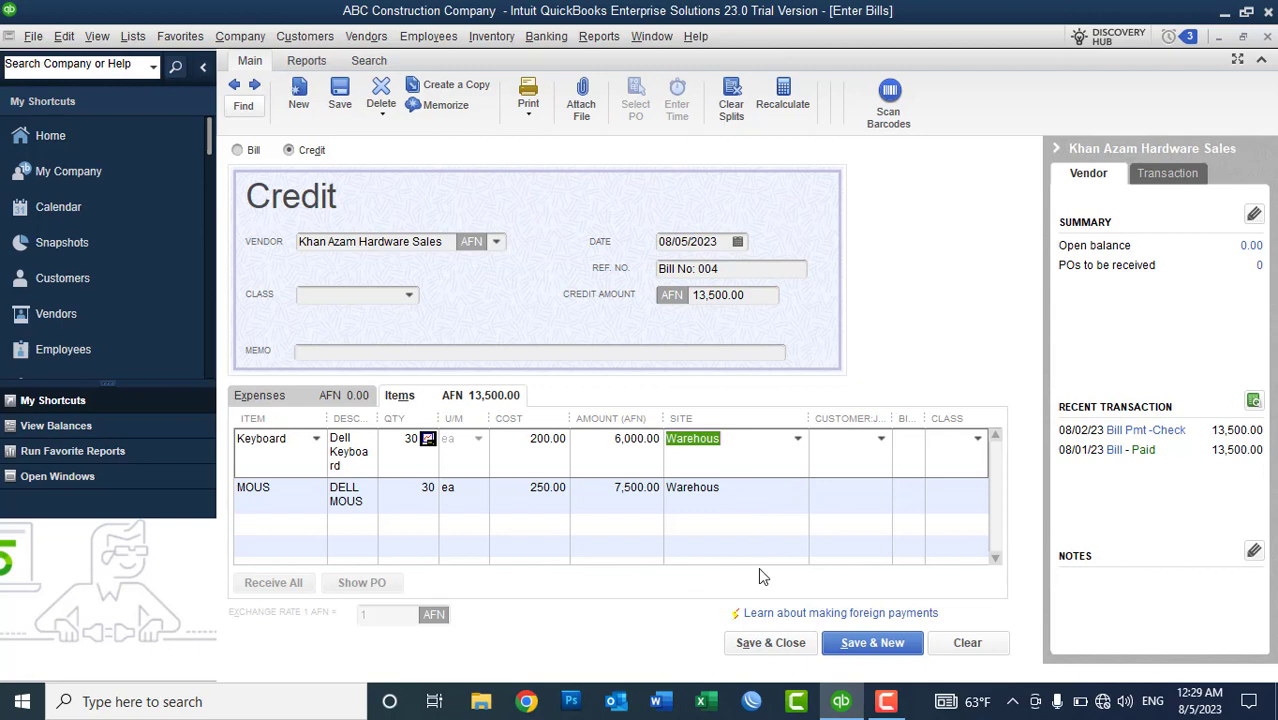
- Save and close the vendor credit without assigning classes to its items
left_click(760, 645)
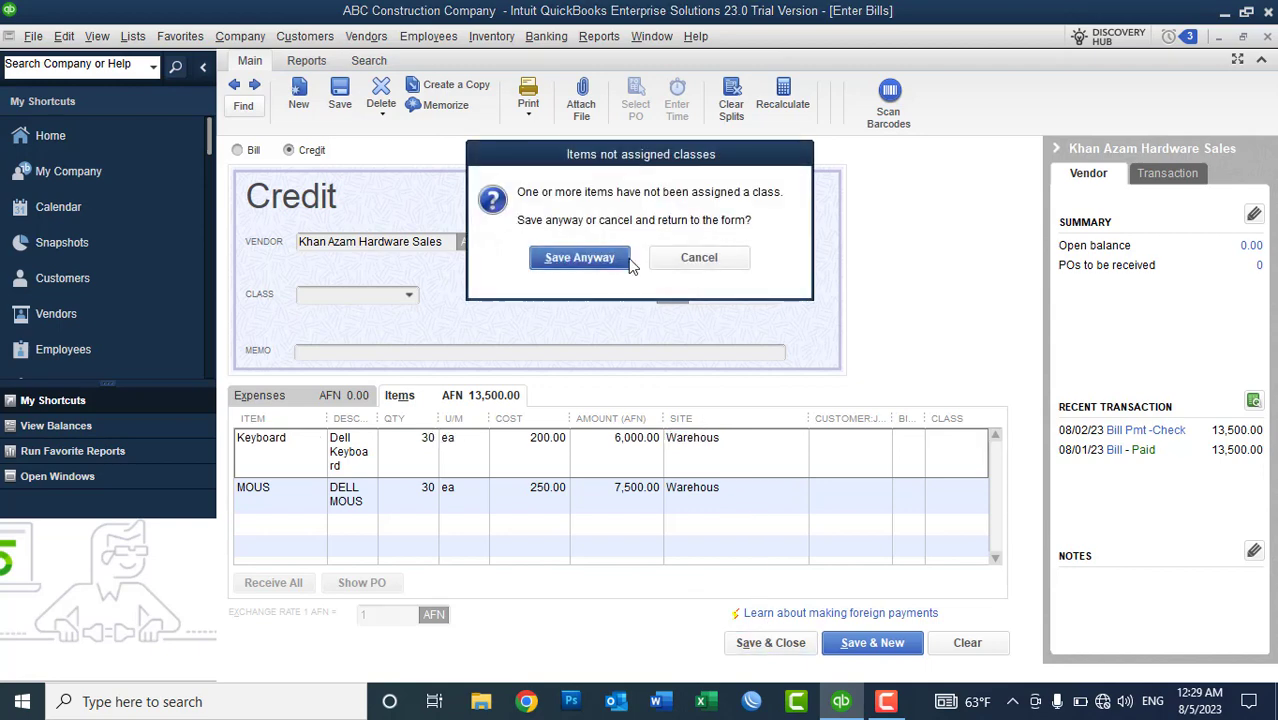
left_click(612, 262)
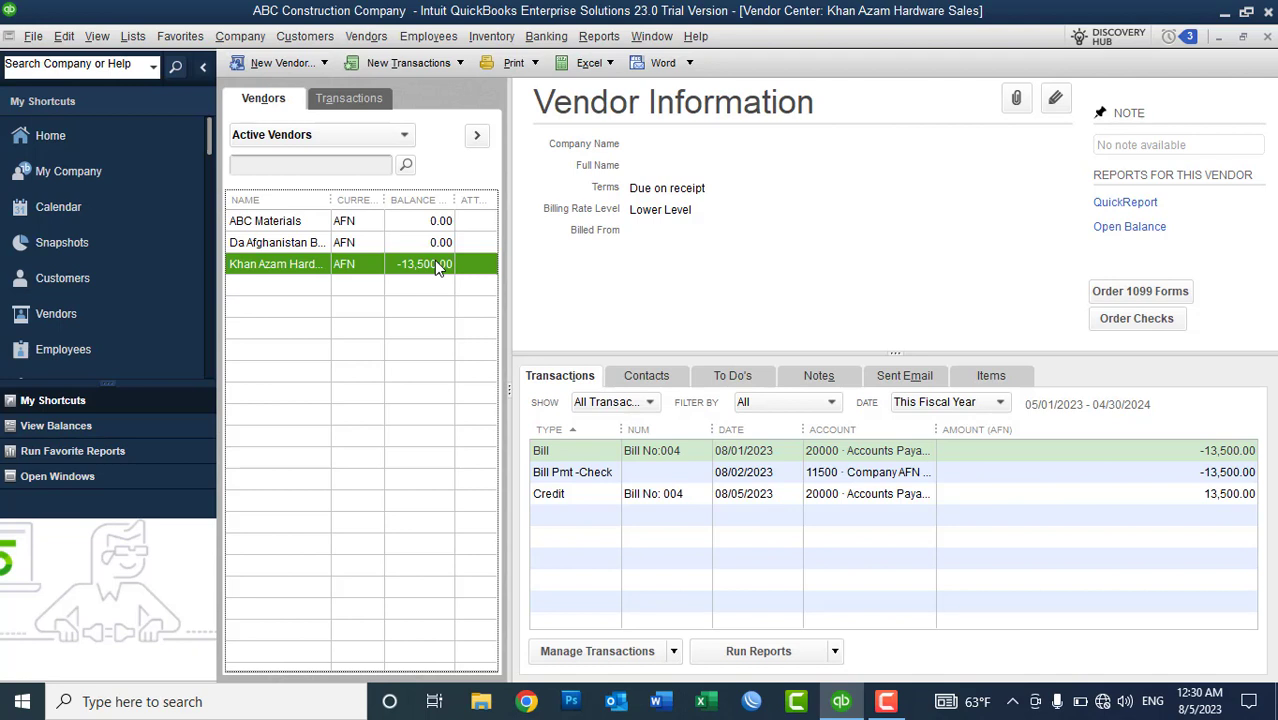
- Start a bill with received items for Khan Azam Hardware Sales, dated 08/05/2023, with reference number Bill No:005
left_click(368, 37)
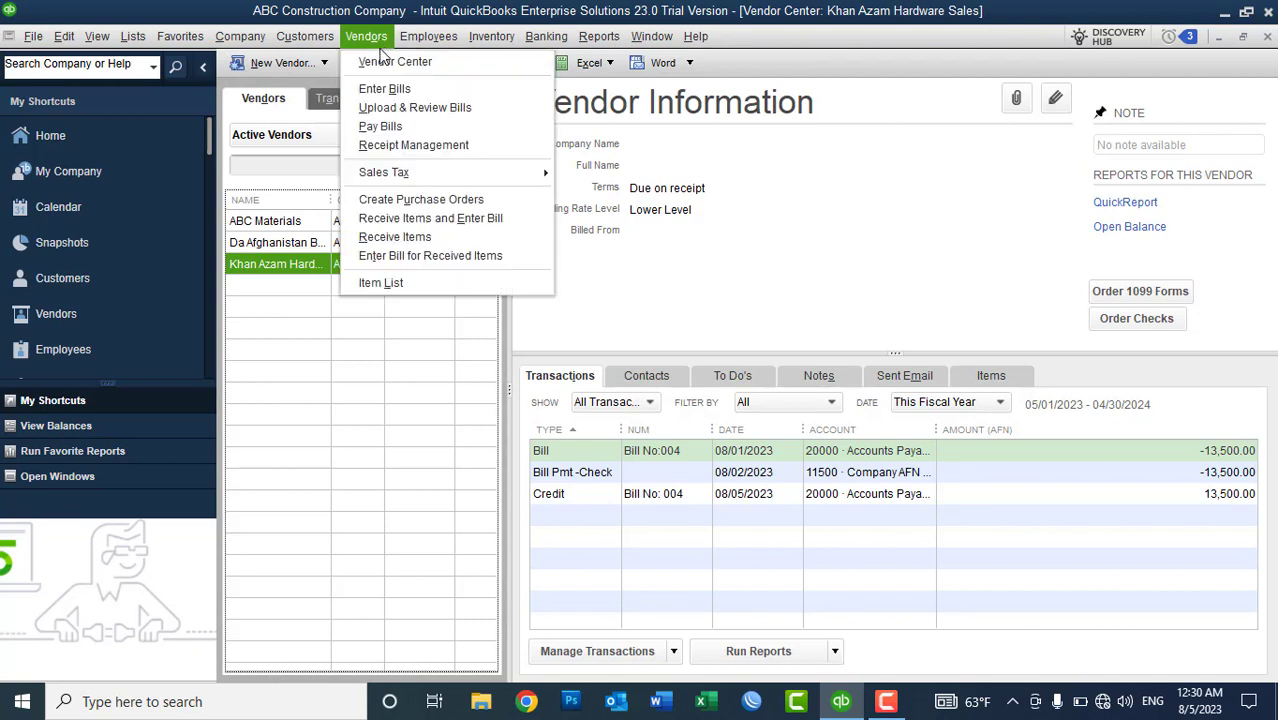
left_click(408, 229)
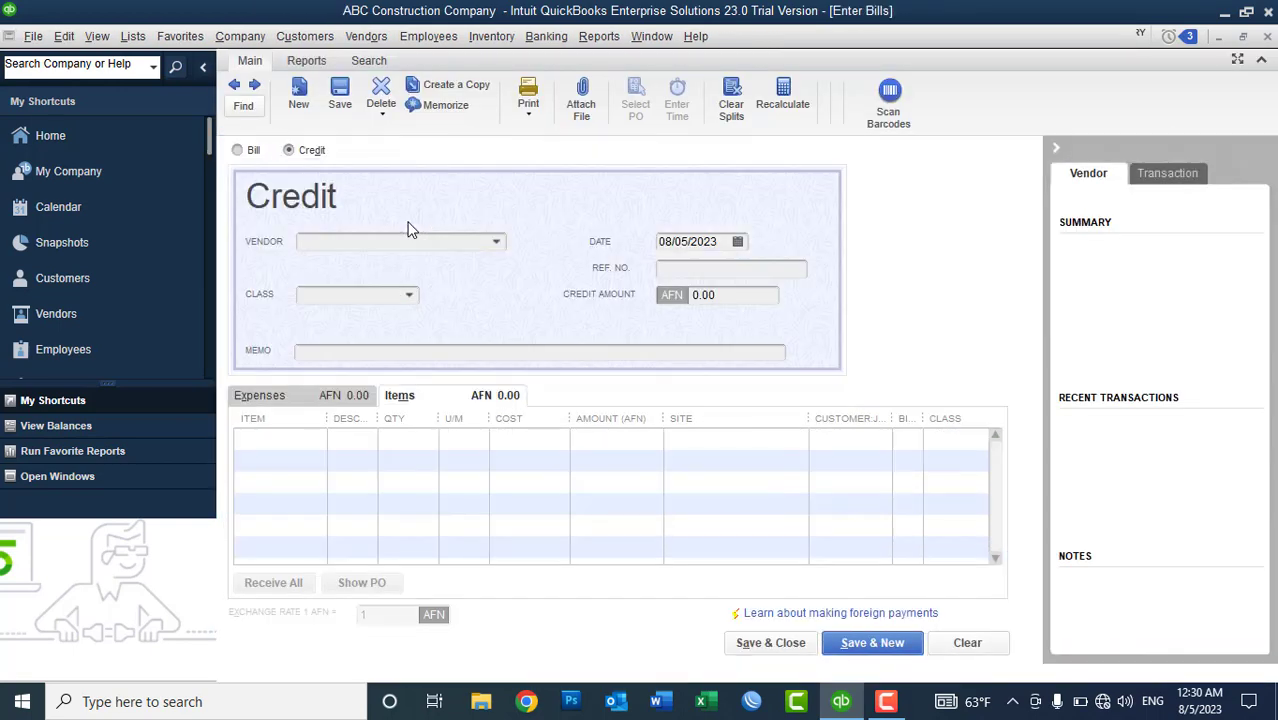
left_click(735, 231)
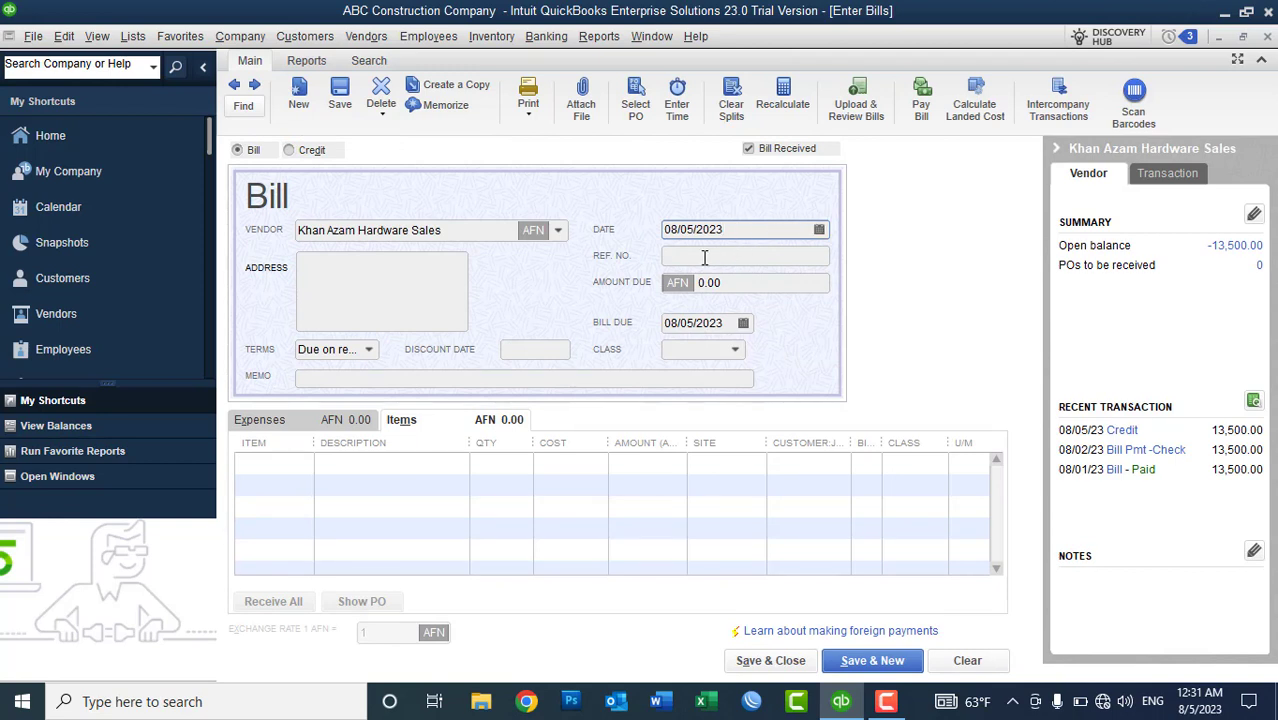
left_click(694, 257)
type("Bil")
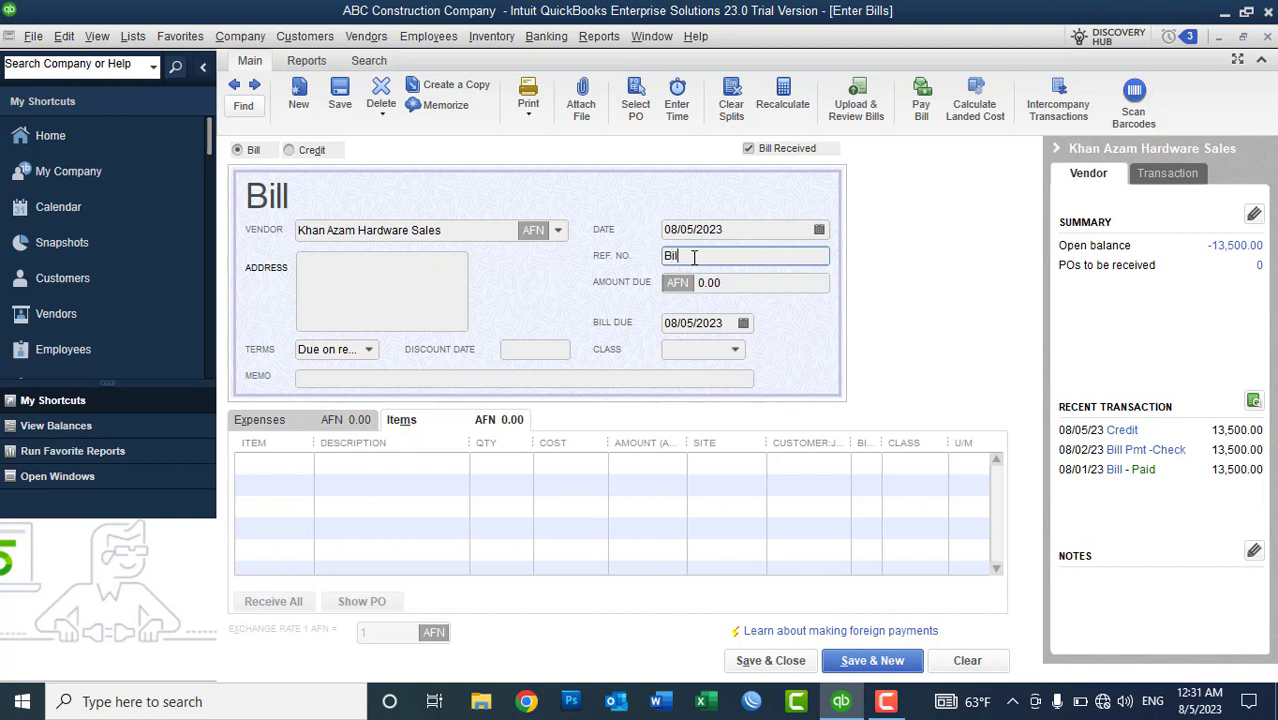
type("l No.")
type("005")
left_click(724, 323)
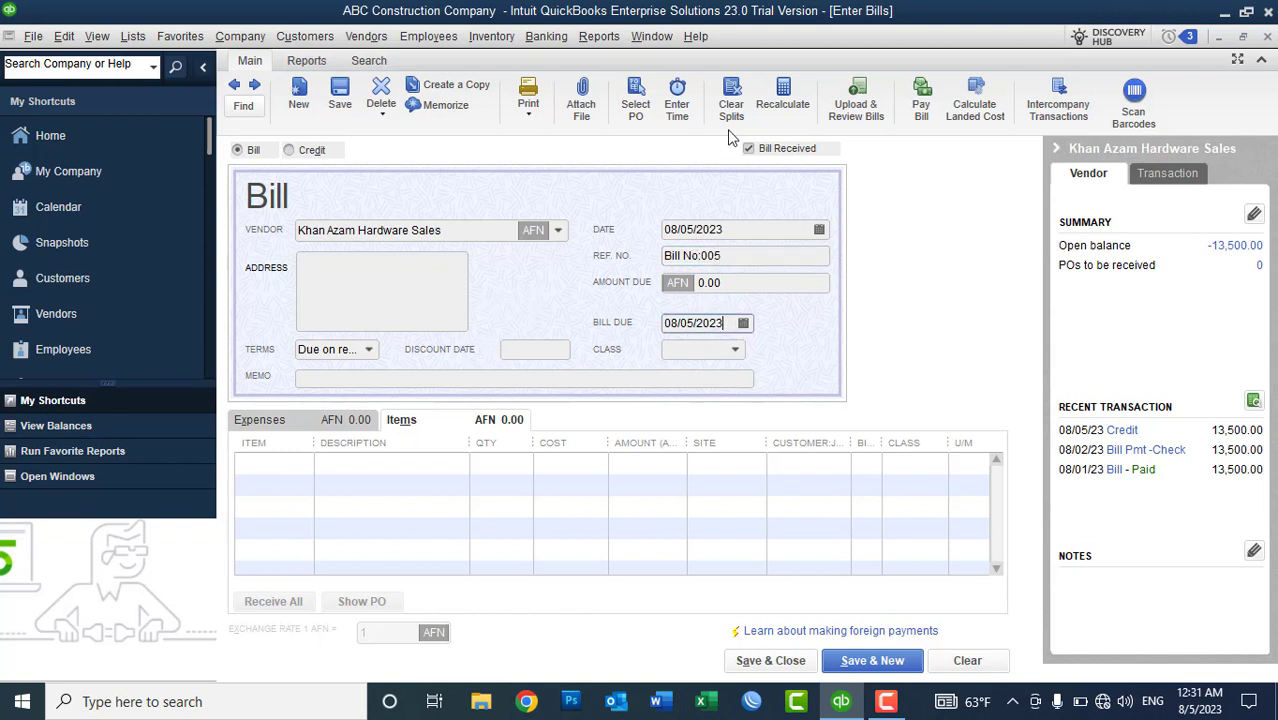
- Add the Keyboard and MOUS inventory items as lines on the new bill
left_click(280, 465)
left_click(302, 463)
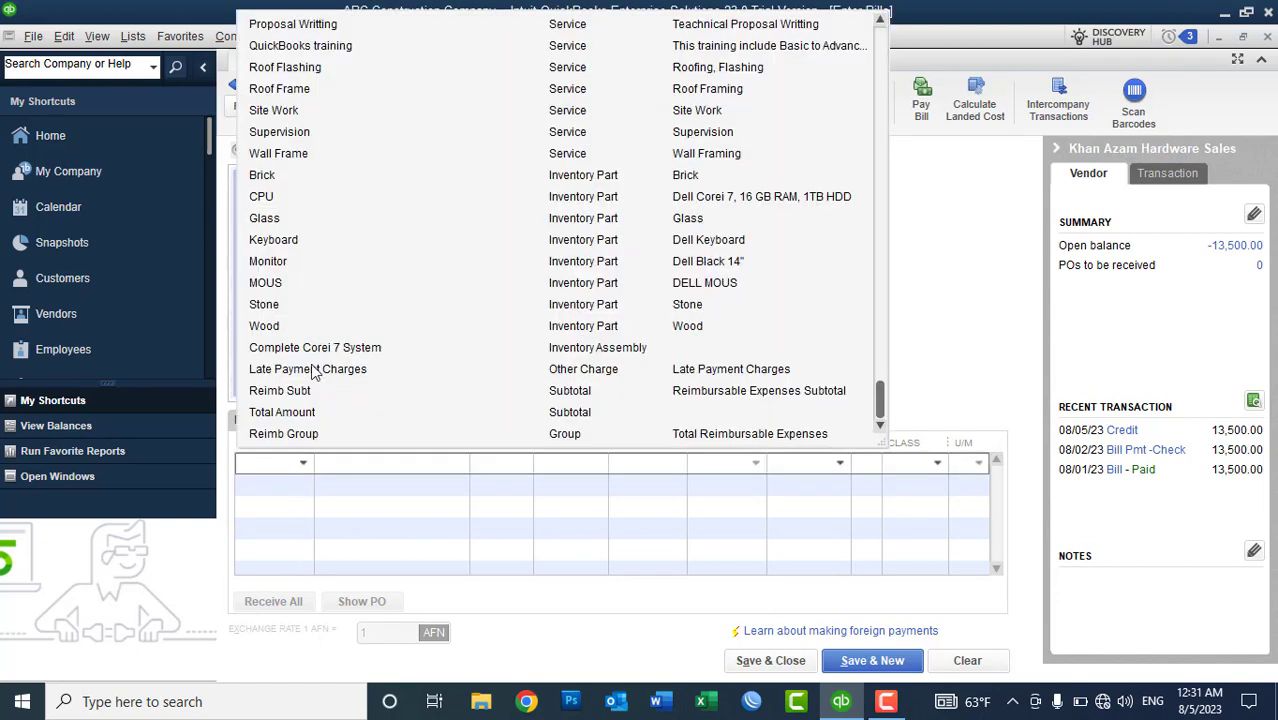
left_click(293, 258)
left_click(292, 486)
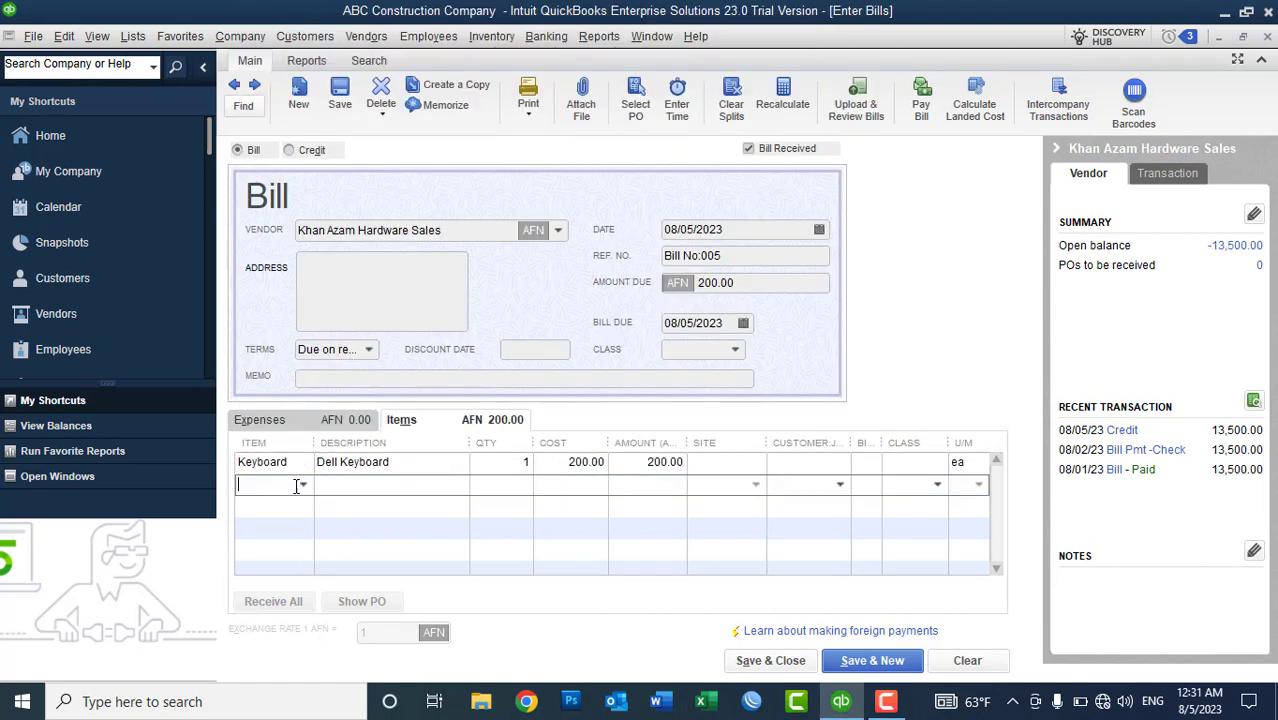
left_click(302, 484)
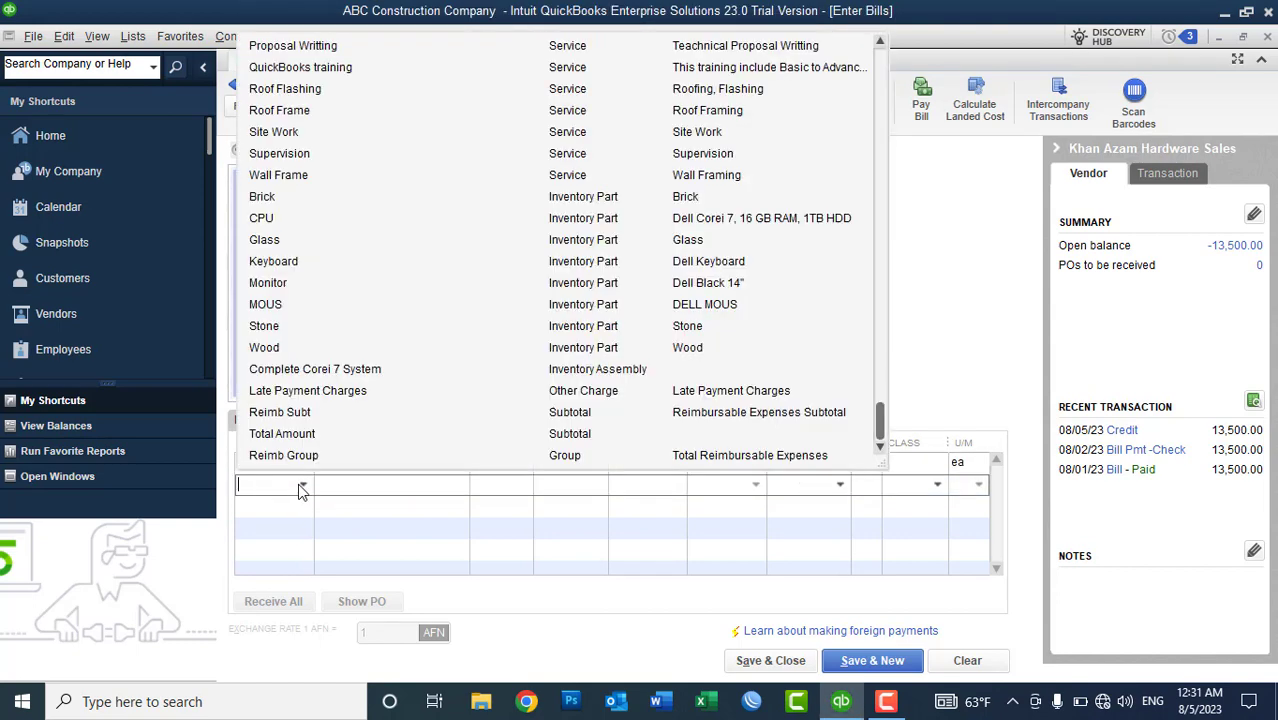
left_click(280, 302)
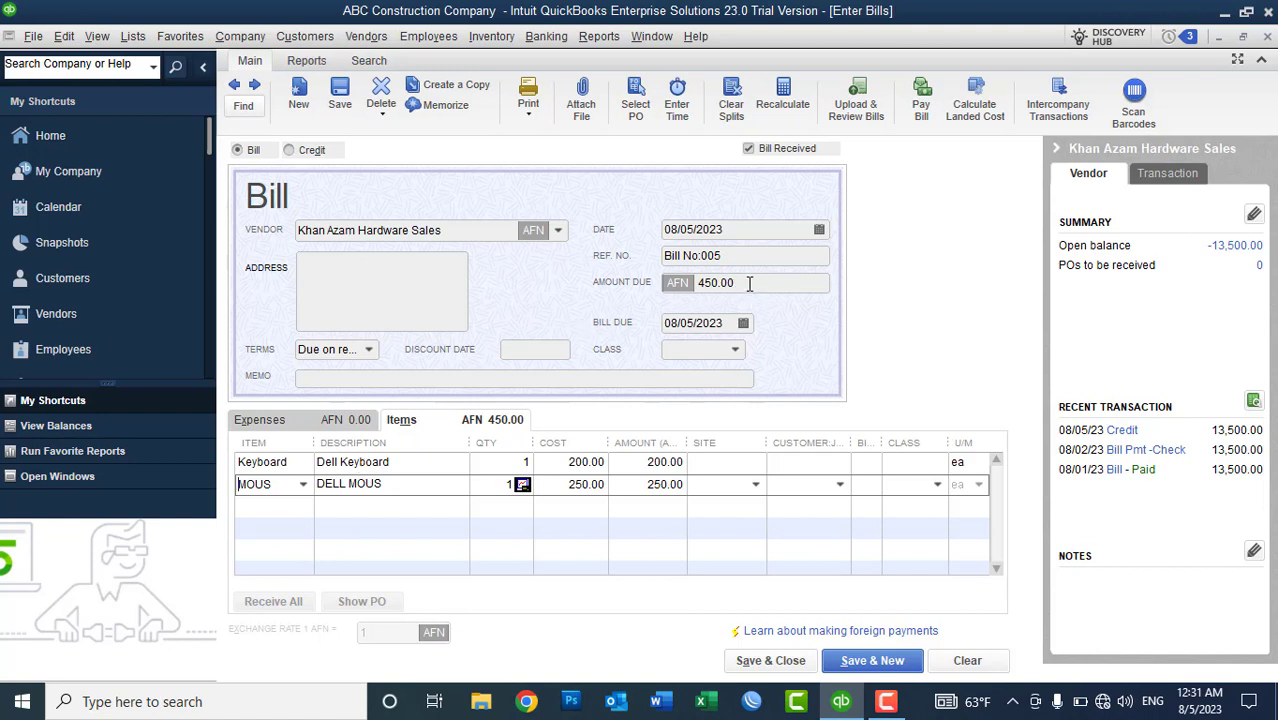
- Set the quantities of the Keyboard and MOUS lines on the bill to 30 each
left_click(497, 462)
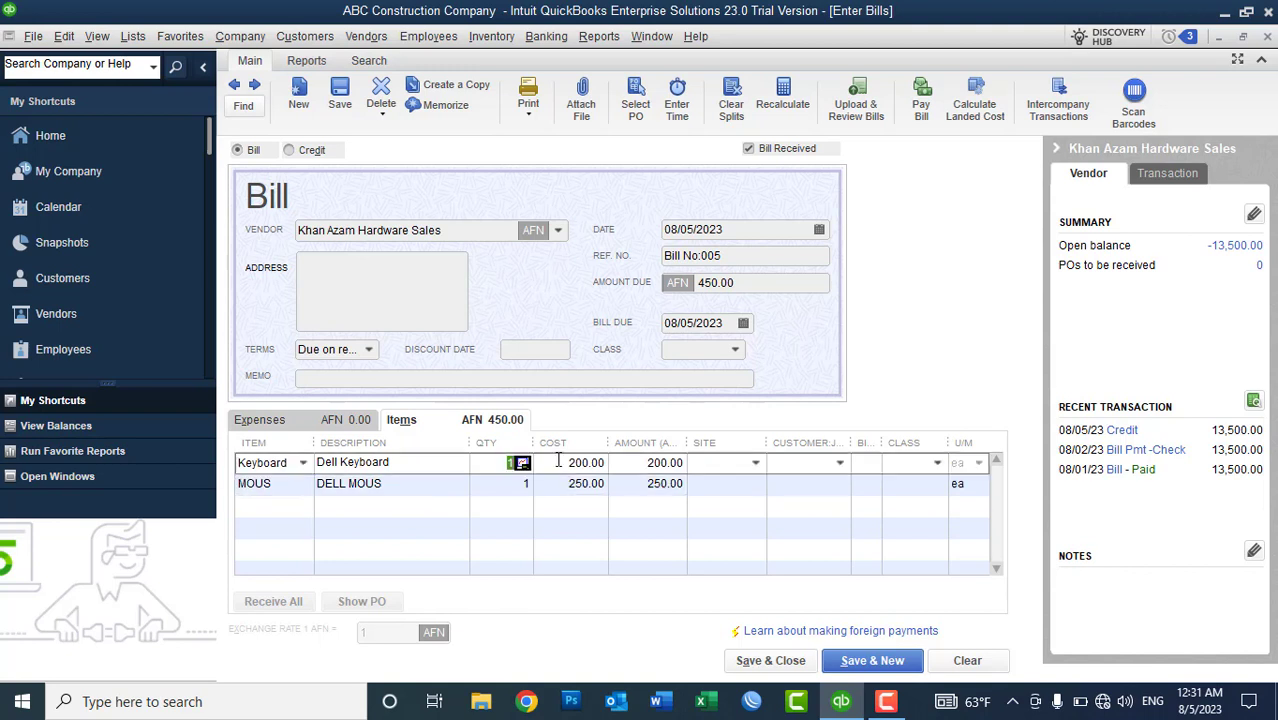
type("30")
key("Down")
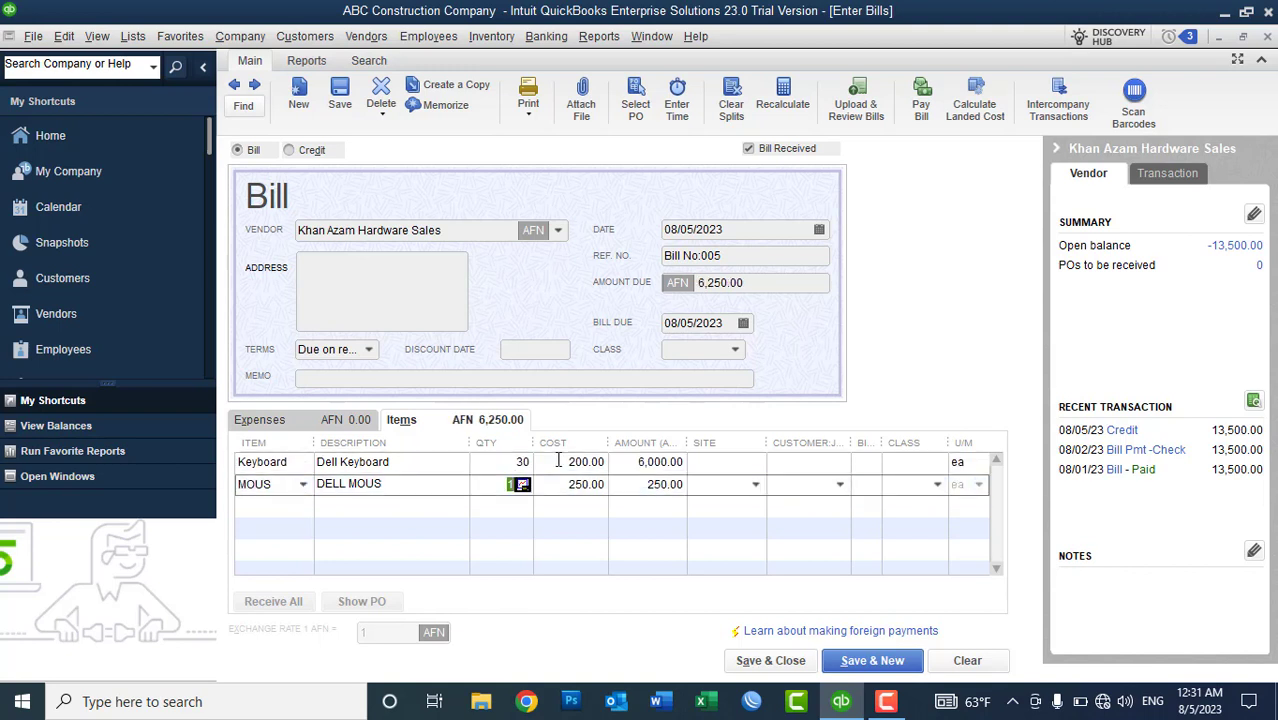
type("30")
key("Down")
key("Up")
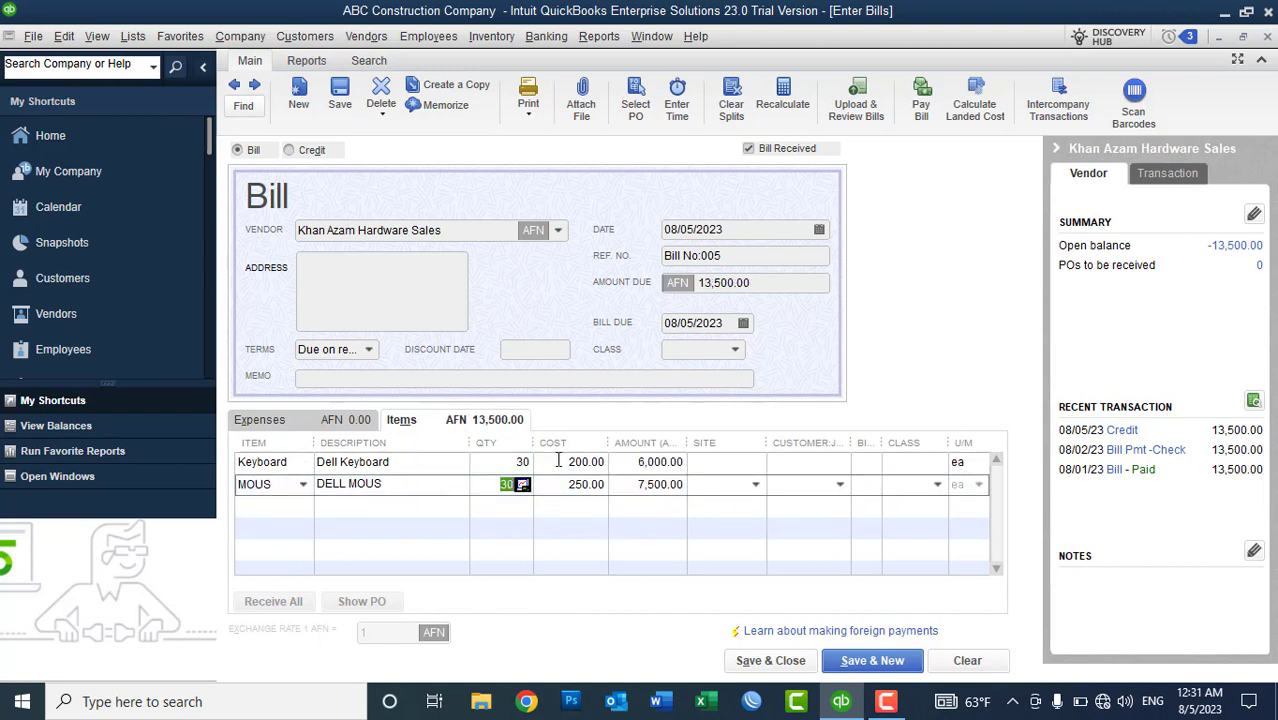
key("Up")
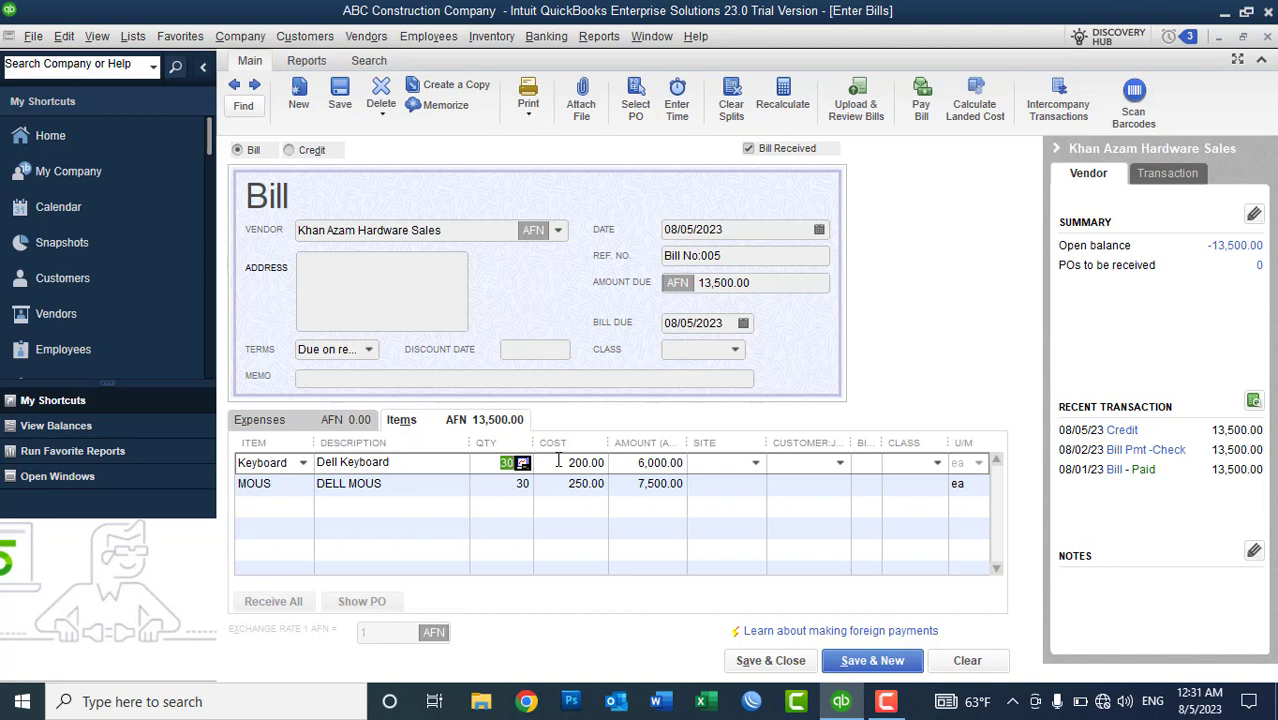
left_click(770, 284)
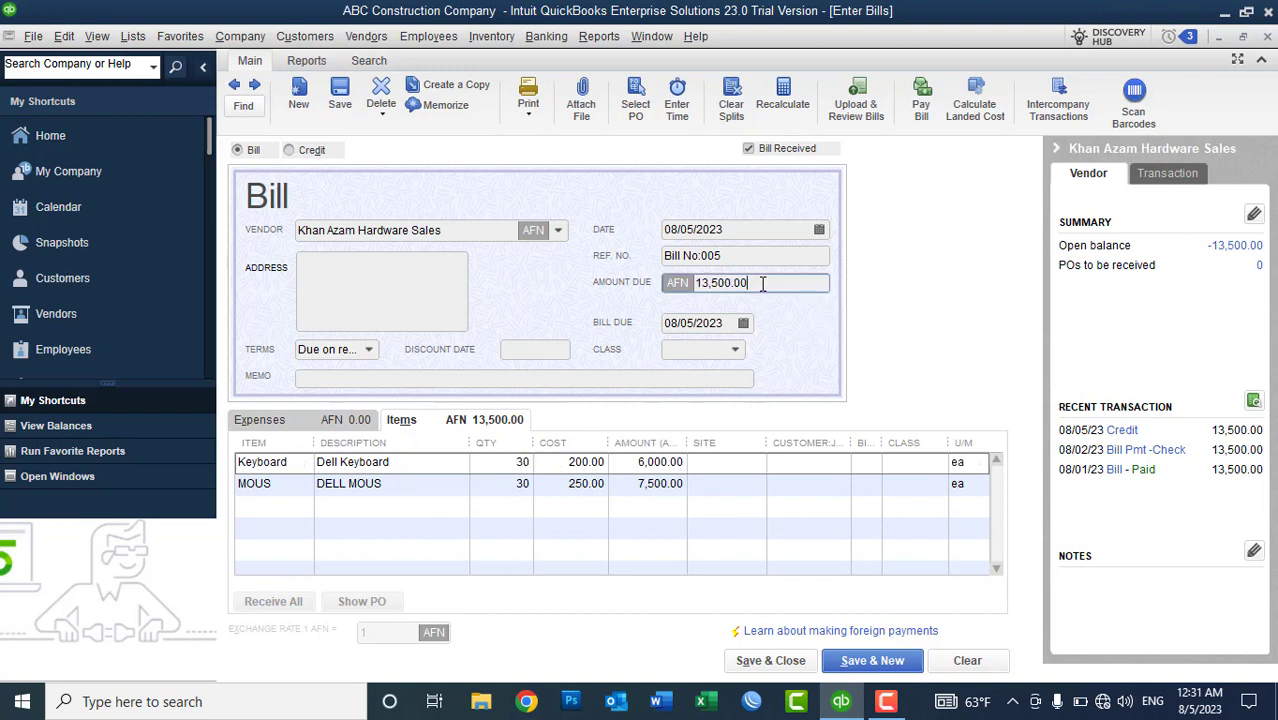
- Assign the Warehous site to all inventory items on the bill, and save and close it without classes
left_click(735, 466)
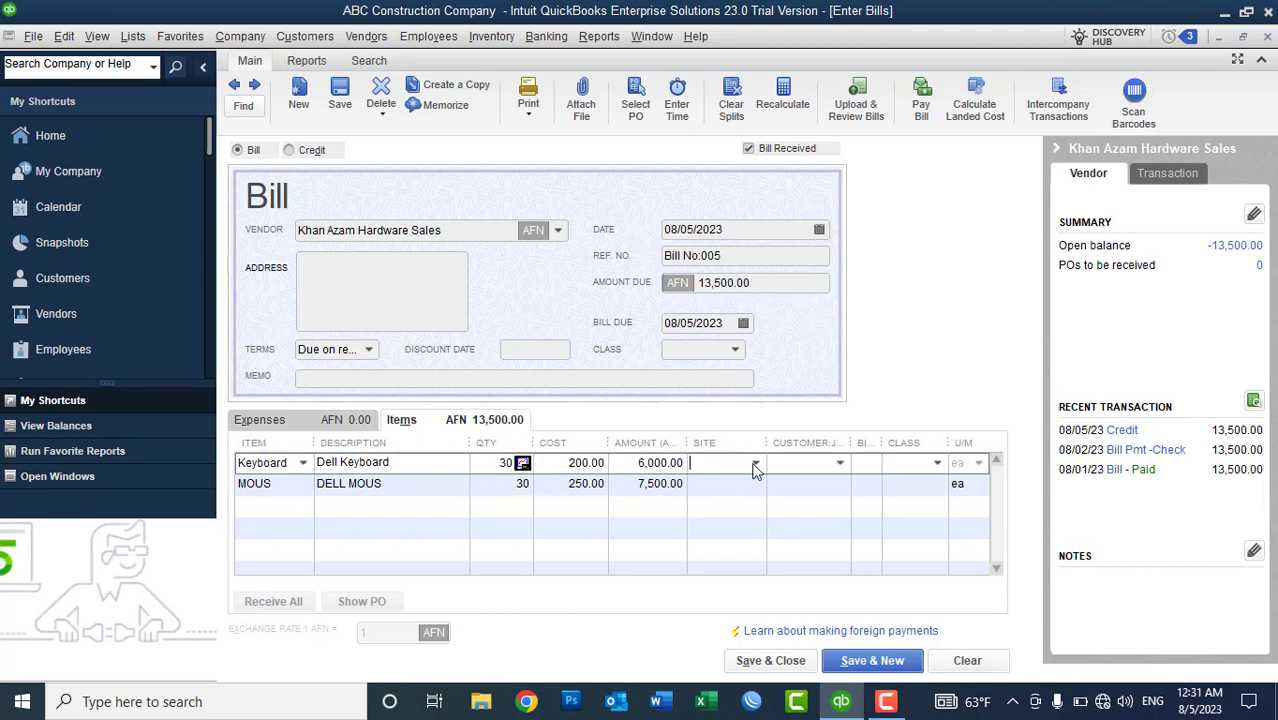
left_click(755, 466)
left_click(740, 595)
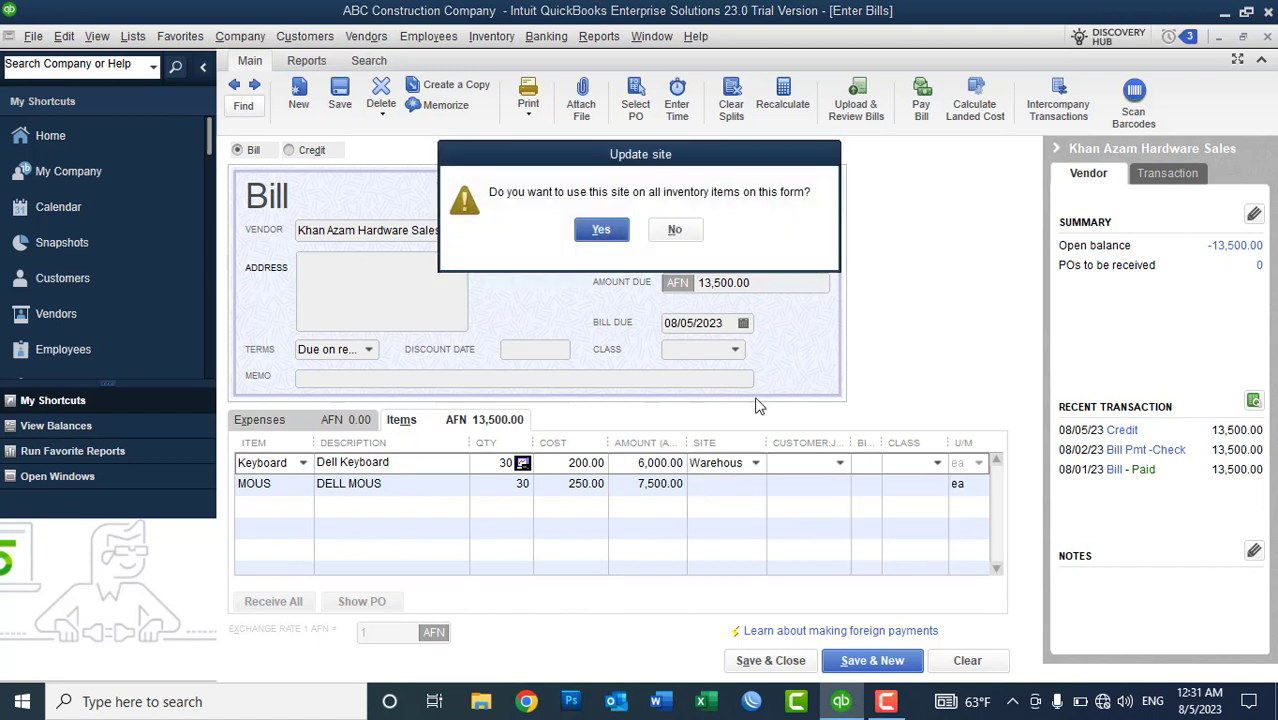
left_click(601, 231)
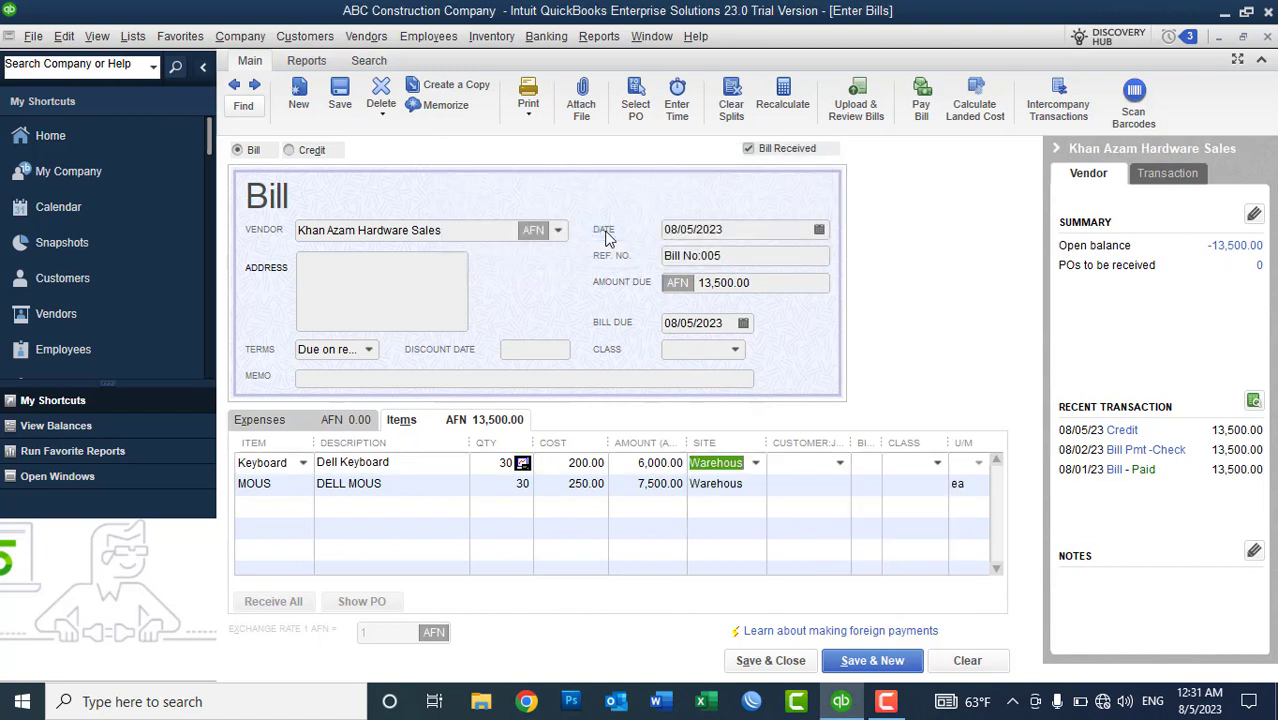
left_click(770, 661)
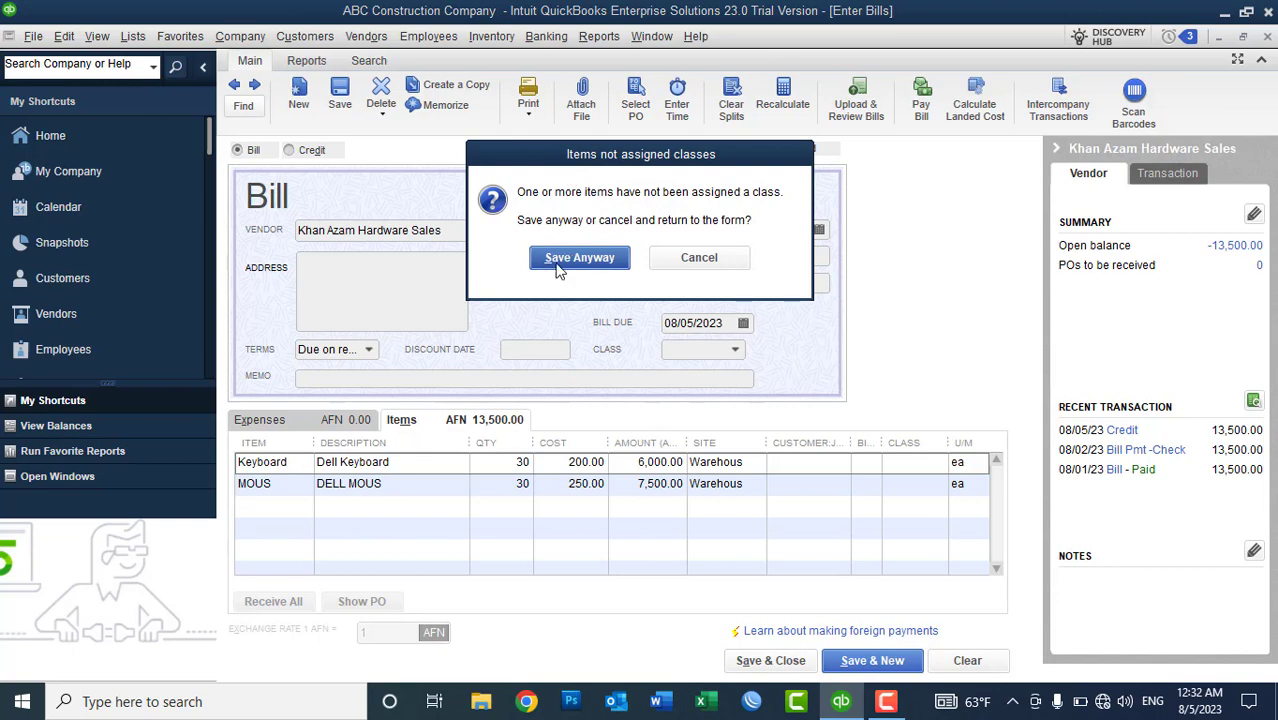
left_click(558, 268)
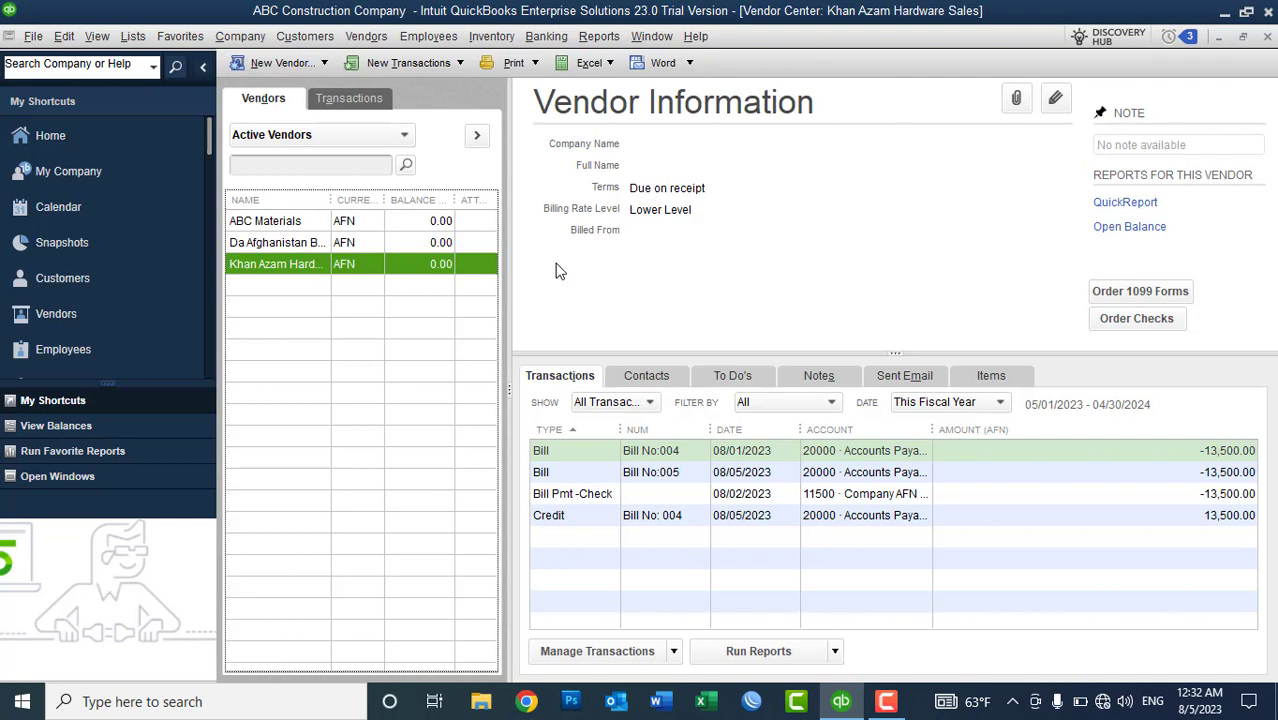
- Open bill payment with all bills shown and select Khan Azam Hardware Sales' Bill No:005 for payment
left_click(366, 36)
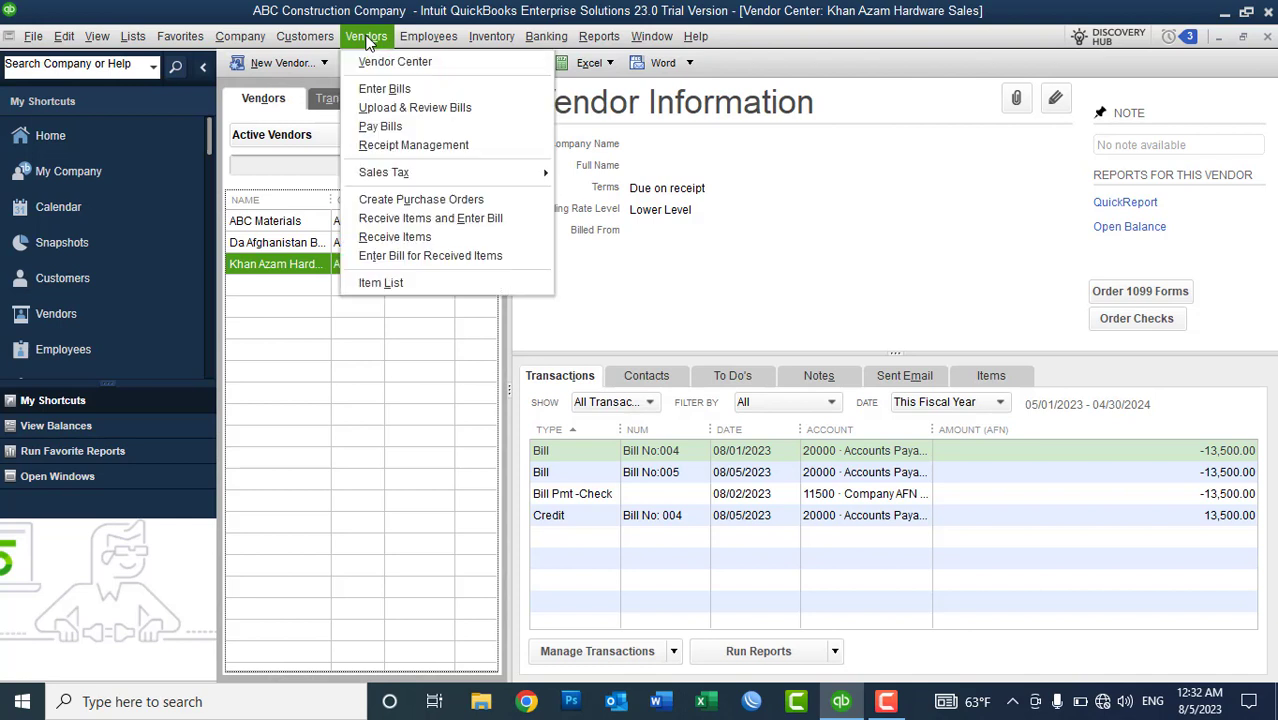
left_click(380, 127)
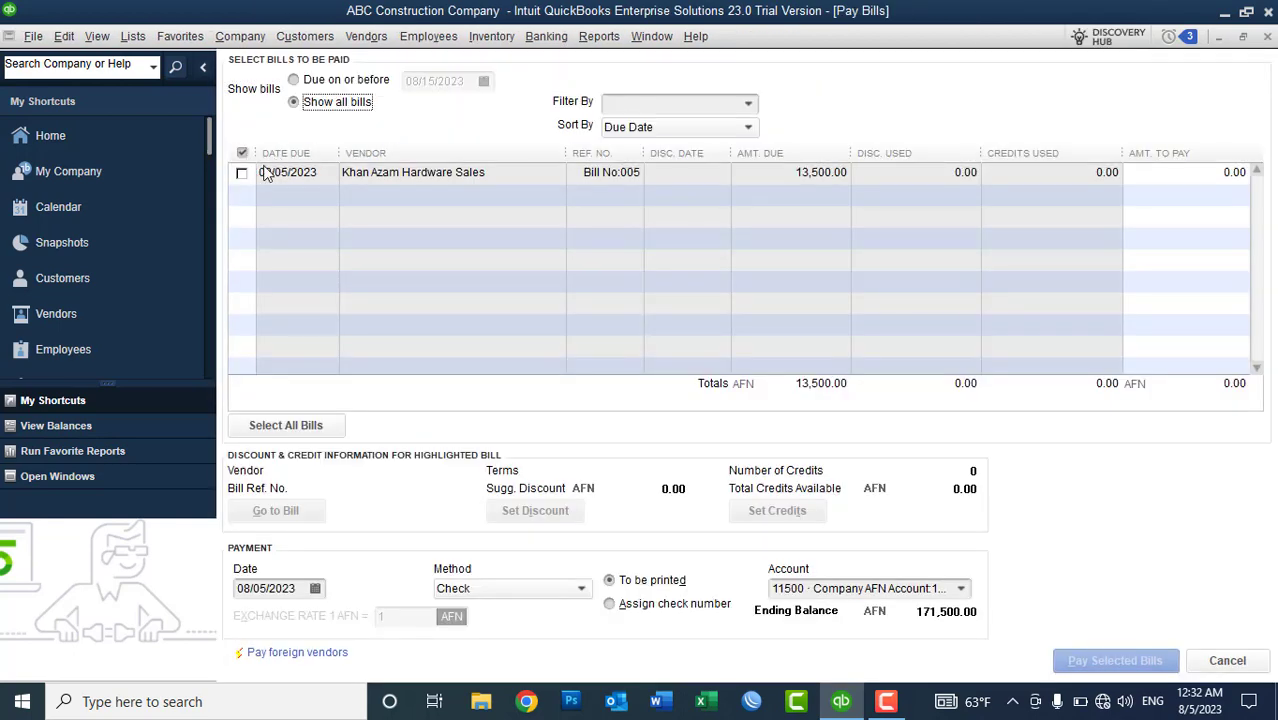
left_click(242, 173)
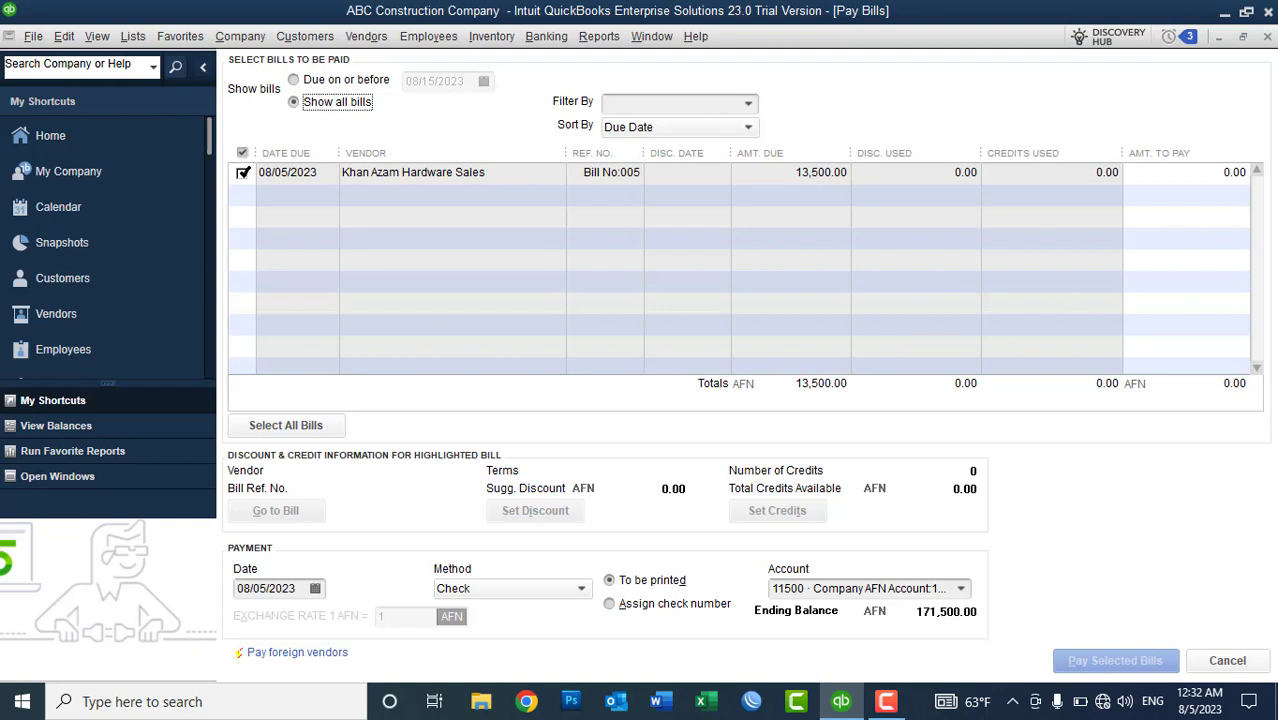
left_click(242, 173)
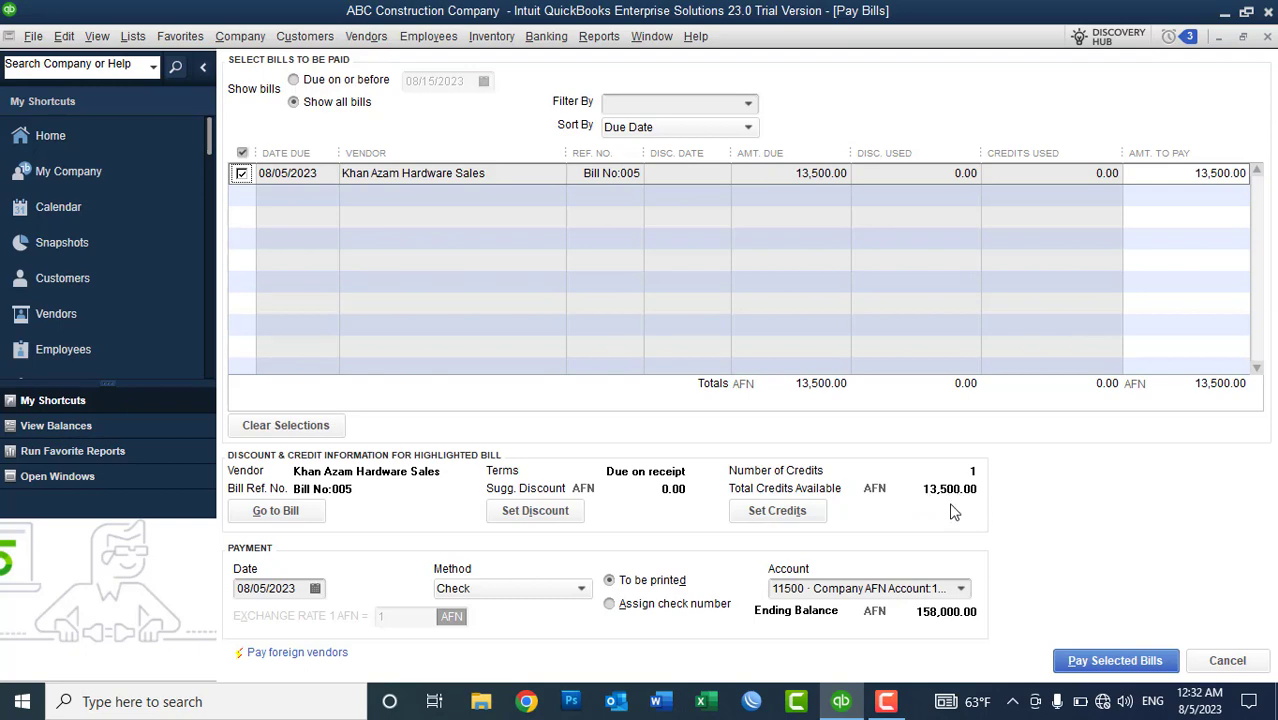
- Apply the vendor's 13,500.00 credit from Bill No: 004 to the selected bill and record the payment
left_click(790, 521)
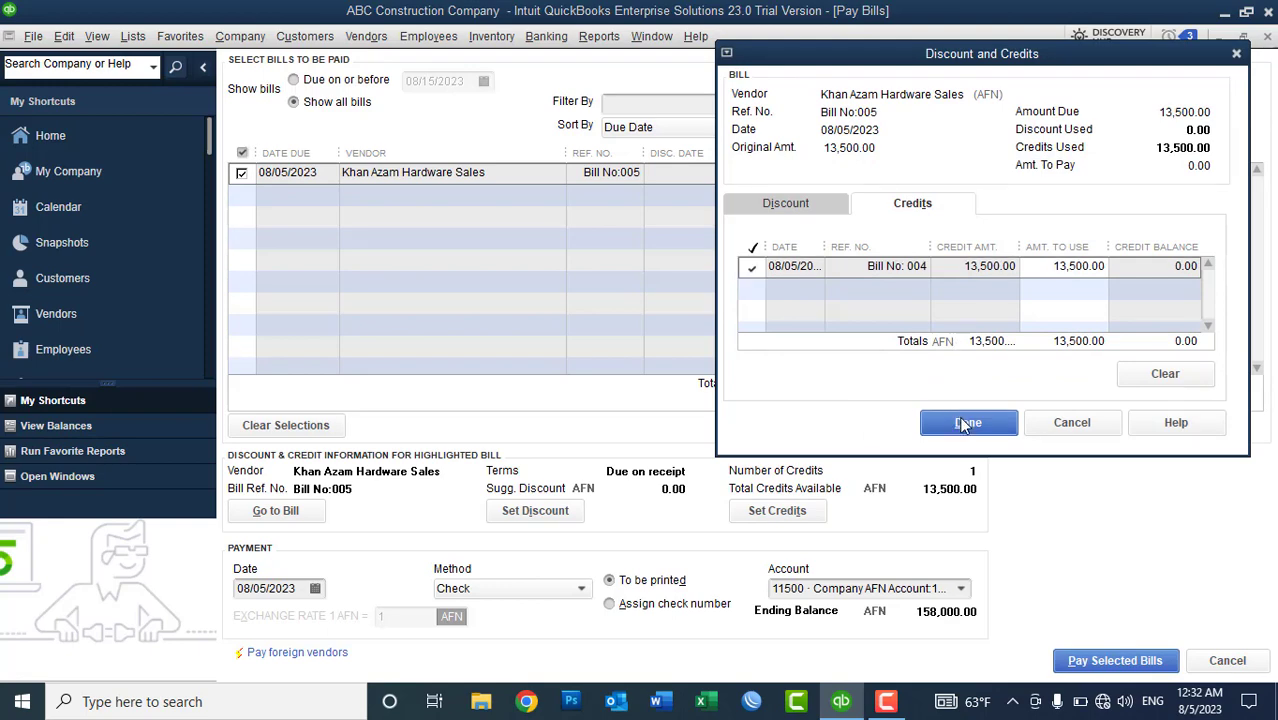
left_click(965, 424)
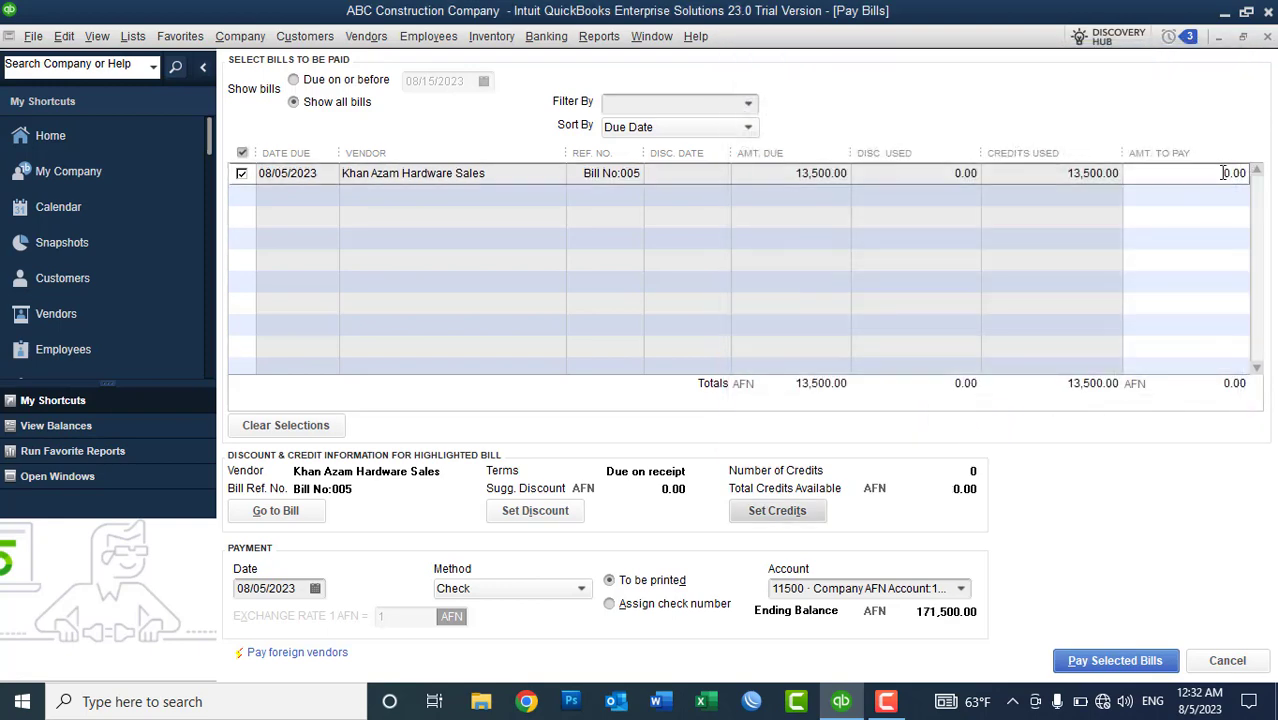
left_click(1087, 665)
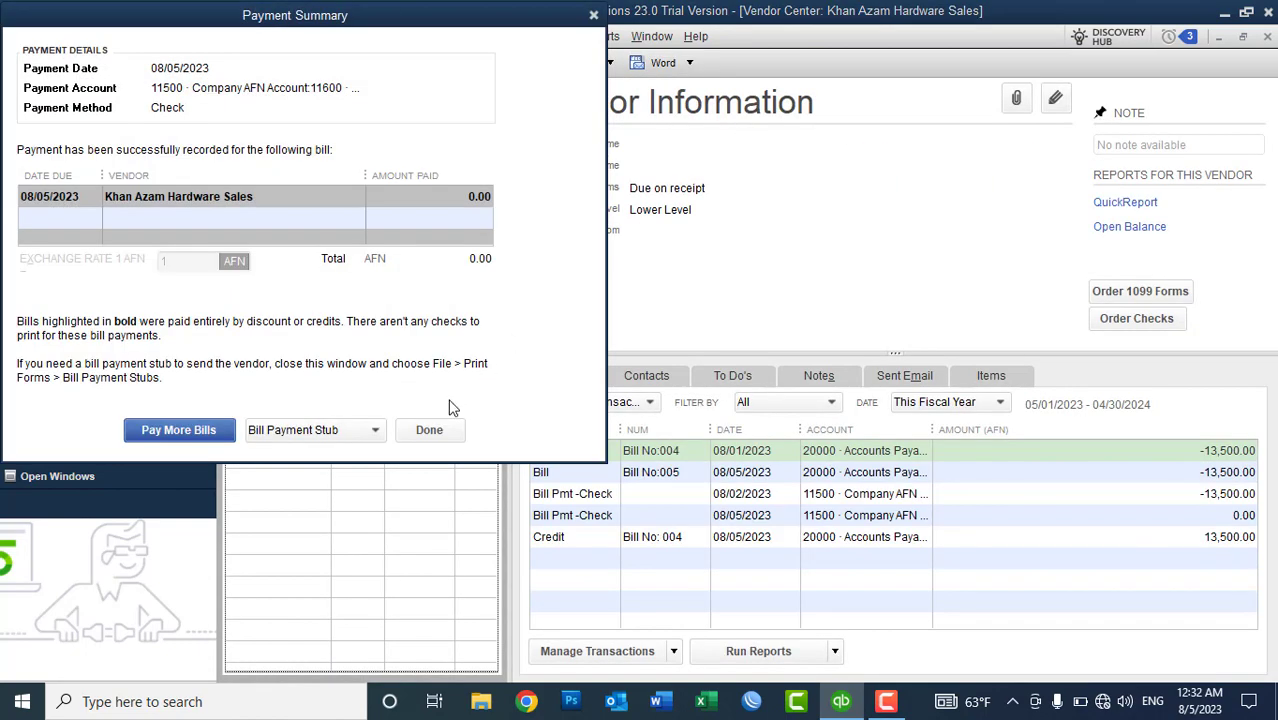
left_click(429, 429)
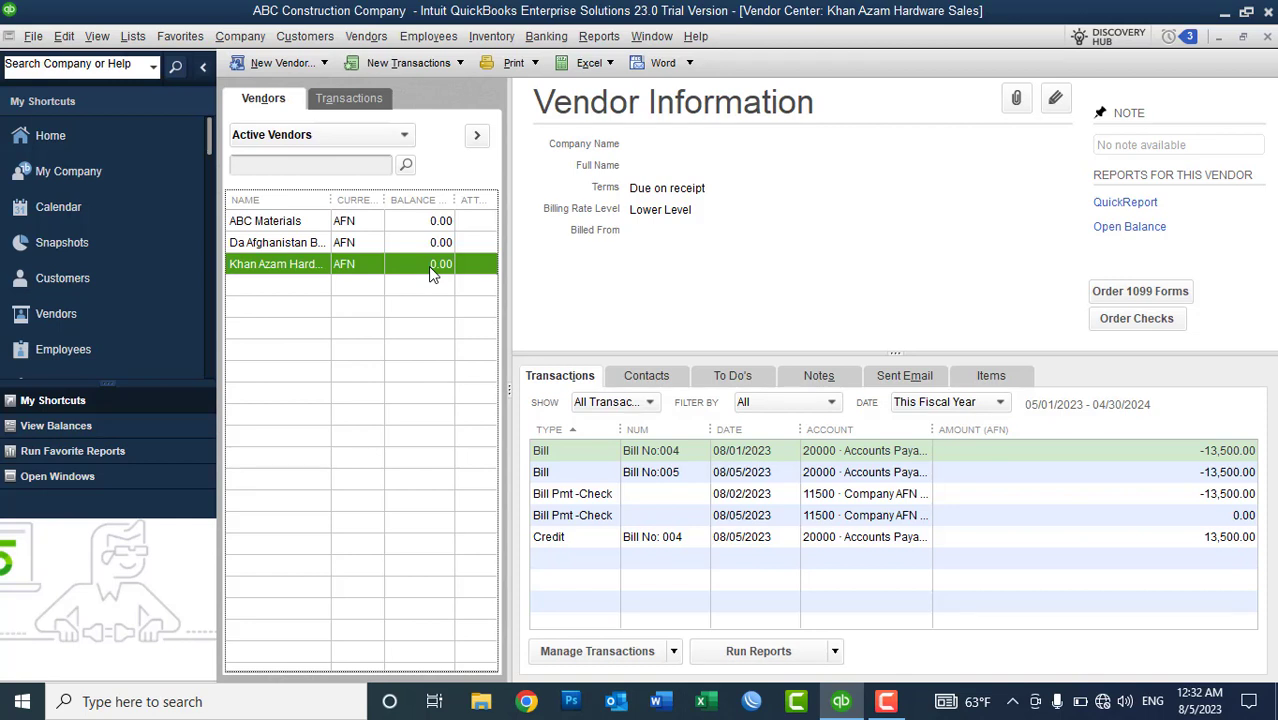
- Start another bill with received items for Khan Azam Hardware Sales and date it 08/04/2023
left_click(368, 39)
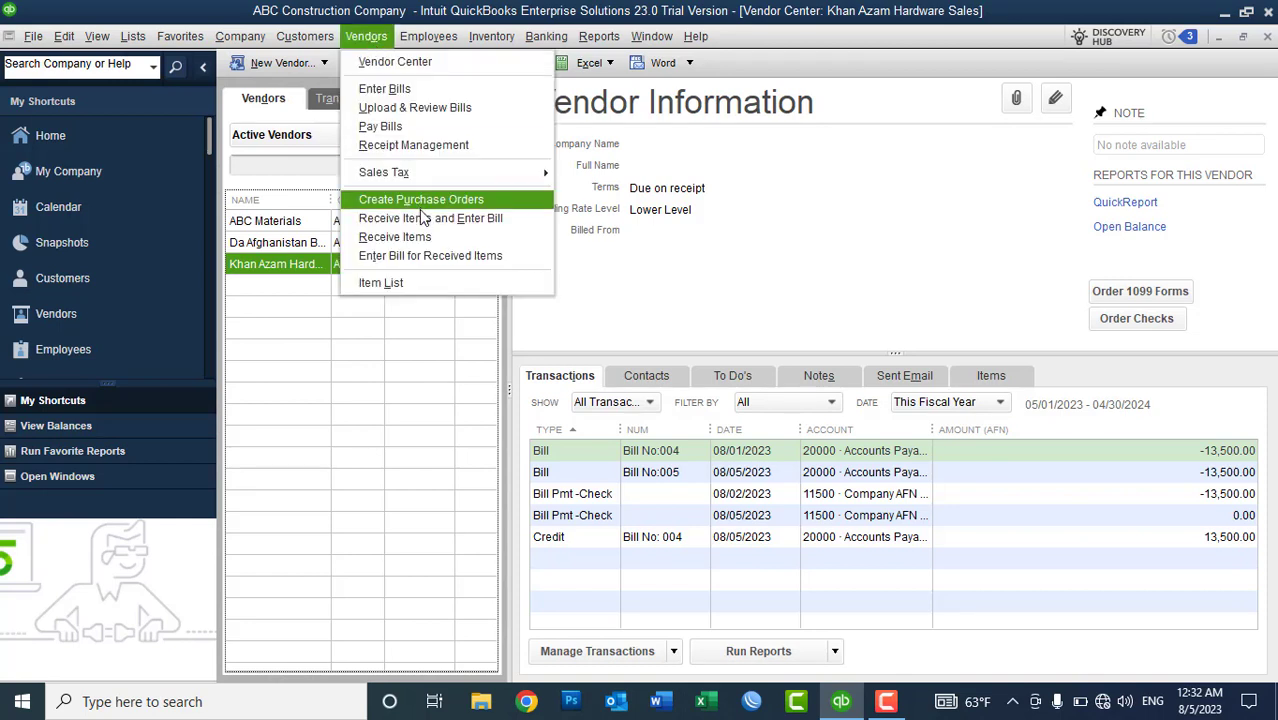
left_click(422, 219)
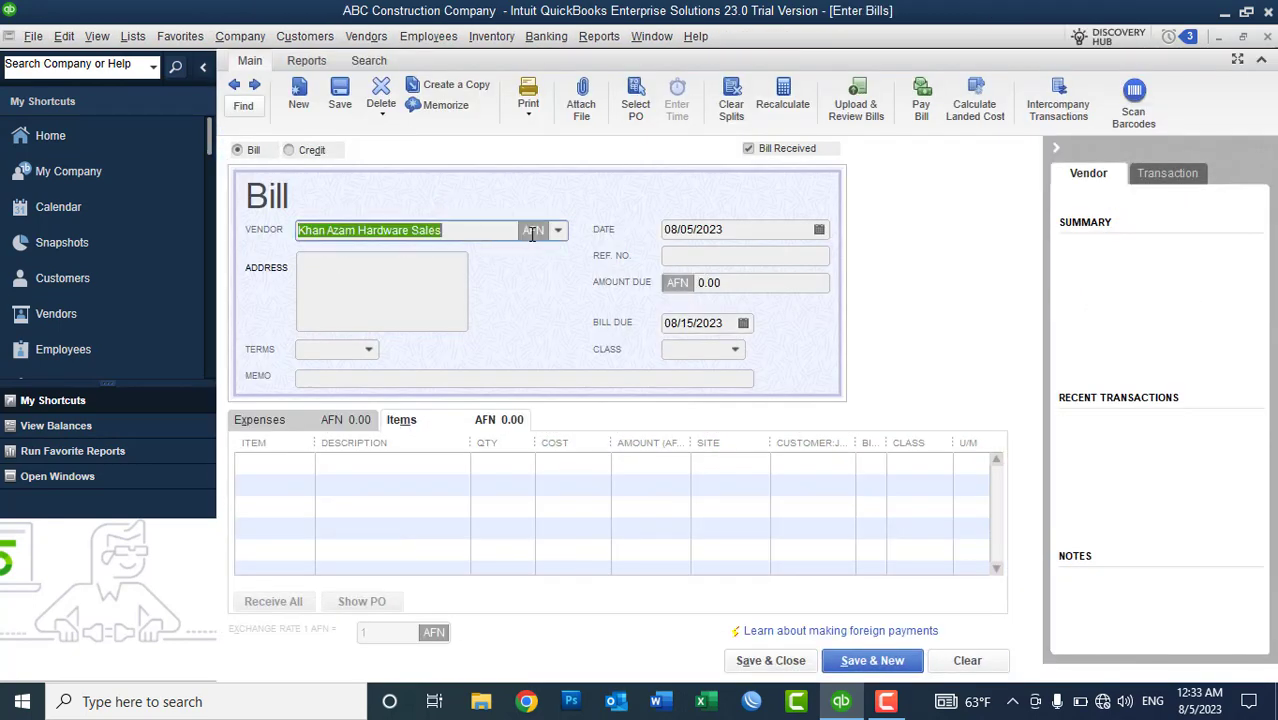
left_click(819, 230)
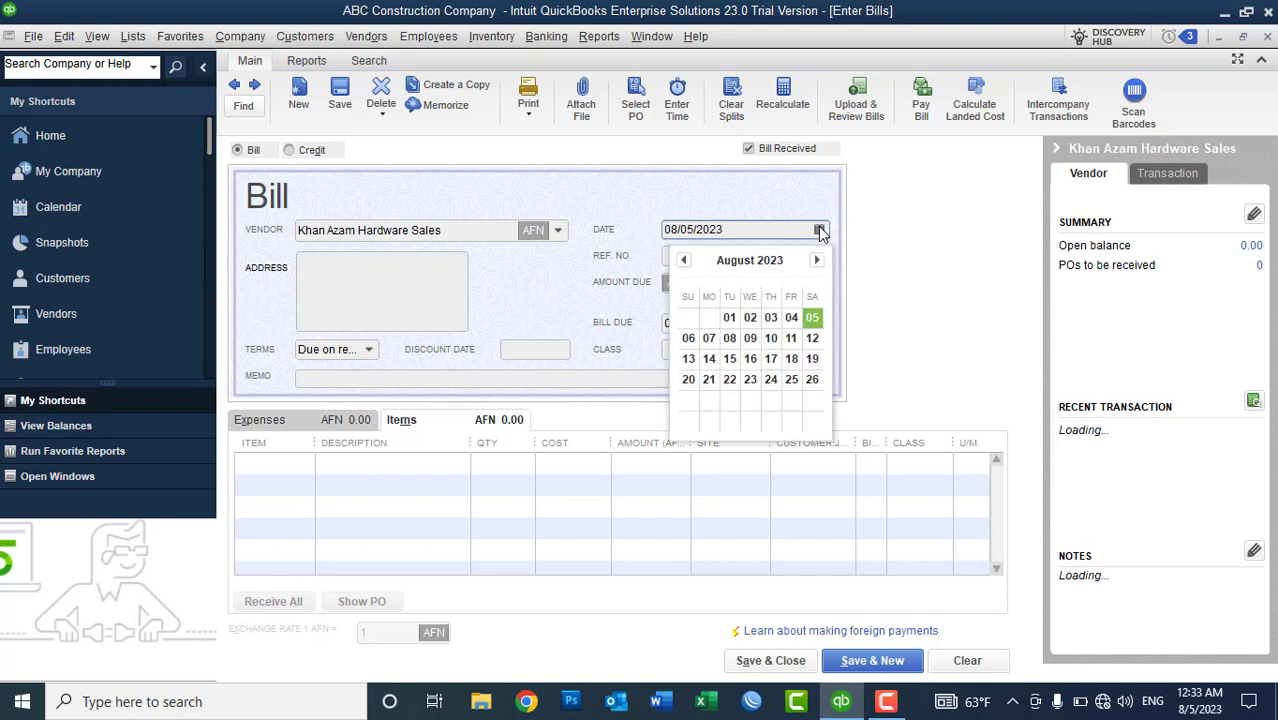
left_click(791, 318)
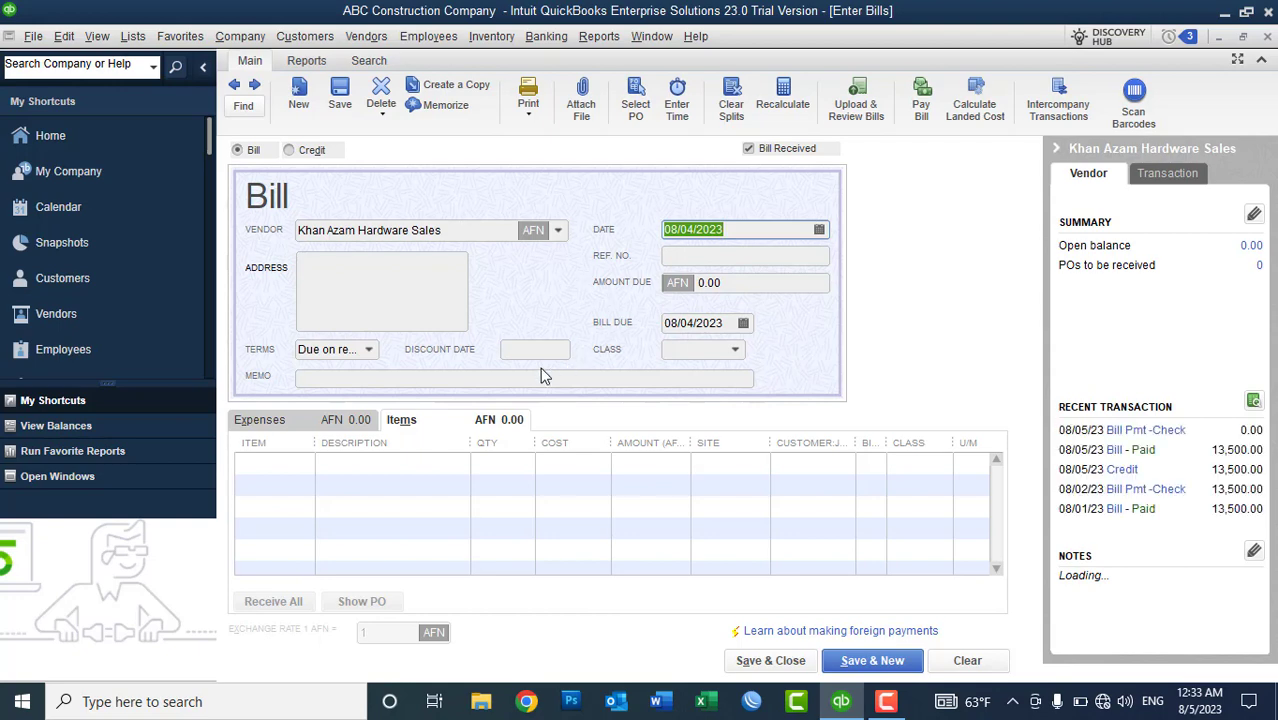
- Add the Monitor inventory item as the first line on the bill
left_click(305, 465)
left_click(305, 464)
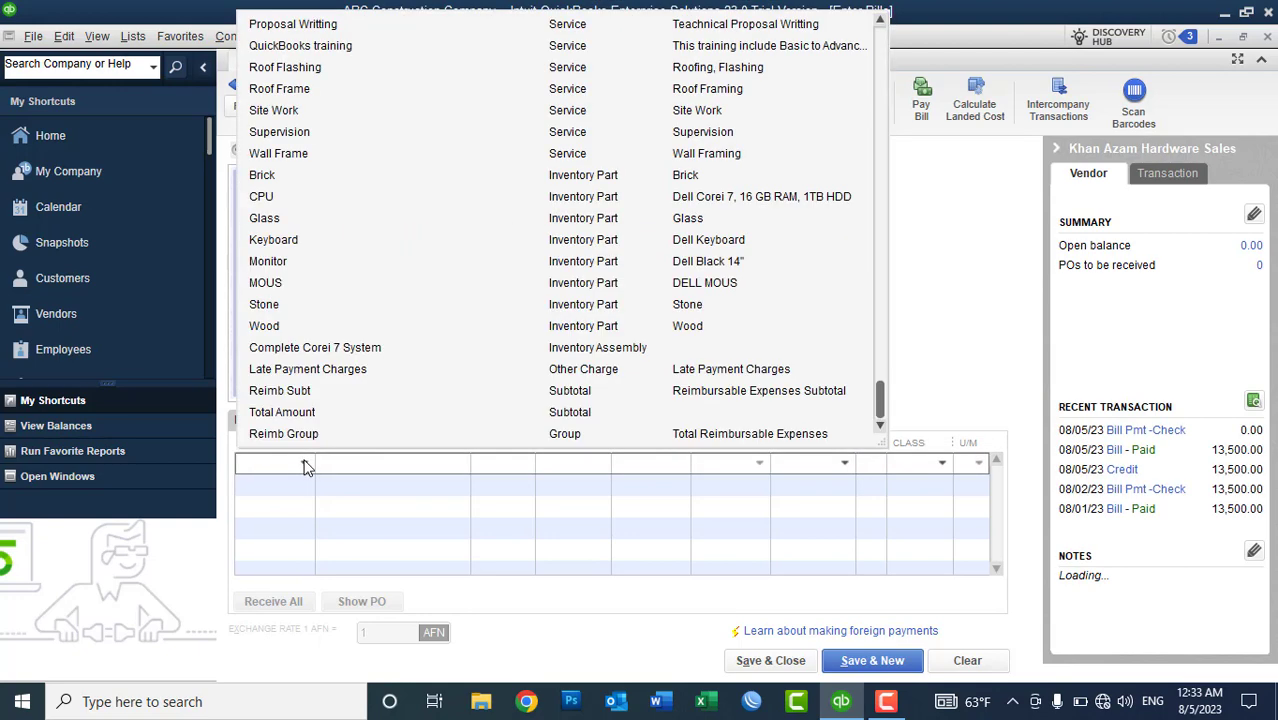
left_click(274, 264)
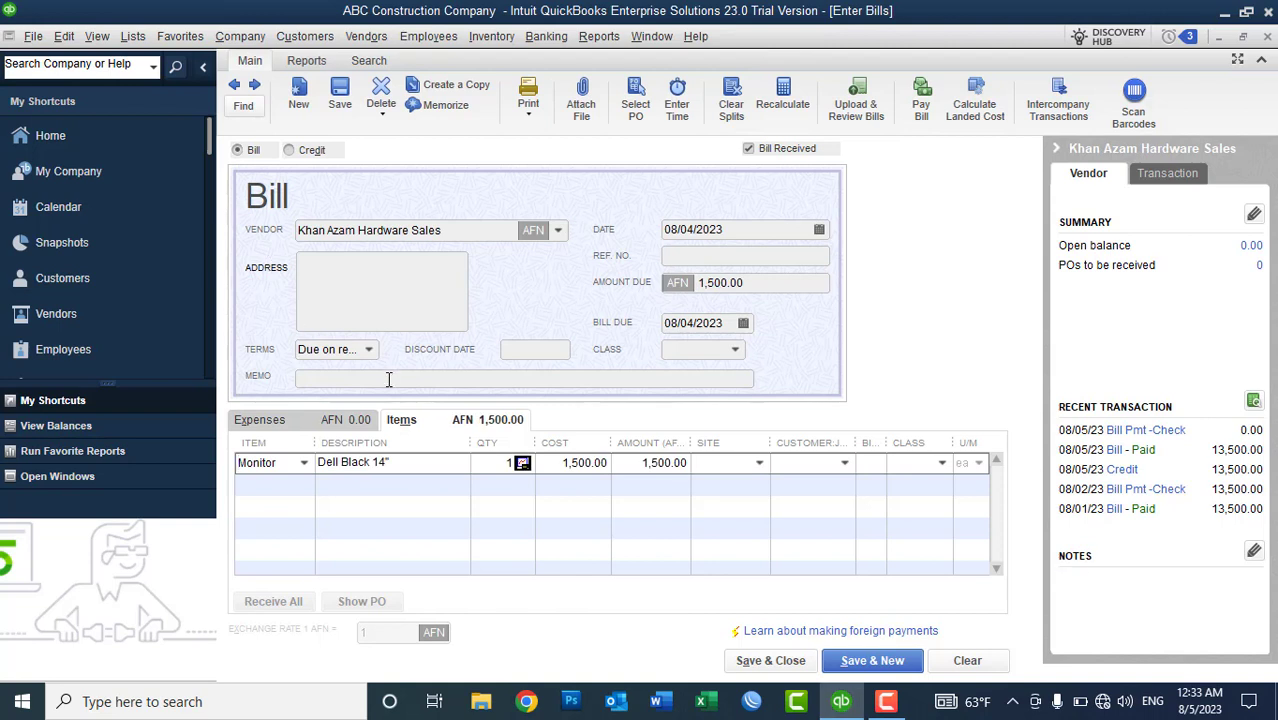
- Set the bill's Monitor line to a quantity of 10 and assign it to the Warehous site
left_click(489, 461)
type("10")
key("Tab")
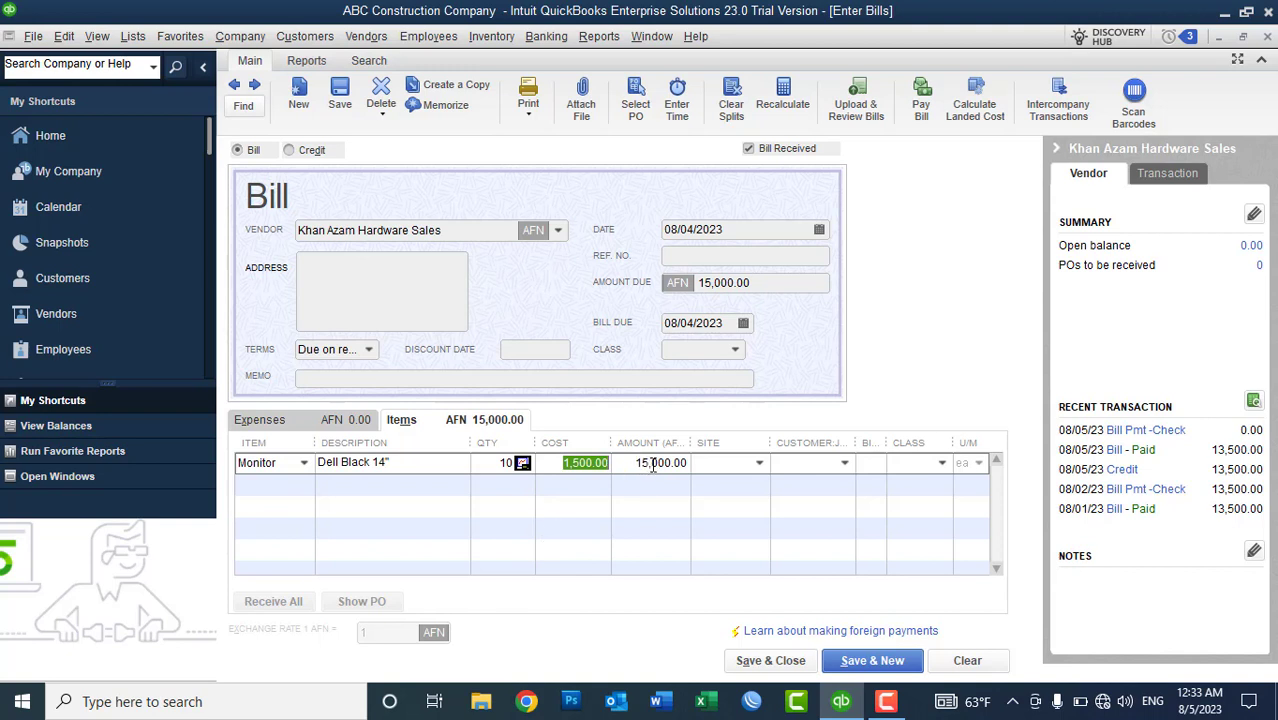
left_click(759, 463)
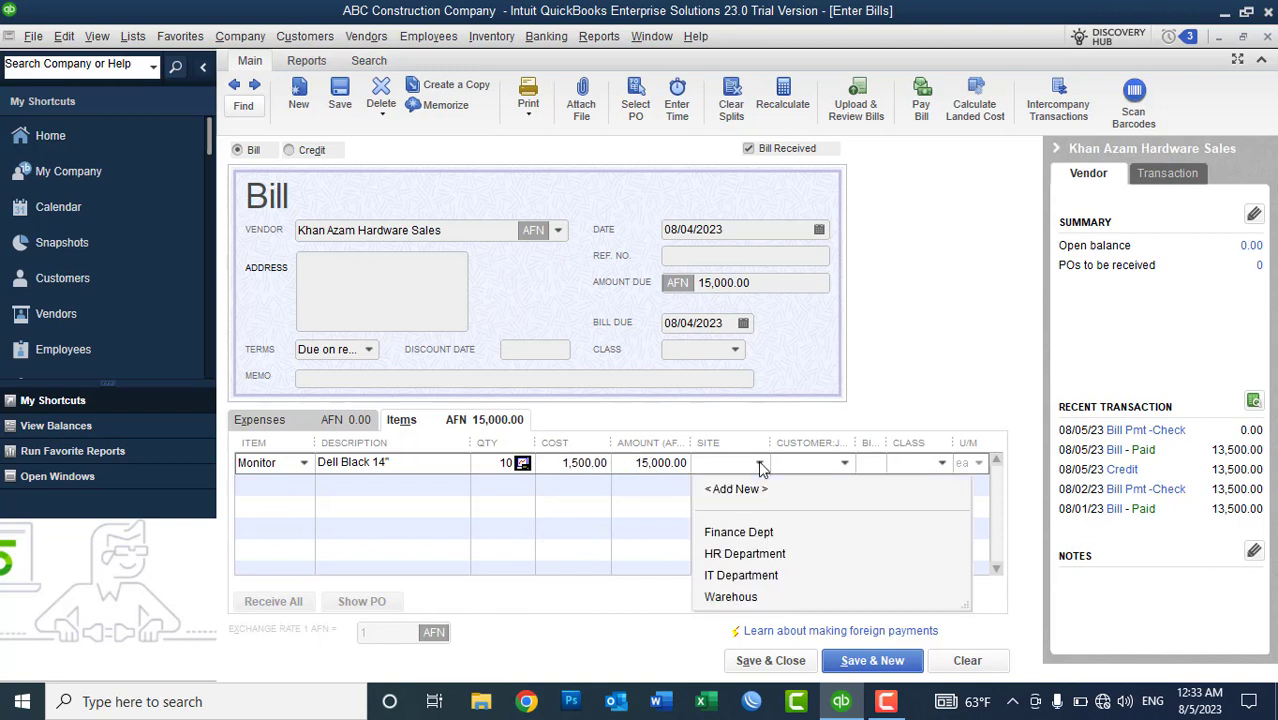
left_click(731, 597)
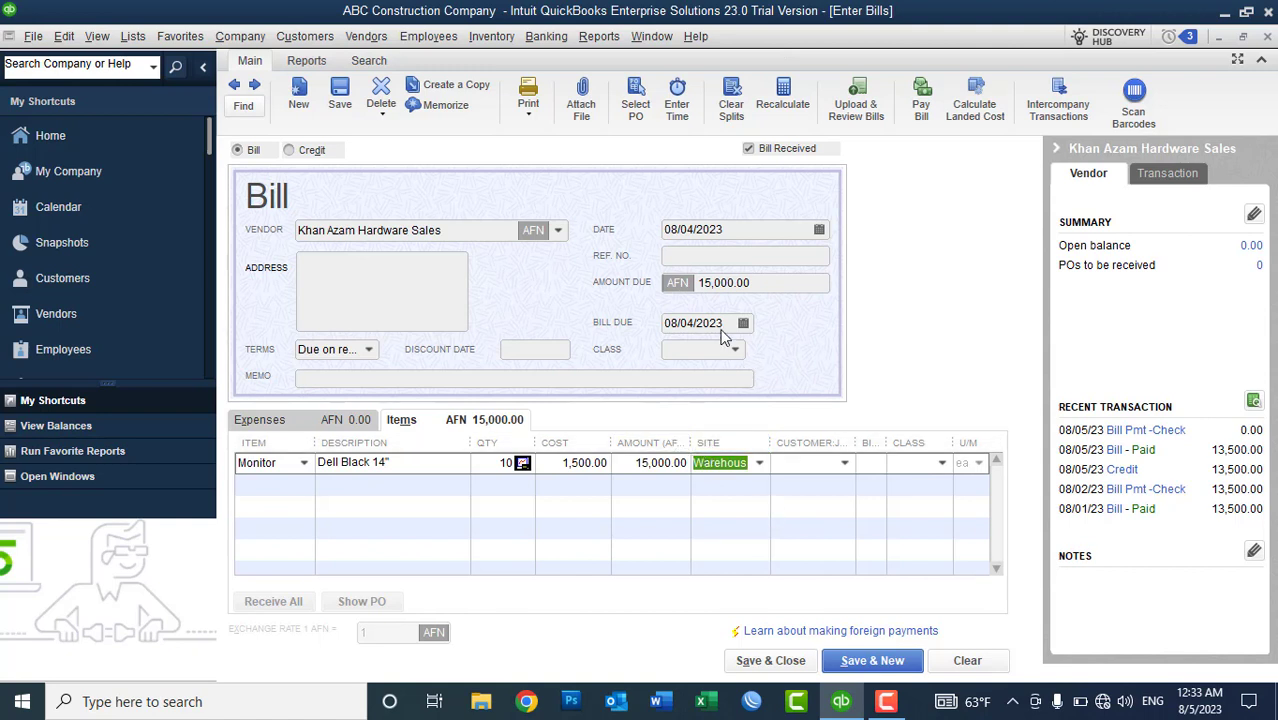
- Give the bill the reference number Bill No:006, then save and close it without assigning a class
left_click(684, 255)
type("Bill")
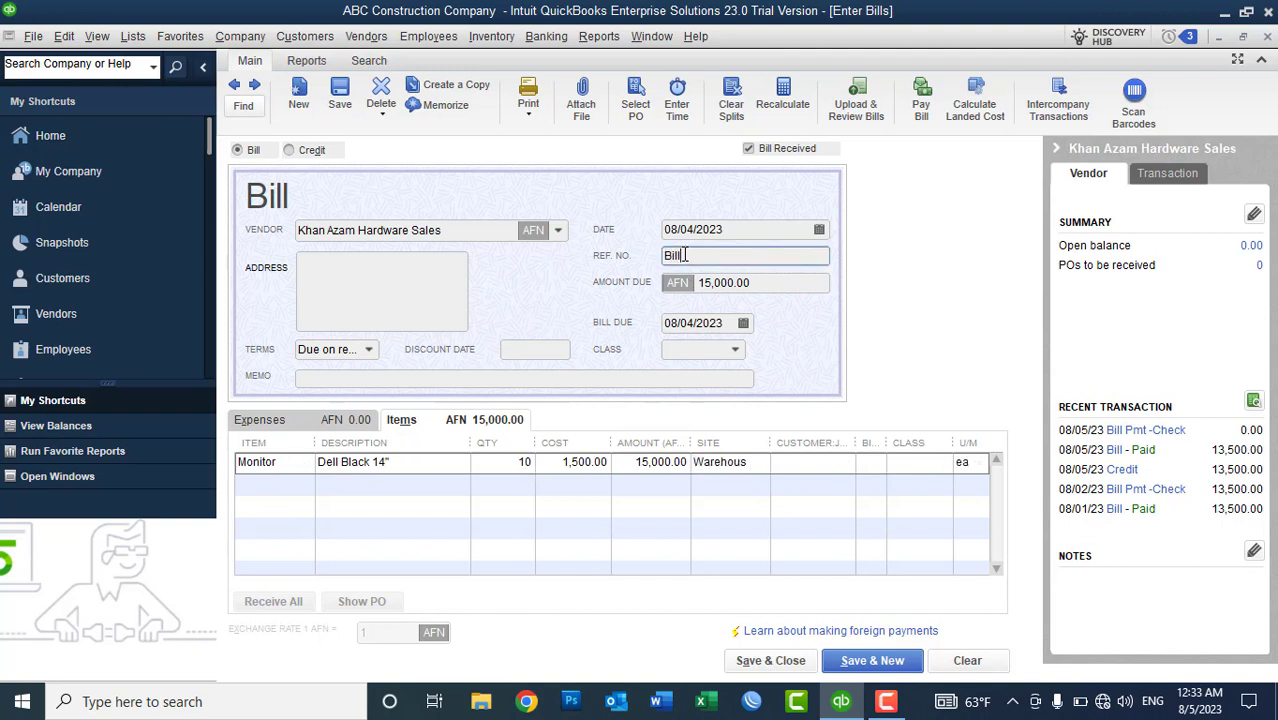
type(" No:006")
left_click(757, 662)
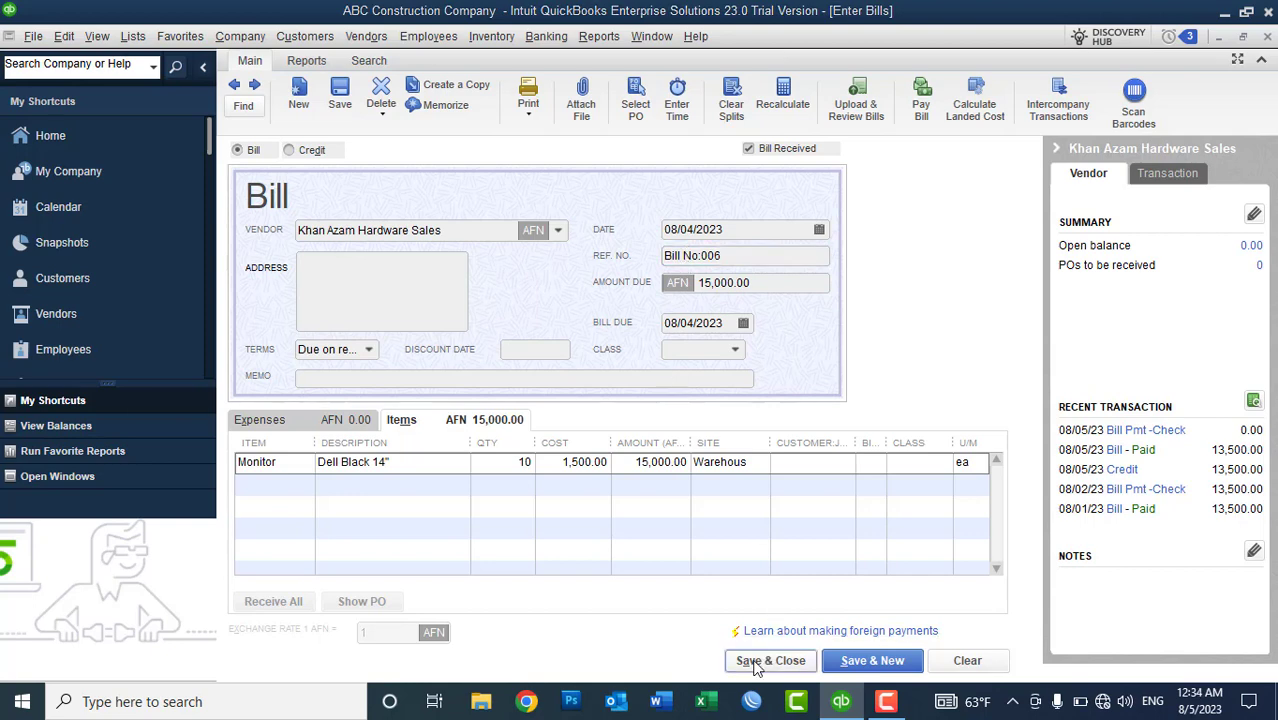
left_click(565, 264)
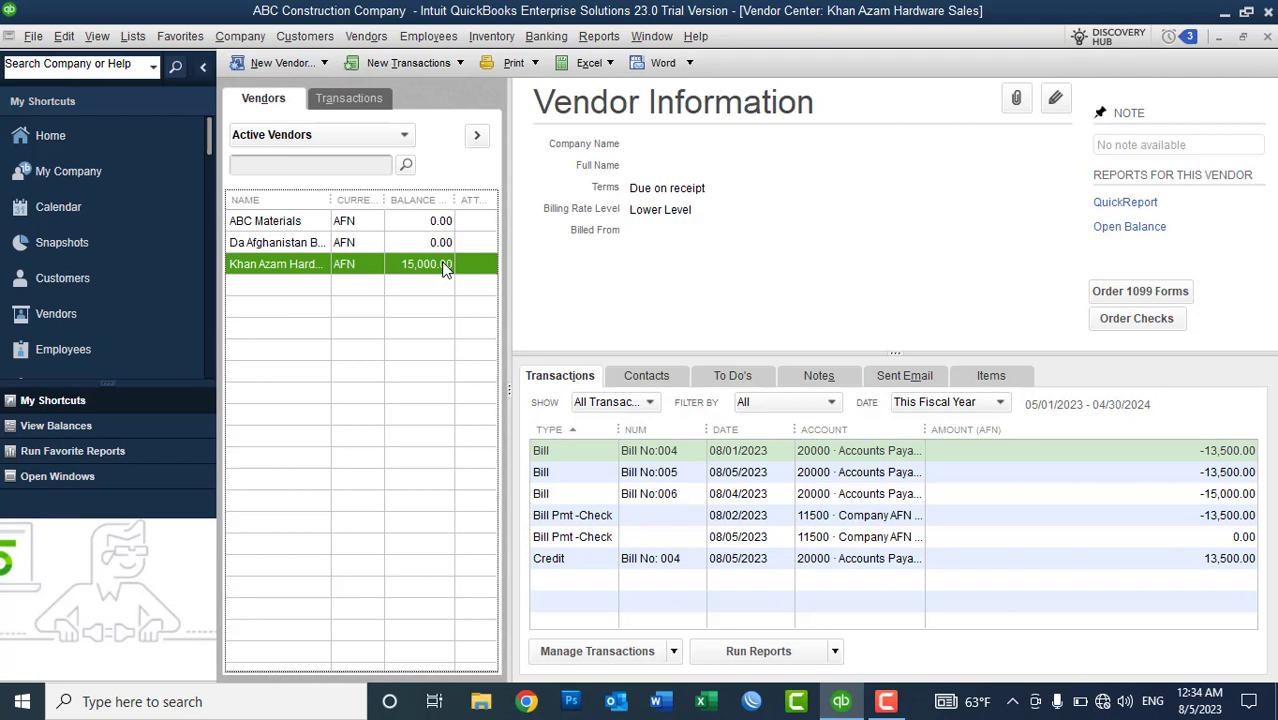
- Open bill payment and select Khan Azam Hardware Sales' Bill No:006 for payment
left_click(366, 36)
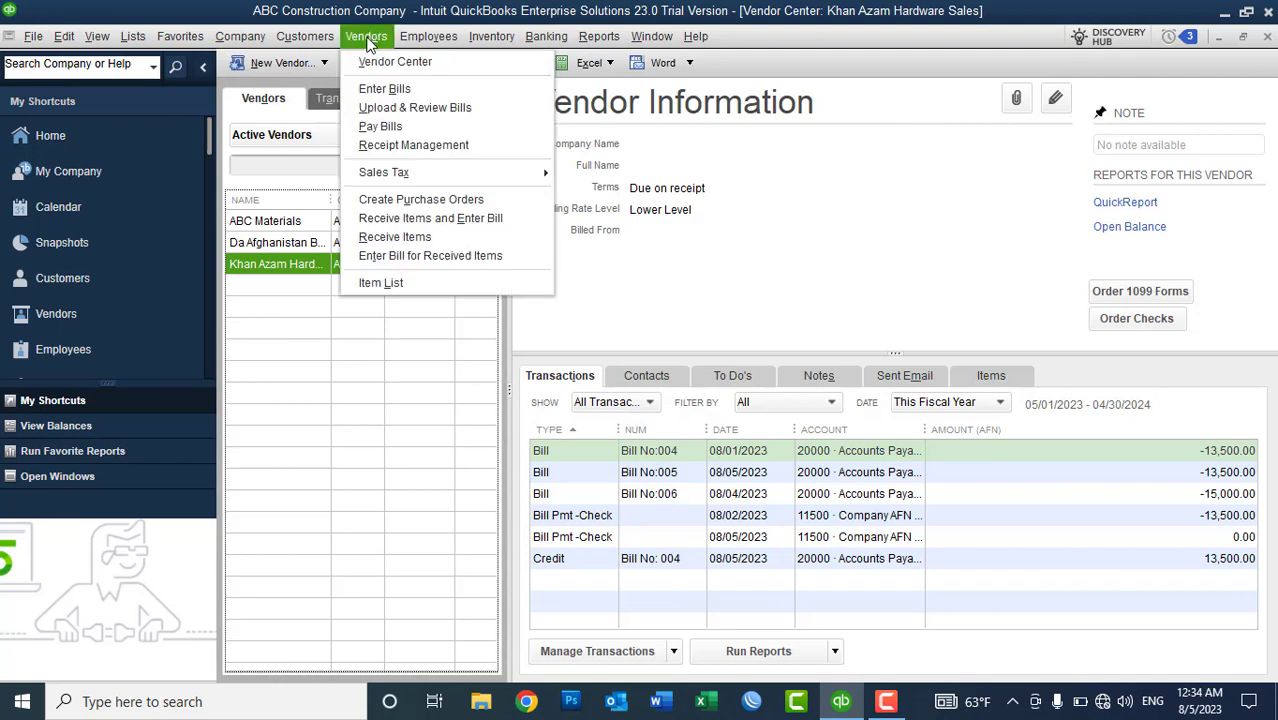
left_click(398, 127)
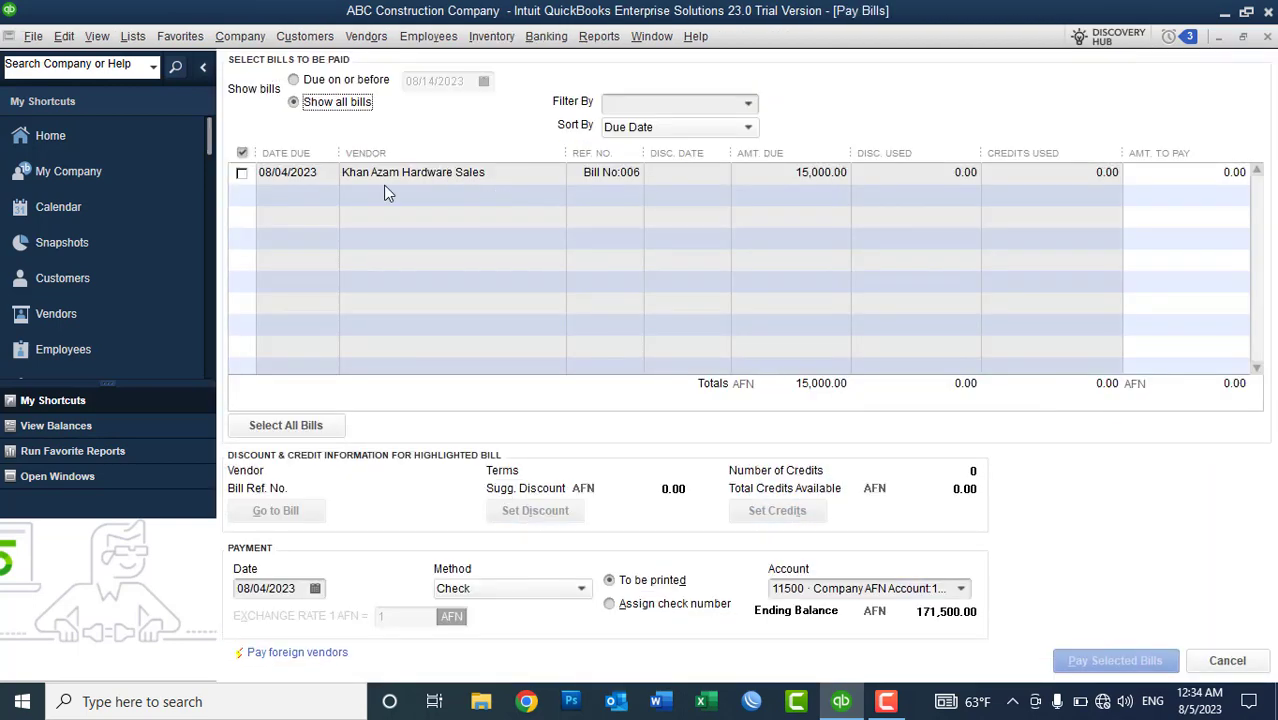
left_click(241, 173)
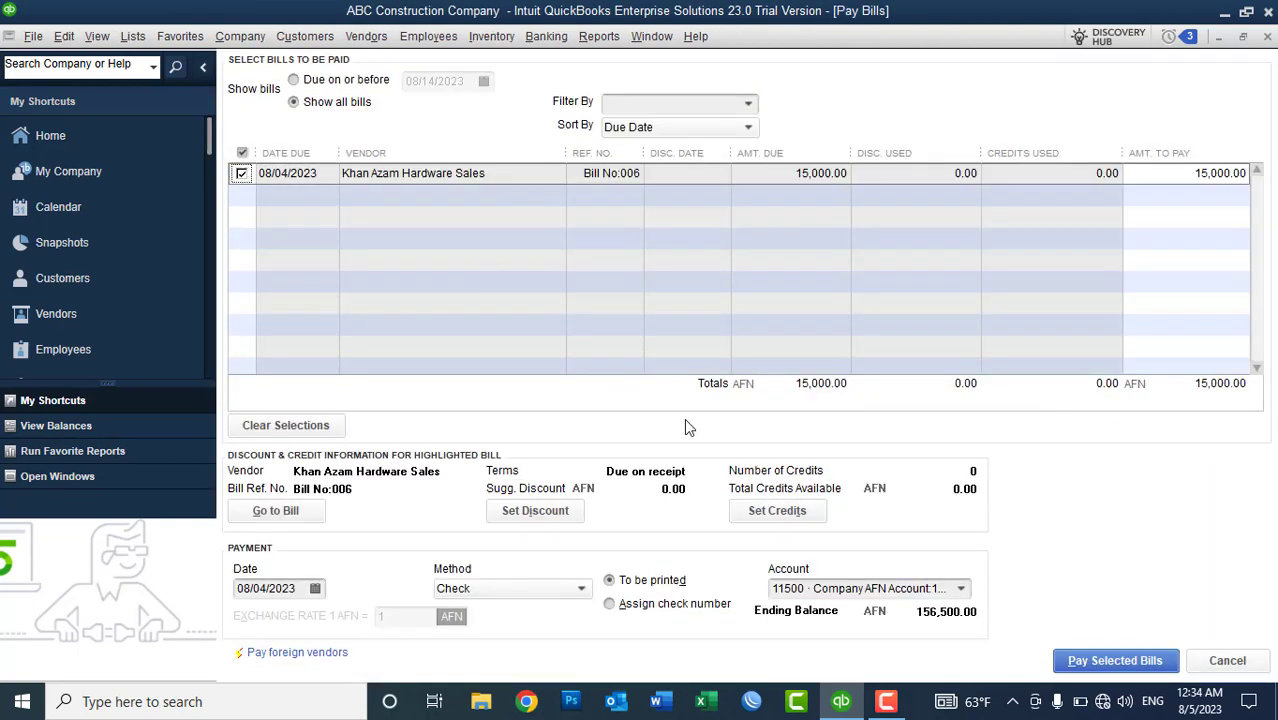
- Pay the selected bill from 11550 Kabul Bank AFN AC with payment date 08/05/2023 and close the payment summary
left_click(962, 588)
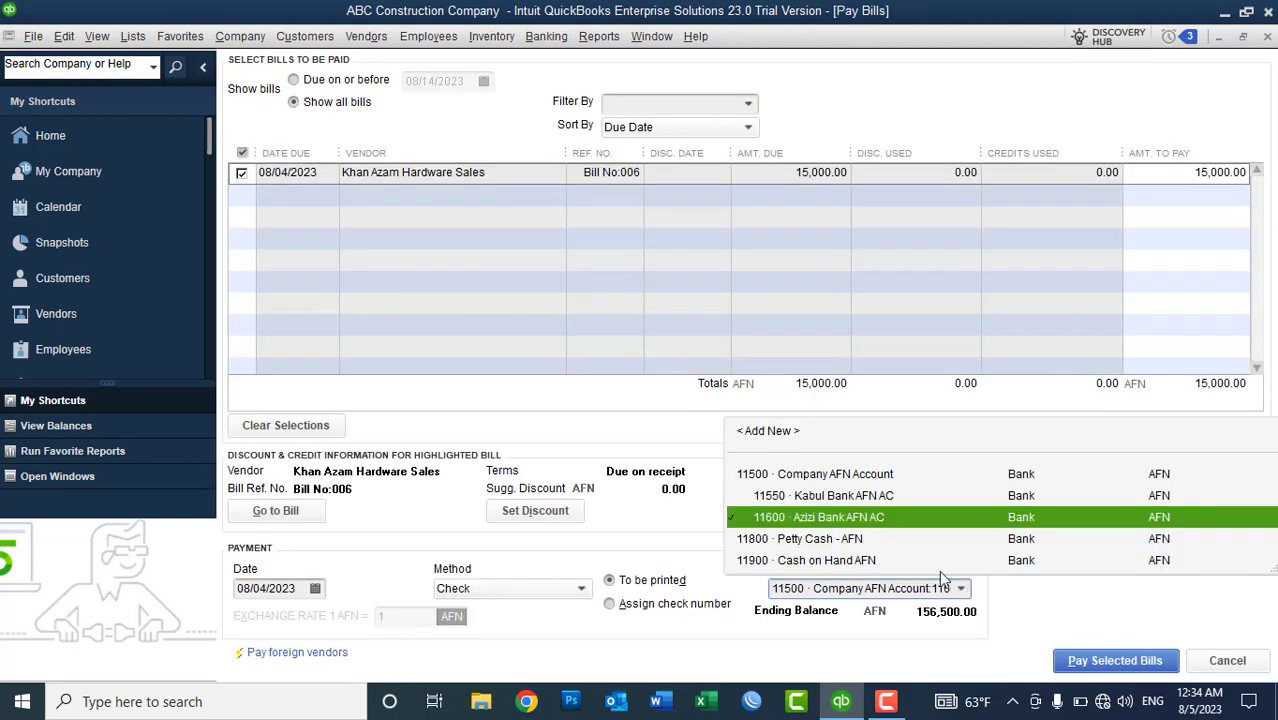
left_click(862, 498)
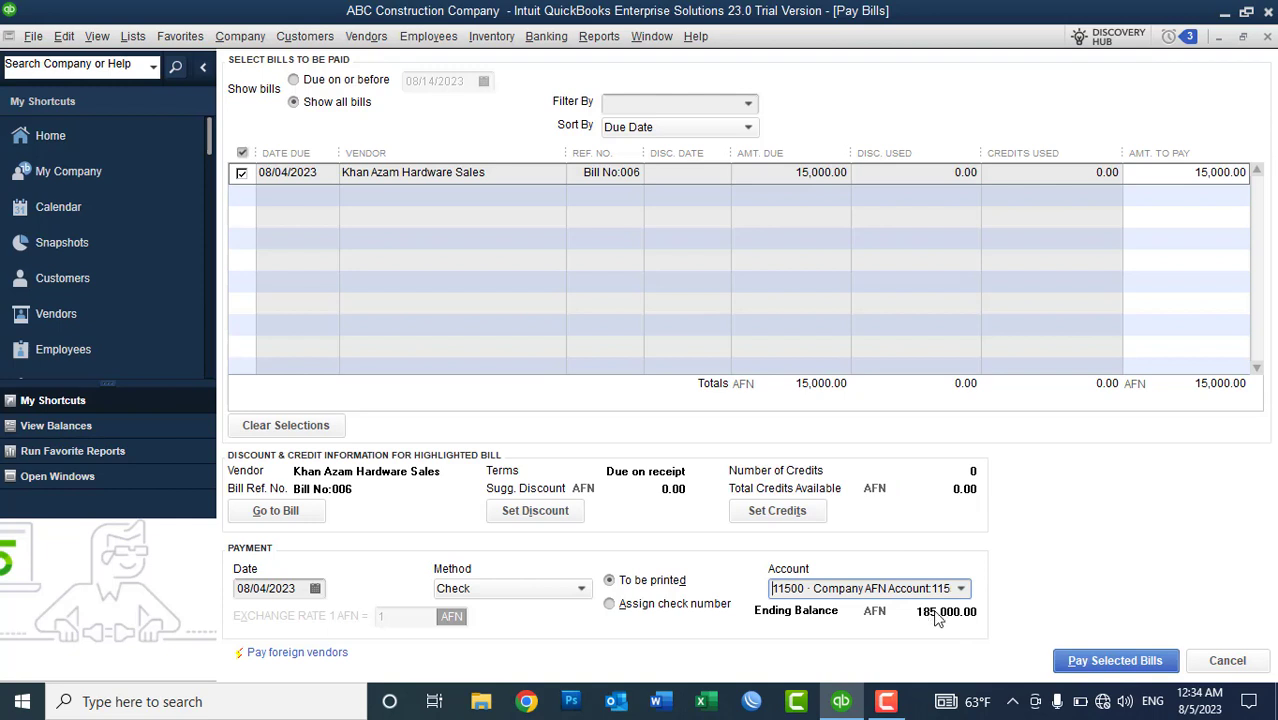
left_click(314, 588)
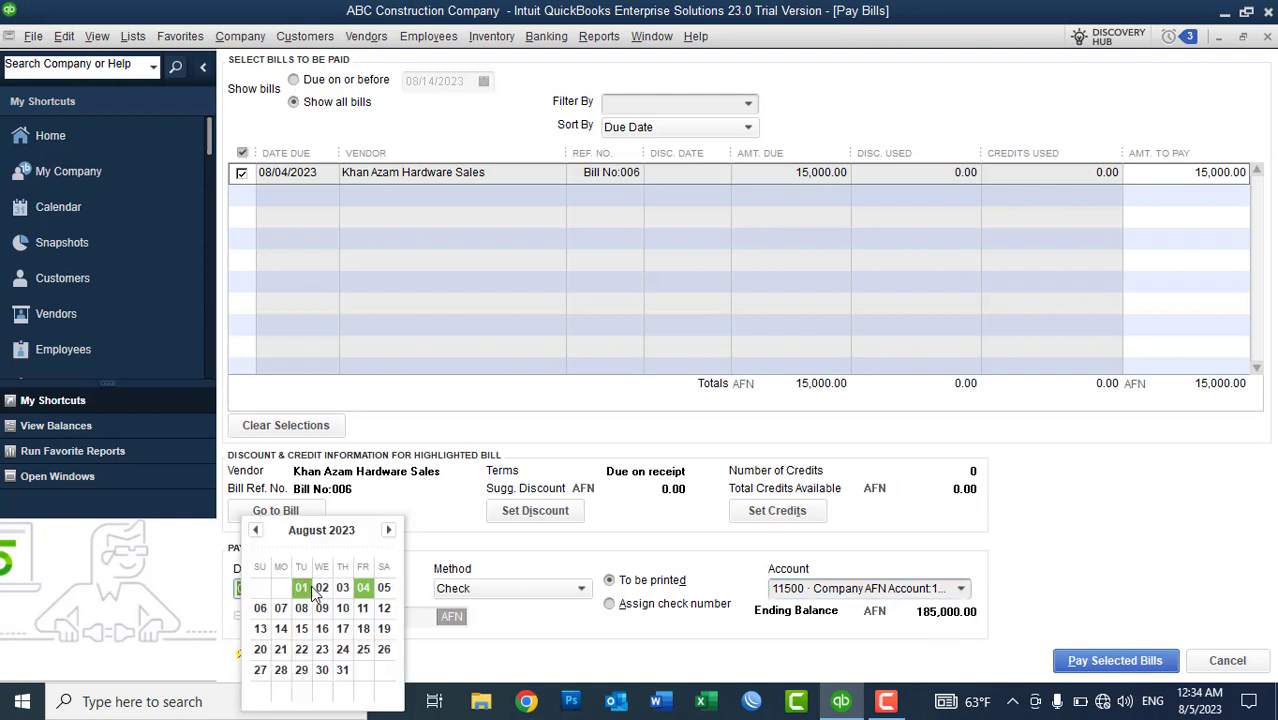
left_click(383, 588)
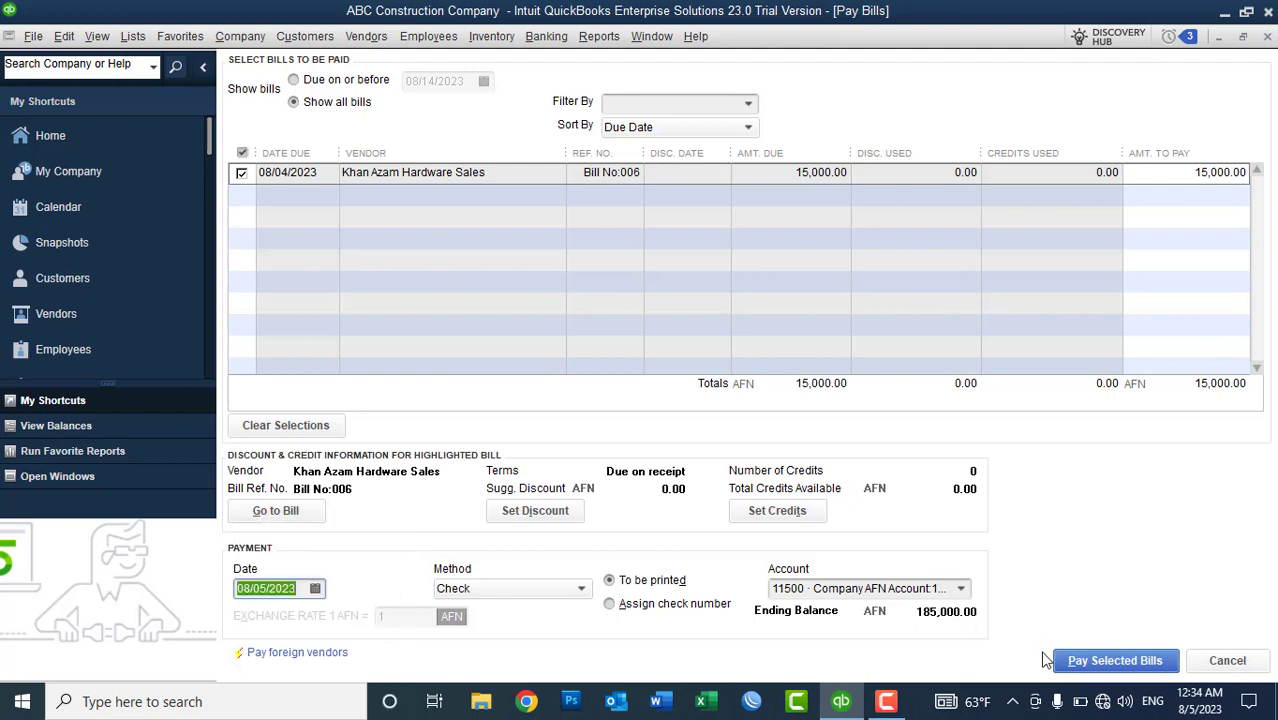
left_click(1072, 665)
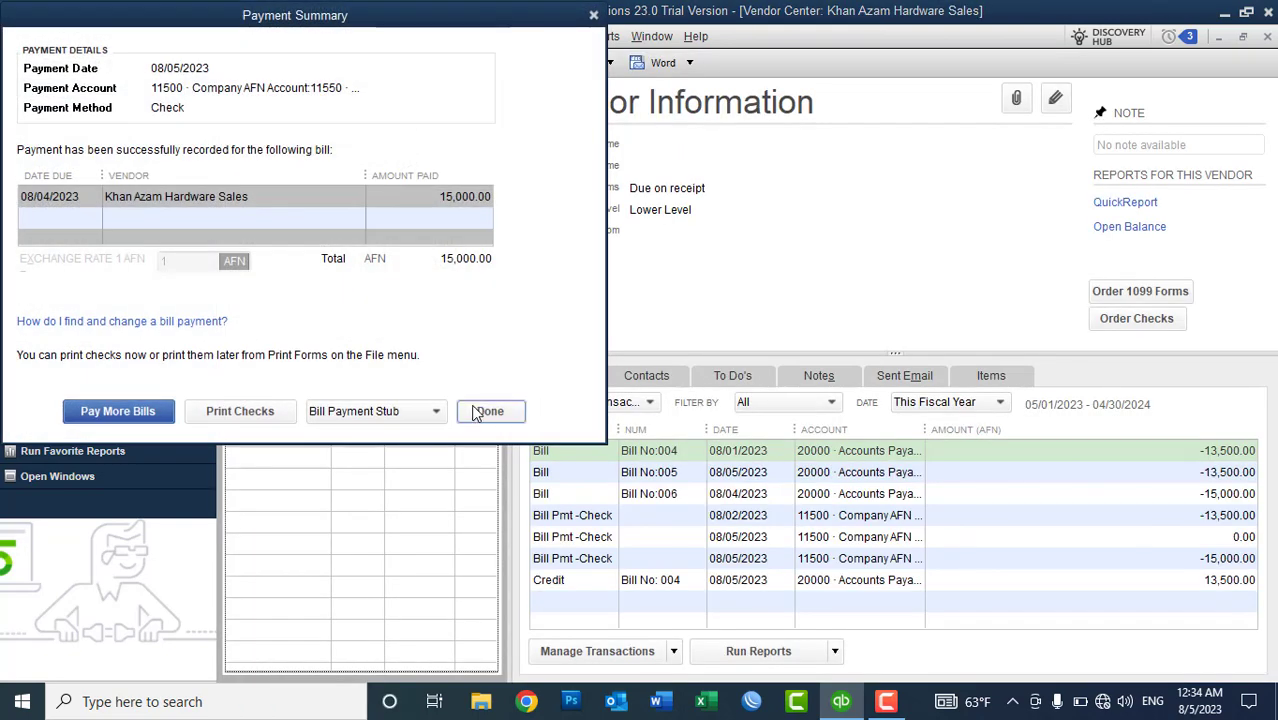
left_click(472, 409)
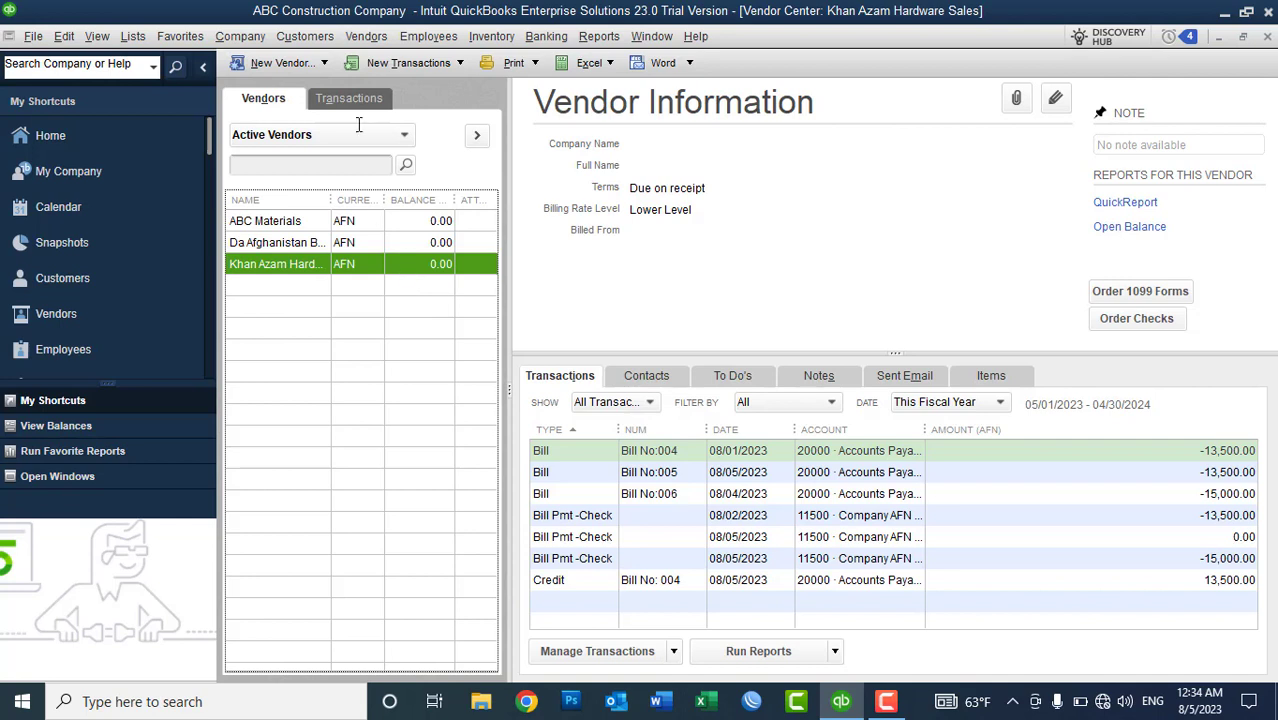
- Start a new vendor credit for Khan Azam Hardware Sales
left_click(358, 40)
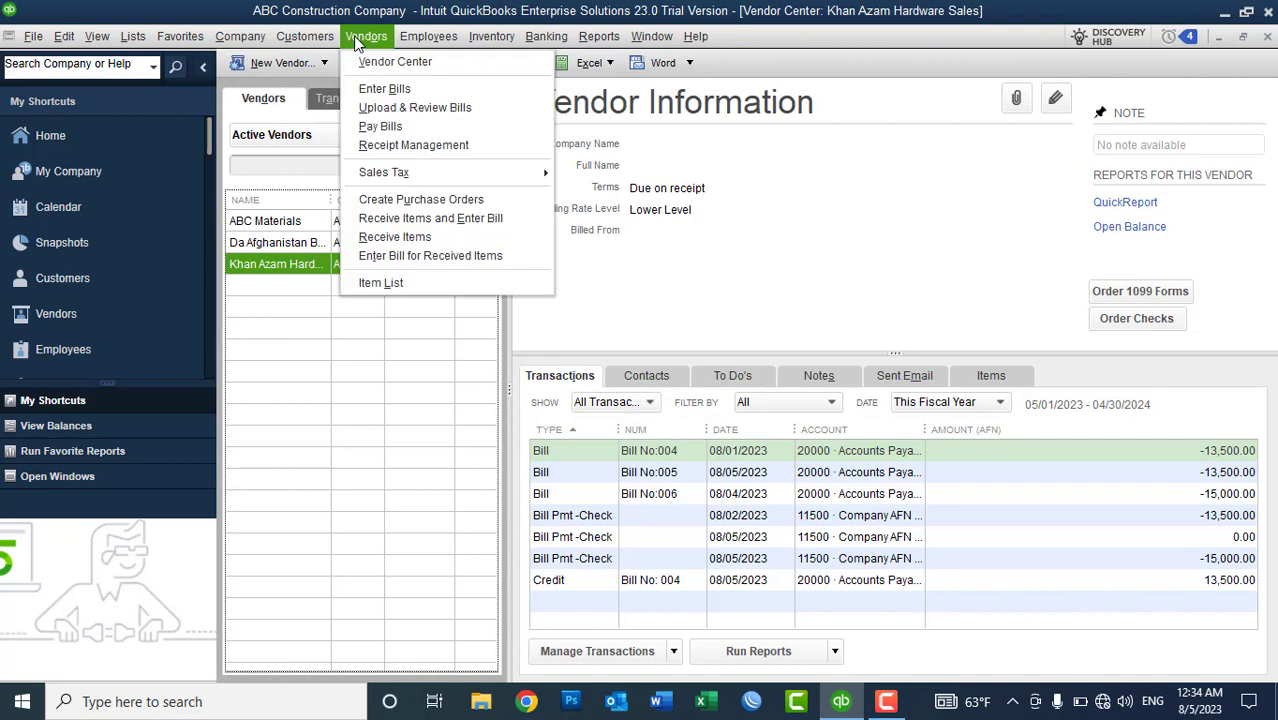
left_click(370, 90)
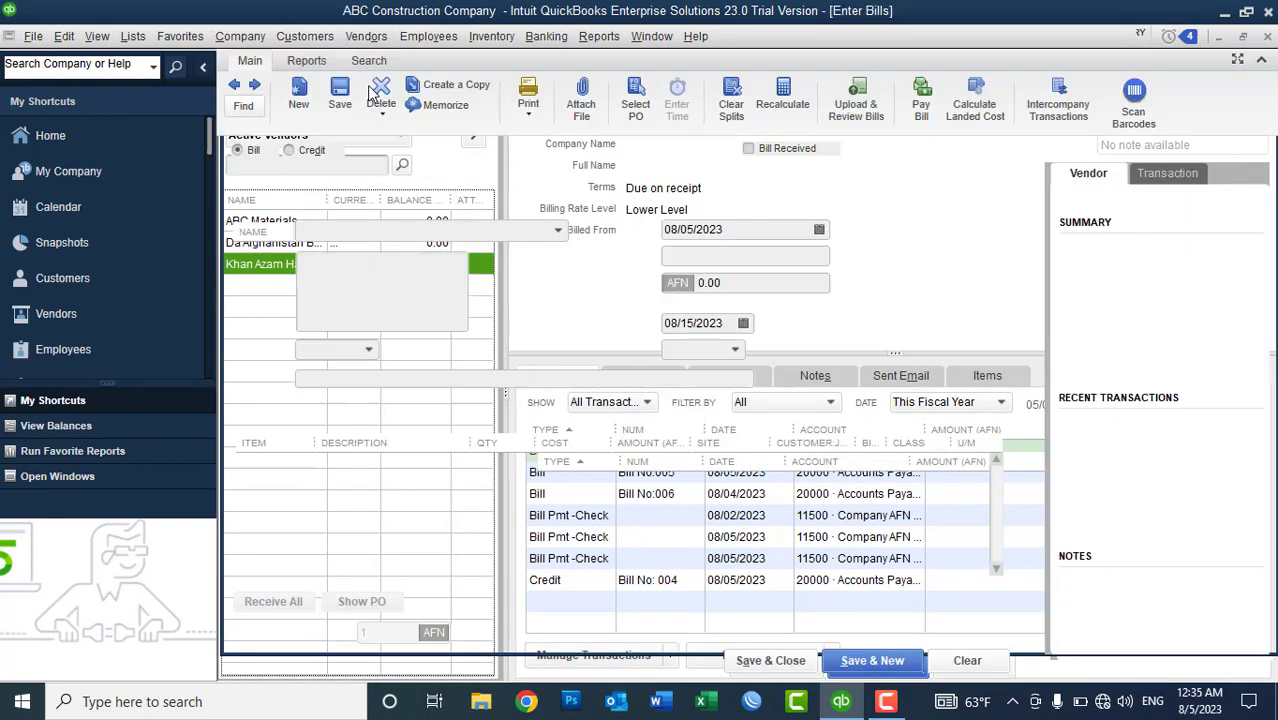
left_click(289, 150)
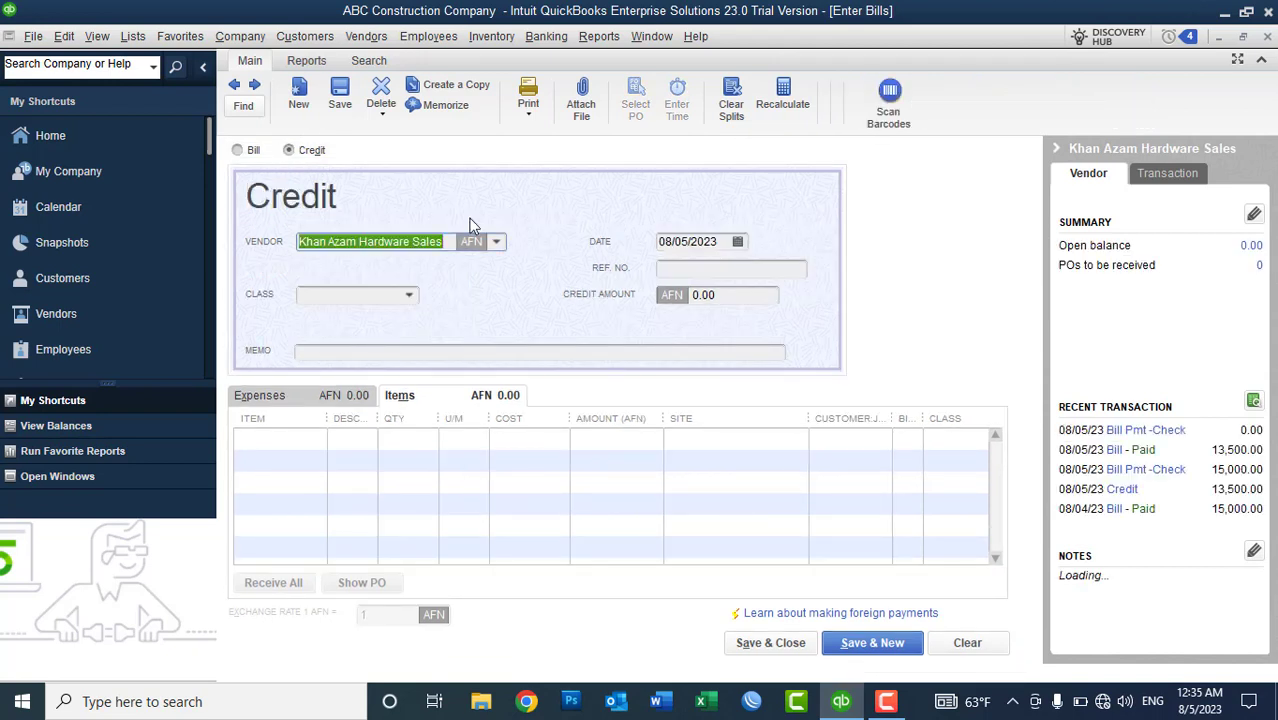
left_click(496, 242)
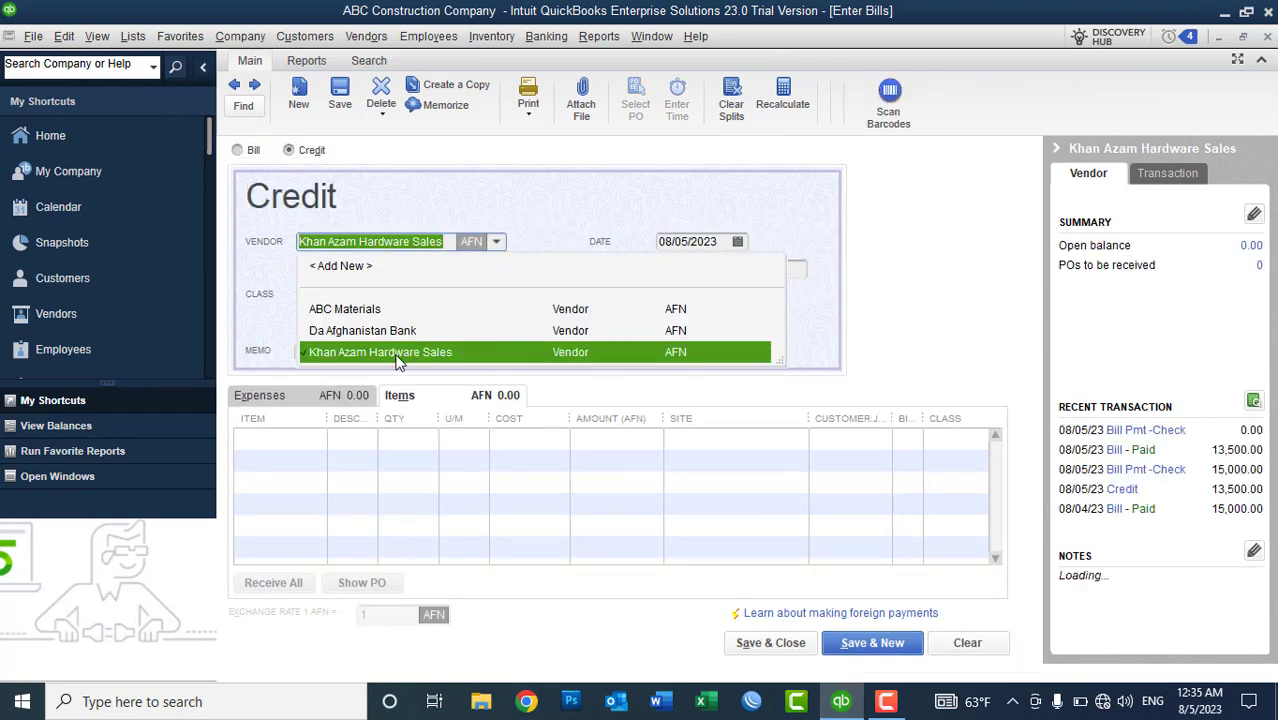
left_click(398, 360)
- Add the Monitor item to the credit with a quantity of 10 and the Warehous site
left_click(306, 438)
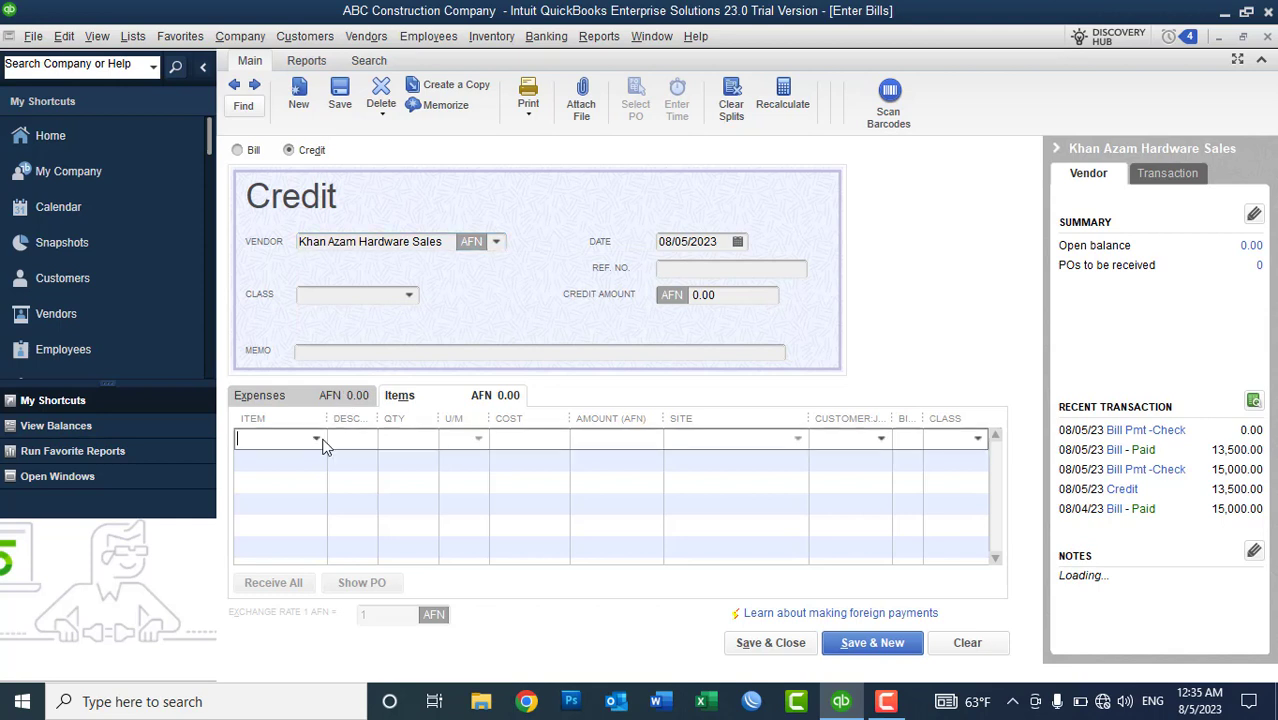
left_click(317, 439)
left_click(280, 552)
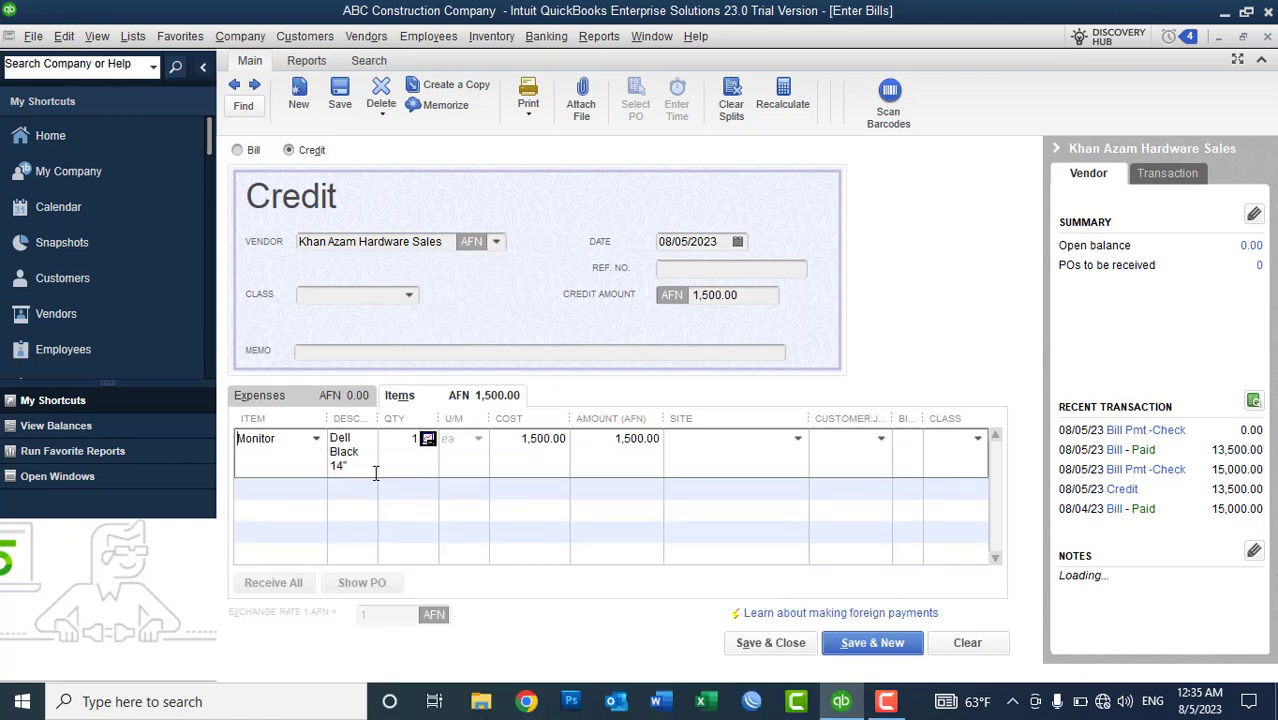
left_click_drag(394, 439, 454, 441)
type("10")
key("Tab")
left_click(797, 439)
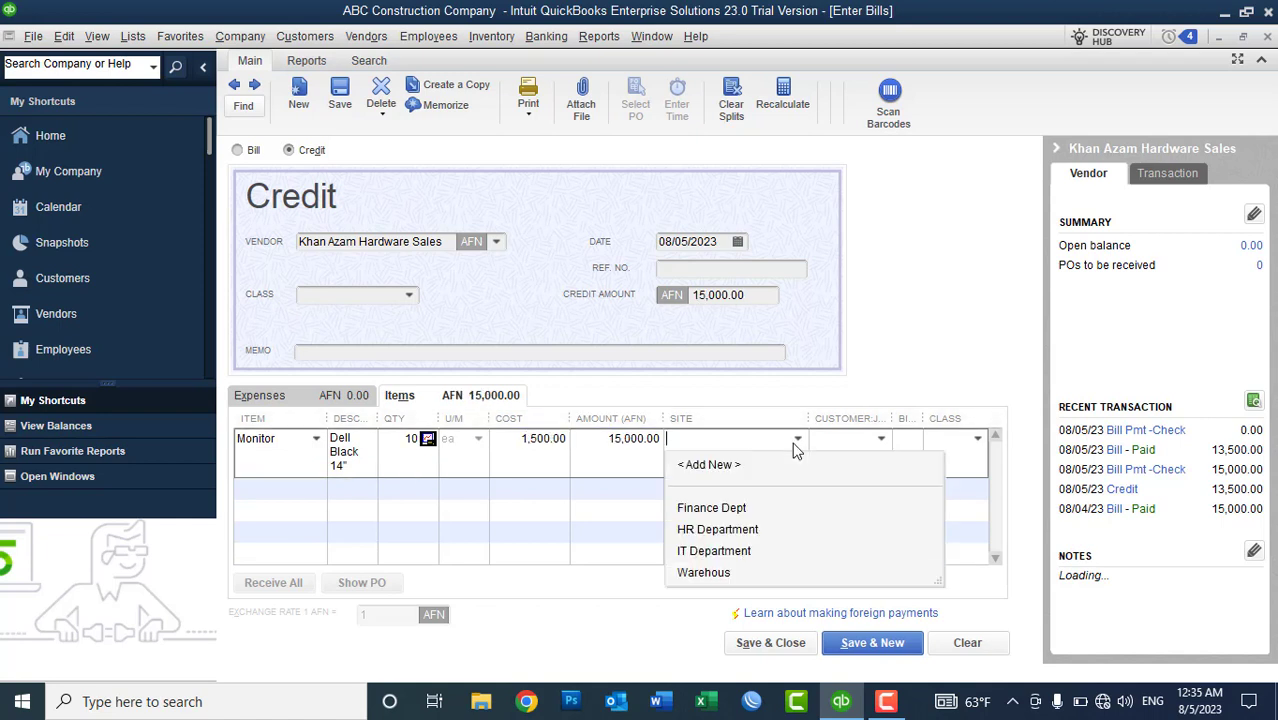
left_click(729, 577)
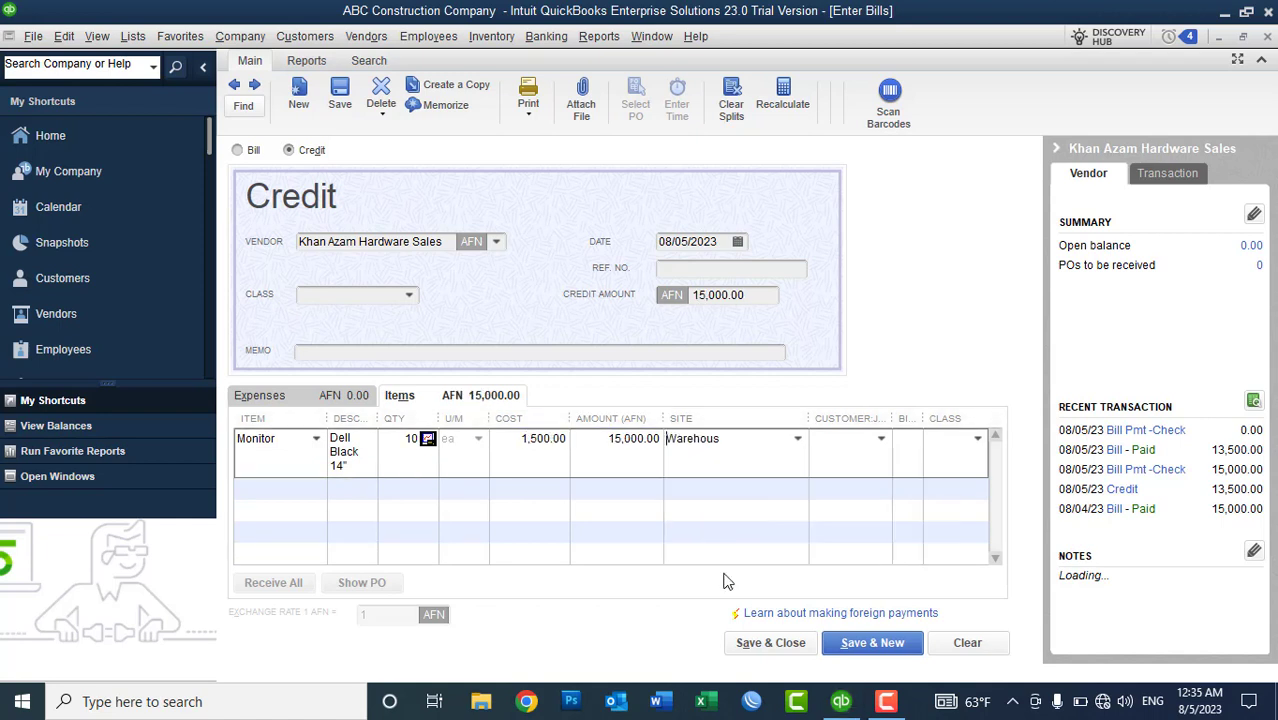
- Give the credit the reference number Bill No: 006 and save it without assigning a class
left_click(690, 272)
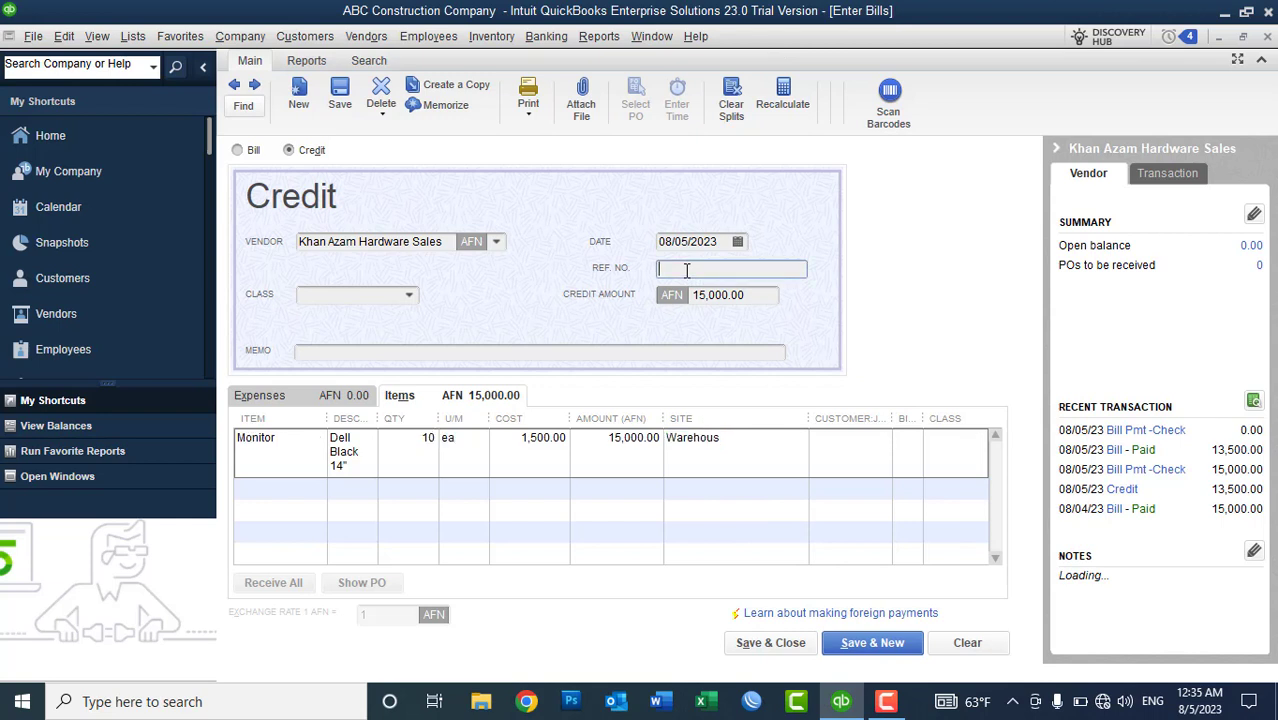
type("Bill NBL 006")
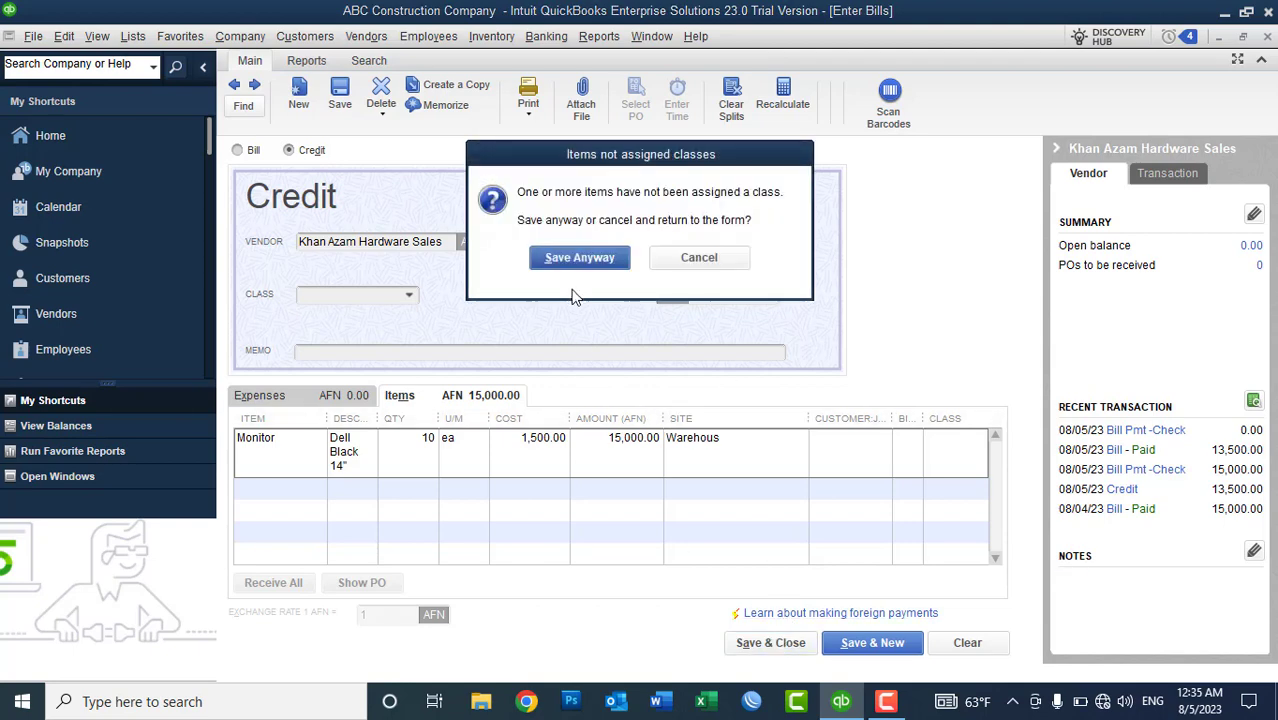
left_click(565, 259)
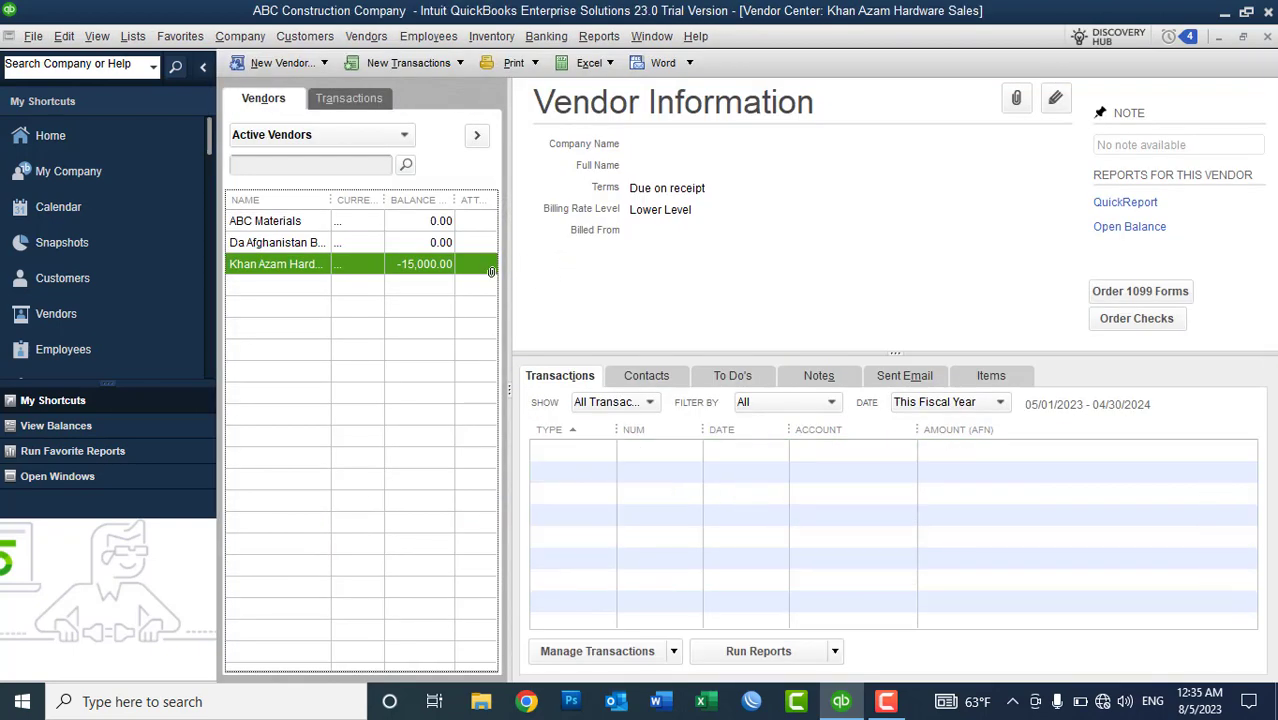
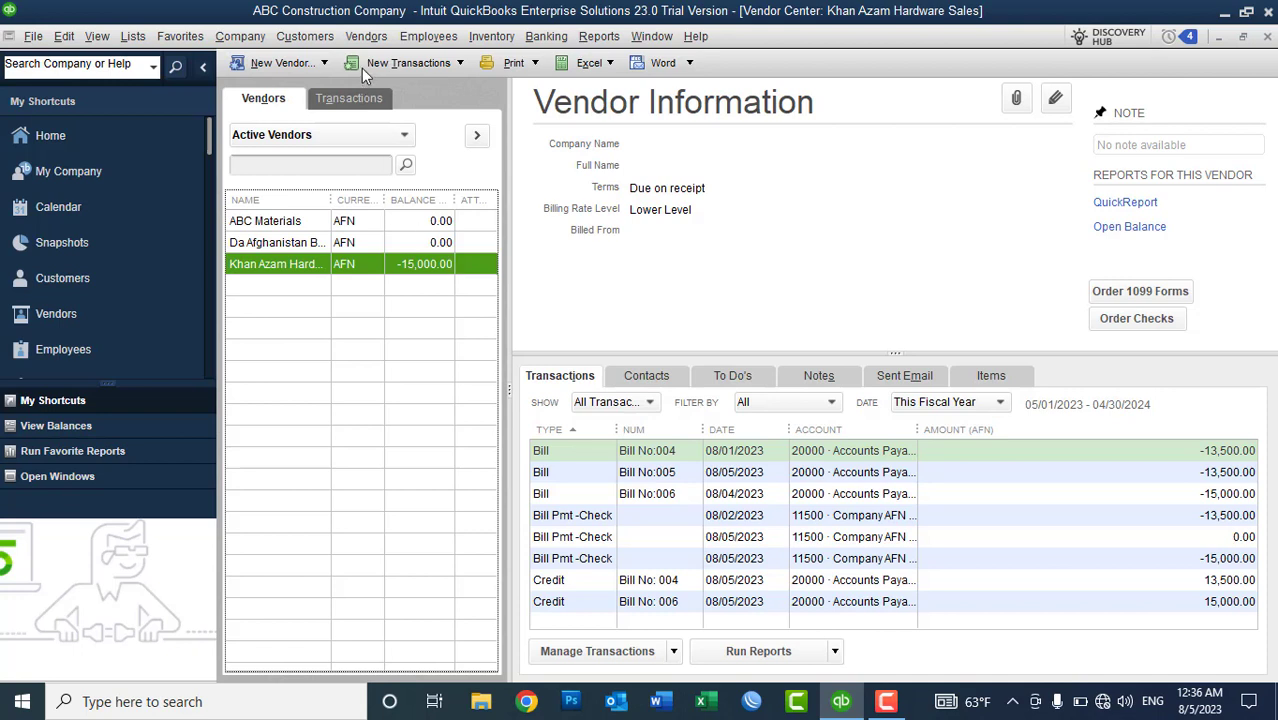
- Start a general journal entry dated 08/05/2023 with Afghanistan Afghani as the currency
left_click(366, 36)
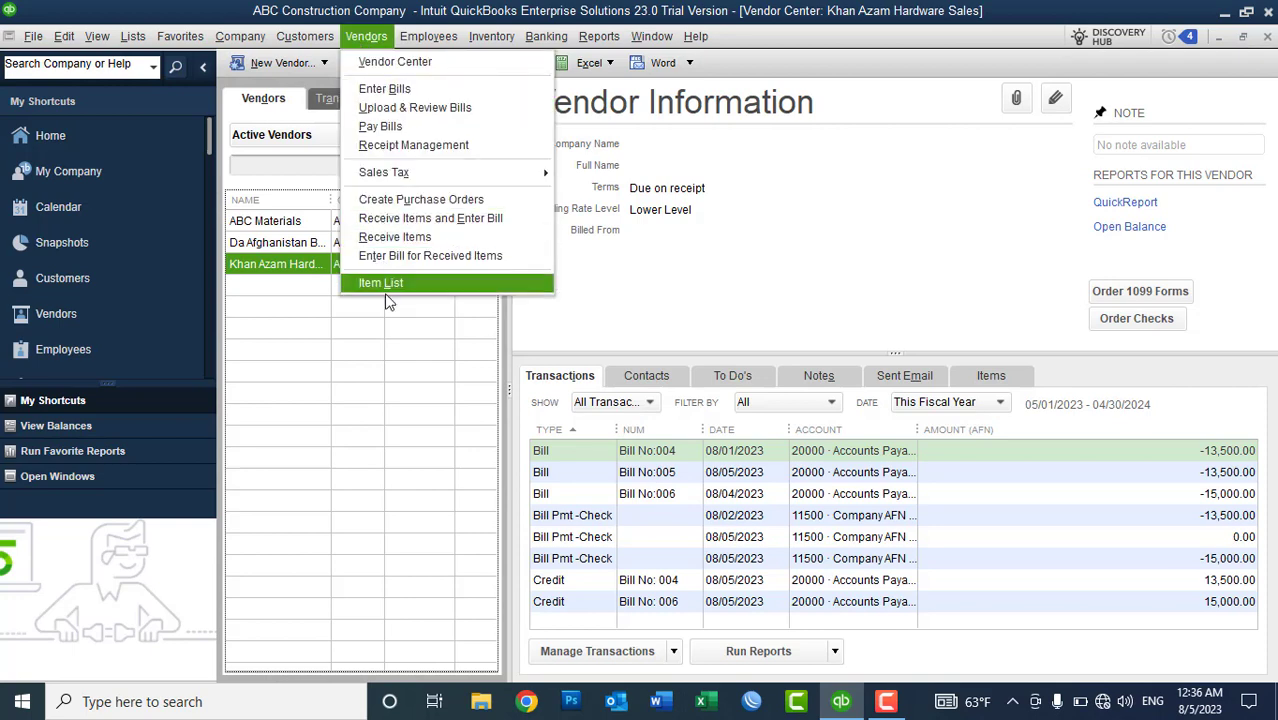
mouse_move(239, 47)
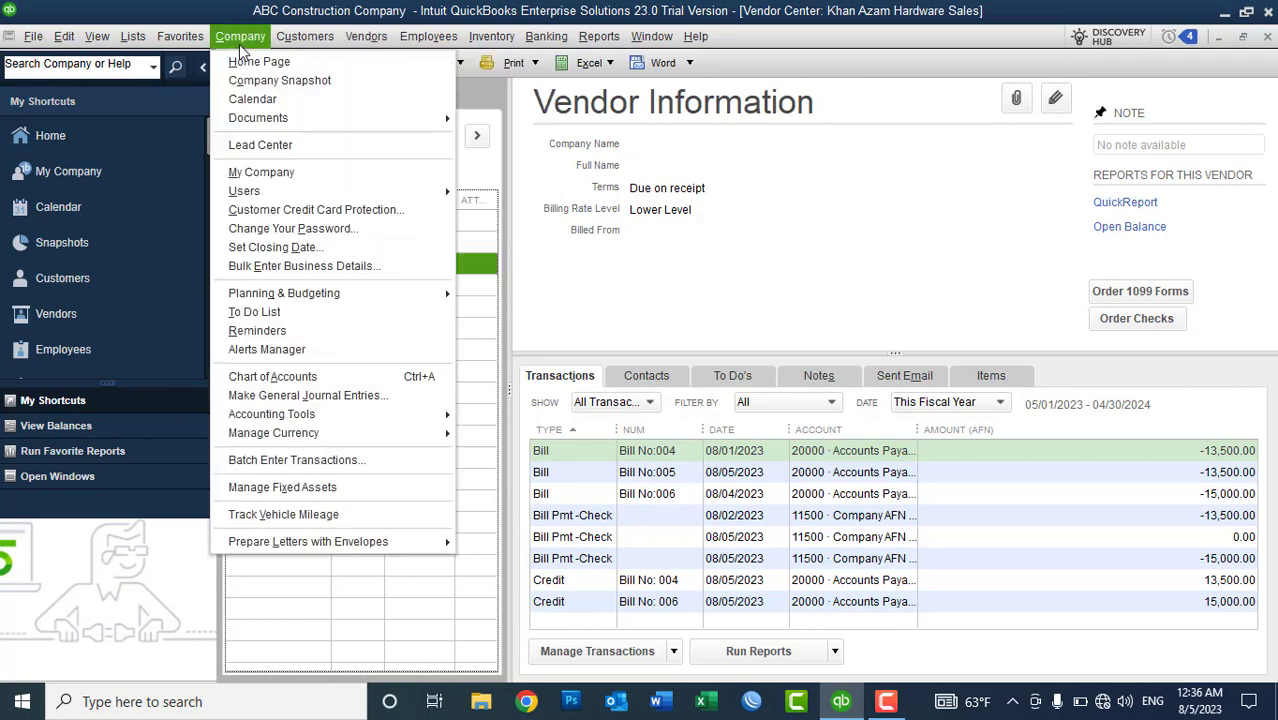
left_click(318, 396)
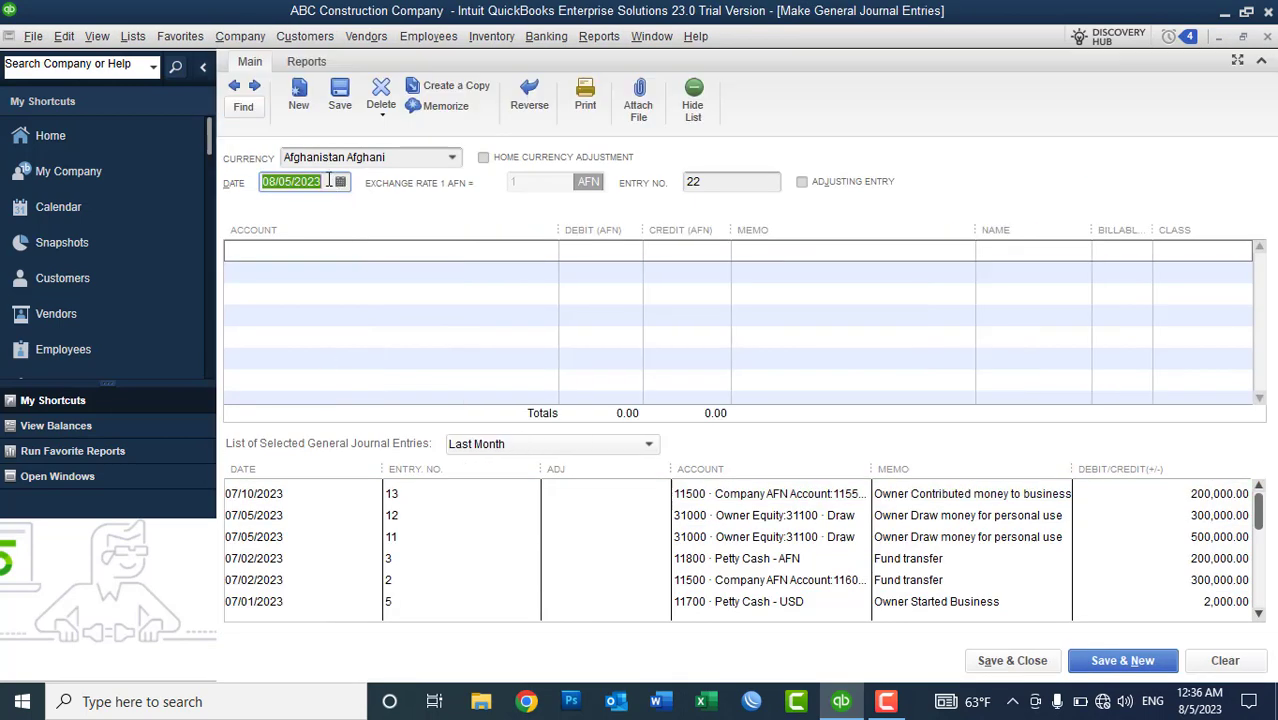
left_click(328, 181)
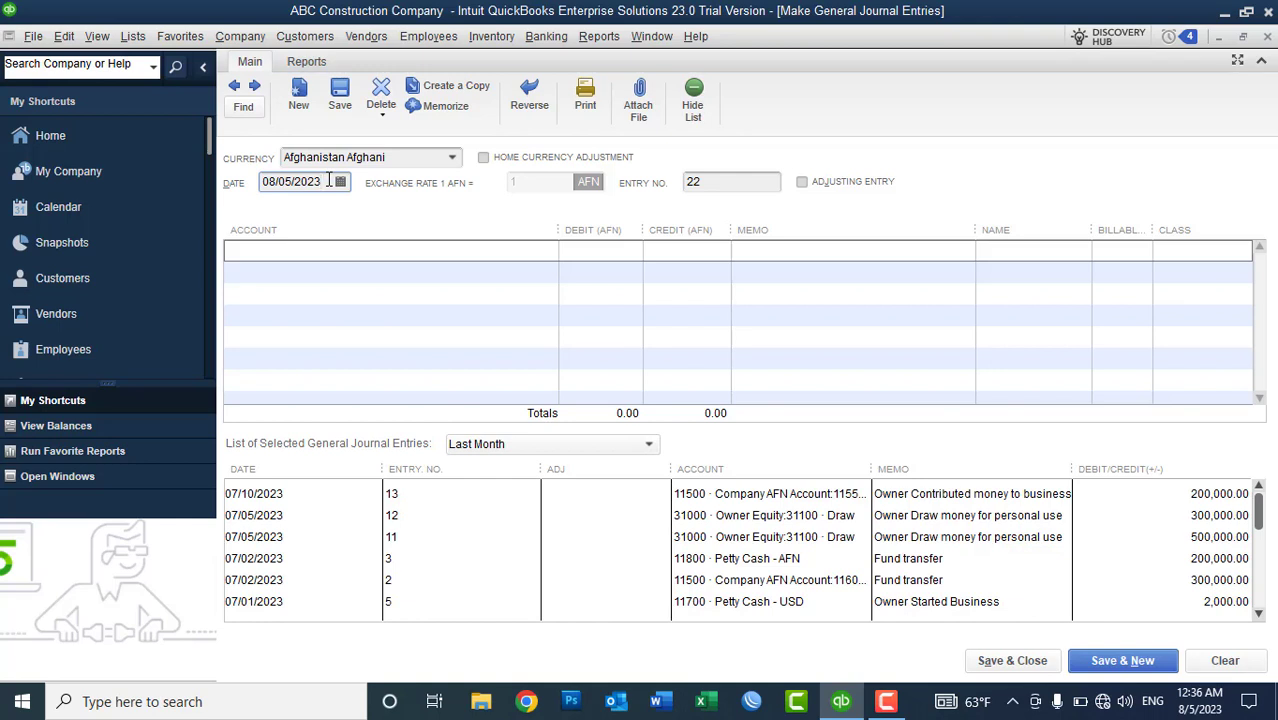
left_click(453, 158)
left_click(431, 182)
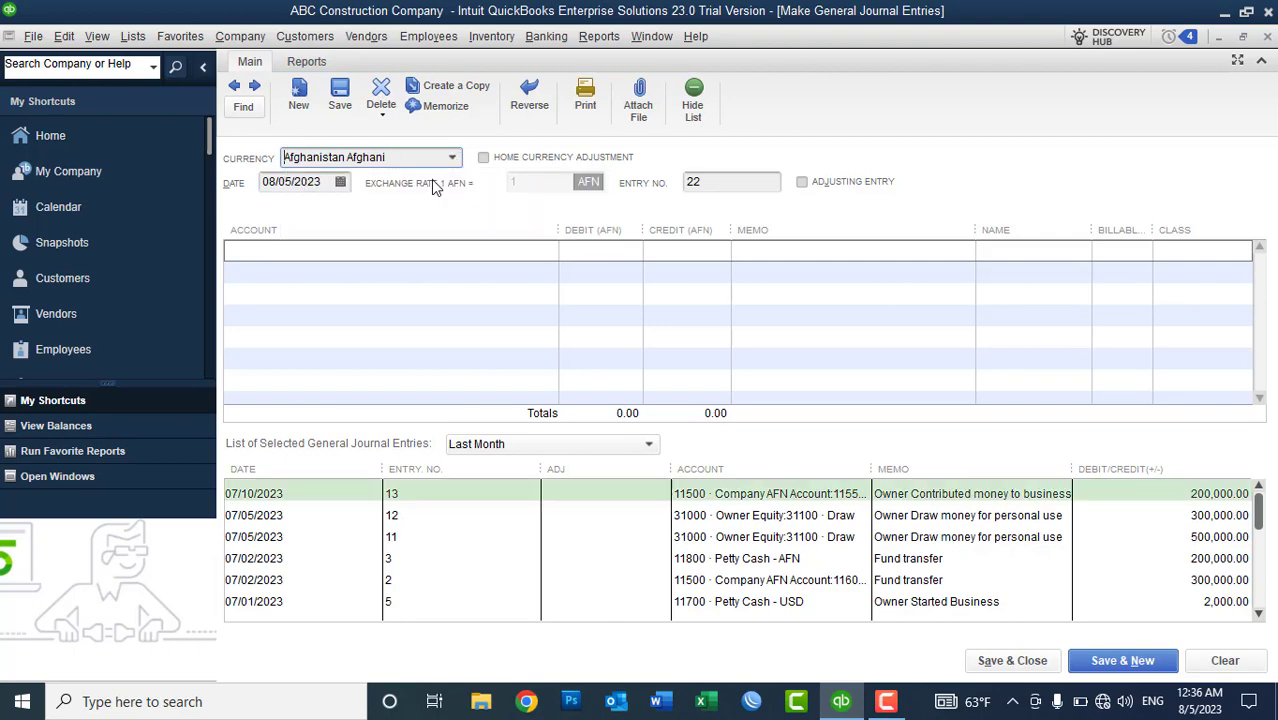
- Debit 15,000 to 11550 Kabul Bank AFN AC on the first journal line and move on to the second line
left_click(430, 248)
left_click(547, 252)
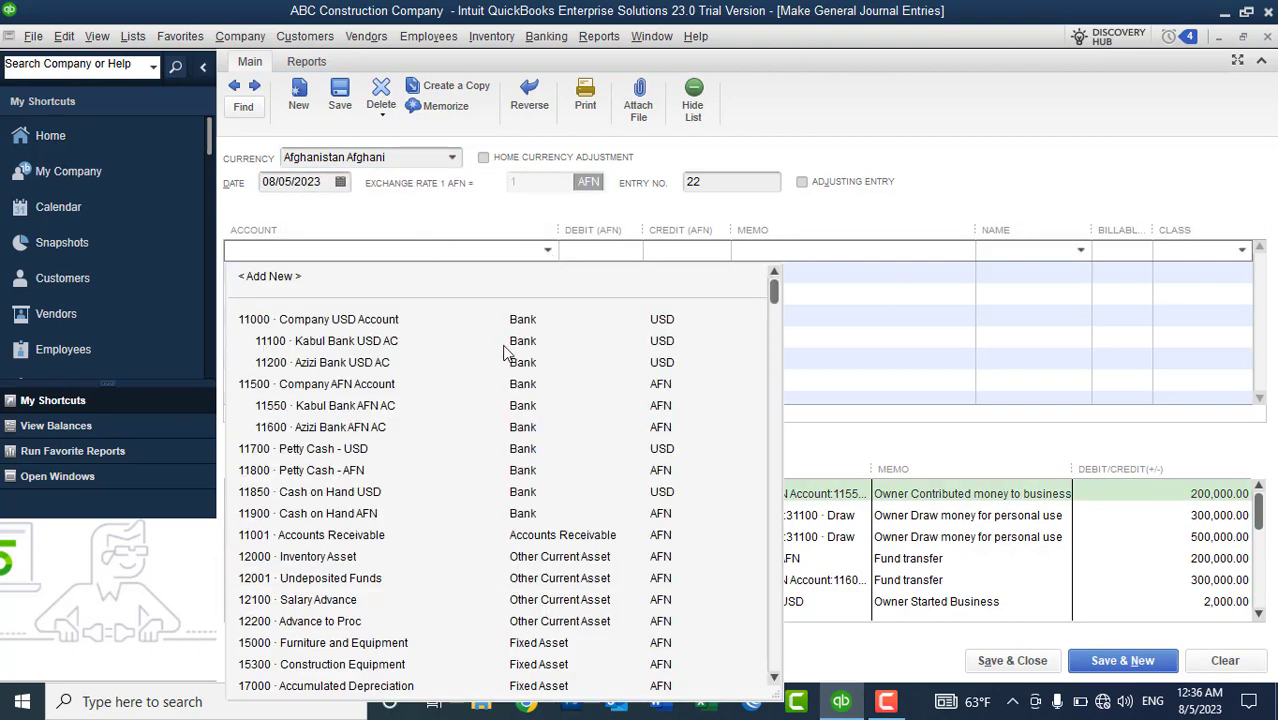
left_click(345, 407)
left_click(567, 251)
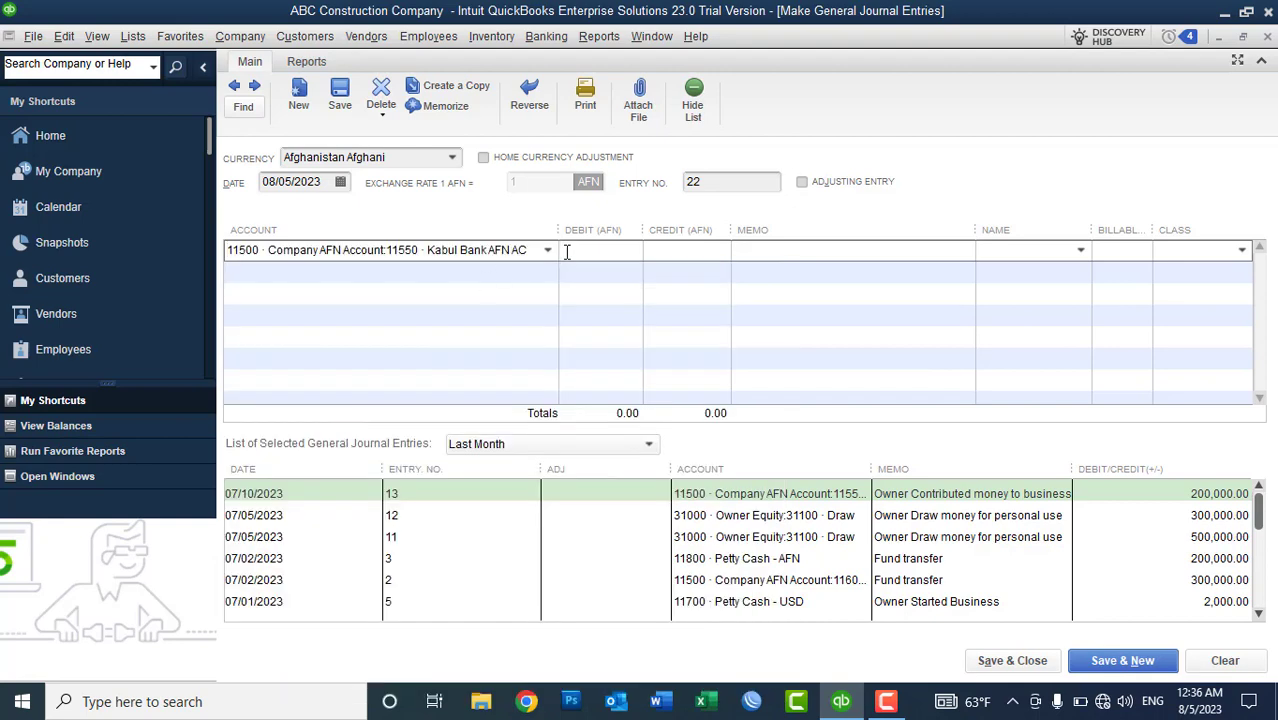
type("15000")
key("Tab")
left_click(490, 271)
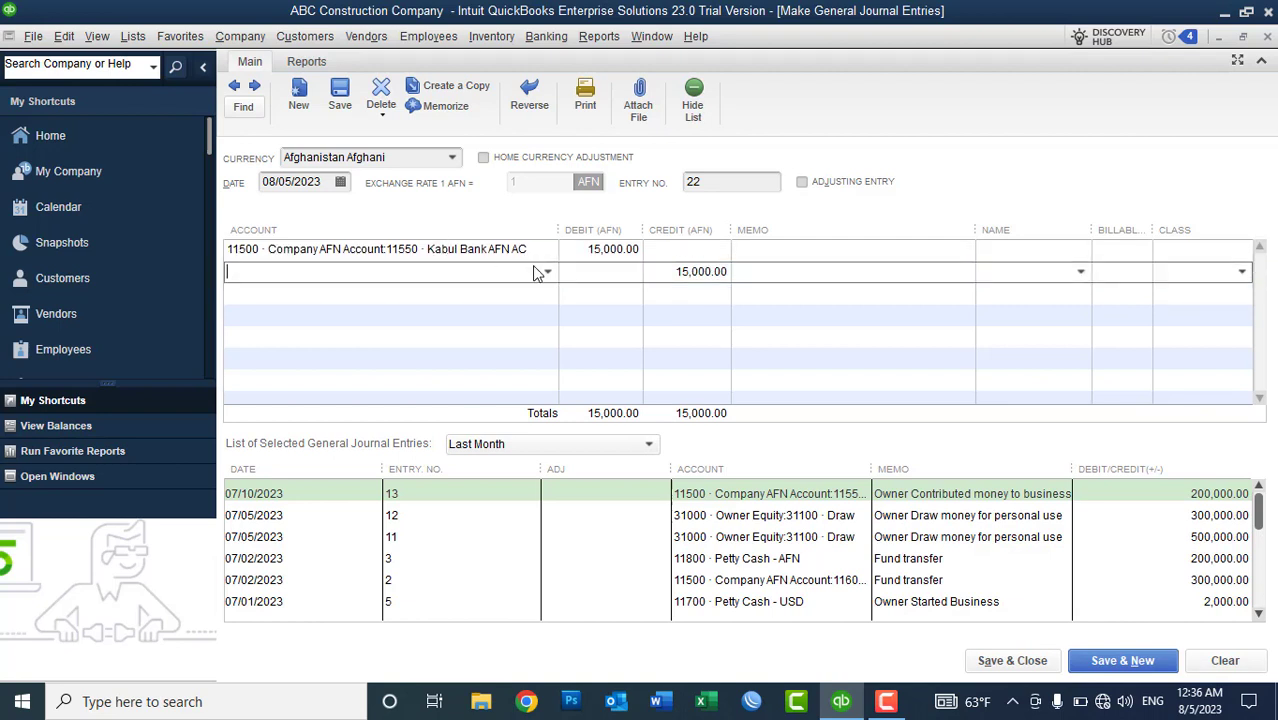
- Credit the 15,000 to 20000 Accounts Payable on the second line and give both lines the memo Cash Received Against Purchase Return
type("20000 · Accounts Payable")
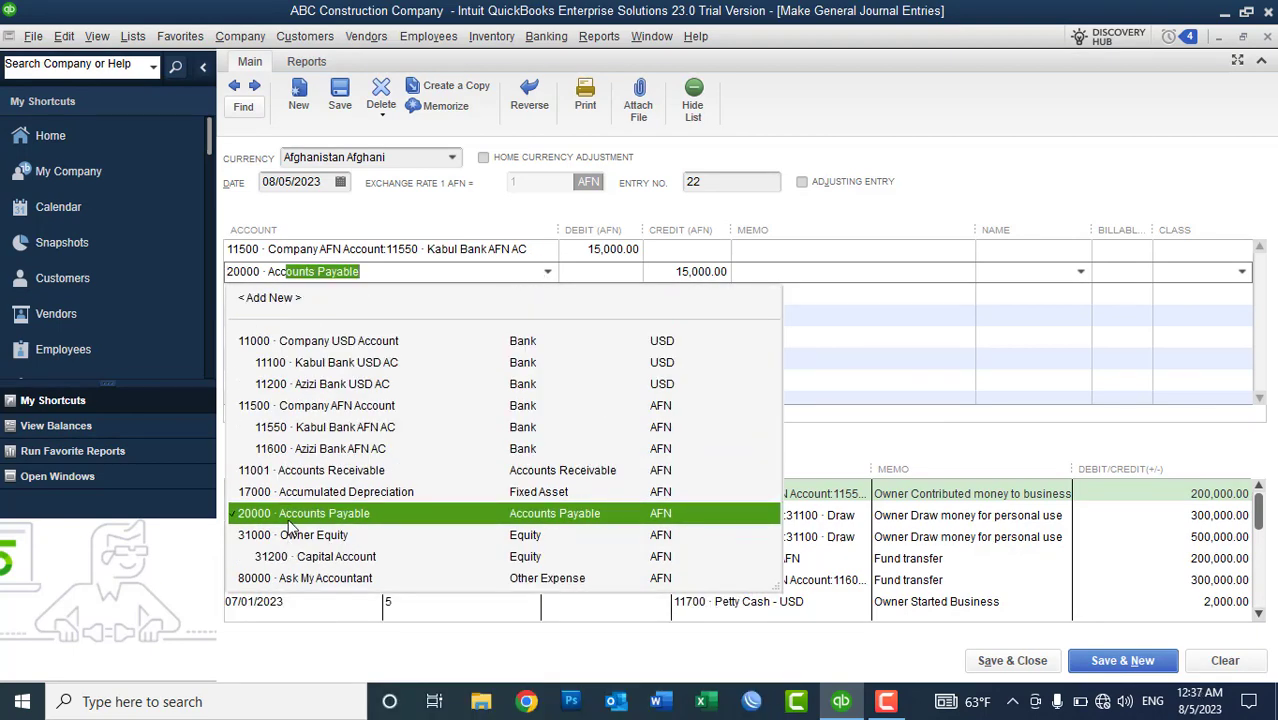
left_click(288, 516)
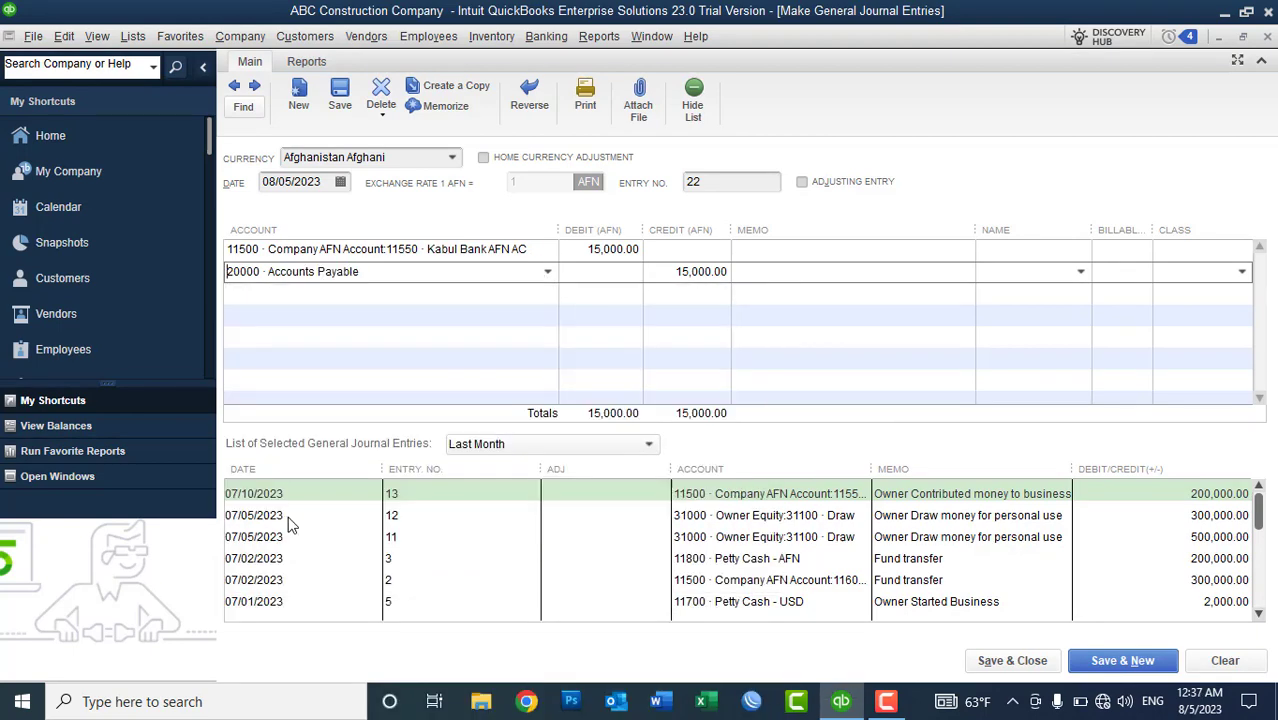
left_click(766, 249)
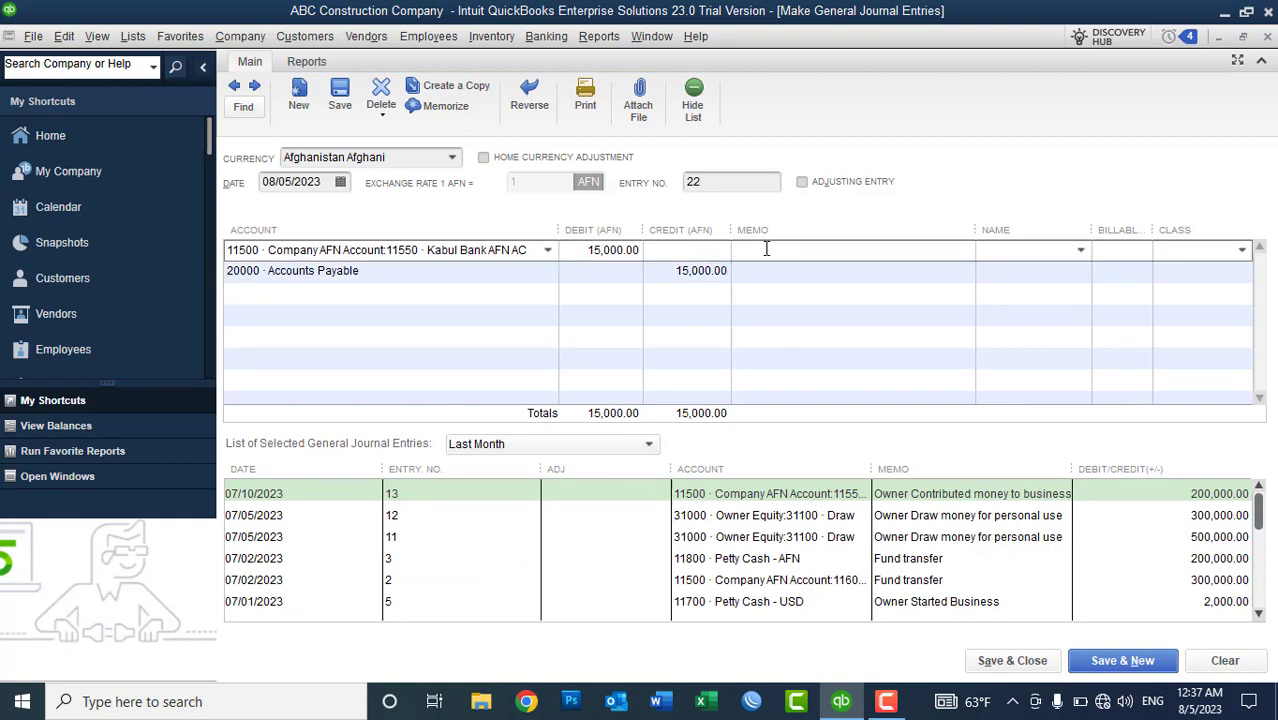
type("Cash Received Against Purchase")
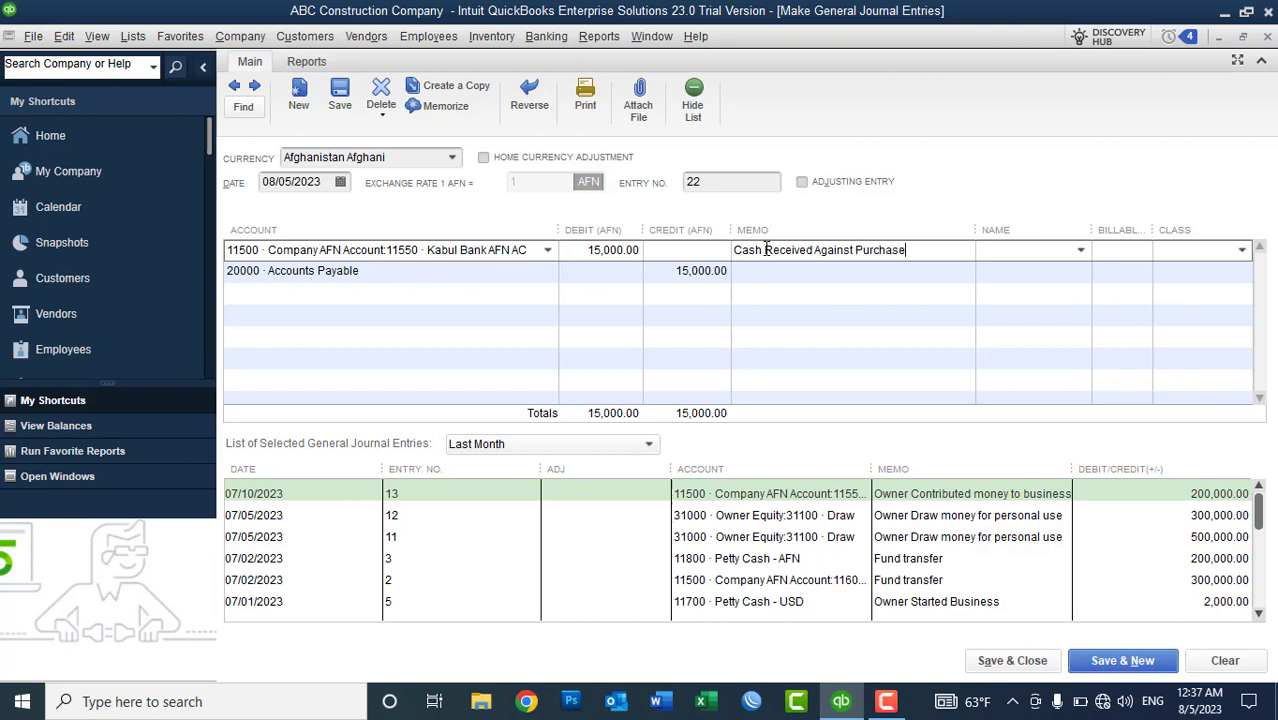
type(" Returns")
key("BackSpace")
key("BackSpace")
type("n")
left_click_drag(945, 251, 710, 251)
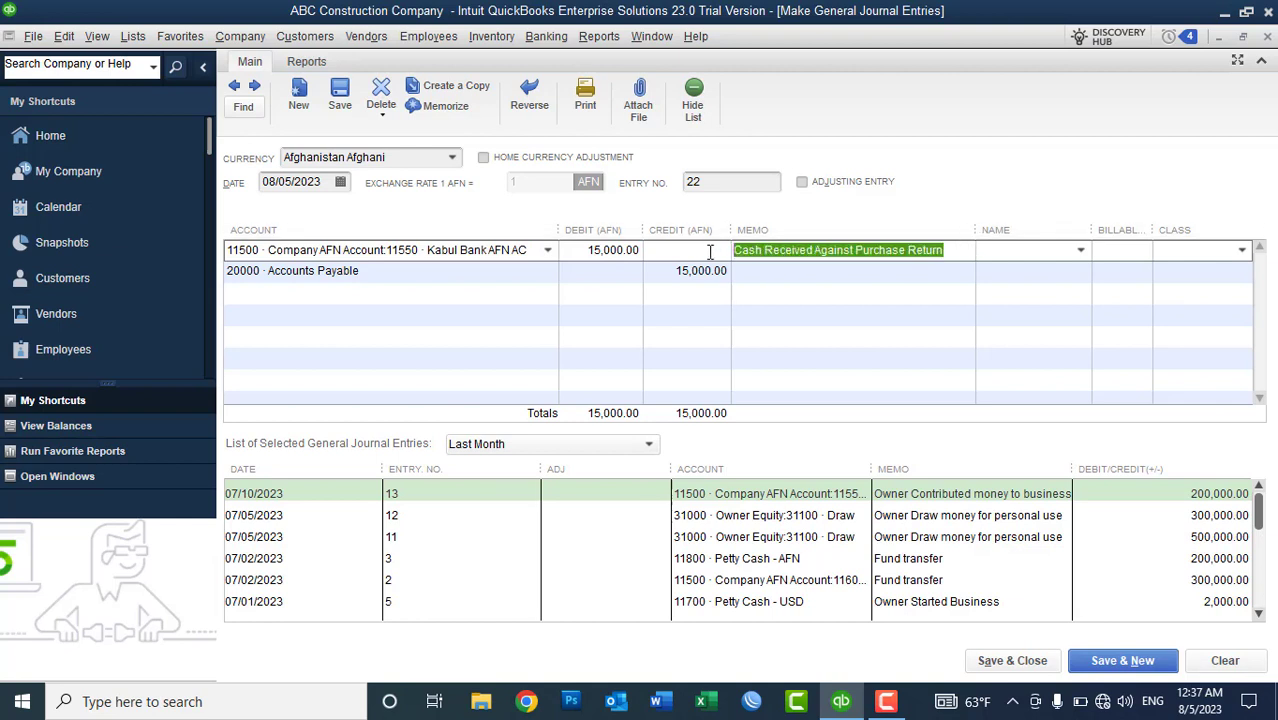
key("ctrl+c")
left_click(788, 274)
key("ctrl+v")
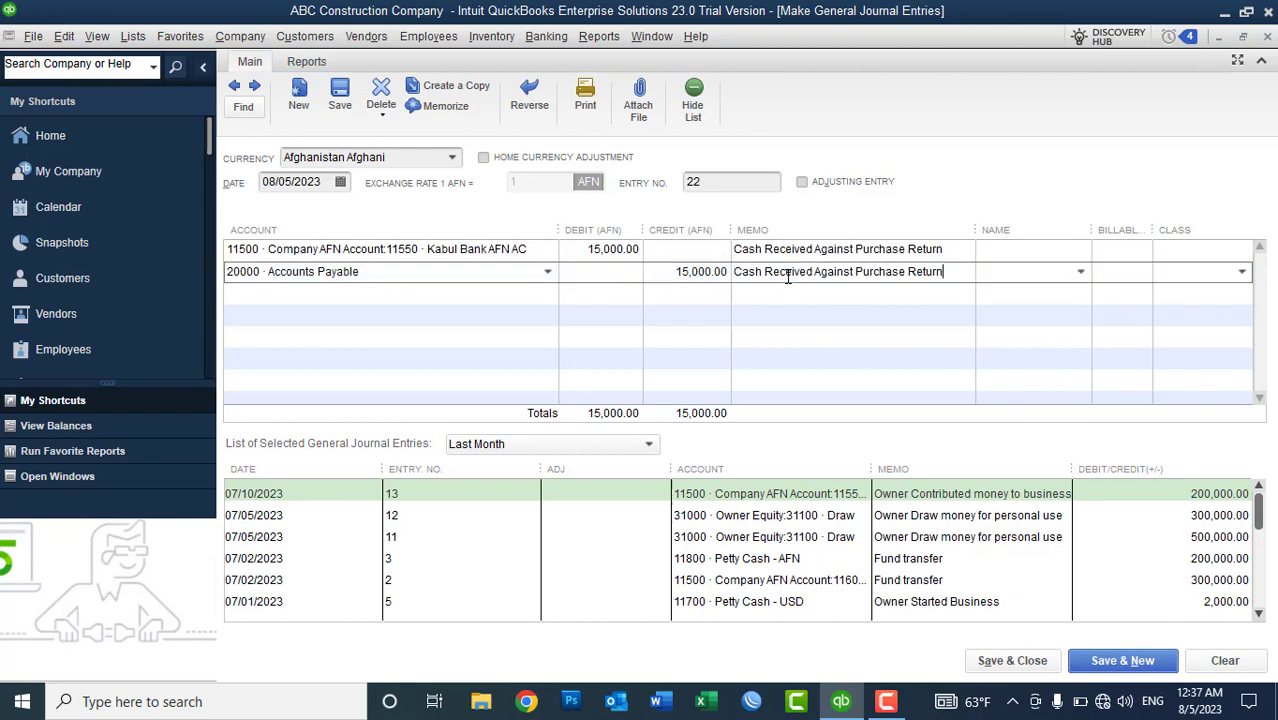
- Assign Khan Azam Hardware Sales as the name on both journal lines, then save and close the entry without assigning a class
left_click(996, 252)
left_click(1080, 250)
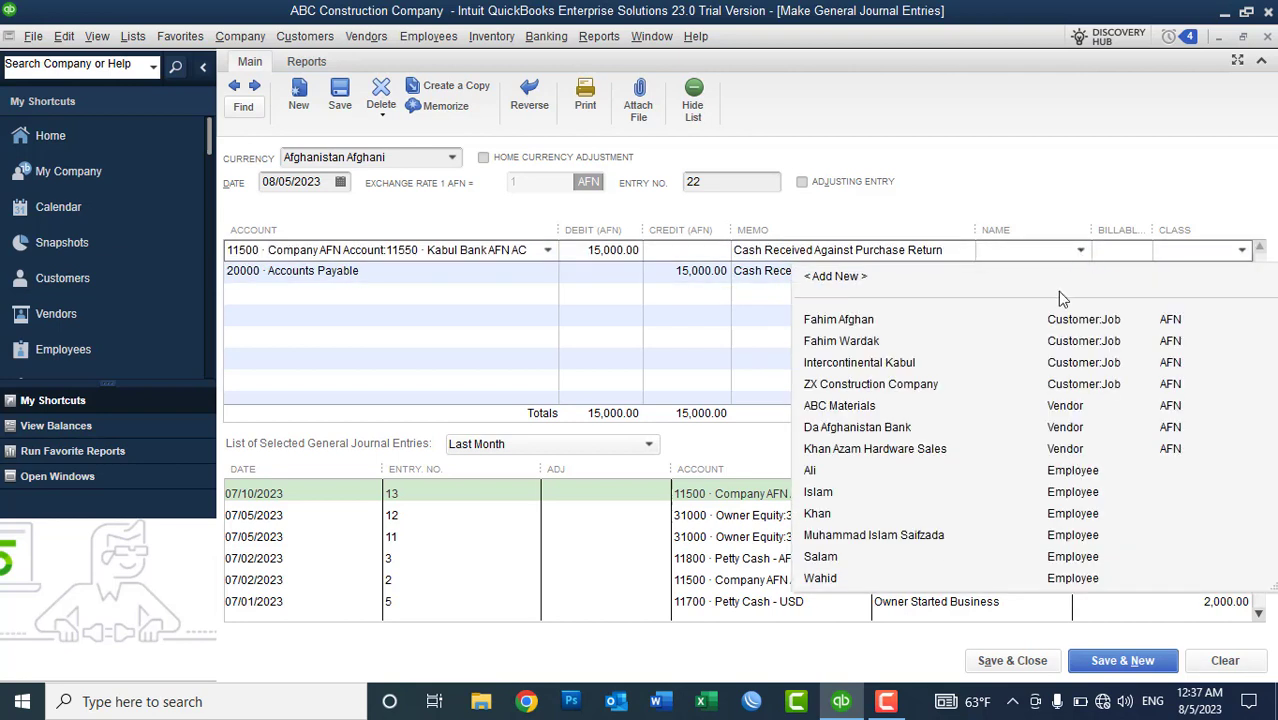
left_click(875, 449)
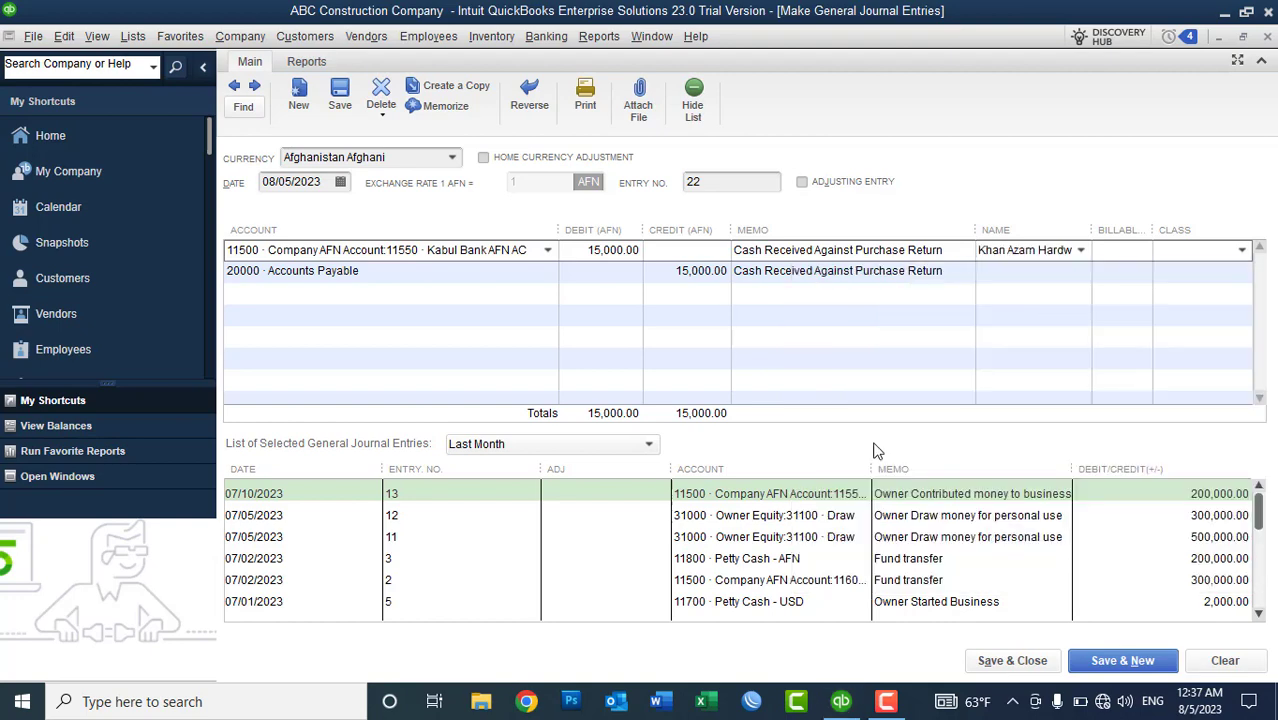
left_click(1052, 272)
left_click(1078, 271)
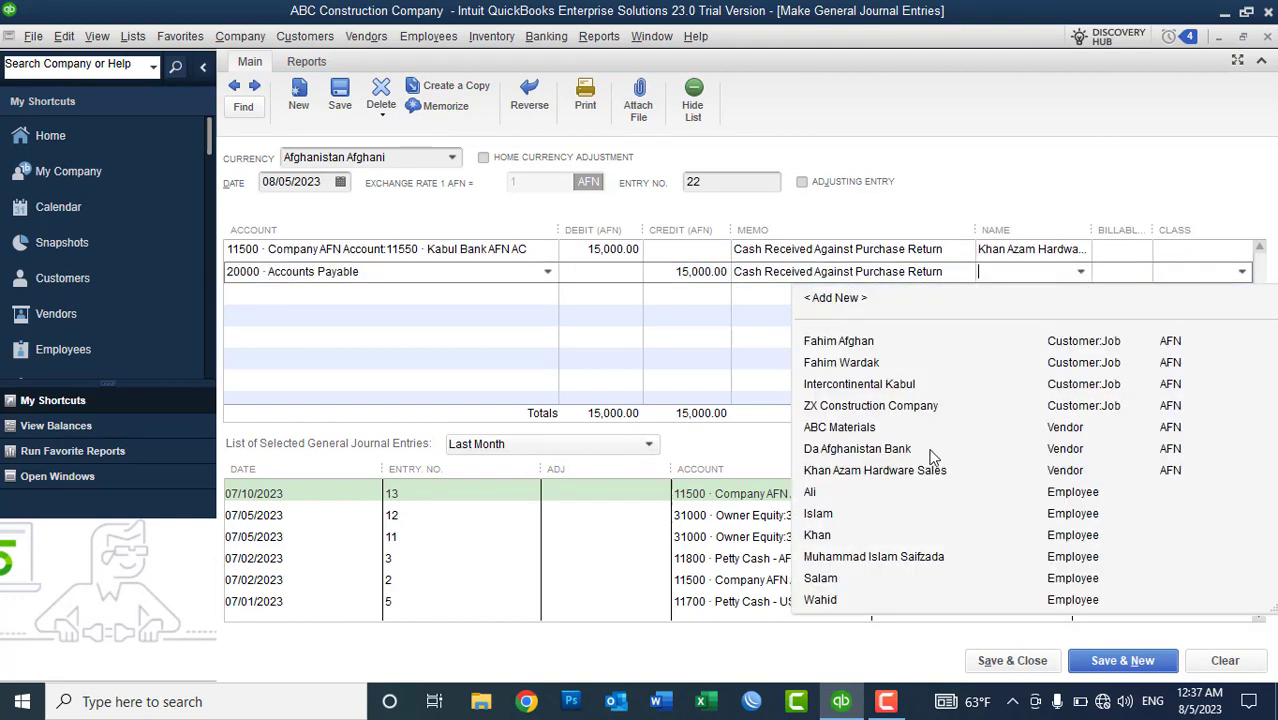
left_click(886, 470)
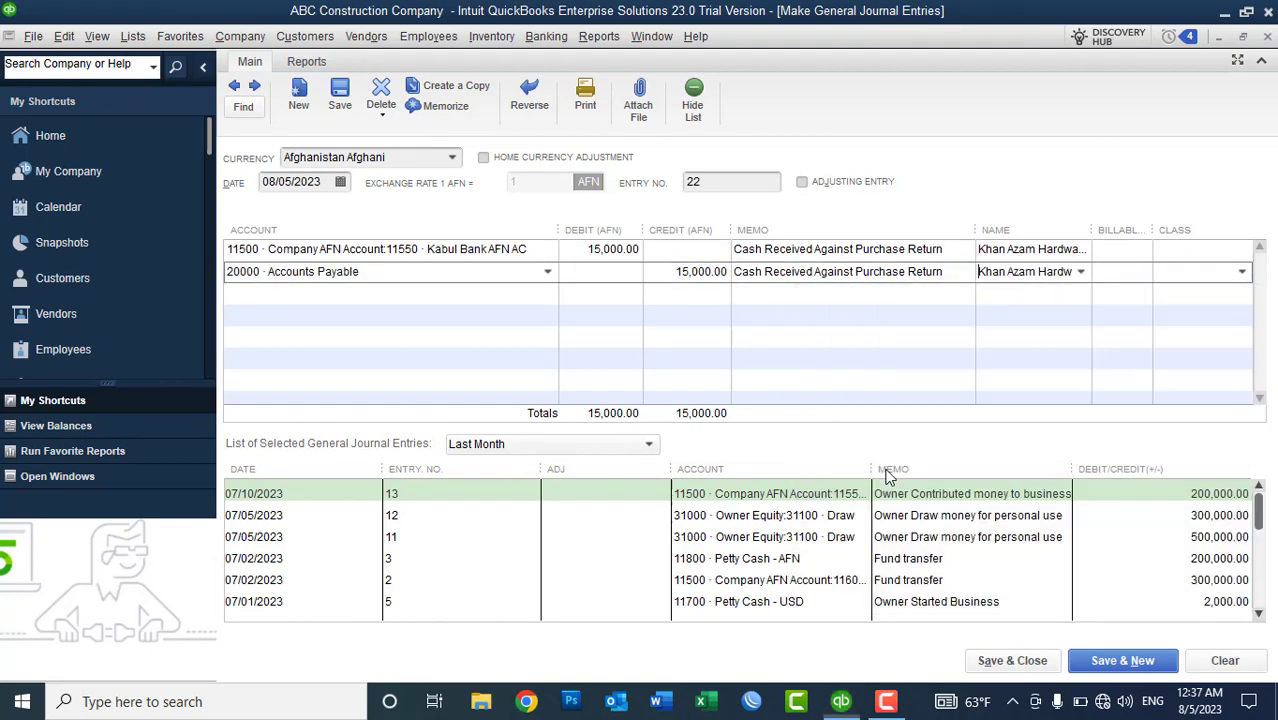
left_click(1010, 658)
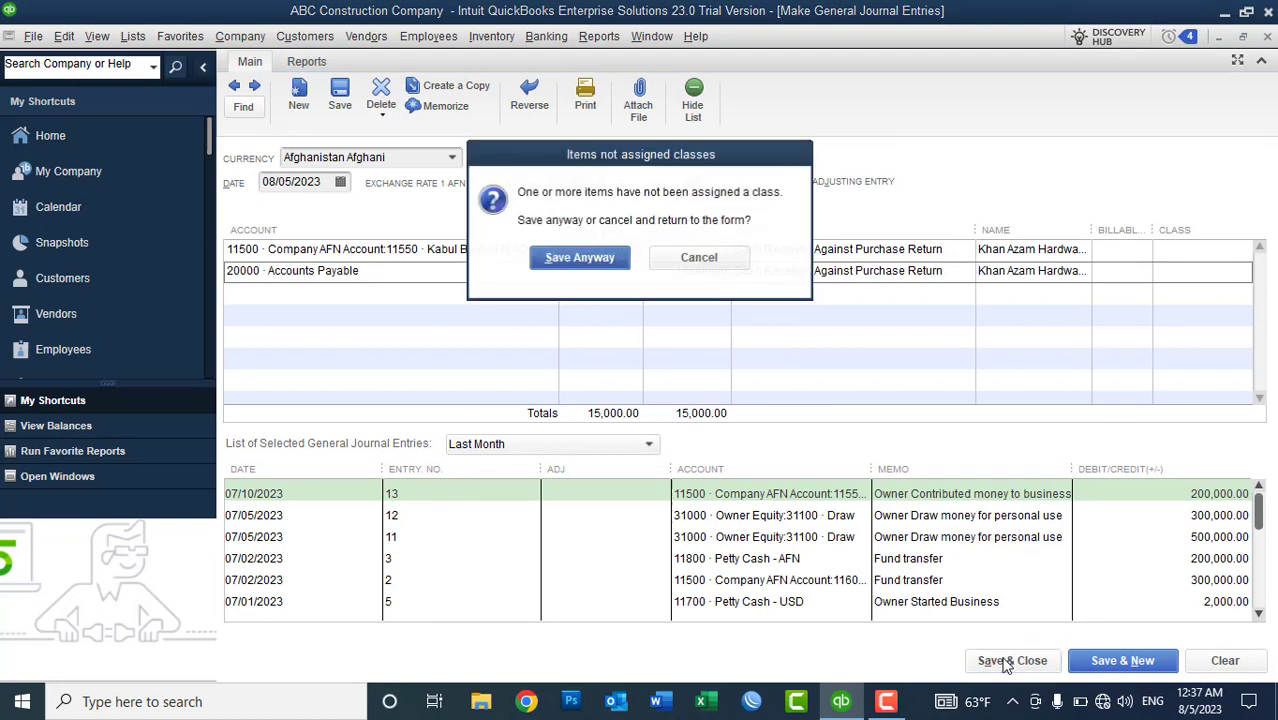
left_click(583, 258)
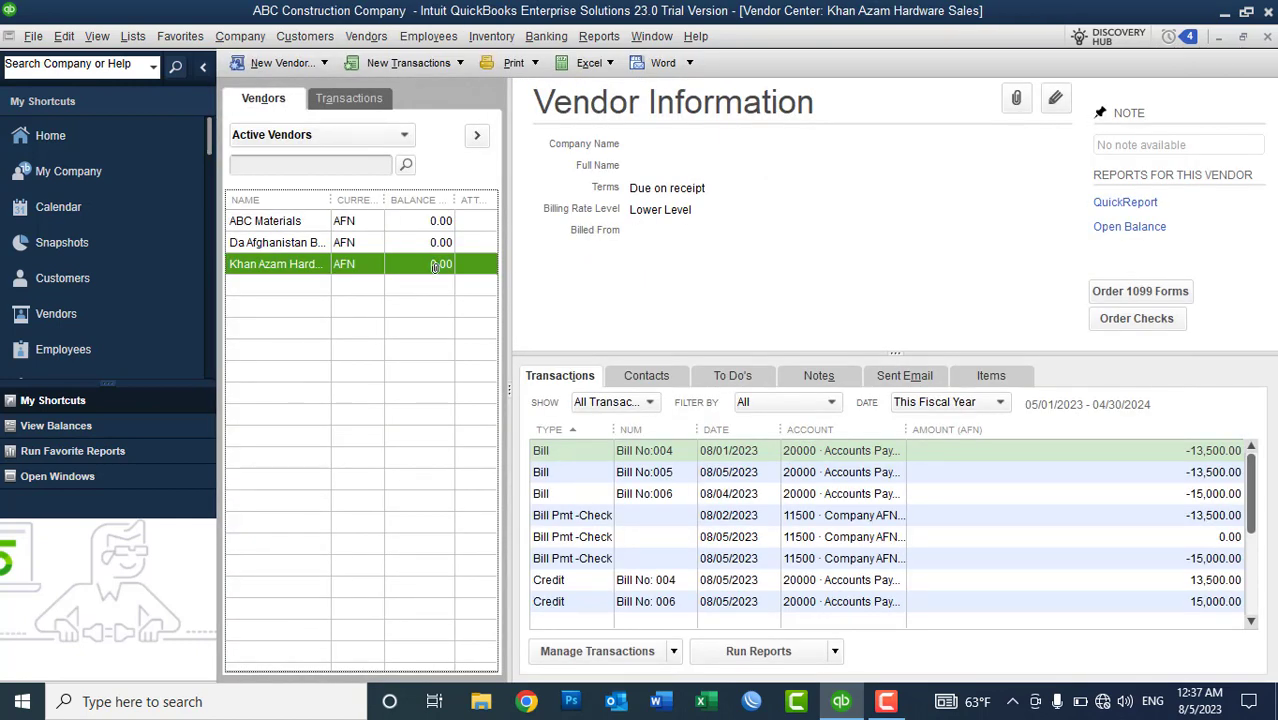
- Check the 11550 Kabul Bank AFN AC balance in the chart of accounts and Khan Azam Hardware Sales' full name in the vendor list
left_click(133, 37)
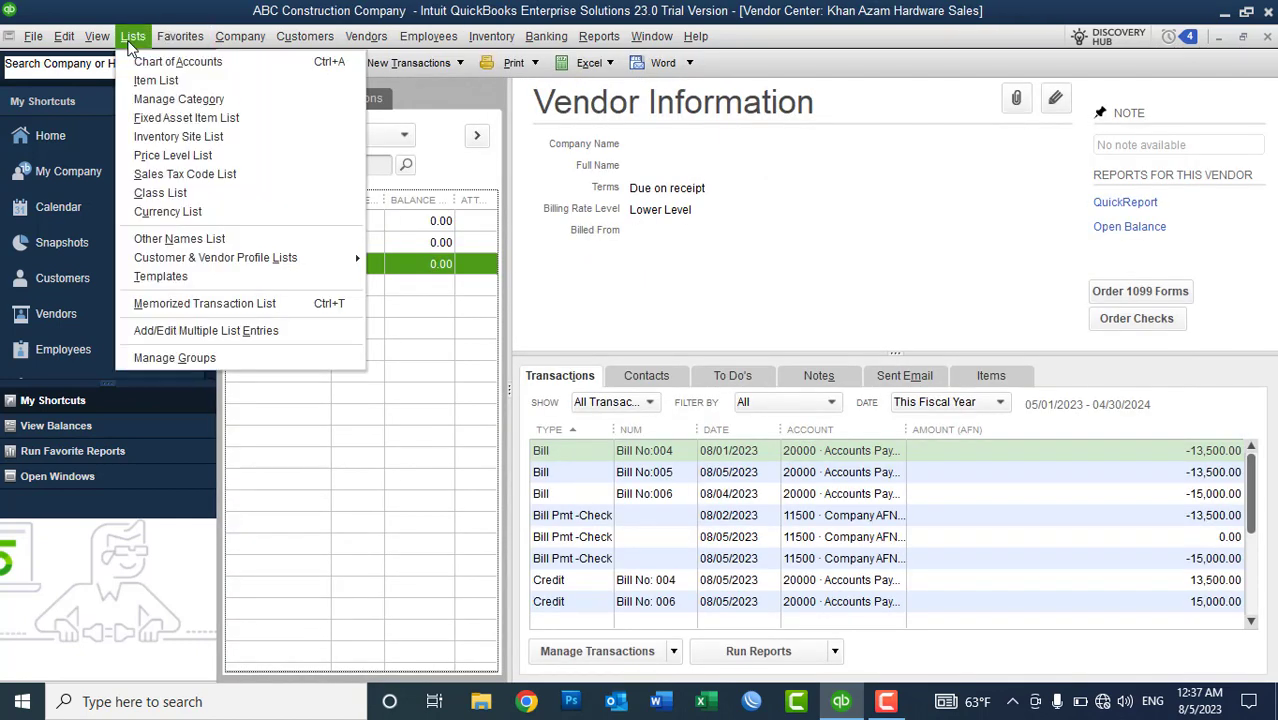
left_click(140, 63)
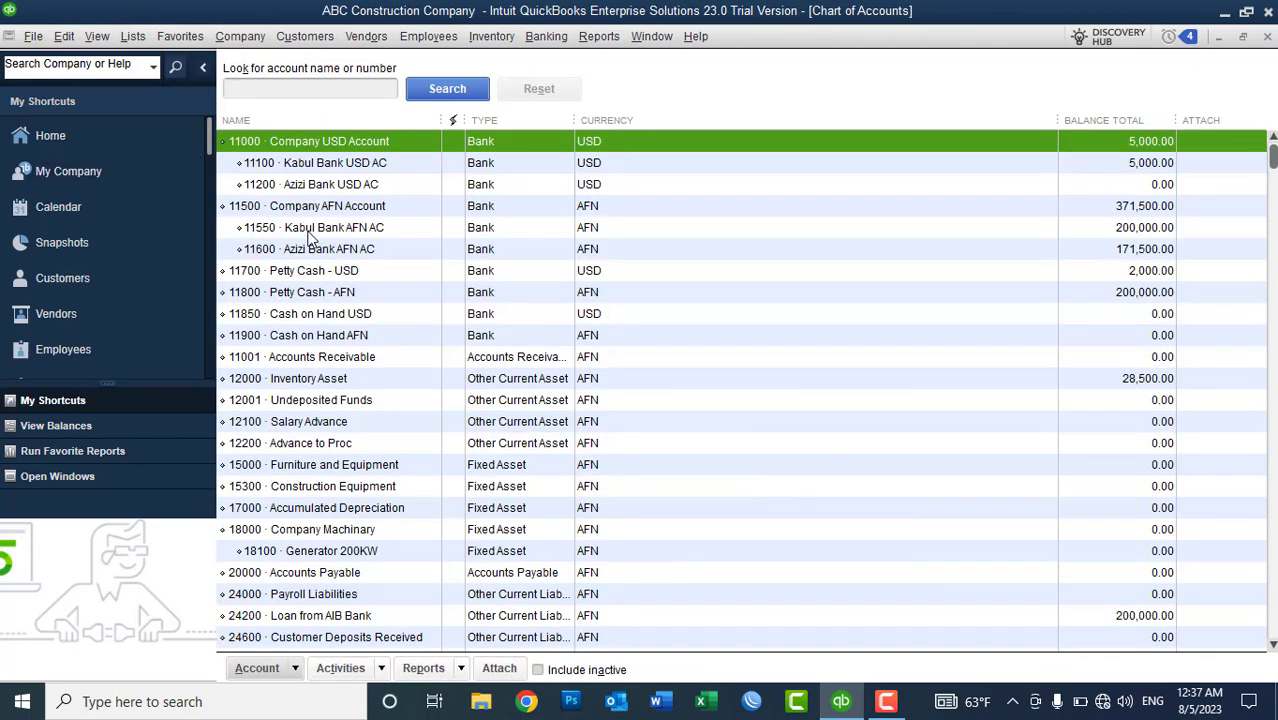
left_click(310, 232)
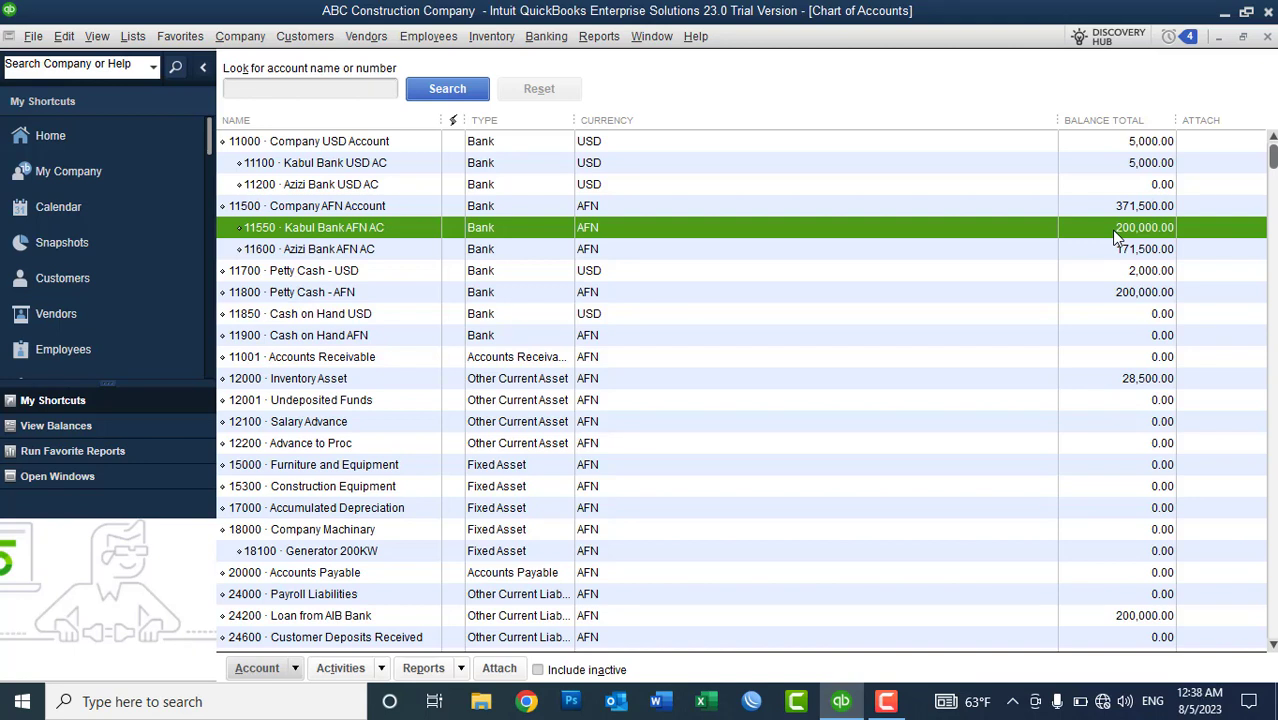
left_click(1267, 36)
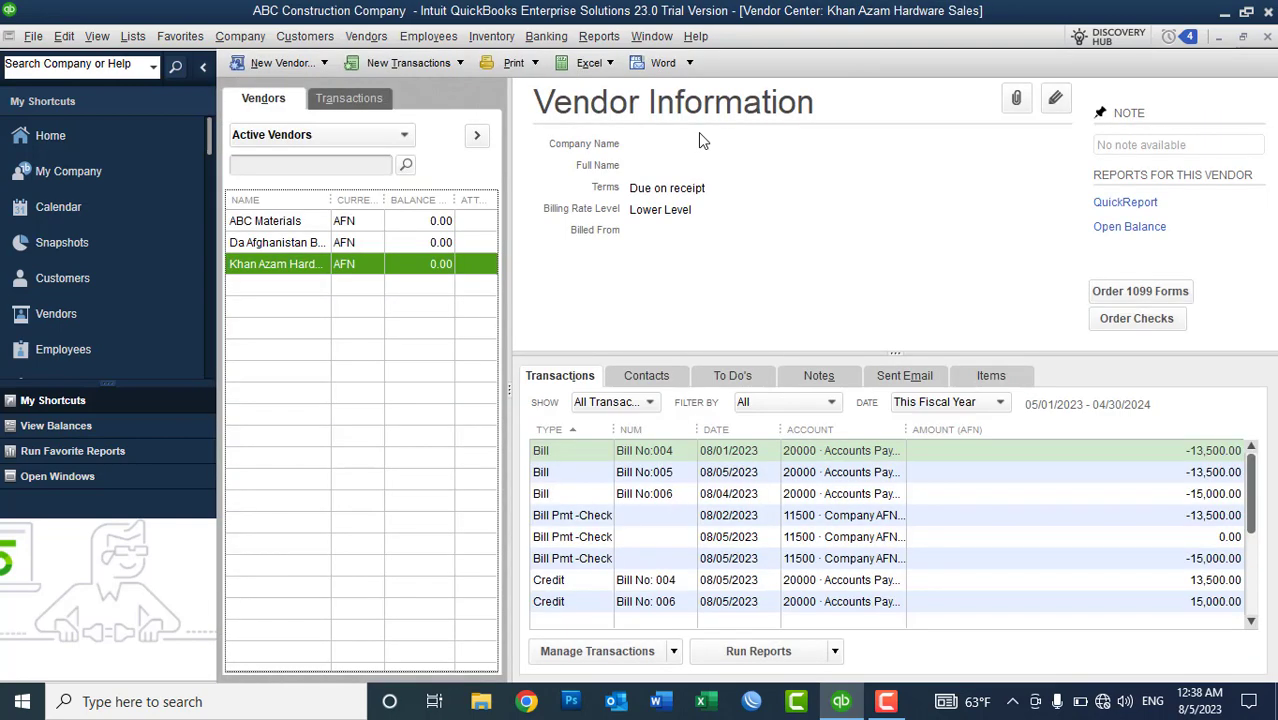
left_click_drag(331, 200, 377, 199)
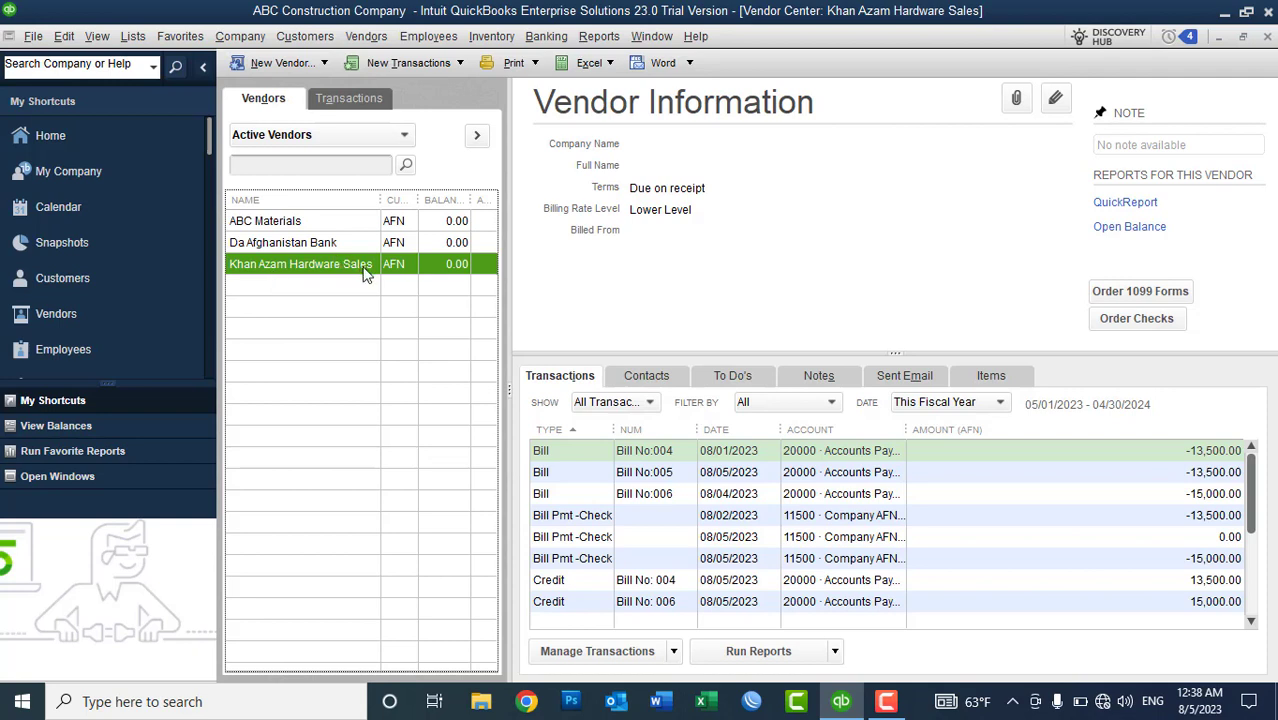
- Settle Khan Azam Hardware Sales' open item 22 in Pay Bills by applying the 15,000 credit from Bill No: 006
left_click(364, 37)
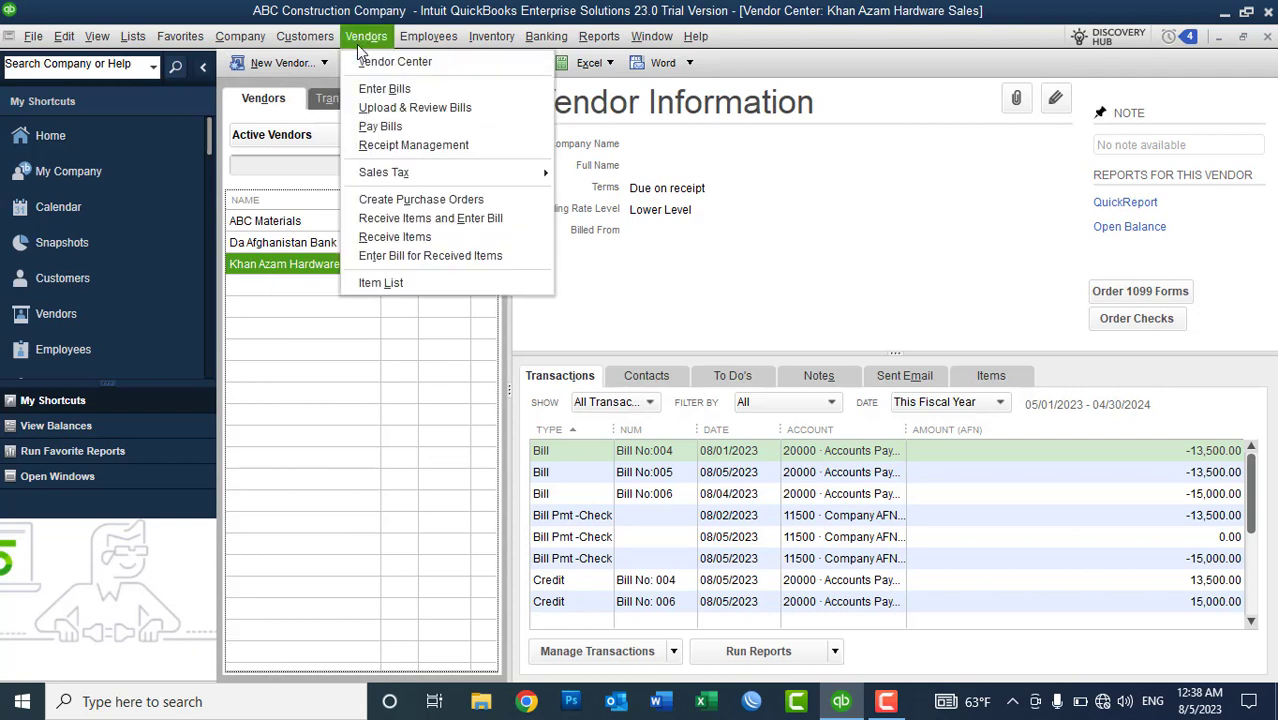
left_click(372, 124)
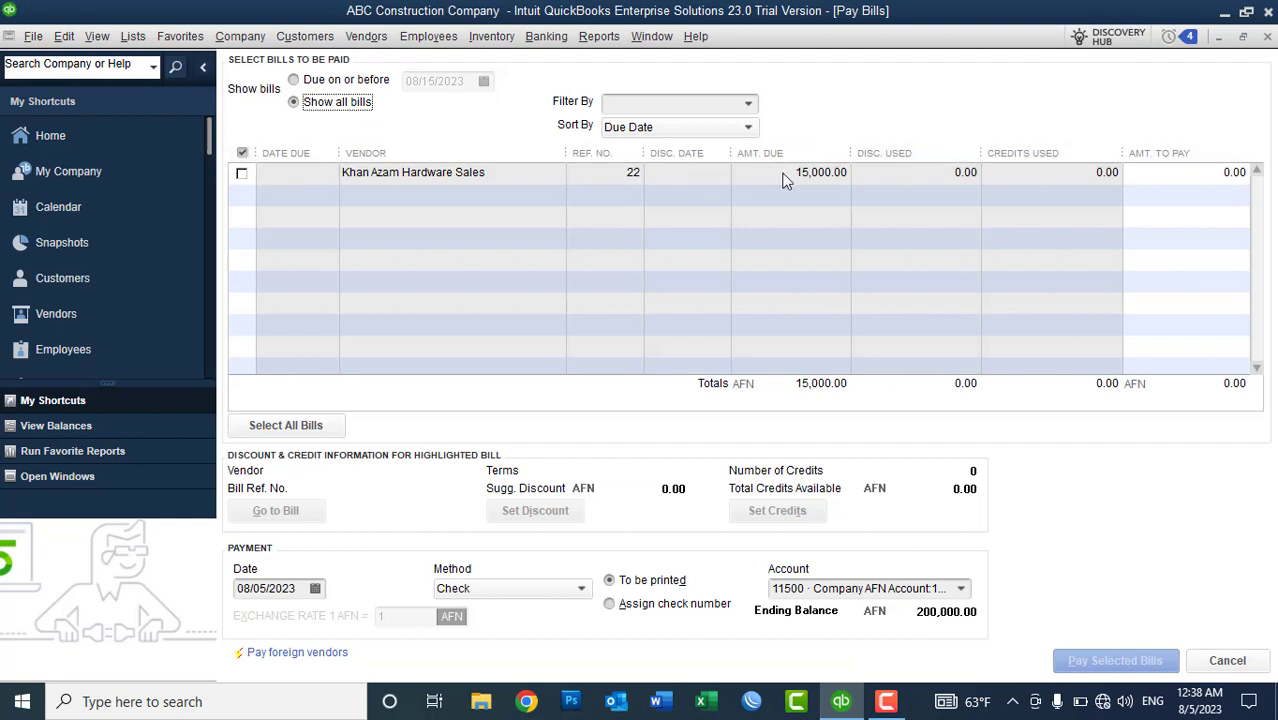
left_click(241, 173)
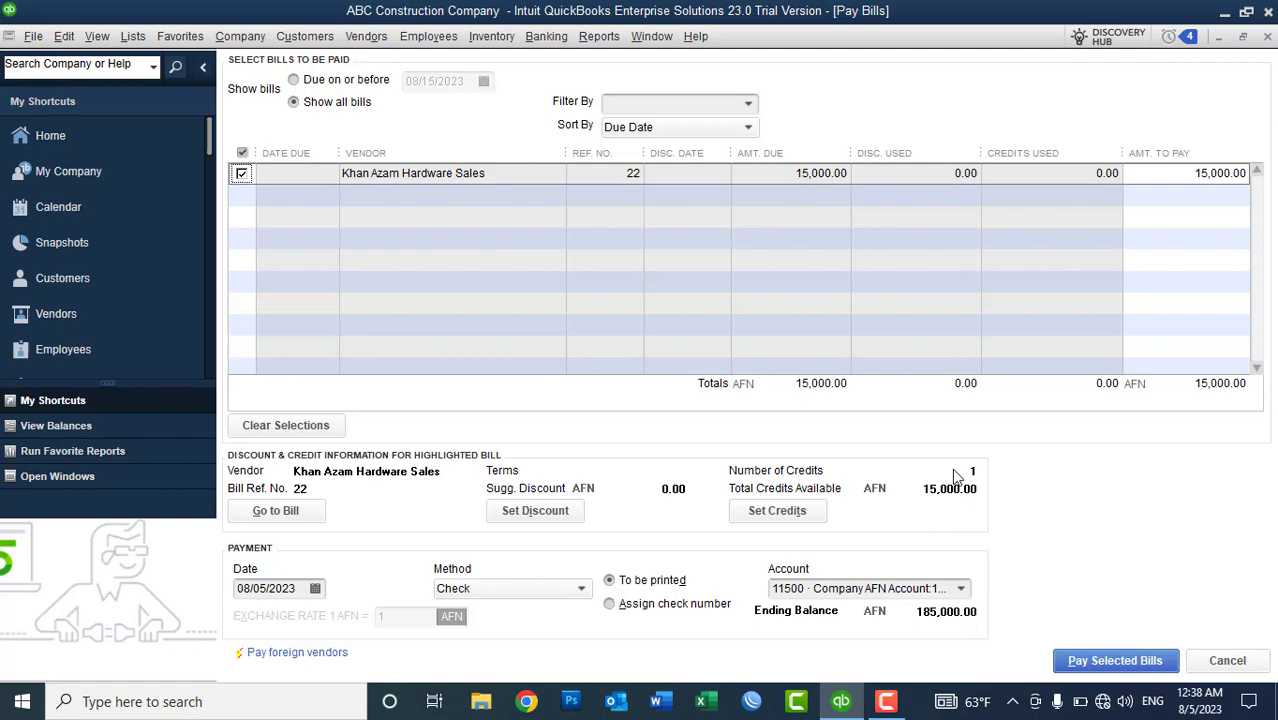
left_click(777, 510)
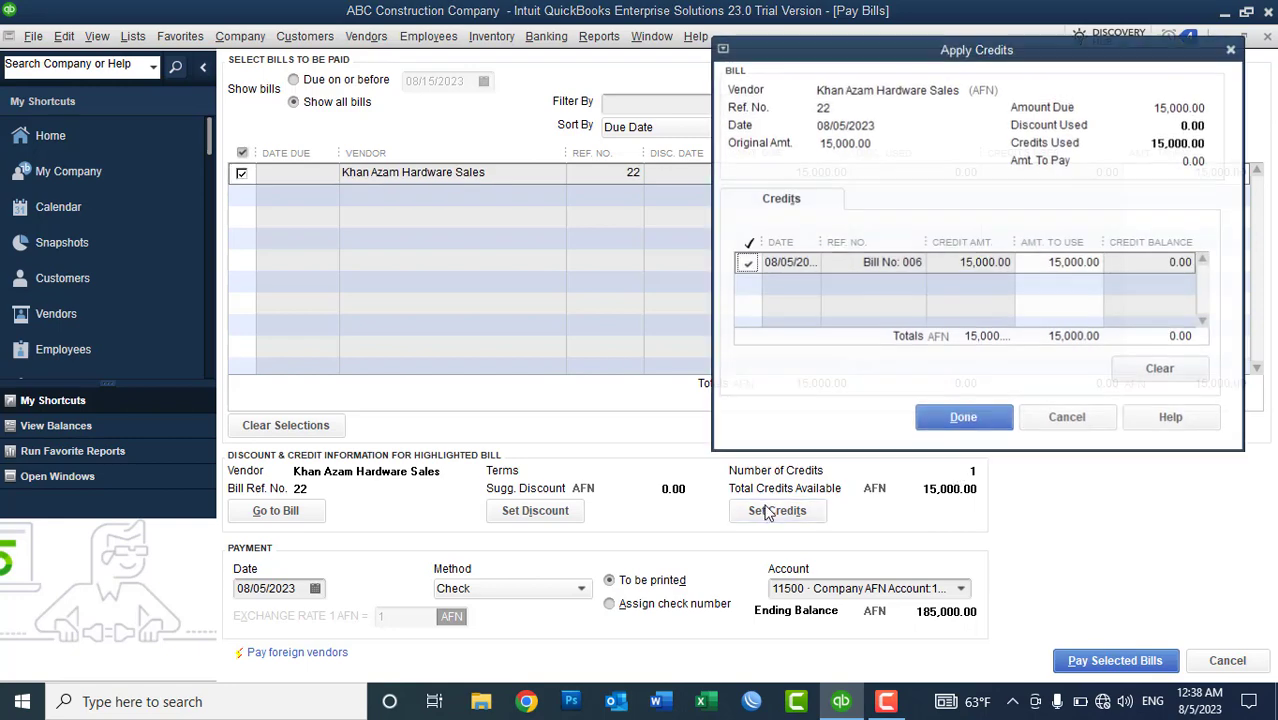
left_click(955, 418)
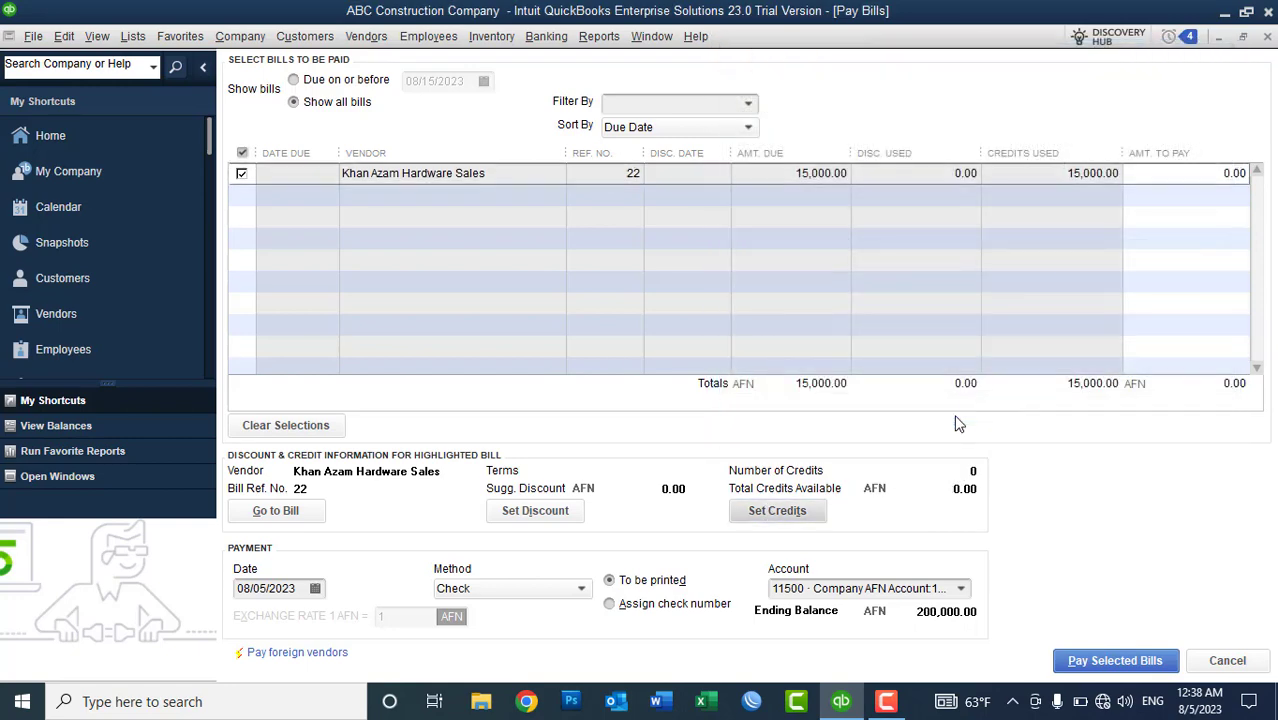
left_click(1093, 662)
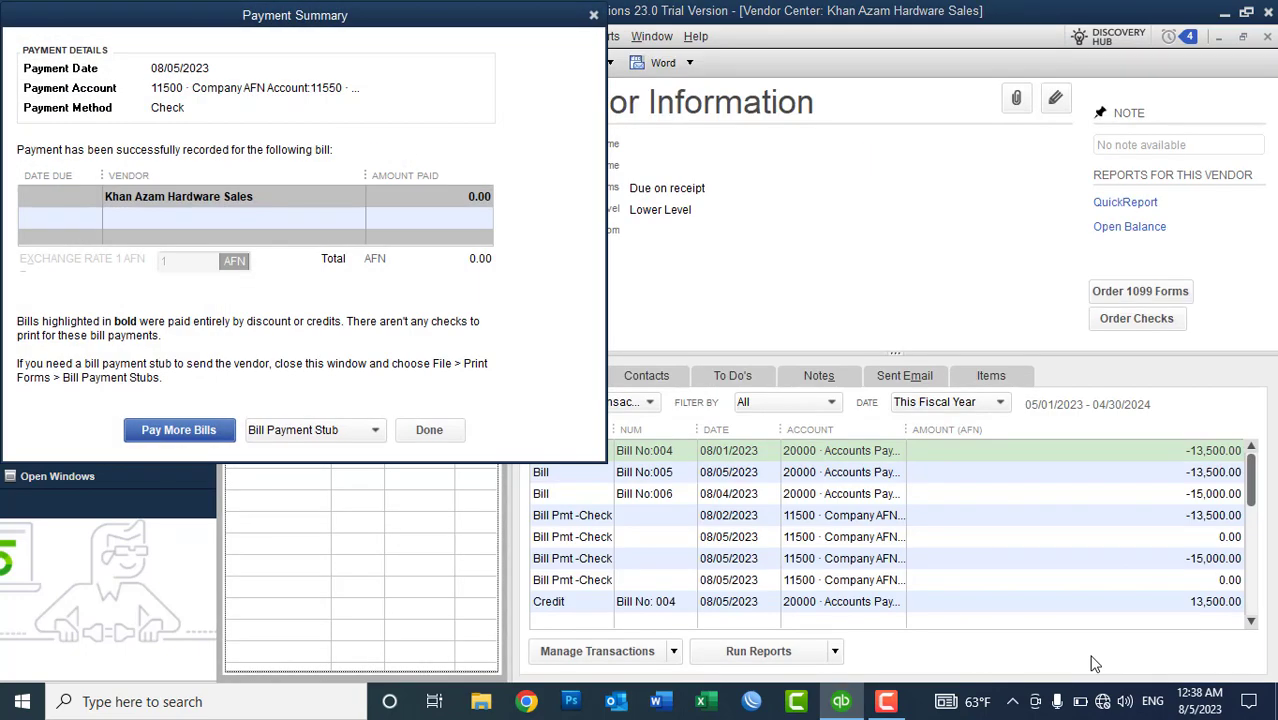
left_click(428, 432)
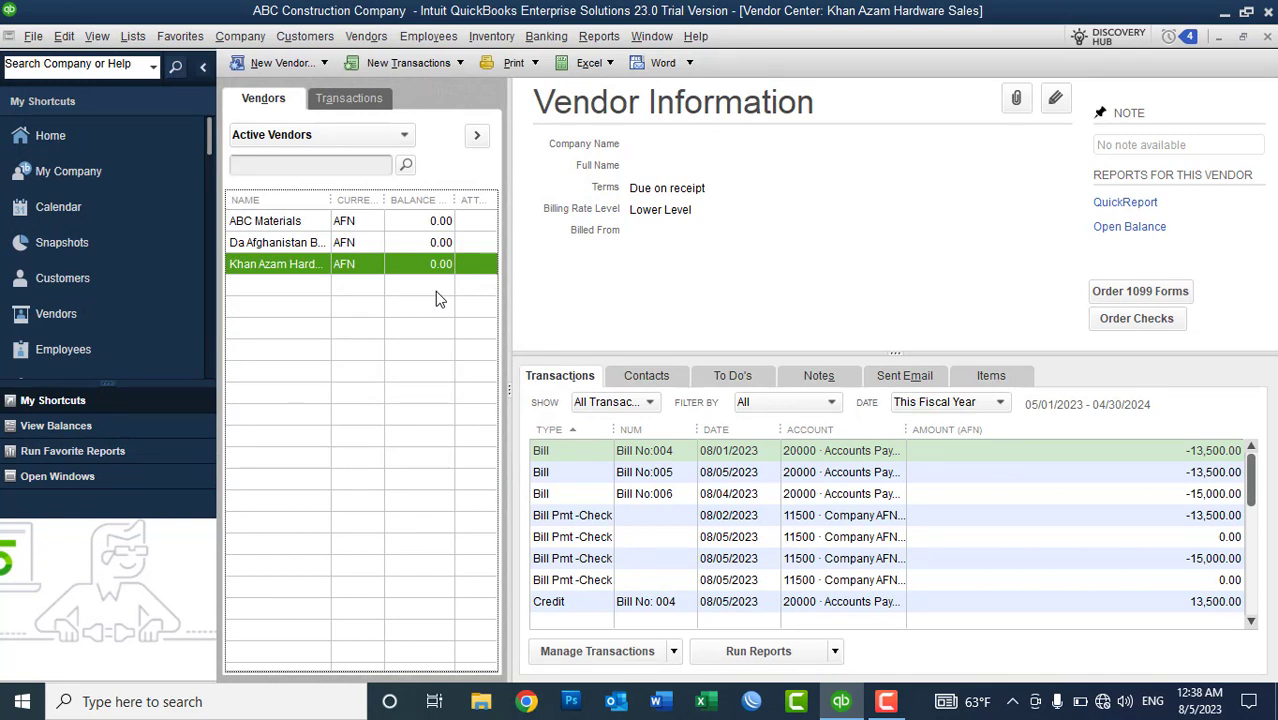
- Review the items' quantities on hand in the Physical Inventory Worksheet, close the report and minimize the program window
left_click(491, 37)
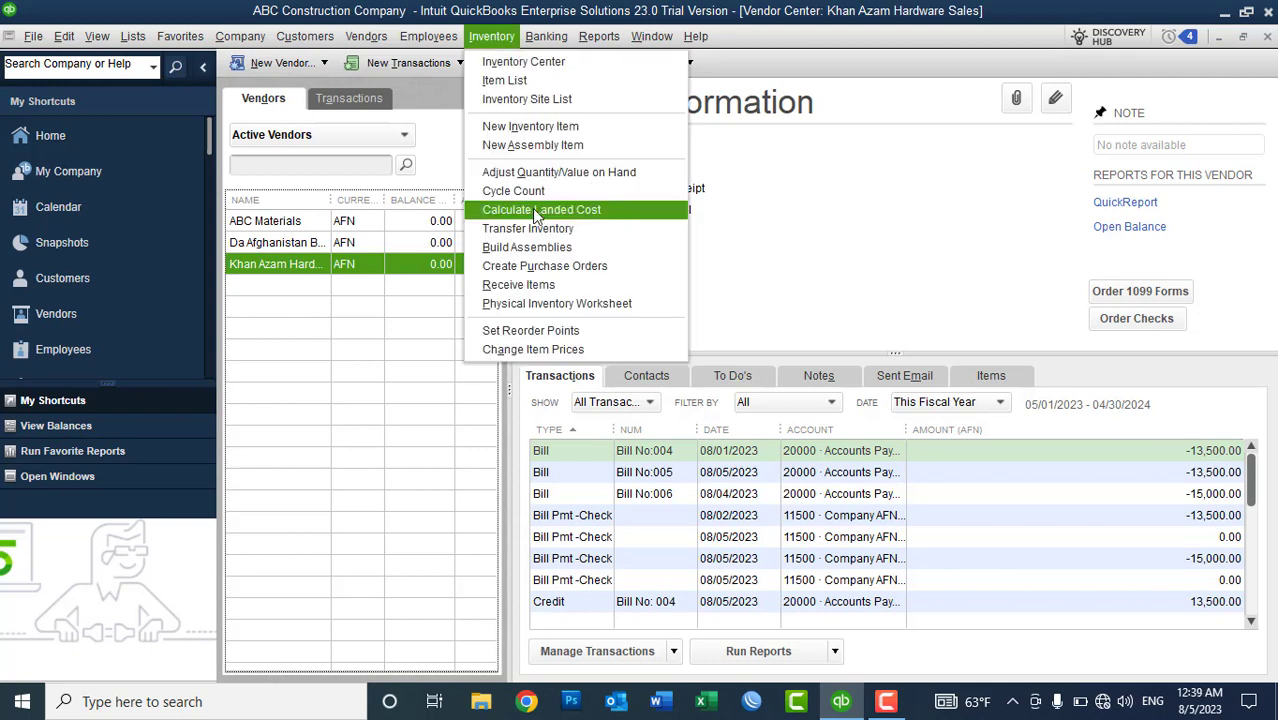
left_click(550, 304)
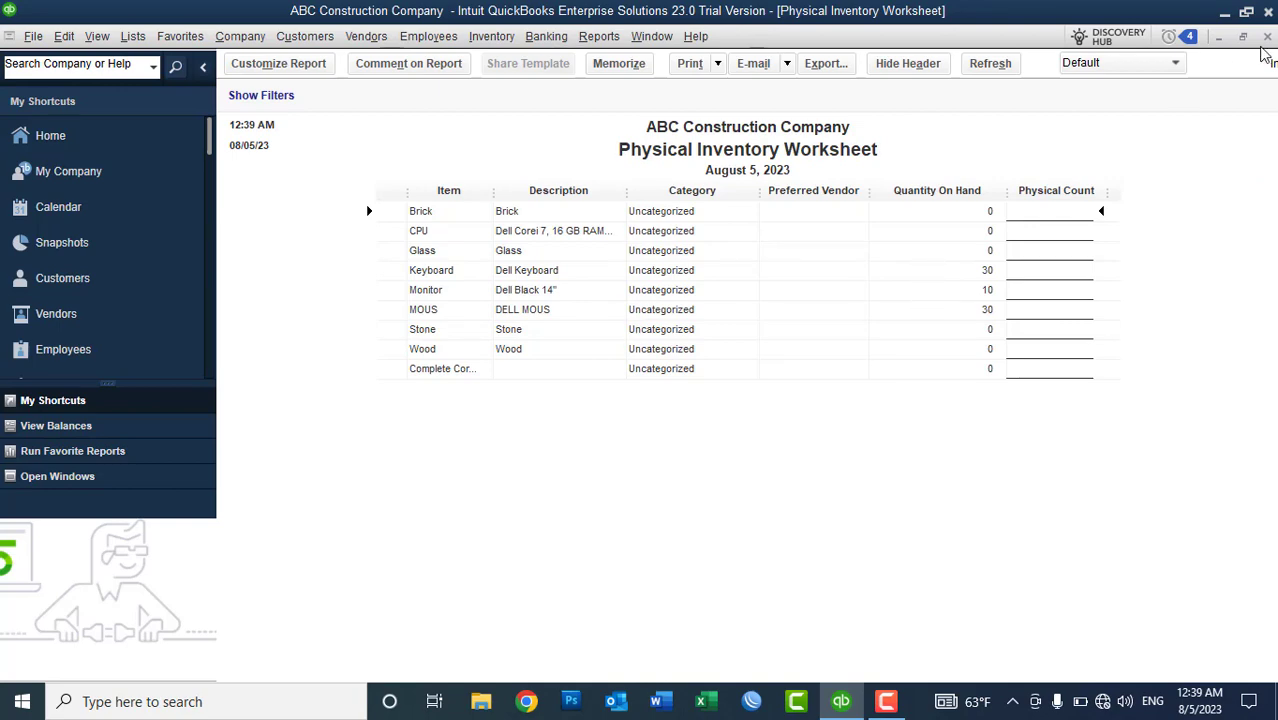
left_click(1265, 40)
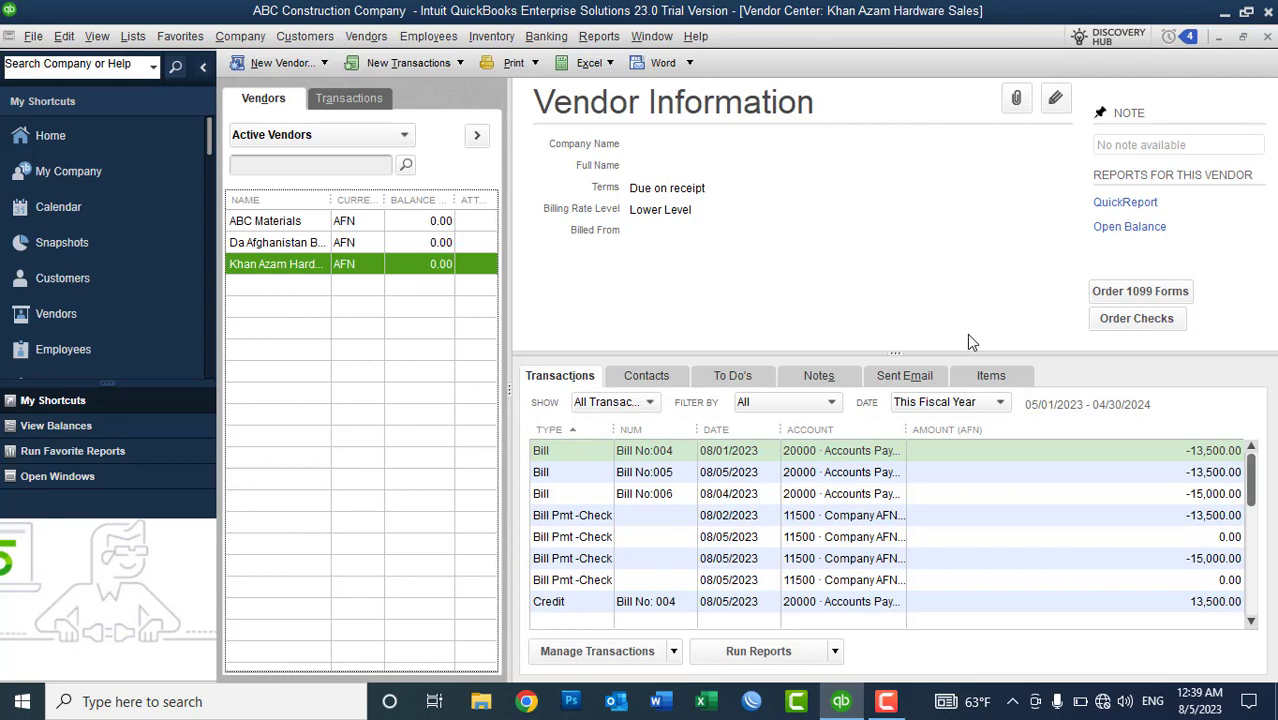
left_click(842, 702)
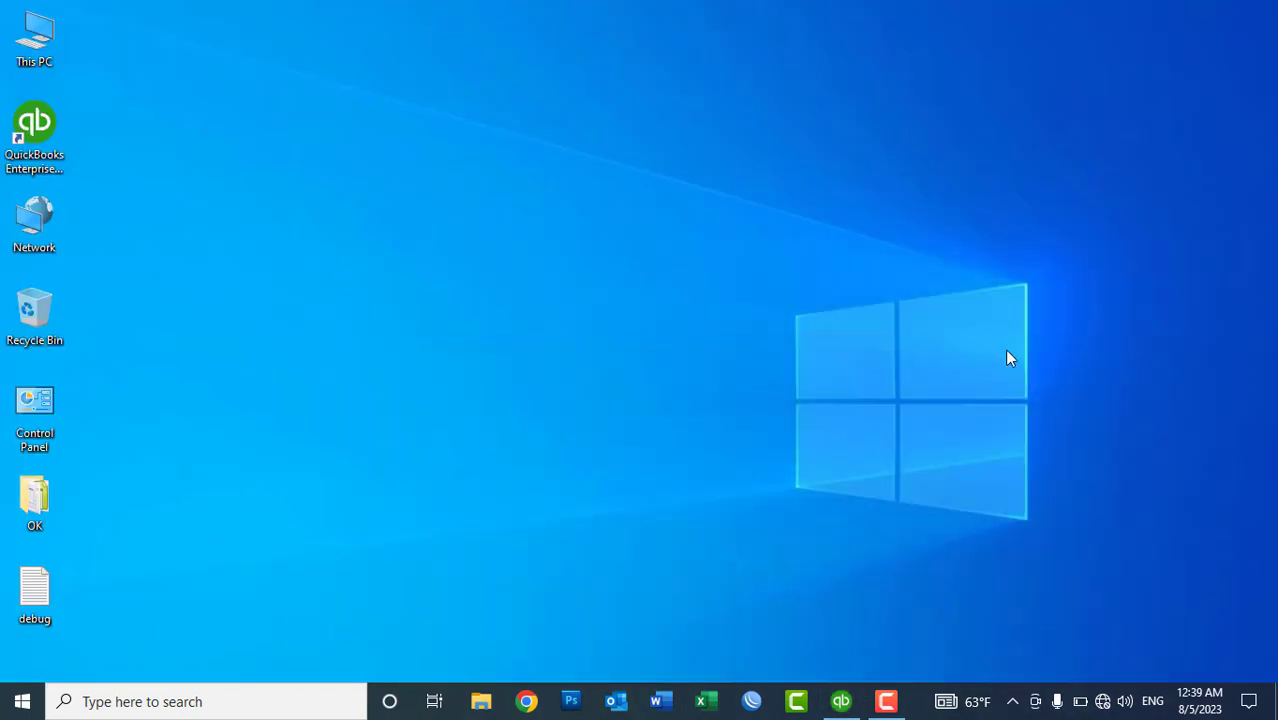